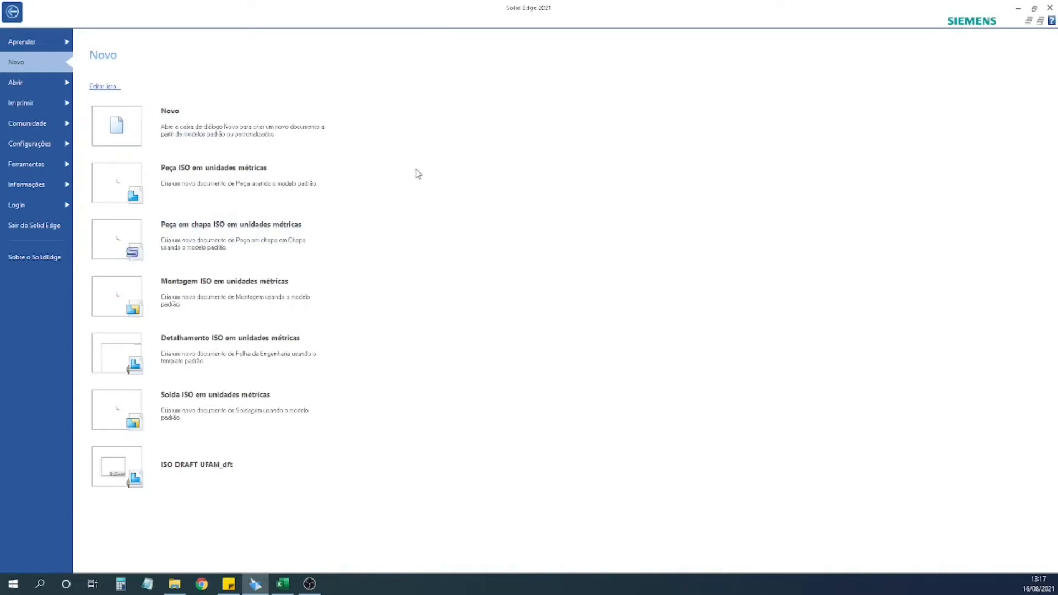
Look through the available interface themes.
{"action": "right_click", "coordinate": [358, 22]}
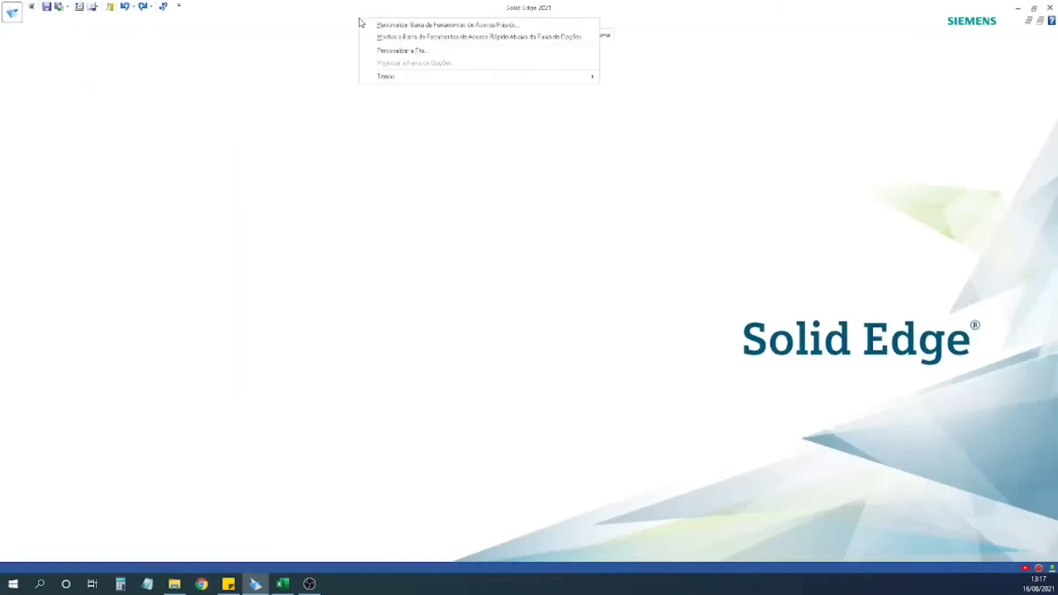
{"action": "mouse_move", "coordinate": [590, 78]}
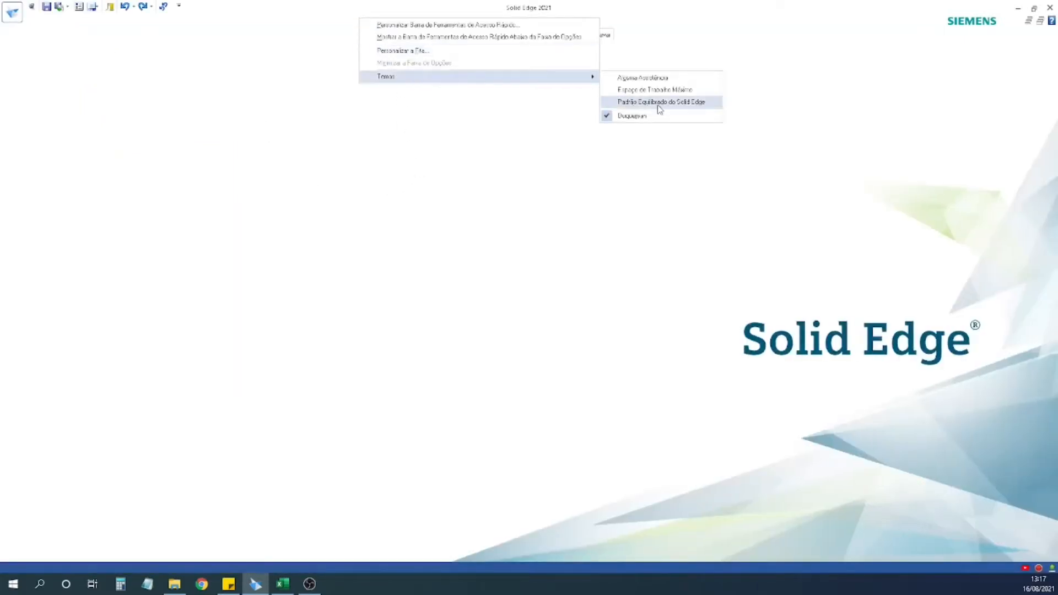
{"action": "left_click", "coordinate": [494, 125]}
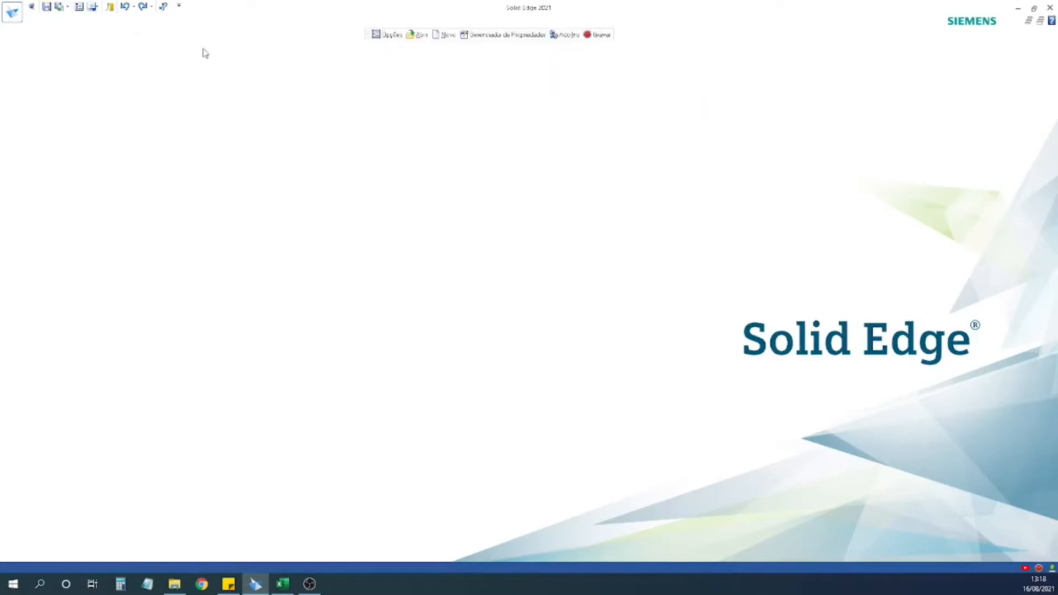
Check in the Assistentes category of the program options which environment new part documents start in, leaving the settings unapplied.
{"action": "left_click", "coordinate": [10, 19]}
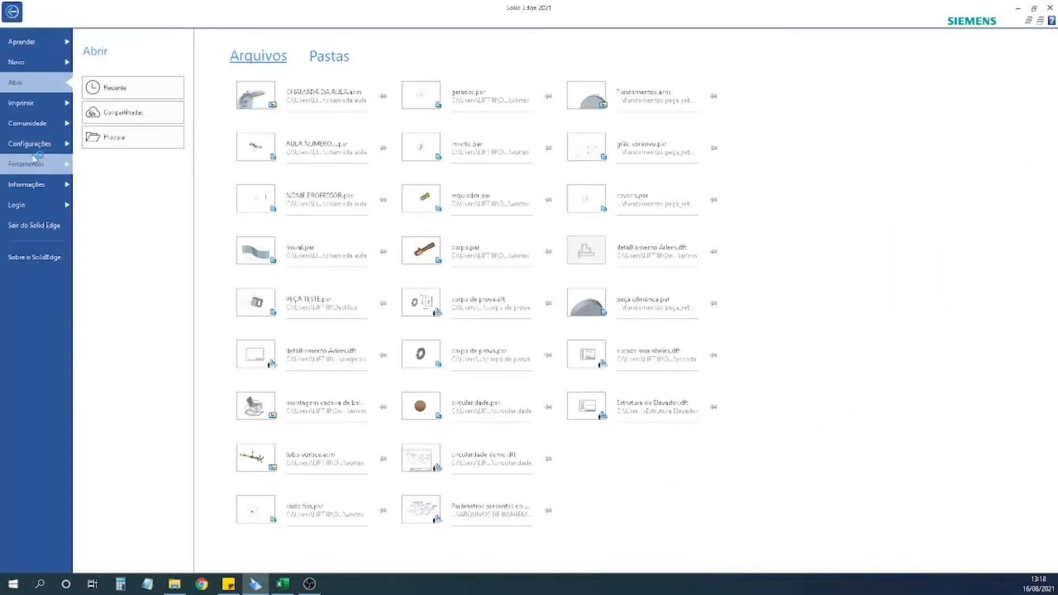
{"action": "left_click", "coordinate": [31, 145]}
{"action": "left_click", "coordinate": [115, 93]}
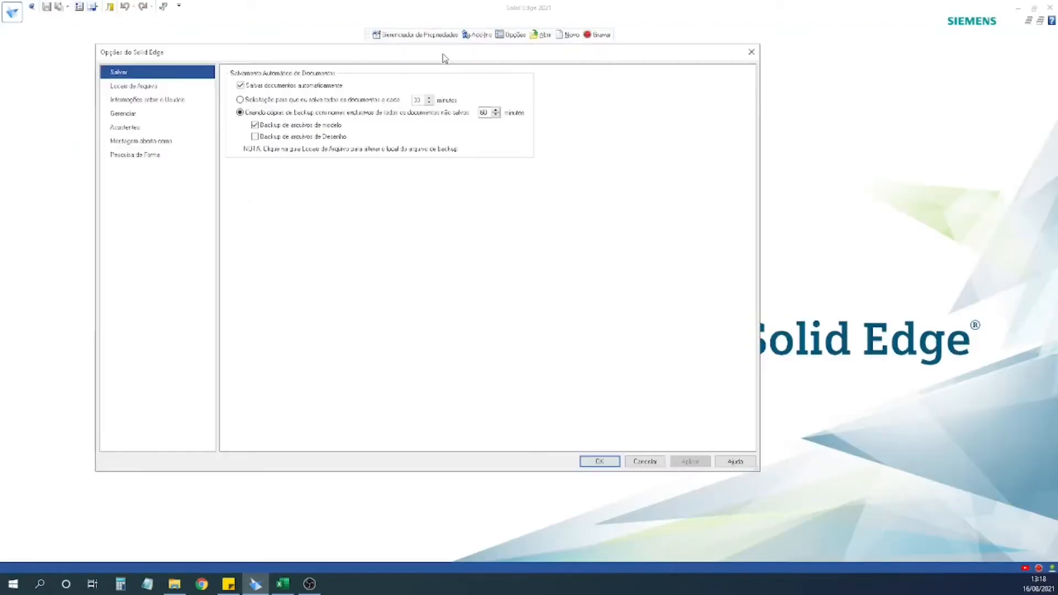
{"action": "left_click", "coordinate": [123, 126]}
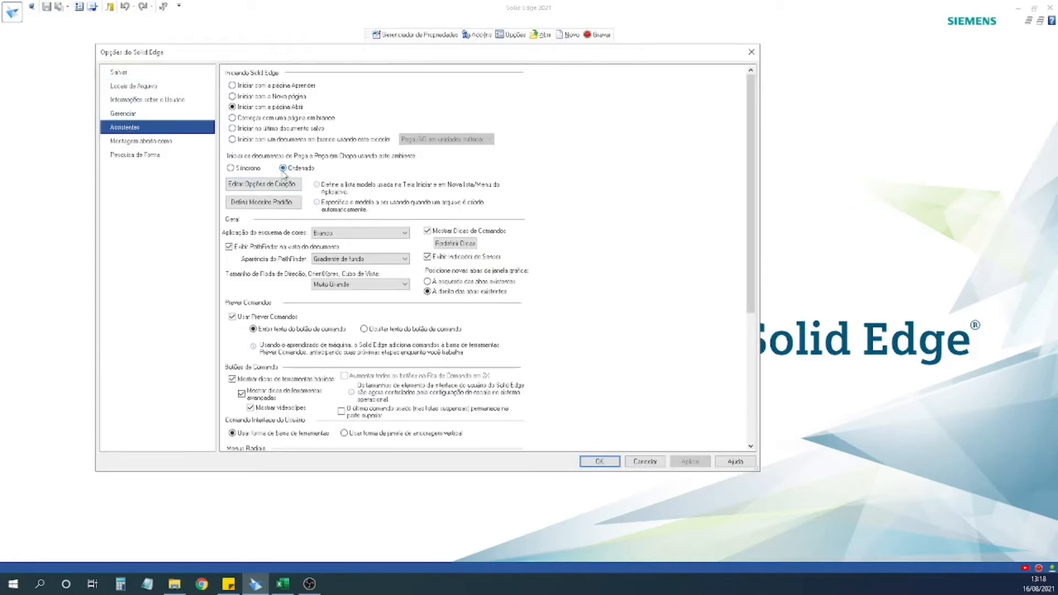
{"action": "left_click", "coordinate": [636, 458]}
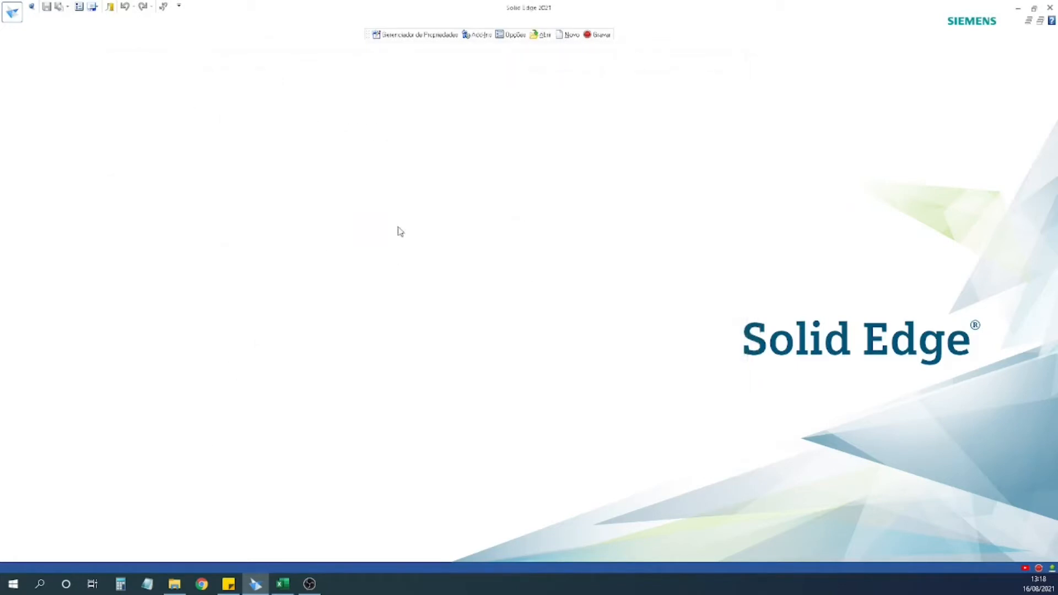
Open the new document dialog that lists the standard templates and move it clear for viewing.
{"action": "left_click", "coordinate": [11, 14]}
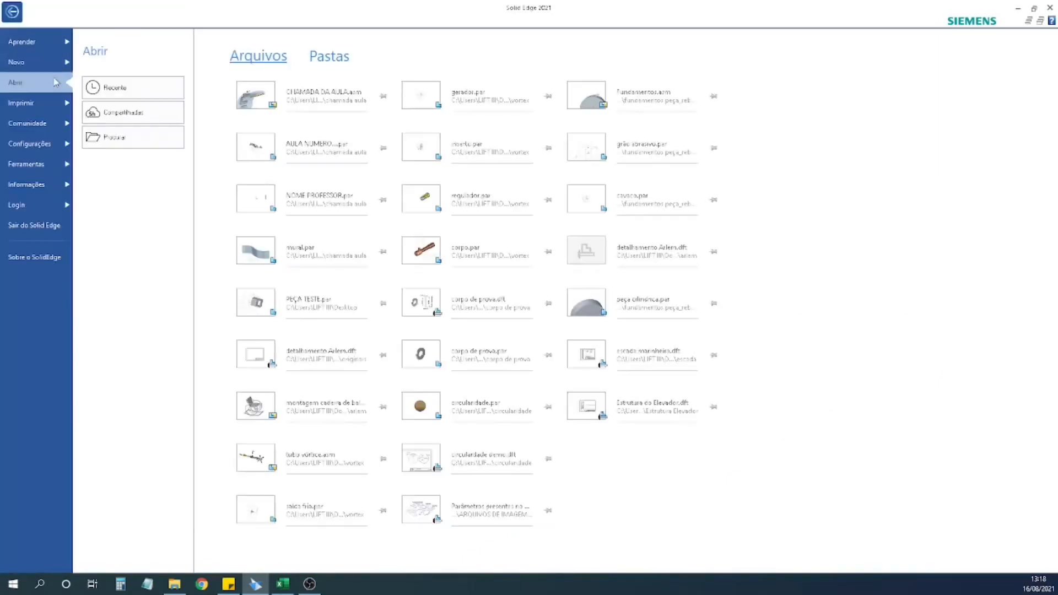
{"action": "left_click", "coordinate": [30, 63]}
{"action": "left_click", "coordinate": [117, 125]}
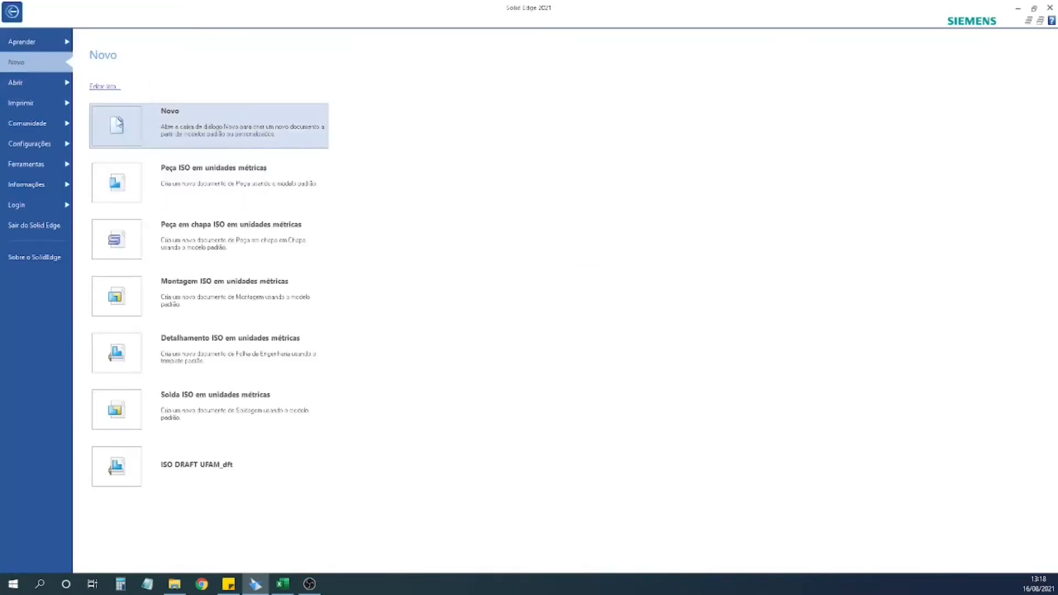
{"action": "left_click_drag", "start_coordinate": [412, 177], "coordinate": [479, 141]}
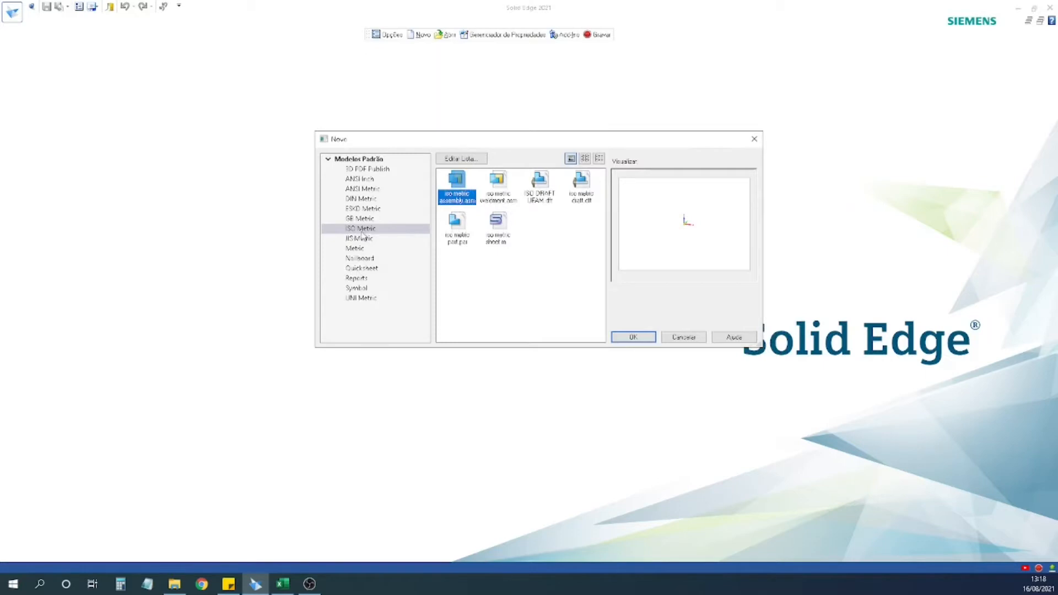
Examine the ISO Metric assembly, weldment, draft, part and sheet metal templates, and close the dialog without creating a document.
{"action": "left_click", "coordinate": [500, 196]}
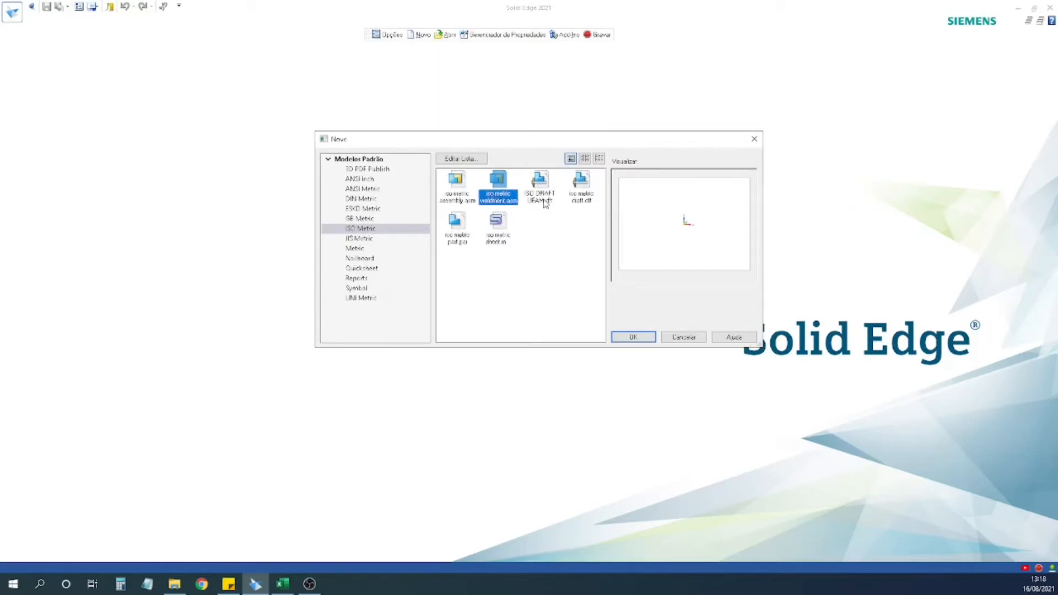
{"action": "left_click", "coordinate": [543, 200]}
{"action": "left_click", "coordinate": [578, 200]}
{"action": "left_click", "coordinate": [460, 238]}
{"action": "left_click", "coordinate": [498, 218]}
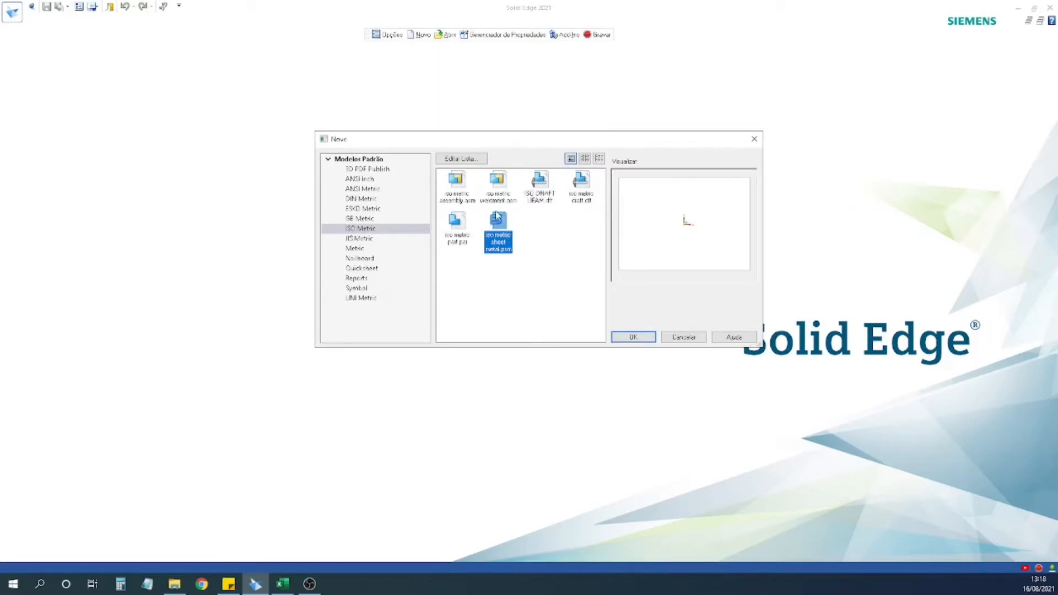
{"action": "left_click", "coordinate": [457, 198]}
{"action": "left_click", "coordinate": [492, 198]}
{"action": "left_click", "coordinate": [539, 197]}
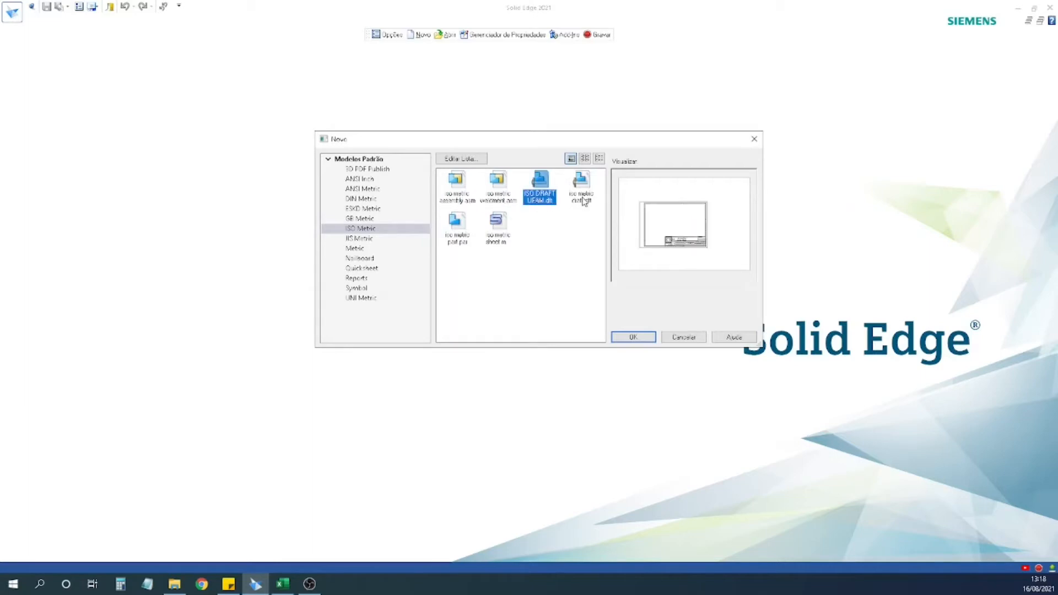
{"action": "left_click", "coordinate": [583, 198]}
{"action": "left_click", "coordinate": [457, 236]}
{"action": "left_click", "coordinate": [501, 233]}
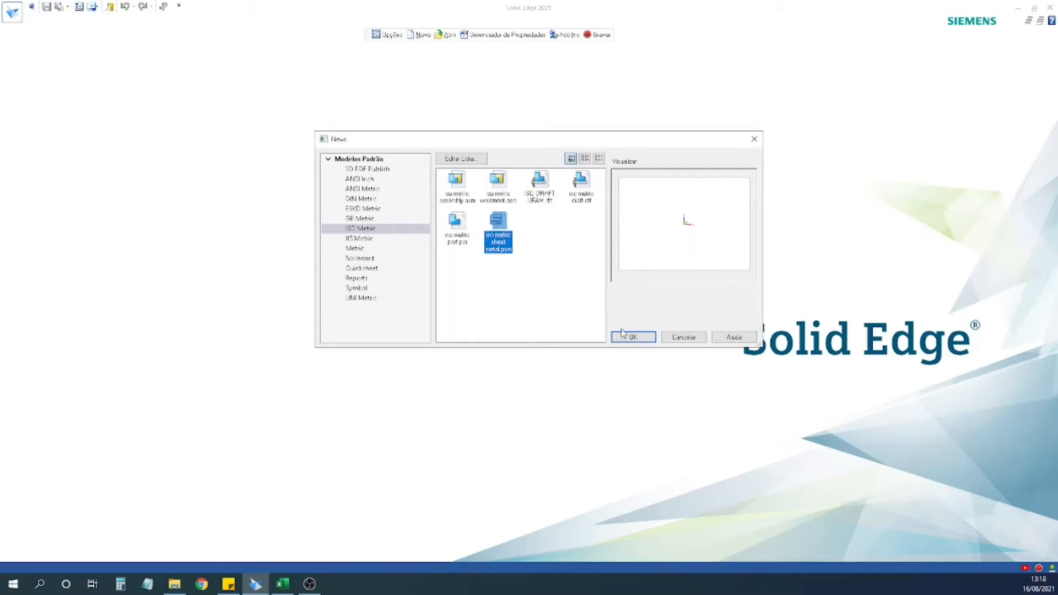
{"action": "left_click", "coordinate": [698, 338]}
{"action": "left_click", "coordinate": [19, 20]}
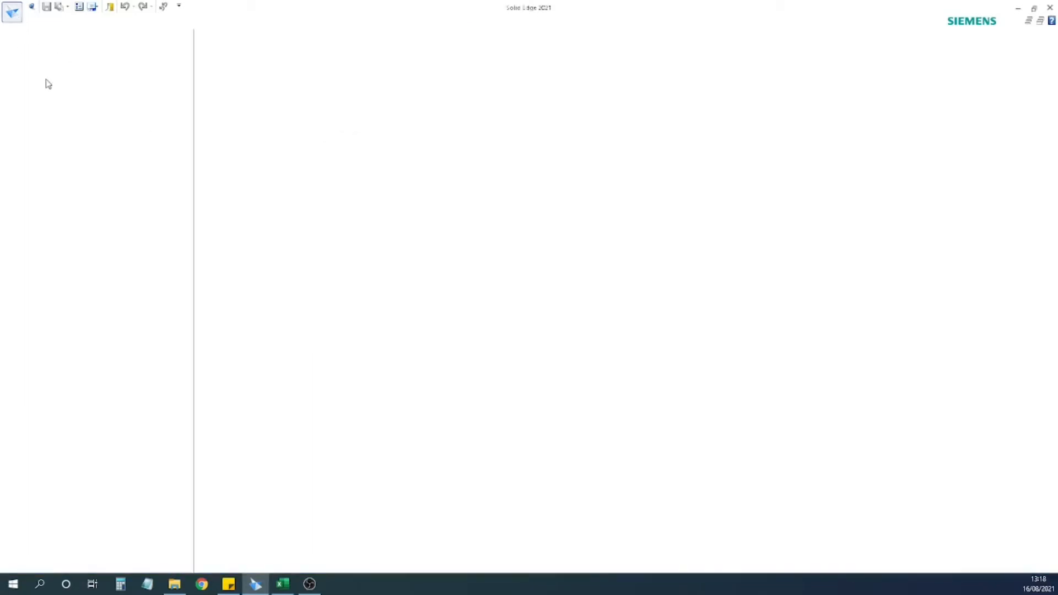
{"action": "left_click", "coordinate": [24, 64]}
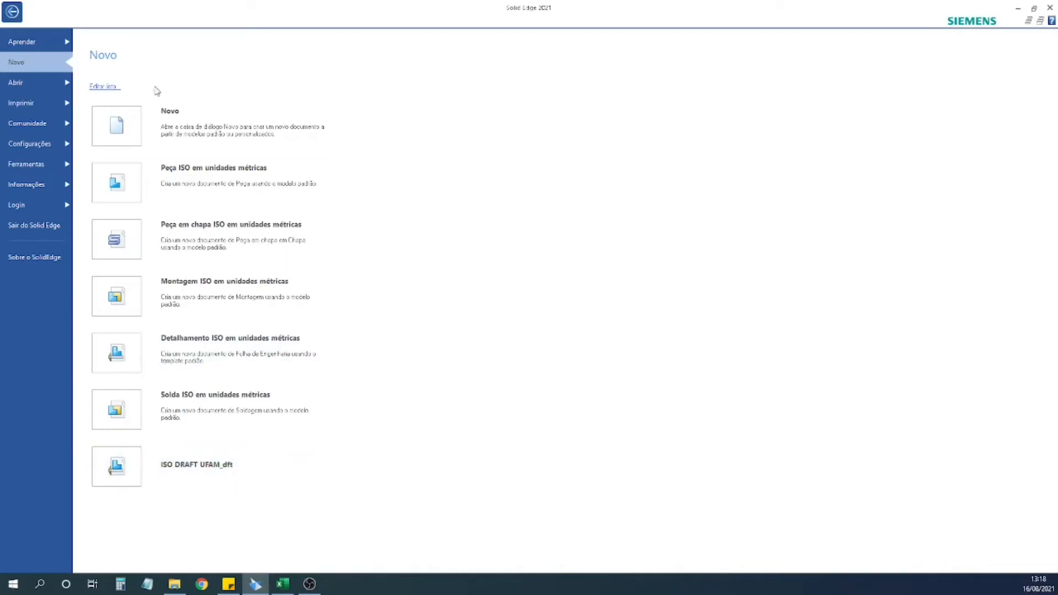
{"action": "left_click", "coordinate": [127, 122]}
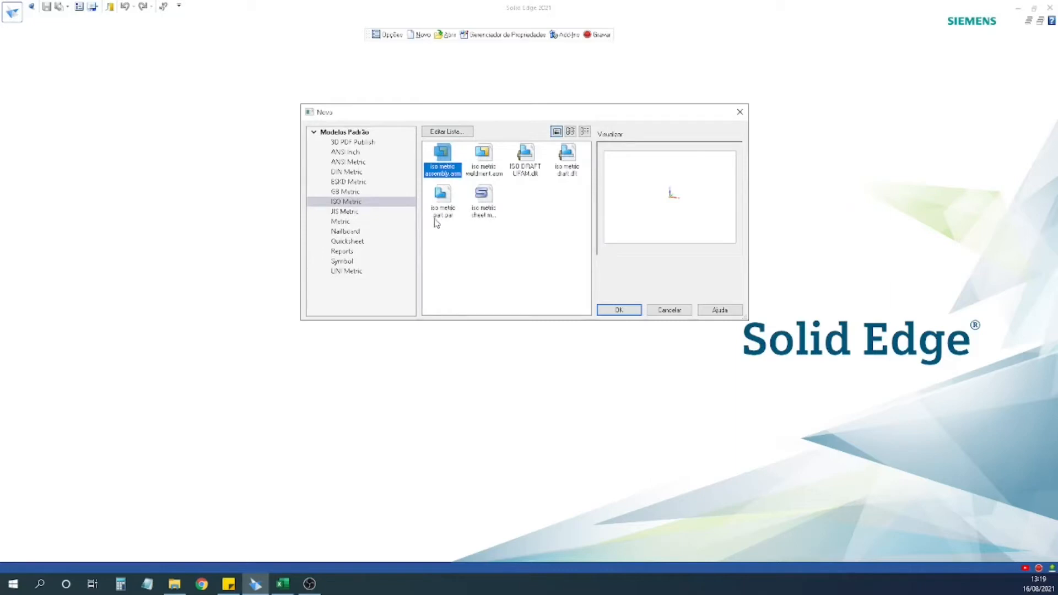
{"action": "left_click", "coordinate": [439, 202]}
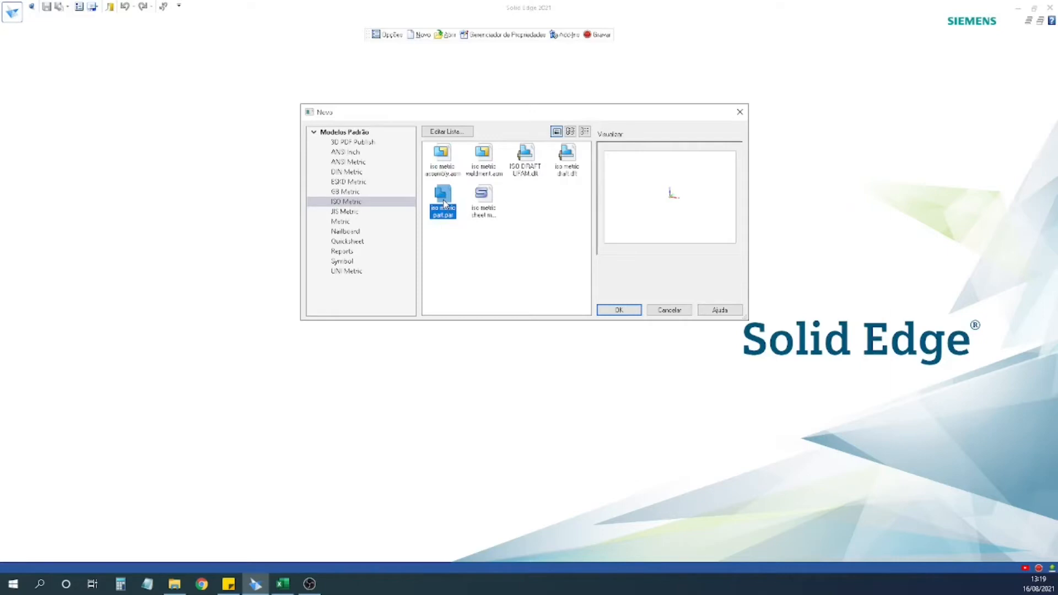
{"action": "left_click", "coordinate": [617, 310]}
Create a new part document from the default template "Peça ISO em unidades métricas".
{"action": "left_click", "coordinate": [19, 15]}
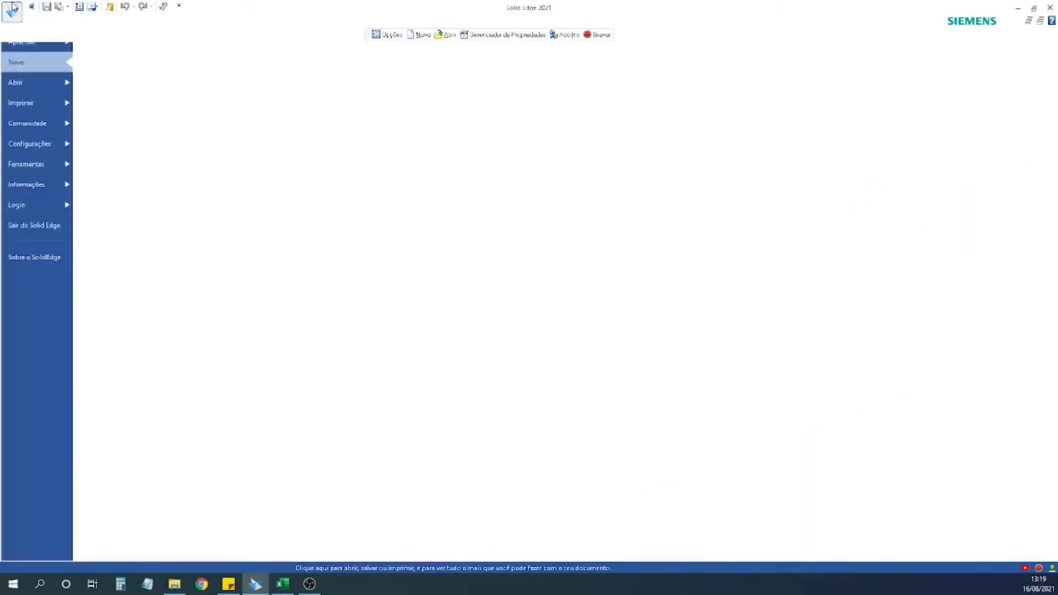
{"action": "left_click", "coordinate": [42, 61]}
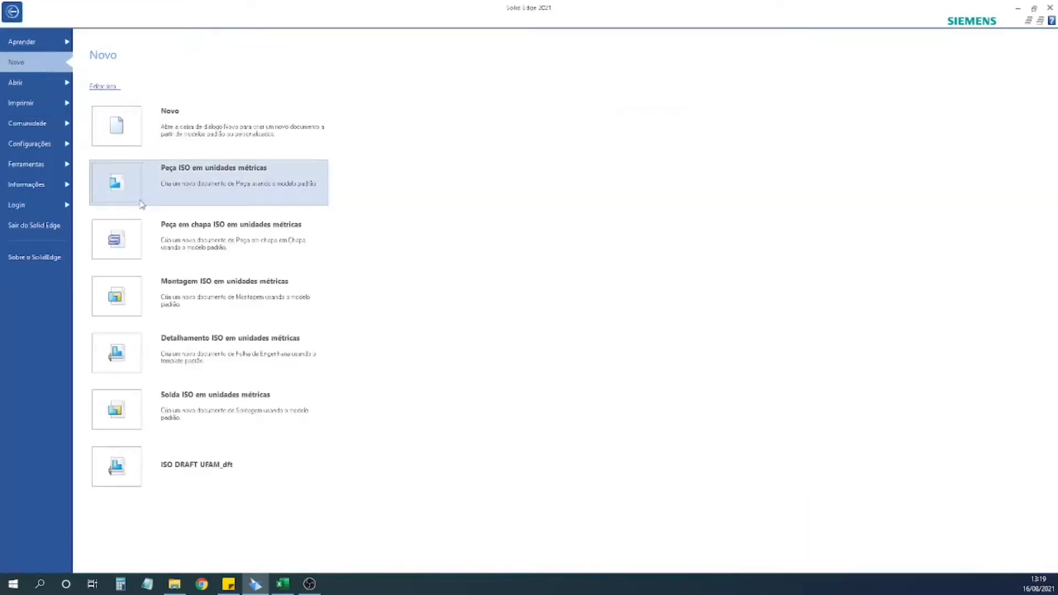
{"action": "left_click", "coordinate": [137, 185]}
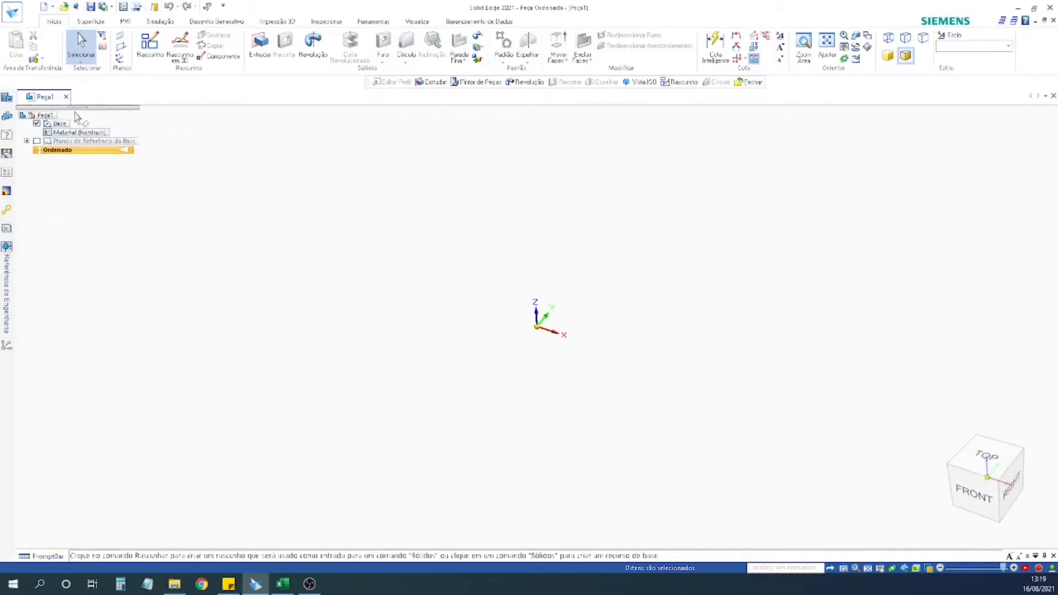
Show the base reference planes and expand their group in the feature tree.
{"action": "left_click_drag", "start_coordinate": [81, 114], "coordinate": [81, 122]}
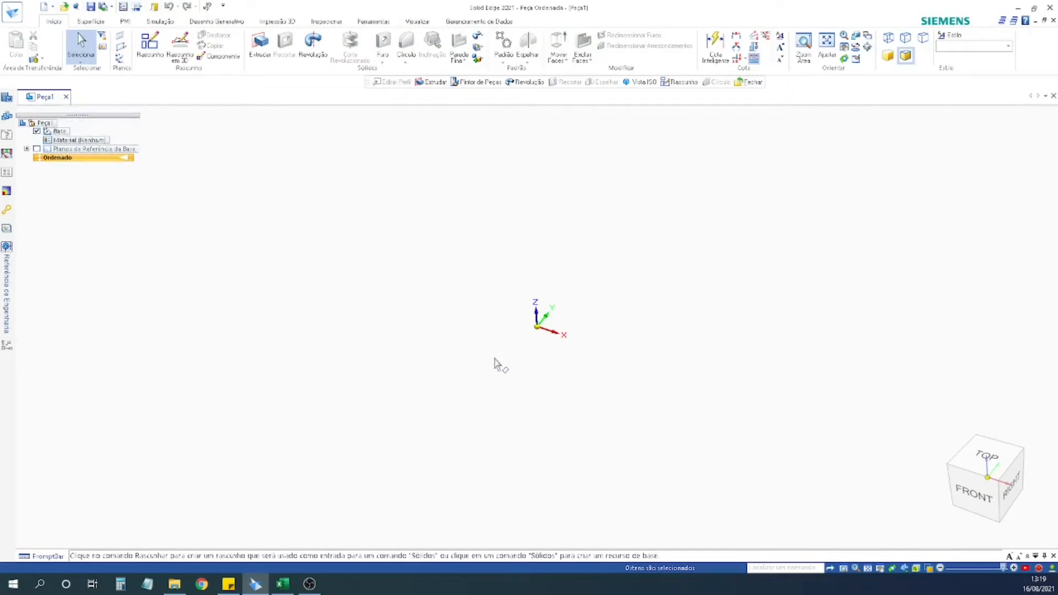
{"action": "middle_click_drag", "start_coordinate": [496, 363], "coordinate": [473, 360]}
{"action": "left_click", "coordinate": [36, 149]}
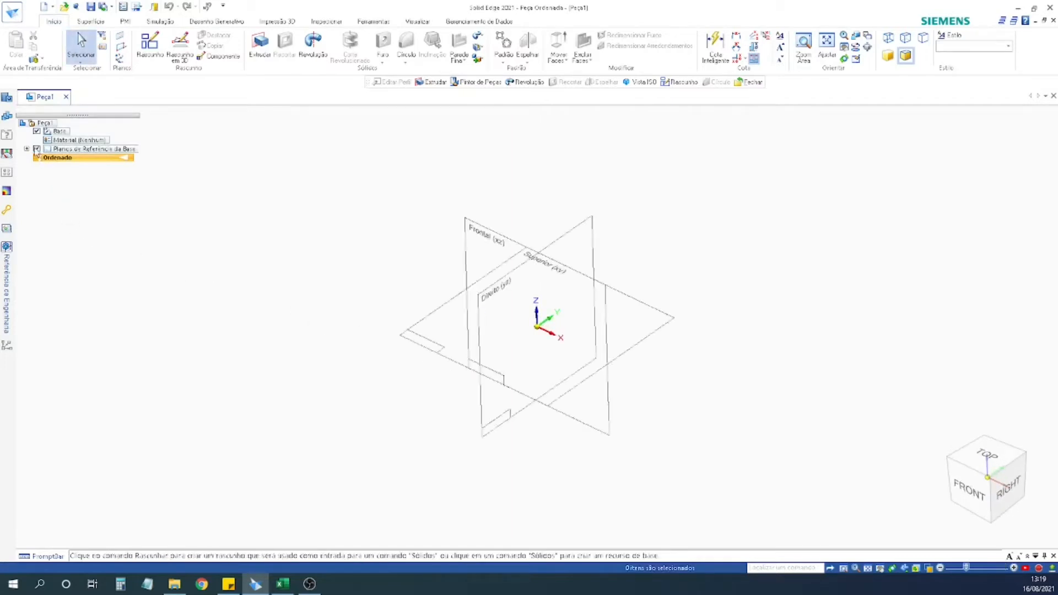
{"action": "left_click", "coordinate": [26, 149]}
Hide the Superior (xy), Direito (yz) and Frontal (xz) planes one by one, and make all three visible again.
{"action": "left_click", "coordinate": [49, 157]}
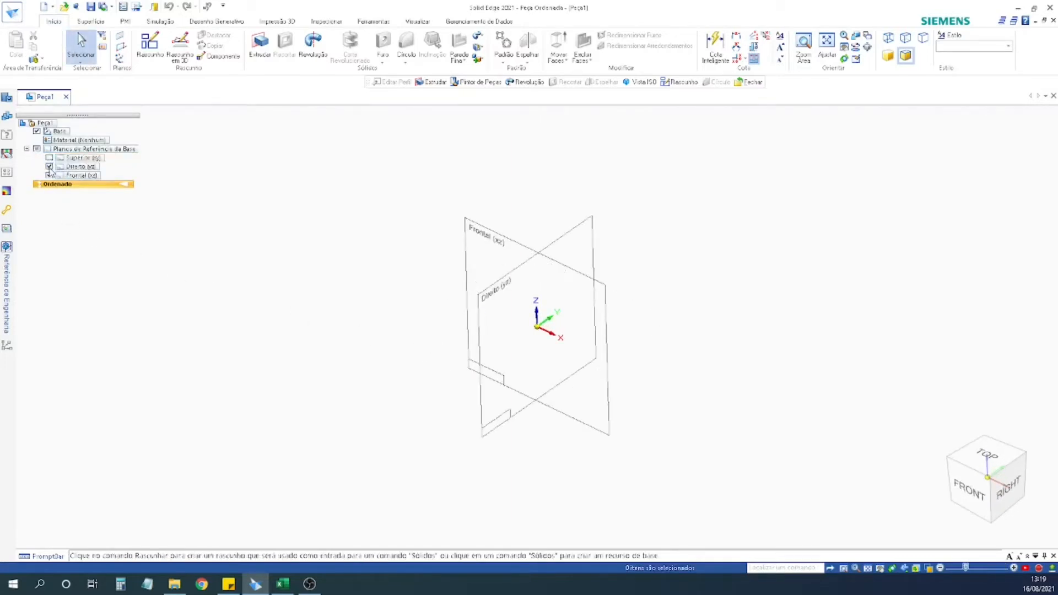
{"action": "left_click", "coordinate": [49, 166]}
{"action": "left_click", "coordinate": [49, 175]}
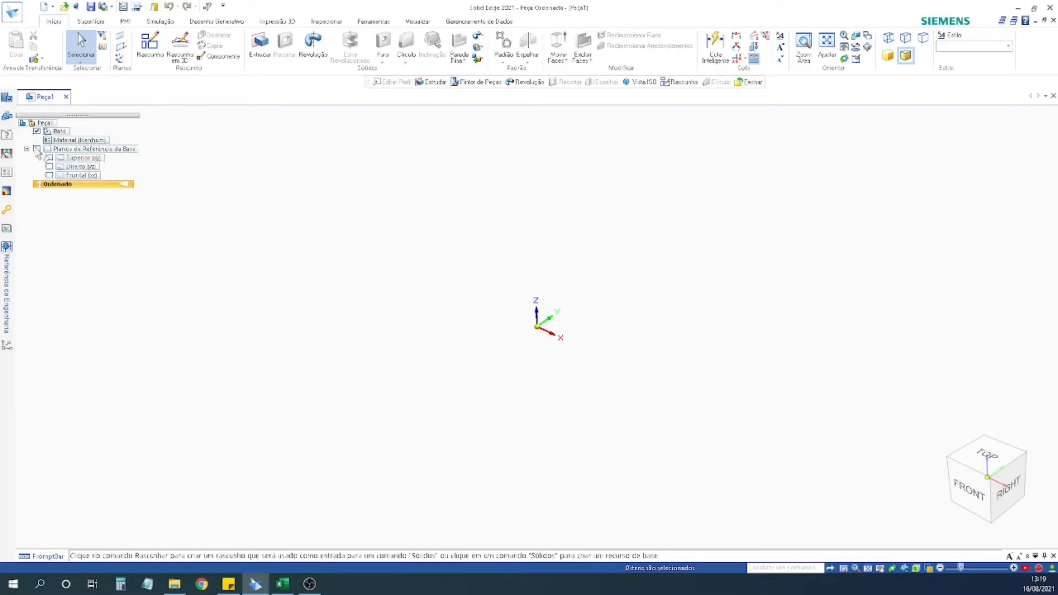
{"action": "left_click", "coordinate": [27, 149]}
{"action": "left_click", "coordinate": [27, 148]}
{"action": "left_click", "coordinate": [48, 166]}
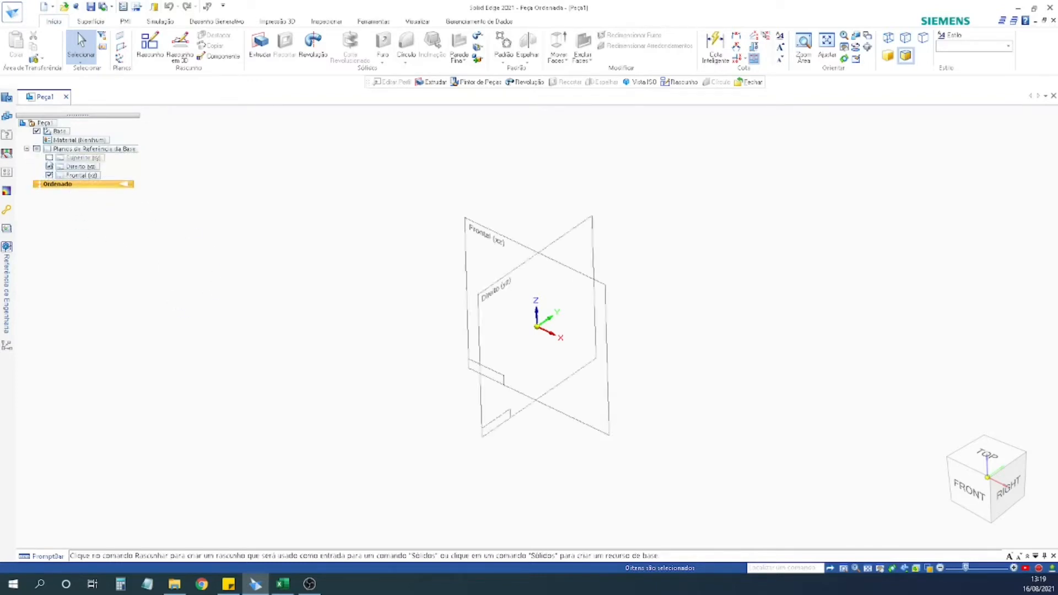
{"action": "left_click", "coordinate": [49, 157]}
Start an extrusion with its sketch on the Superior (xy) reference plane.
{"action": "mouse_move", "coordinate": [371, 269]}
{"action": "middle_mouse_down"}
{"action": "mouse_move", "coordinate": [393, 253]}
{"action": "mouse_move", "coordinate": [376, 253]}
{"action": "middle_mouse_up"}
{"action": "scroll", "coordinate": [428, 249], "scroll_direction": "up", "scroll_amount": 5}
{"action": "scroll", "coordinate": [366, 248], "scroll_direction": "down", "scroll_amount": 1}
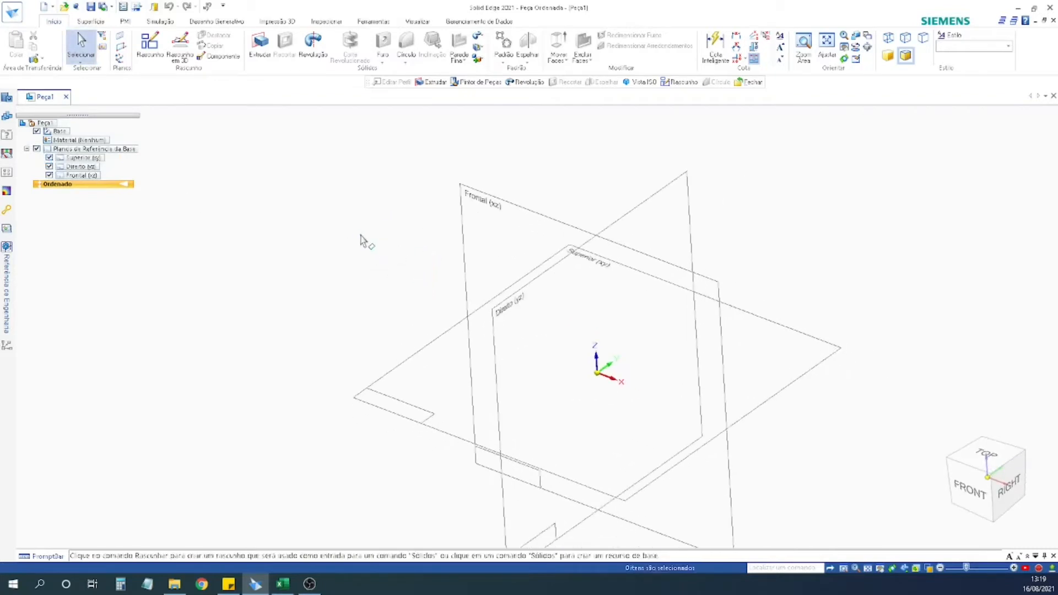
{"action": "scroll", "coordinate": [351, 228], "scroll_direction": "down", "scroll_amount": 2}
{"action": "mouse_move", "coordinate": [332, 222]}
{"action": "middle_mouse_down"}
{"action": "mouse_move", "coordinate": [323, 224]}
{"action": "mouse_move", "coordinate": [345, 229]}
{"action": "mouse_move", "coordinate": [321, 222]}
{"action": "mouse_move", "coordinate": [334, 187]}
{"action": "mouse_move", "coordinate": [349, 182]}
{"action": "mouse_move", "coordinate": [339, 220]}
{"action": "middle_mouse_up"}
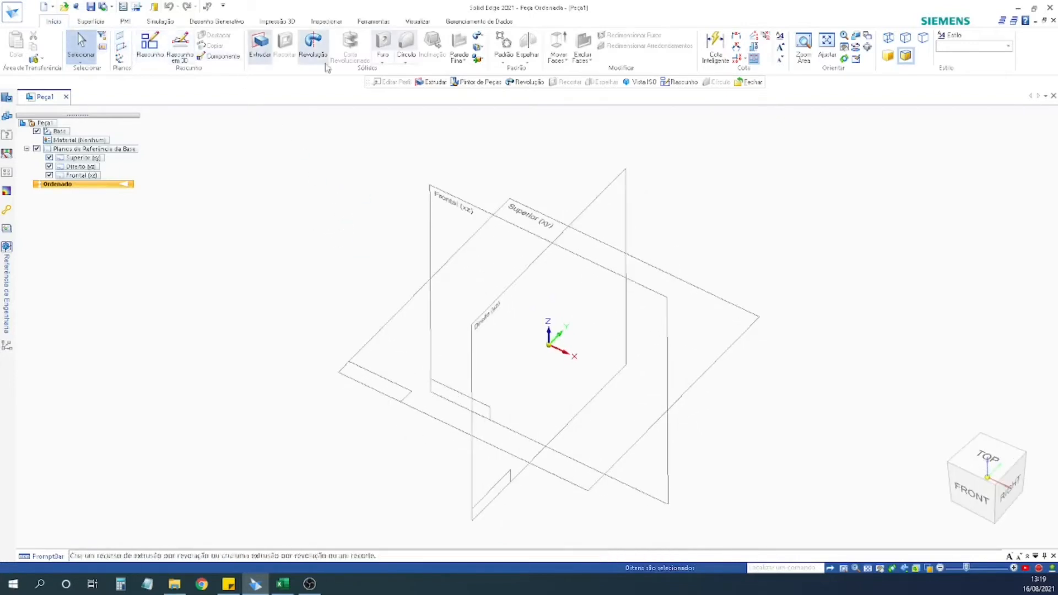
{"action": "left_click", "coordinate": [260, 45]}
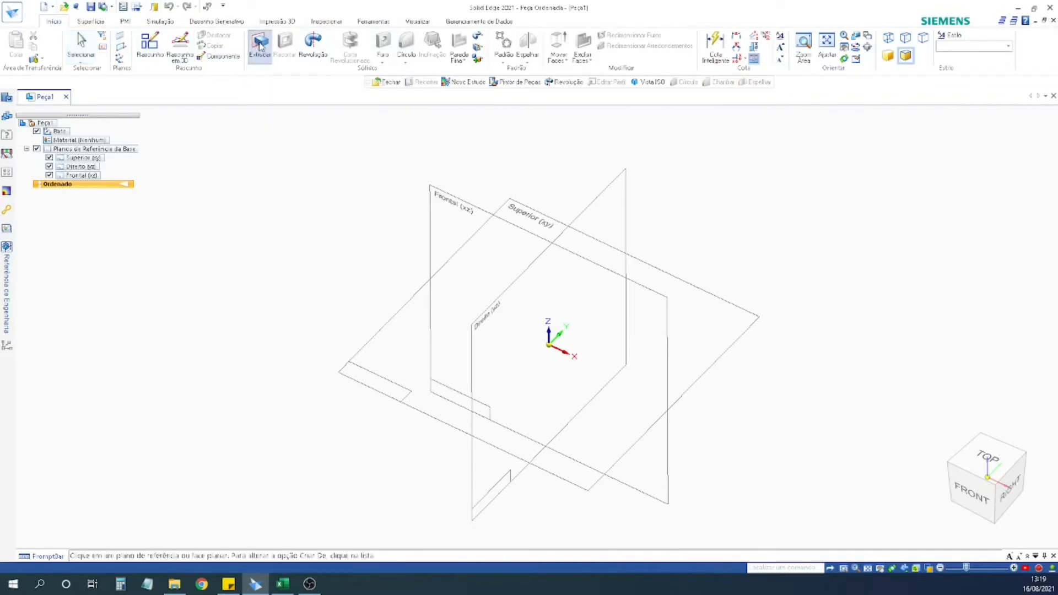
{"action": "left_click", "coordinate": [404, 333]}
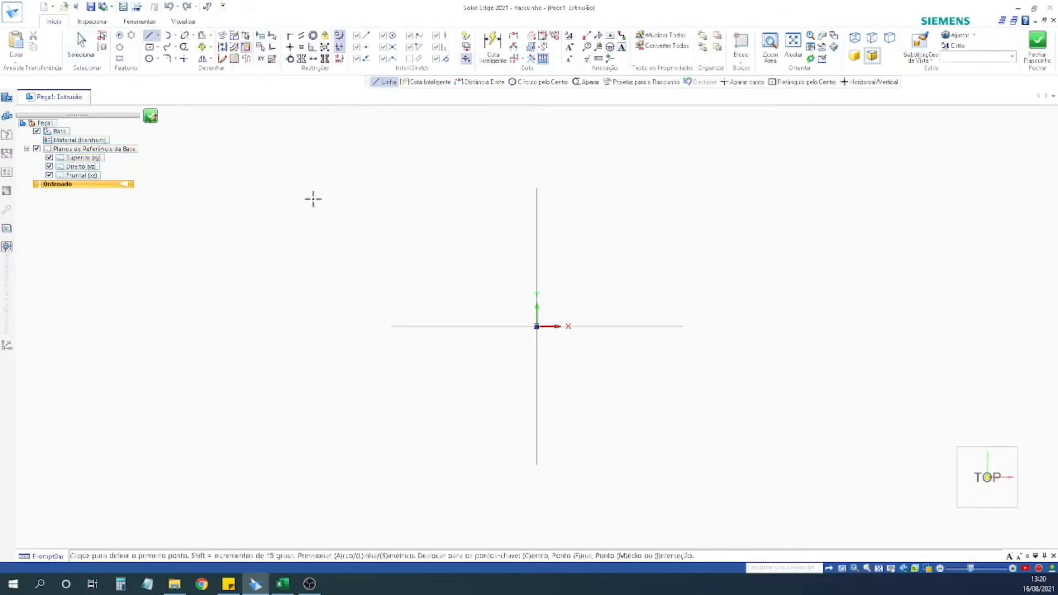
Sketch a rectangle above and to the left of the origin and a circle above and to its right.
{"action": "left_click", "coordinate": [335, 174]}
{"action": "left_click", "coordinate": [501, 290]}
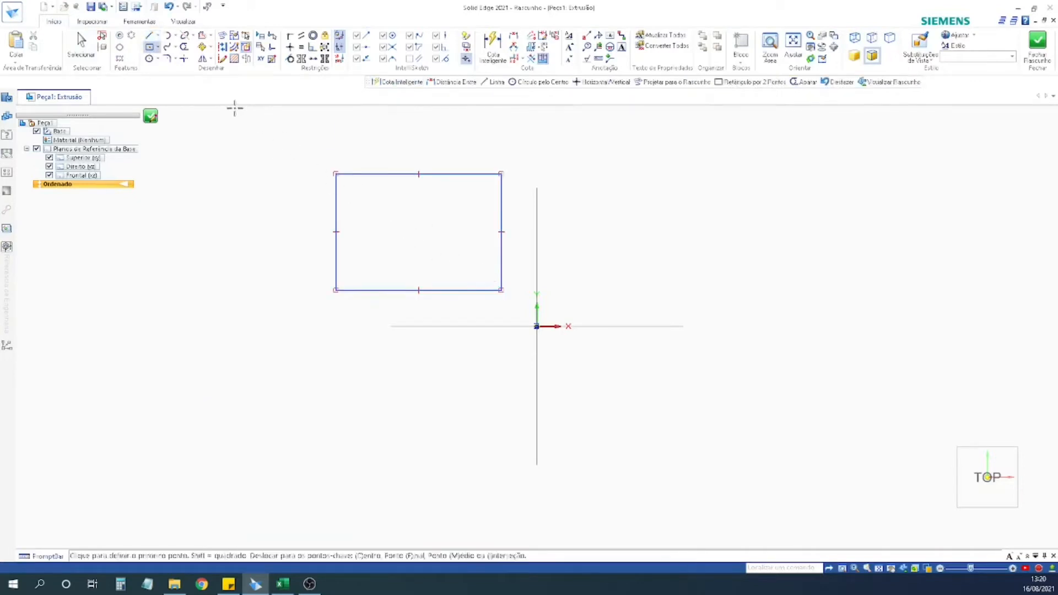
{"action": "left_click", "coordinate": [149, 58]}
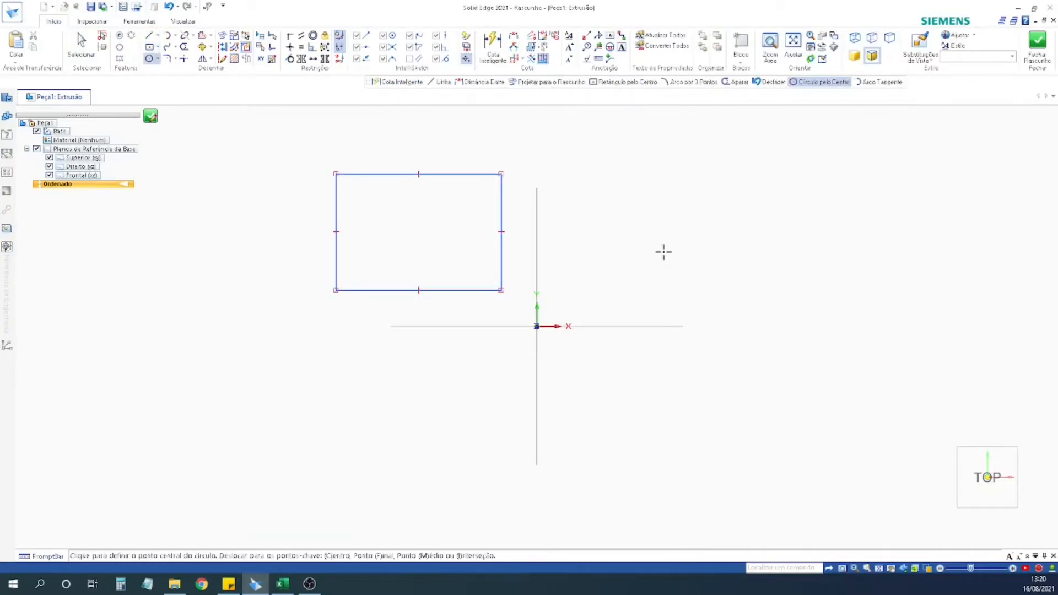
{"action": "left_click_drag", "start_coordinate": [724, 269], "coordinate": [734, 269]}
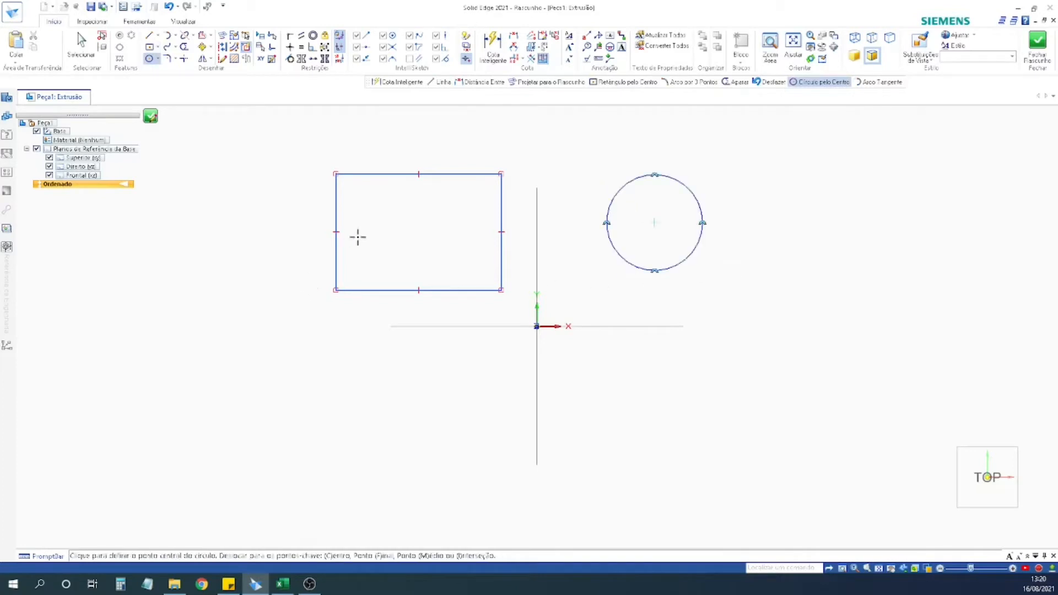
{"action": "scroll", "coordinate": [378, 334], "scroll_direction": "down", "scroll_amount": 1}
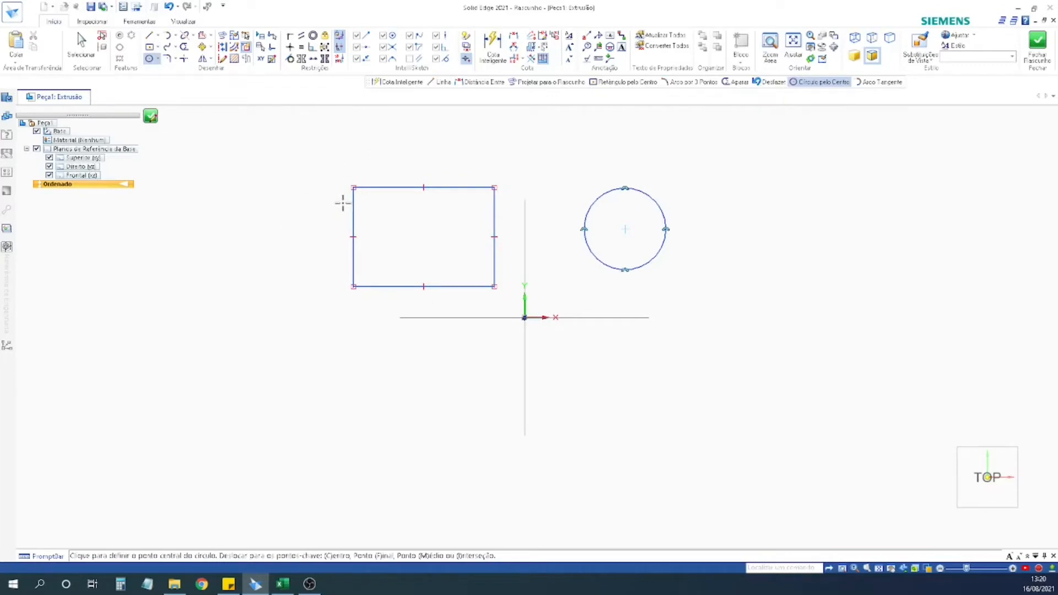
Widen the rectangle by moving its left edge farther from the origin, and select the circle.
{"action": "key", "text": "Escape"}
{"action": "left_click_drag", "start_coordinate": [354, 215], "coordinate": [302, 229]}
{"action": "left_click", "coordinate": [611, 194]}
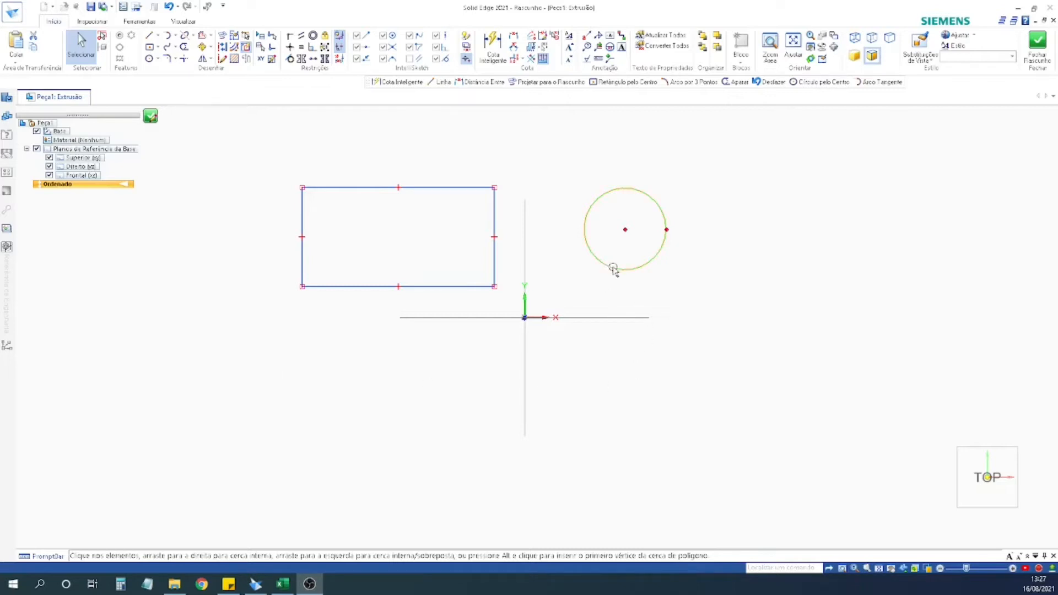
Reposition the circle above and to the right of the origin and enlarge it beyond the rectangle's height.
{"action": "left_click", "coordinate": [622, 282]}
{"action": "mouse_move", "coordinate": [626, 271]}
{"action": "left_mouse_down"}
{"action": "mouse_move", "coordinate": [602, 277]}
{"action": "mouse_move", "coordinate": [637, 286]}
{"action": "mouse_move", "coordinate": [610, 293]}
{"action": "mouse_move", "coordinate": [714, 262]}
{"action": "mouse_move", "coordinate": [703, 276]}
{"action": "mouse_move", "coordinate": [606, 283]}
{"action": "mouse_move", "coordinate": [633, 271]}
{"action": "left_mouse_up"}
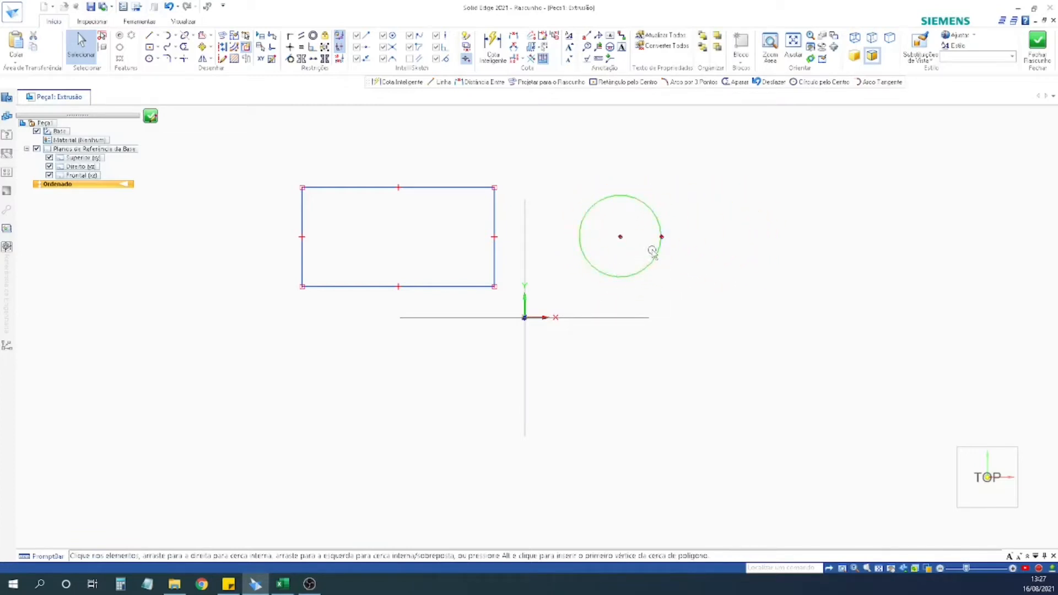
{"action": "left_click_drag", "start_coordinate": [661, 237], "coordinate": [691, 241]}
{"action": "left_click_drag", "start_coordinate": [679, 283], "coordinate": [694, 274]}
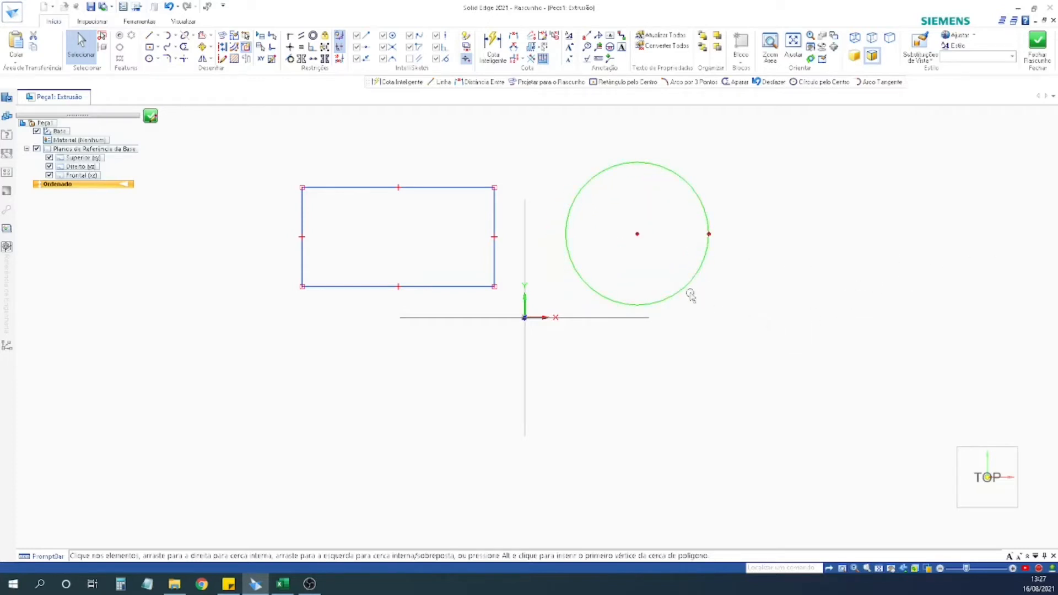
{"action": "left_click_drag", "start_coordinate": [683, 288], "coordinate": [669, 275]}
{"action": "left_click", "coordinate": [715, 312]}
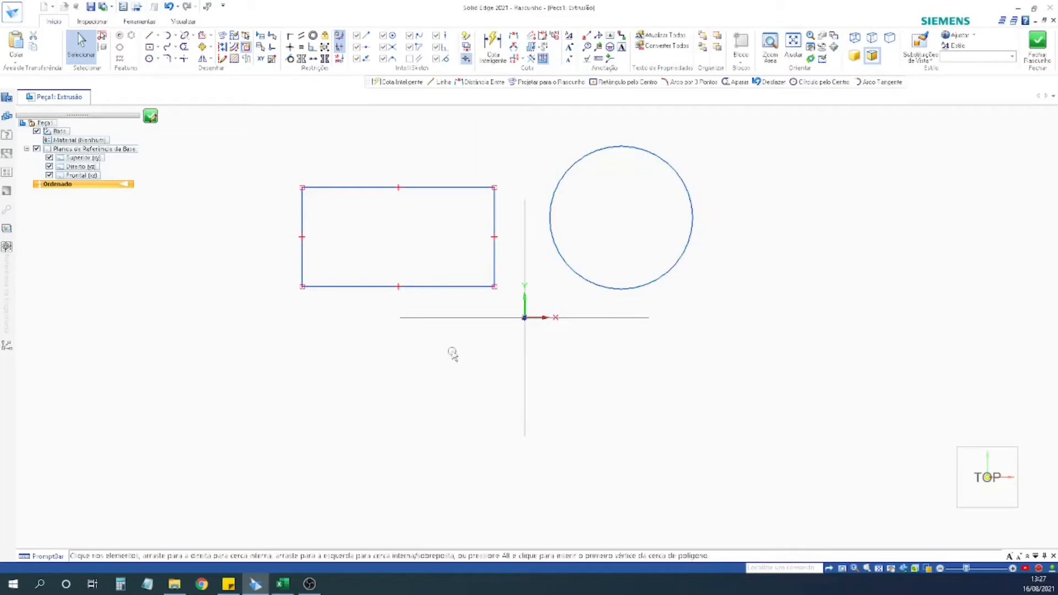
Close the sketch and extrude the rectangle and circle upward about 45 mm.
{"action": "key", "text": "ctrl+a"}
{"action": "key", "text": "Delete"}
{"action": "left_click", "coordinate": [151, 116]}
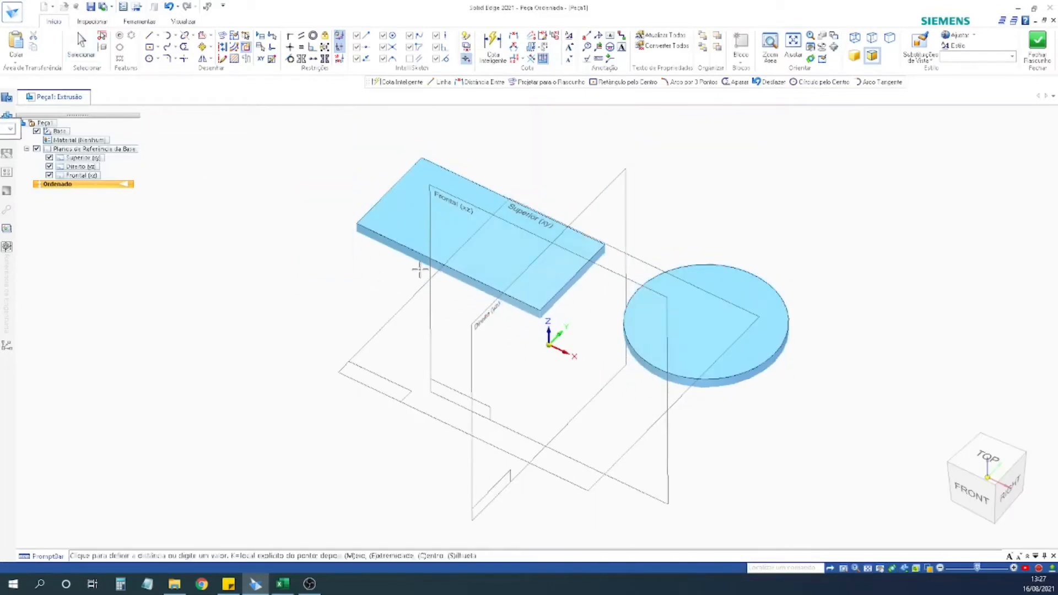
{"action": "middle_click_drag", "start_coordinate": [420, 268], "coordinate": [329, 239]}
{"action": "left_click", "coordinate": [360, 208]}
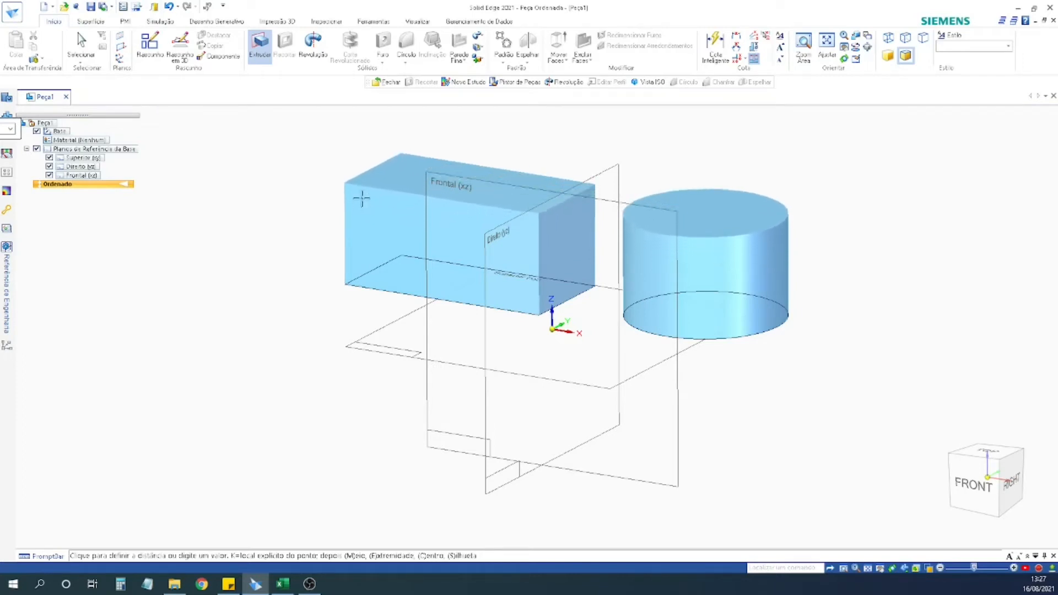
{"action": "left_click", "coordinate": [359, 192]}
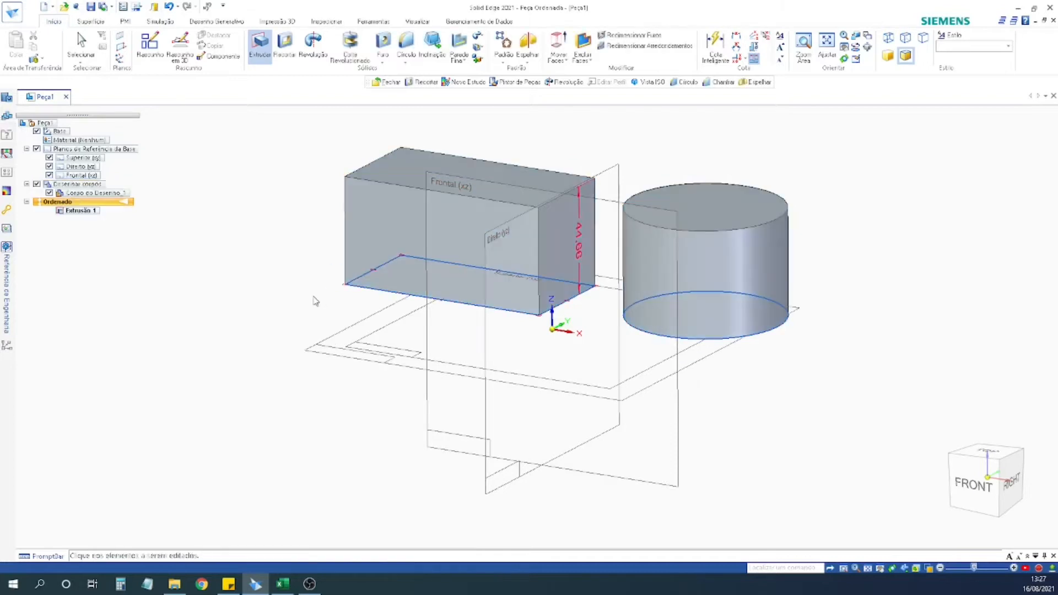
Open the height dimension of the extruded block for editing.
{"action": "middle_click_drag", "start_coordinate": [352, 313], "coordinate": [389, 310]}
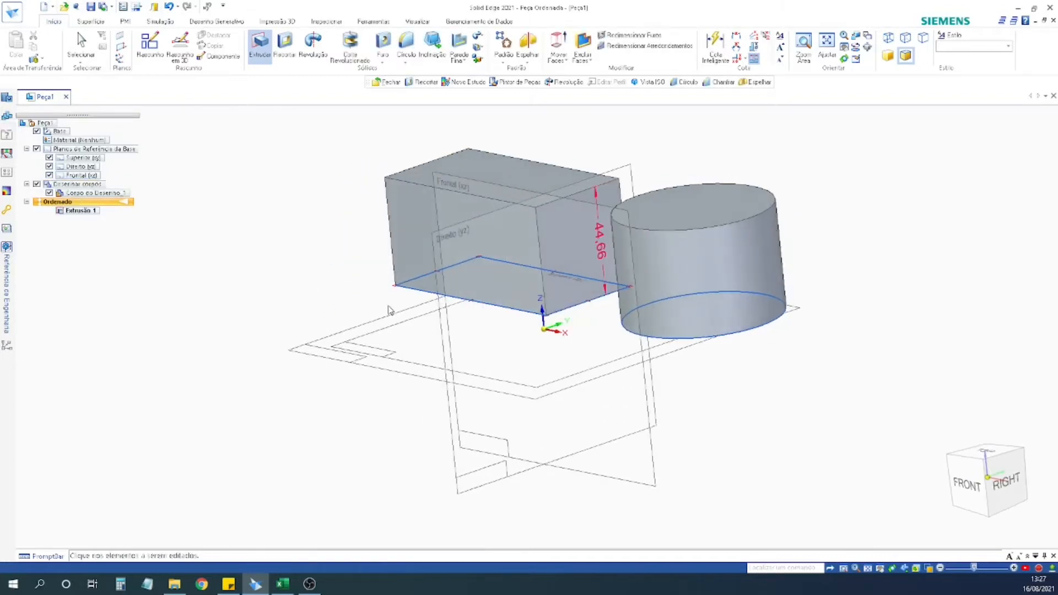
{"action": "left_click", "coordinate": [597, 232]}
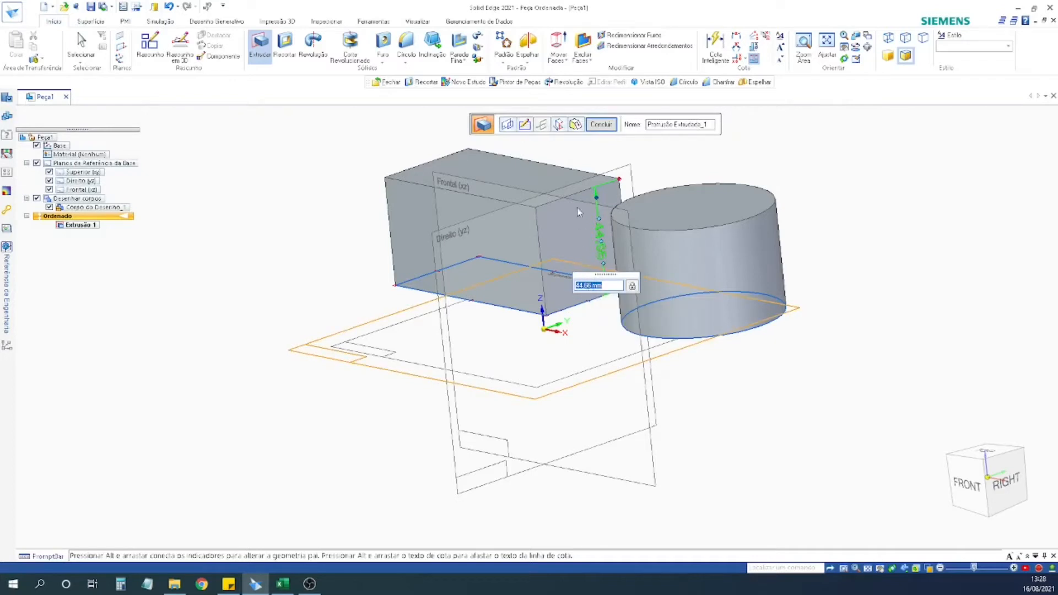
{"action": "left_click", "coordinate": [600, 126]}
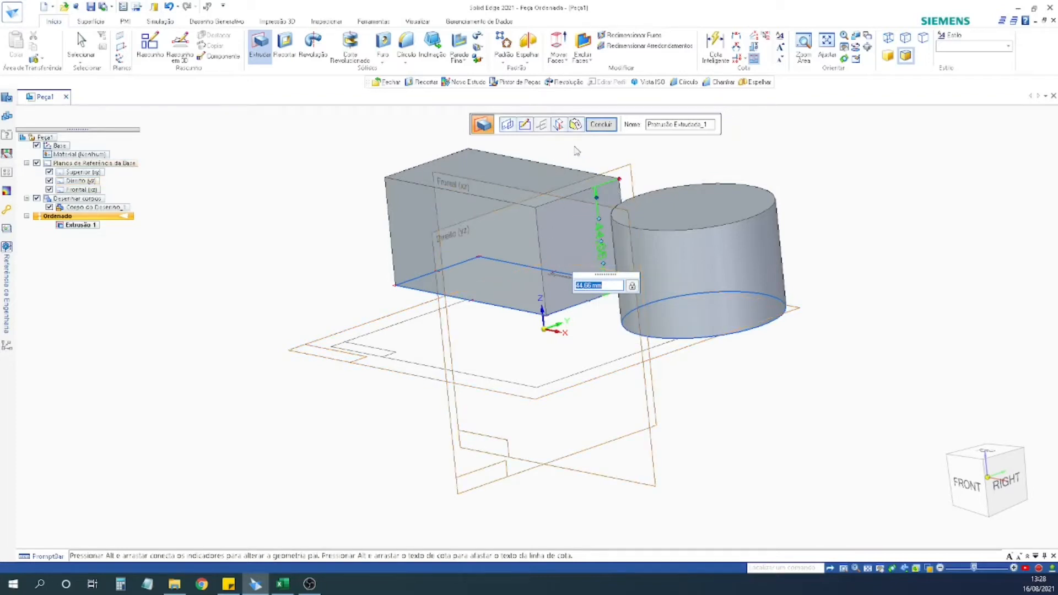
Redefine the extrusion's extent as 25 mm above the sketch plane and finish the feature.
{"action": "left_click", "coordinate": [558, 127]}
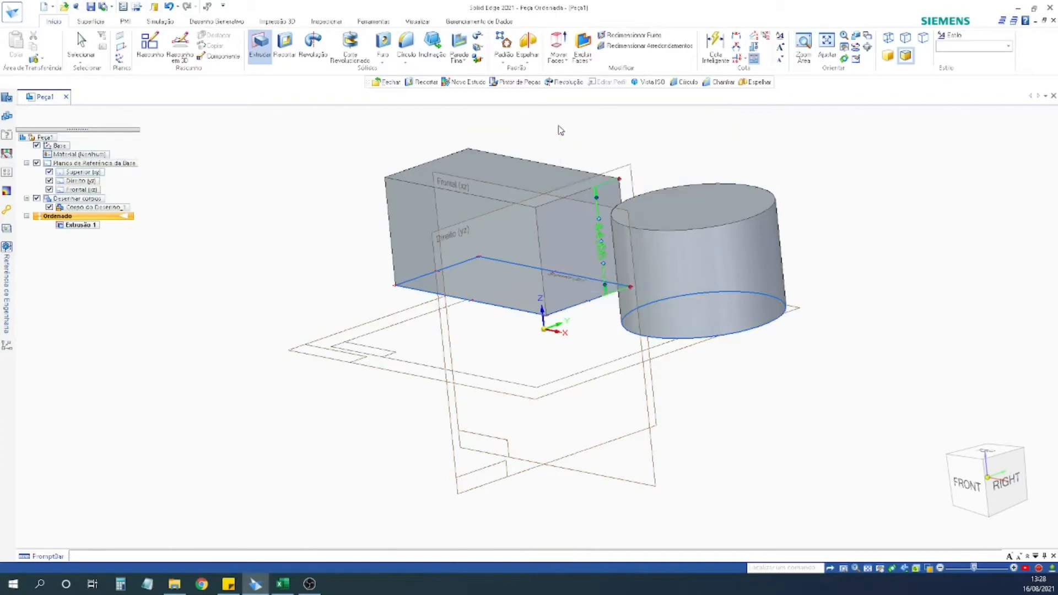
{"action": "middle_click_drag", "start_coordinate": [606, 448], "coordinate": [560, 219]}
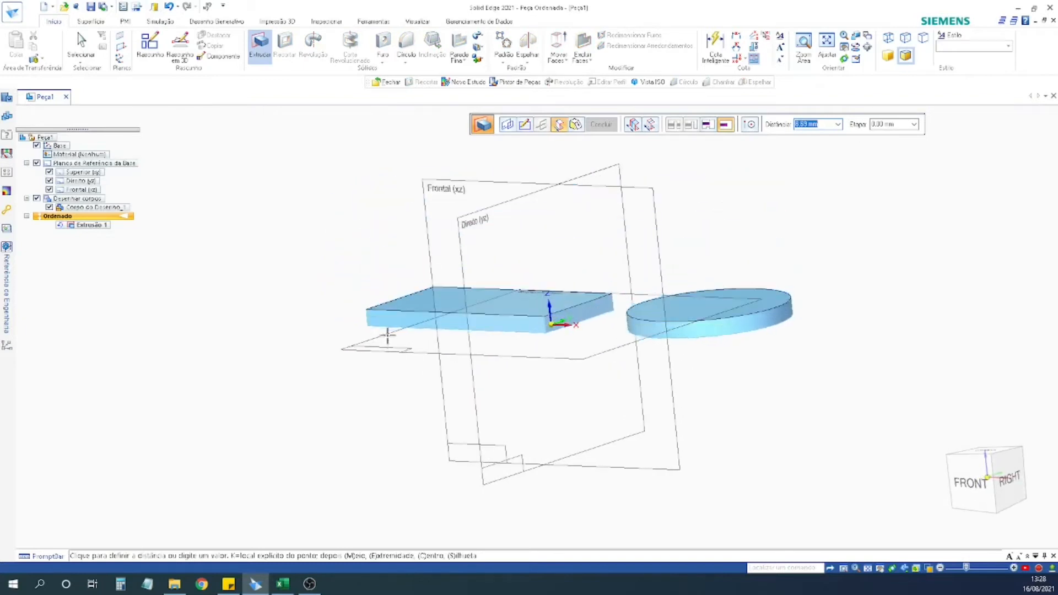
{"action": "middle_click_drag", "start_coordinate": [390, 336], "coordinate": [439, 306]}
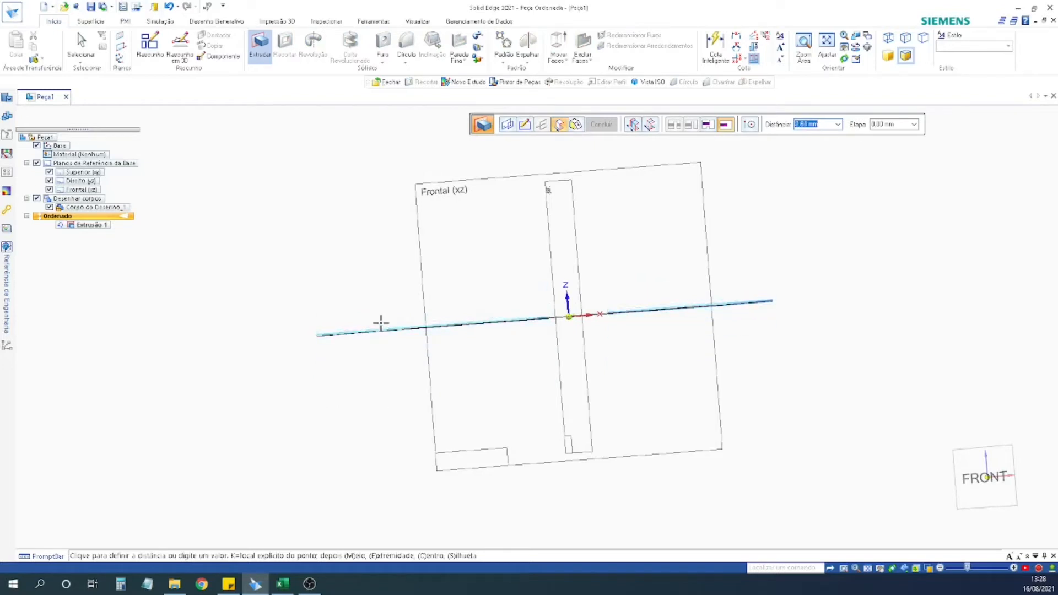
{"action": "middle_click_drag", "start_coordinate": [342, 288], "coordinate": [287, 343]}
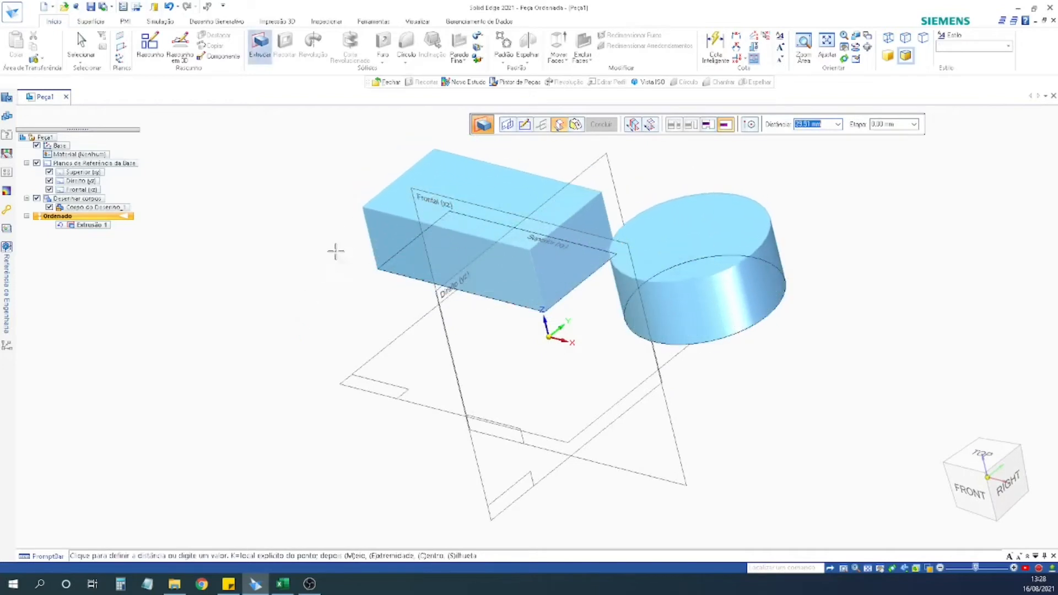
{"action": "middle_click_drag", "start_coordinate": [336, 251], "coordinate": [405, 198]}
{"action": "middle_click_drag", "start_coordinate": [395, 279], "coordinate": [392, 282]}
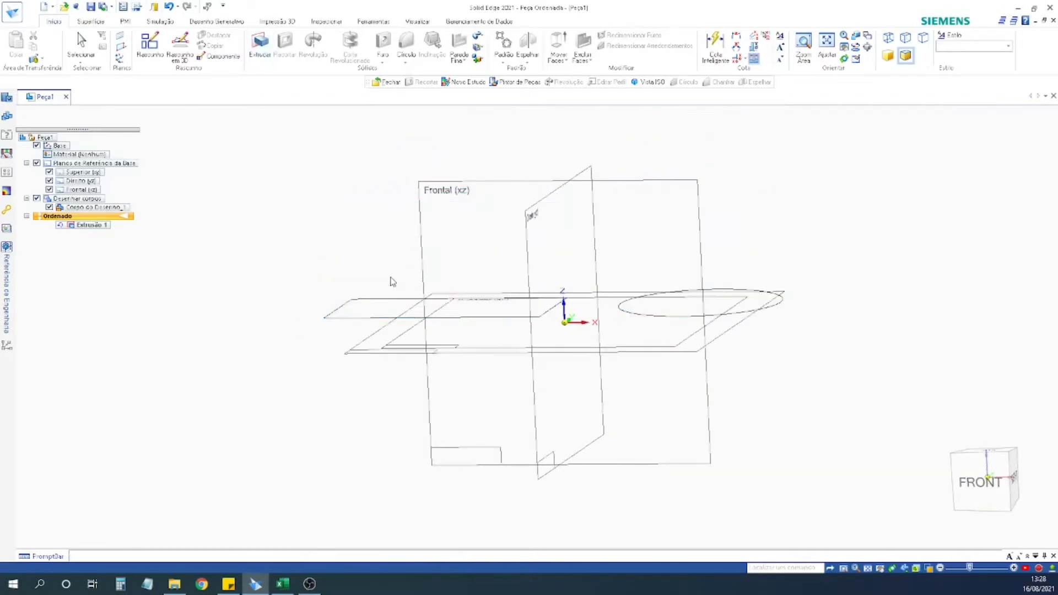
{"action": "mouse_move", "coordinate": [469, 231]}
{"action": "middle_mouse_down"}
{"action": "mouse_move", "coordinate": [559, 239]}
{"action": "mouse_move", "coordinate": [567, 221]}
{"action": "mouse_move", "coordinate": [408, 258]}
{"action": "mouse_move", "coordinate": [383, 281]}
{"action": "mouse_move", "coordinate": [437, 236]}
{"action": "mouse_move", "coordinate": [439, 205]}
{"action": "mouse_move", "coordinate": [351, 245]}
{"action": "middle_mouse_up"}
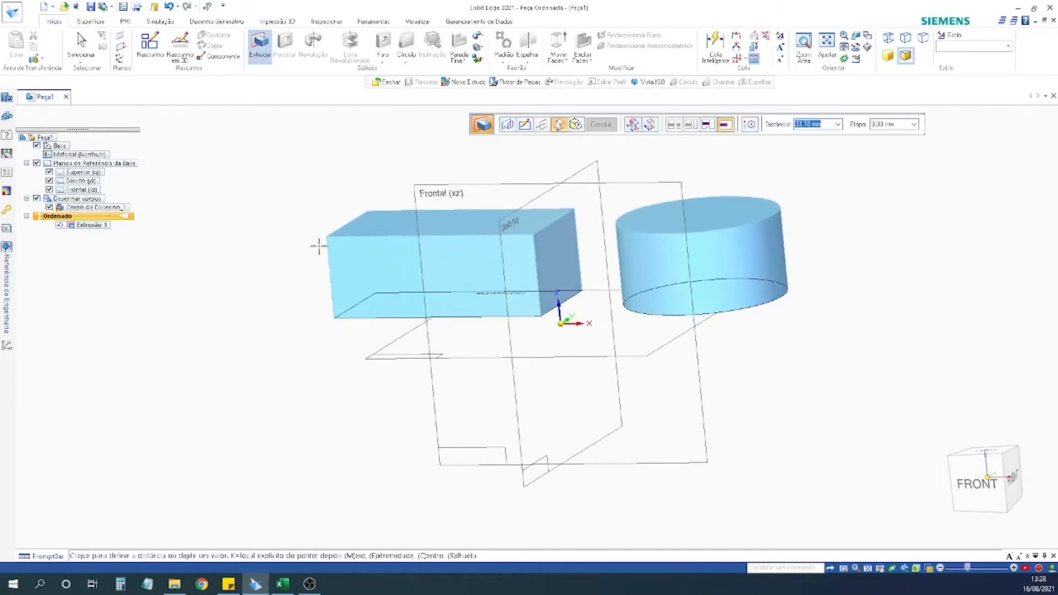
{"action": "mouse_move", "coordinate": [308, 265]}
{"action": "middle_mouse_down"}
{"action": "mouse_move", "coordinate": [467, 215]}
{"action": "mouse_move", "coordinate": [484, 184]}
{"action": "mouse_move", "coordinate": [371, 215]}
{"action": "mouse_move", "coordinate": [302, 253]}
{"action": "mouse_move", "coordinate": [276, 250]}
{"action": "mouse_move", "coordinate": [297, 229]}
{"action": "mouse_move", "coordinate": [305, 245]}
{"action": "mouse_move", "coordinate": [288, 328]}
{"action": "mouse_move", "coordinate": [337, 207]}
{"action": "mouse_move", "coordinate": [315, 251]}
{"action": "middle_mouse_up"}
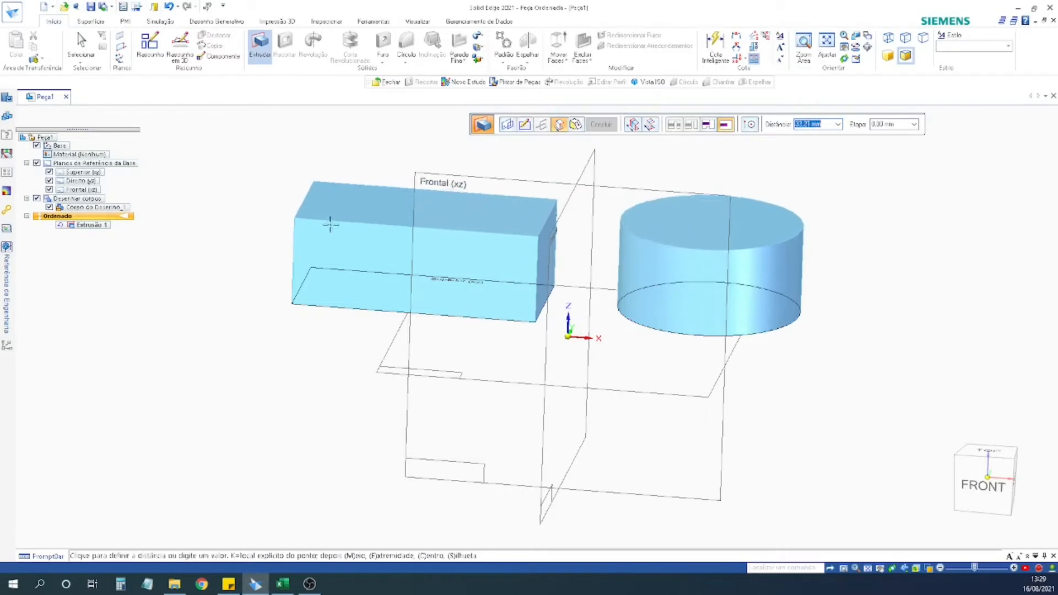
{"action": "key", "text": "Return"}
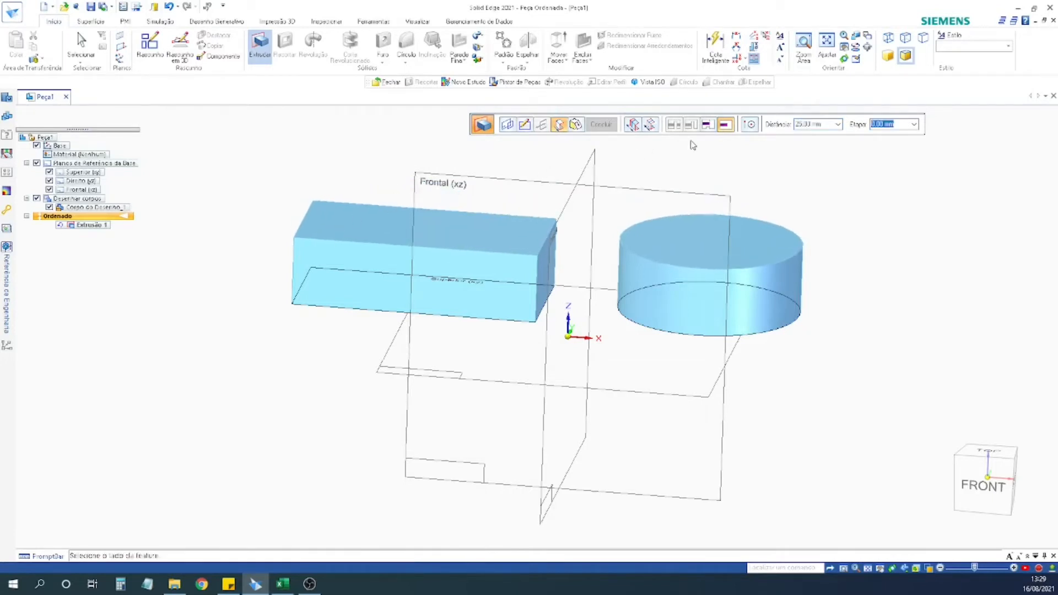
{"action": "left_click", "coordinate": [361, 169]}
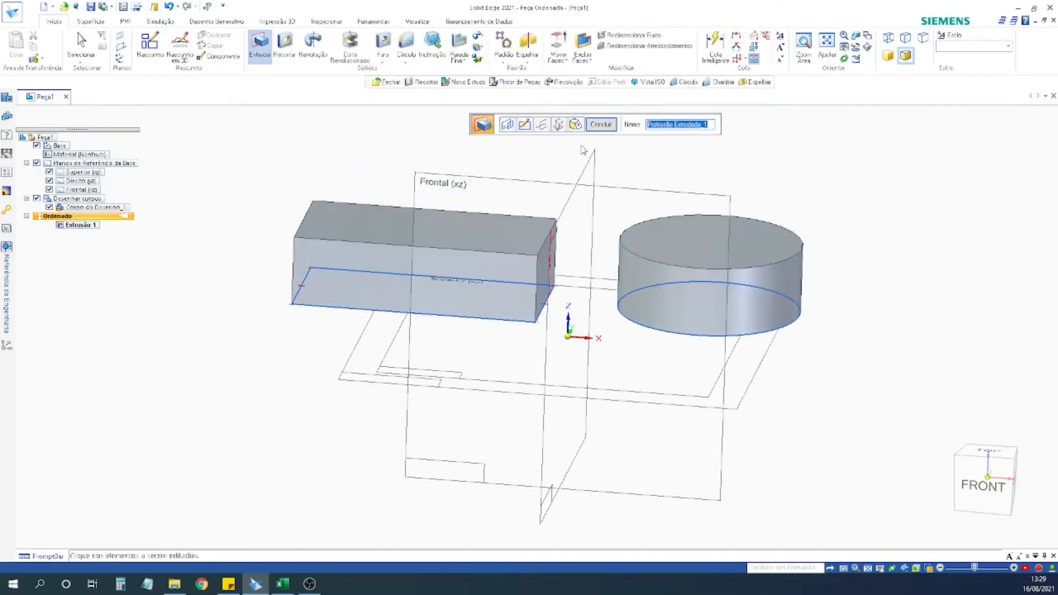
{"action": "left_click", "coordinate": [605, 126]}
Open the extrusion's profile for editing, review the rectangle and circle, and return to the solid.
{"action": "mouse_move", "coordinate": [337, 184]}
{"action": "middle_mouse_down"}
{"action": "mouse_move", "coordinate": [306, 156]}
{"action": "mouse_move", "coordinate": [305, 269]}
{"action": "mouse_move", "coordinate": [291, 300]}
{"action": "mouse_move", "coordinate": [314, 203]}
{"action": "mouse_move", "coordinate": [345, 158]}
{"action": "mouse_move", "coordinate": [307, 172]}
{"action": "mouse_move", "coordinate": [355, 167]}
{"action": "mouse_move", "coordinate": [325, 178]}
{"action": "middle_mouse_up"}
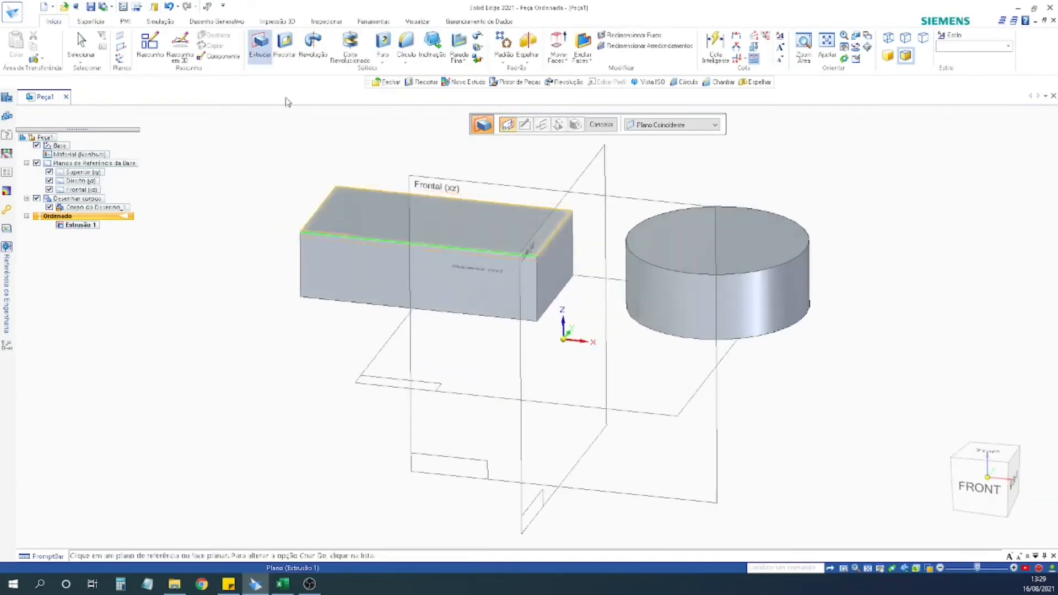
{"action": "left_click", "coordinate": [81, 43]}
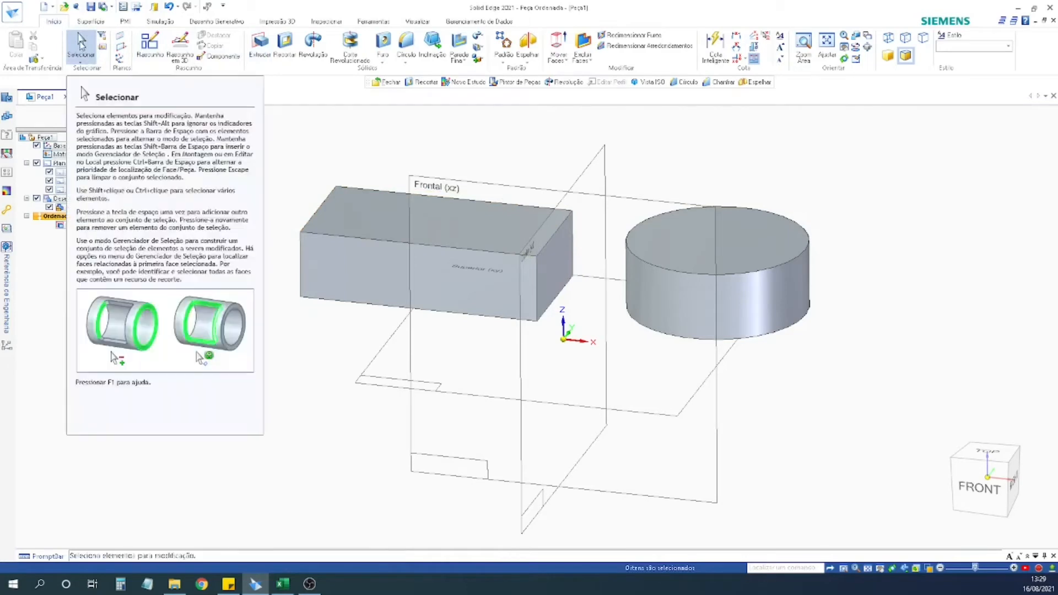
{"action": "right_click", "coordinate": [352, 210]}
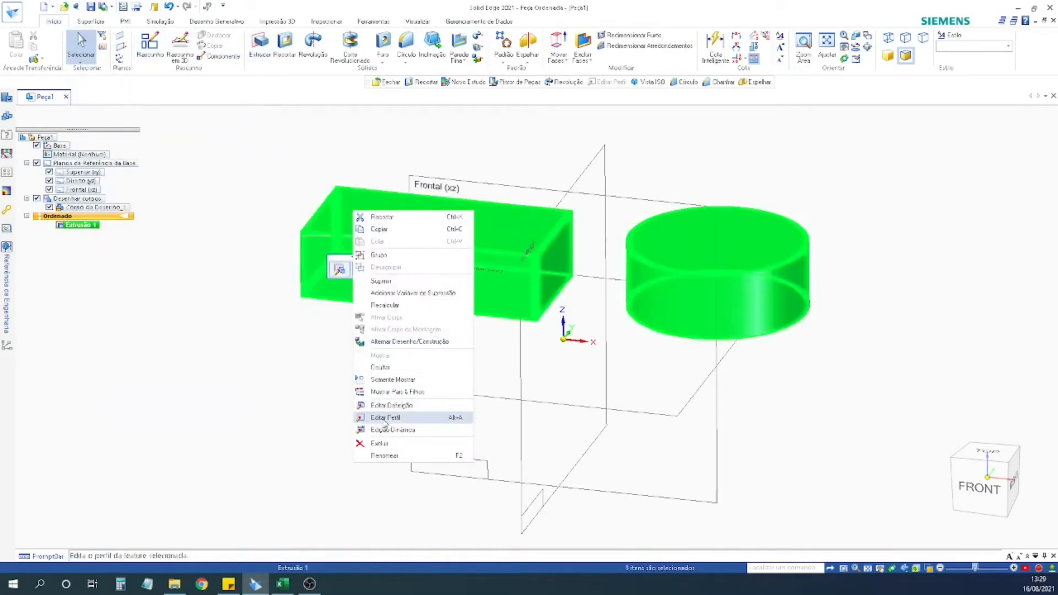
{"action": "left_click", "coordinate": [386, 418]}
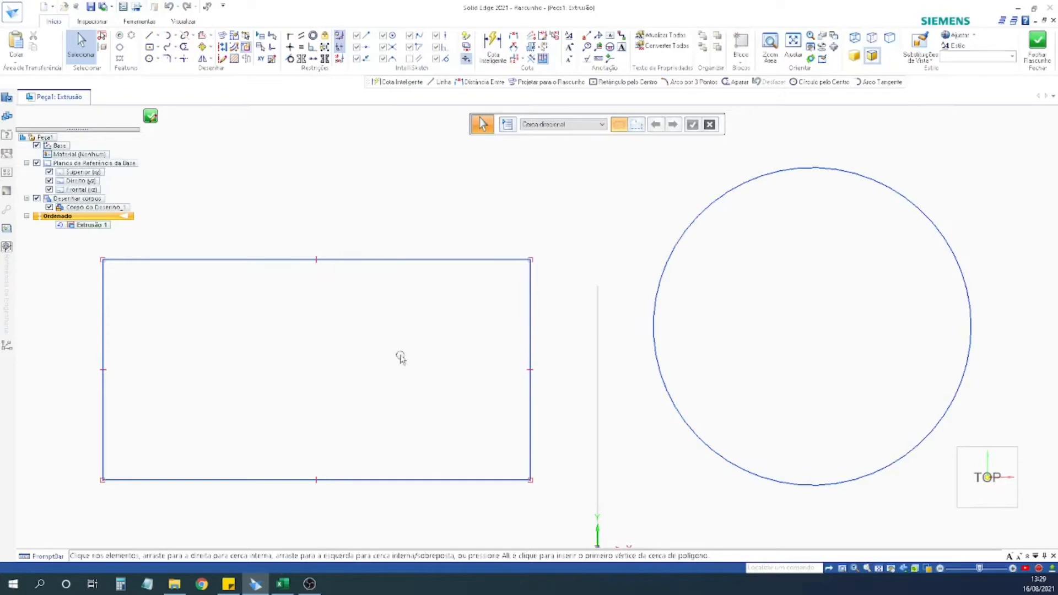
{"action": "scroll", "coordinate": [457, 300], "scroll_direction": "down", "scroll_amount": 2}
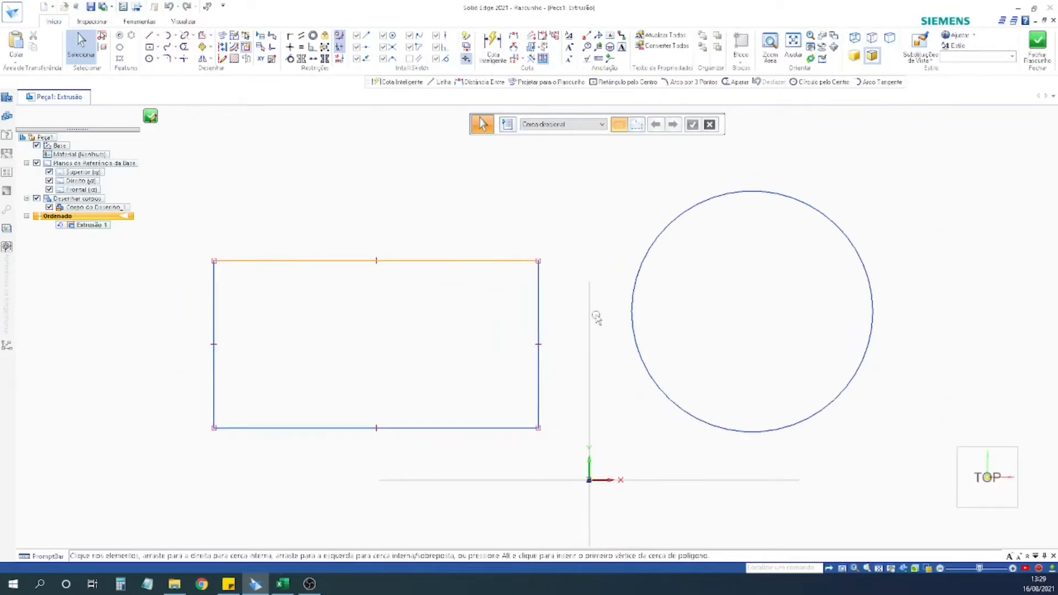
{"action": "left_click", "coordinate": [150, 116]}
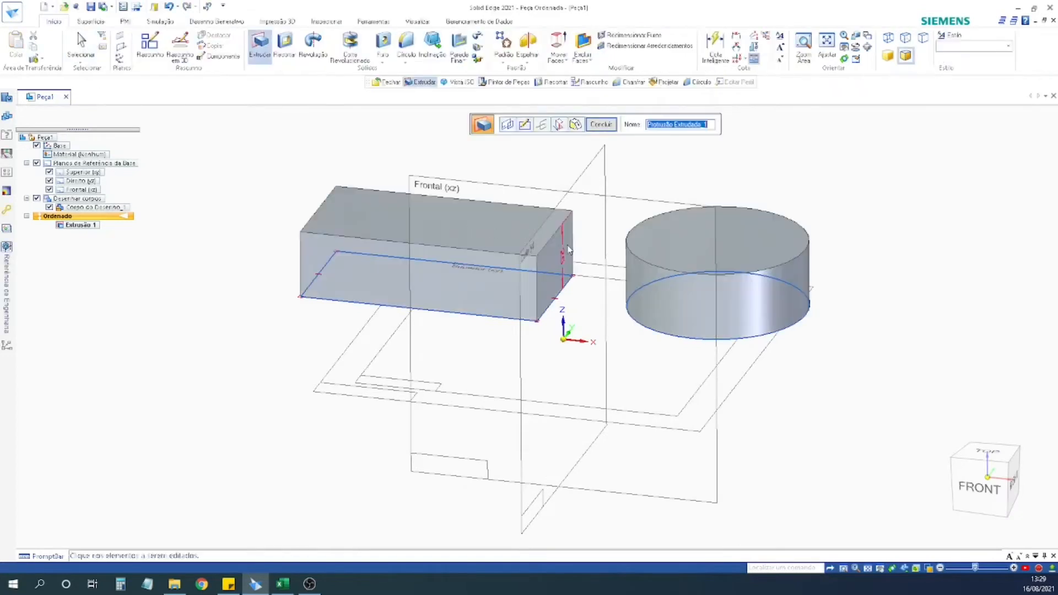
Reduce the height of both extruded bodies by editing the extrusion's height dimension.
{"action": "mouse_move", "coordinate": [608, 196]}
{"action": "middle_mouse_down"}
{"action": "mouse_move", "coordinate": [551, 173]}
{"action": "mouse_move", "coordinate": [584, 181]}
{"action": "middle_mouse_up"}
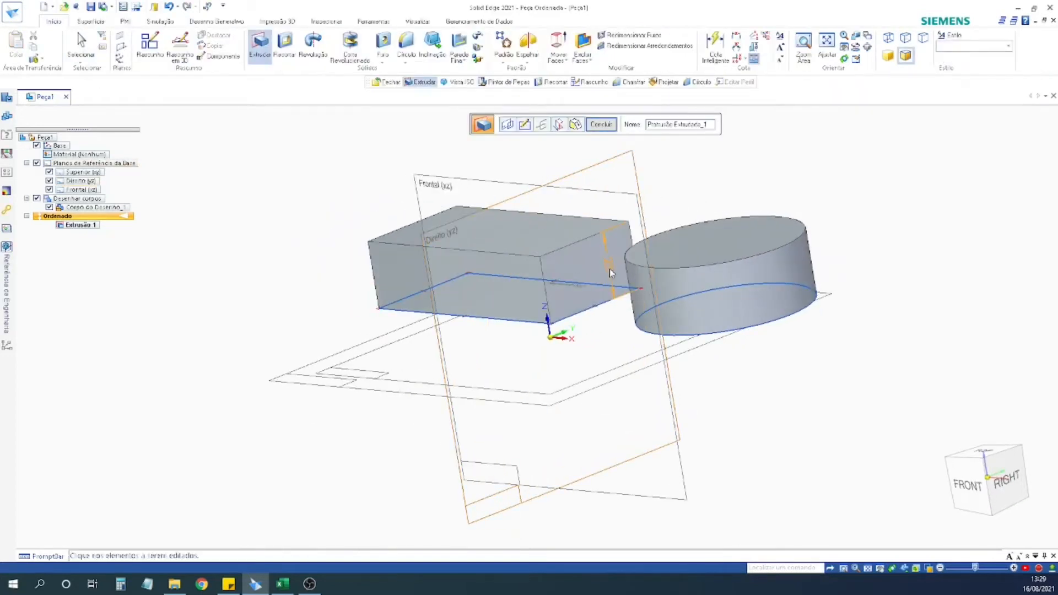
{"action": "left_click", "coordinate": [610, 268]}
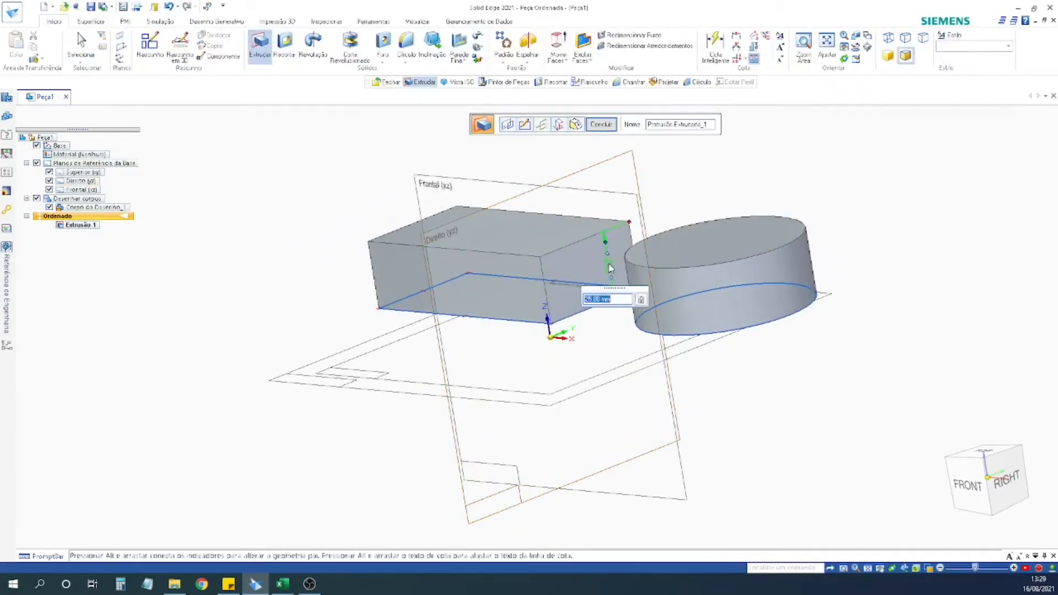
{"action": "key", "text": "Return"}
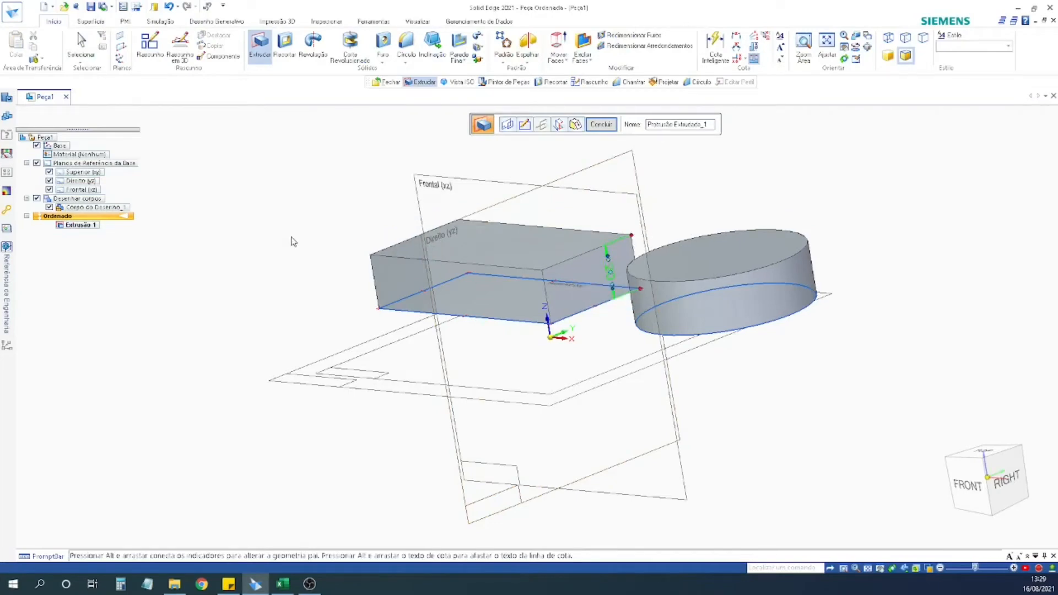
Shrink the cylinder's profile circle to about 38 mm in diameter and move it close beside the rectangular block.
{"action": "middle_click_drag", "start_coordinate": [386, 168], "coordinate": [456, 313]}
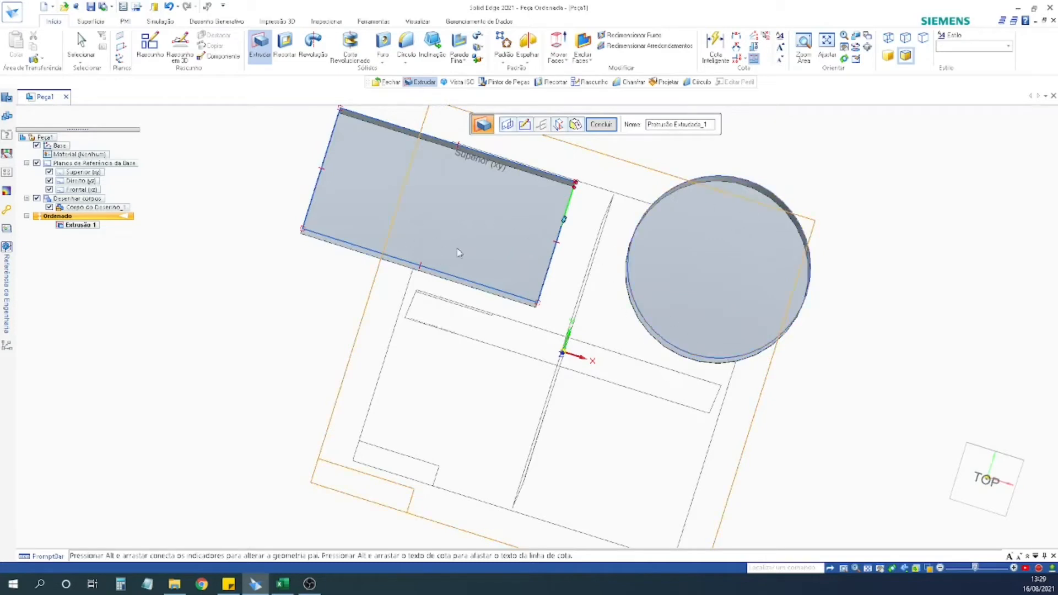
{"action": "middle_click_drag", "start_coordinate": [454, 239], "coordinate": [461, 176]}
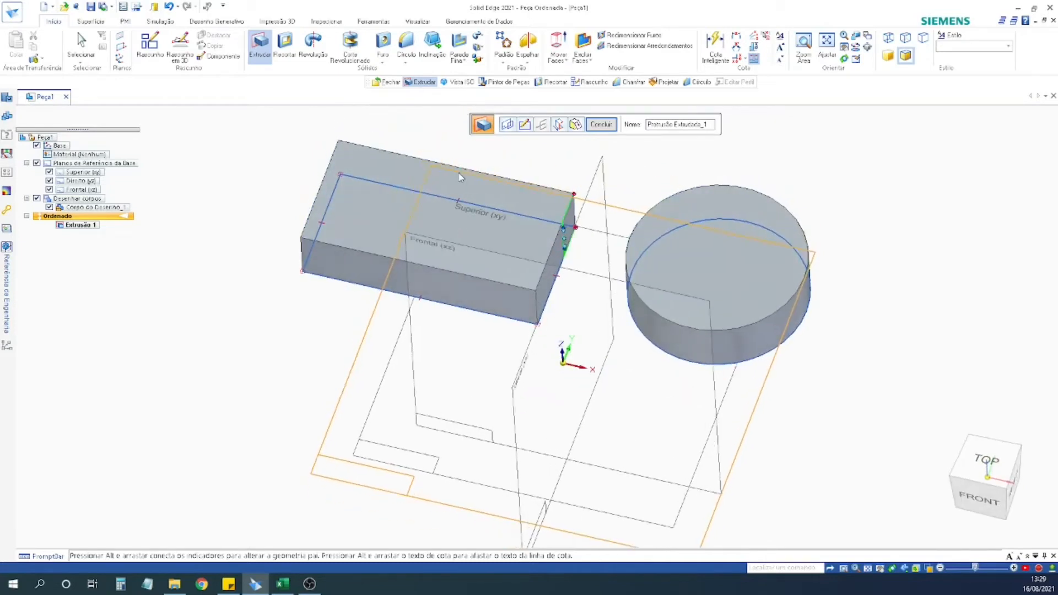
{"action": "left_click", "coordinate": [808, 312]}
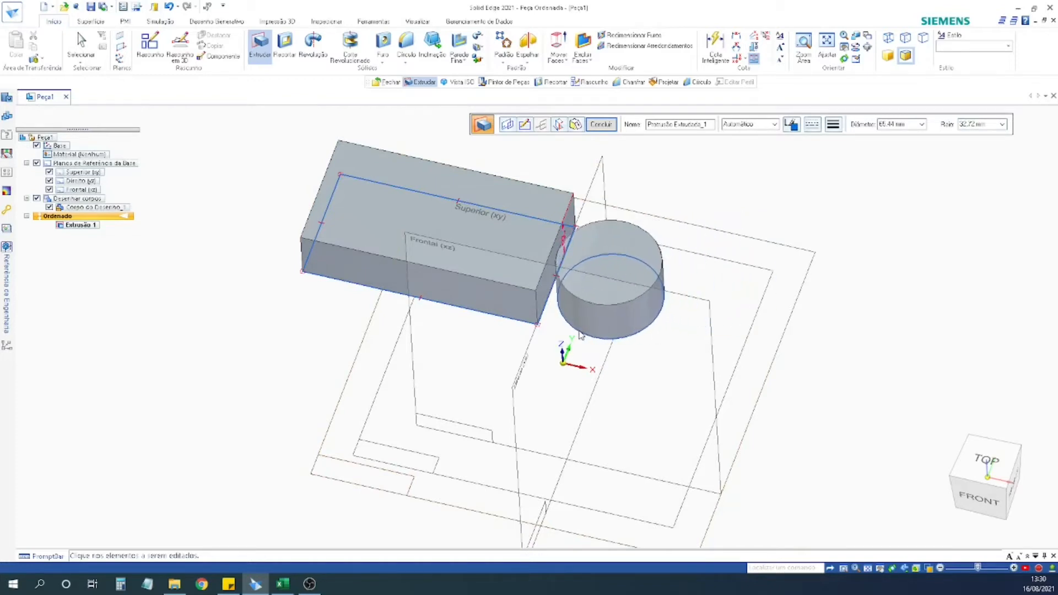
{"action": "middle_click_drag", "start_coordinate": [560, 364], "coordinate": [565, 397]}
{"action": "middle_click", "coordinate": [565, 390]}
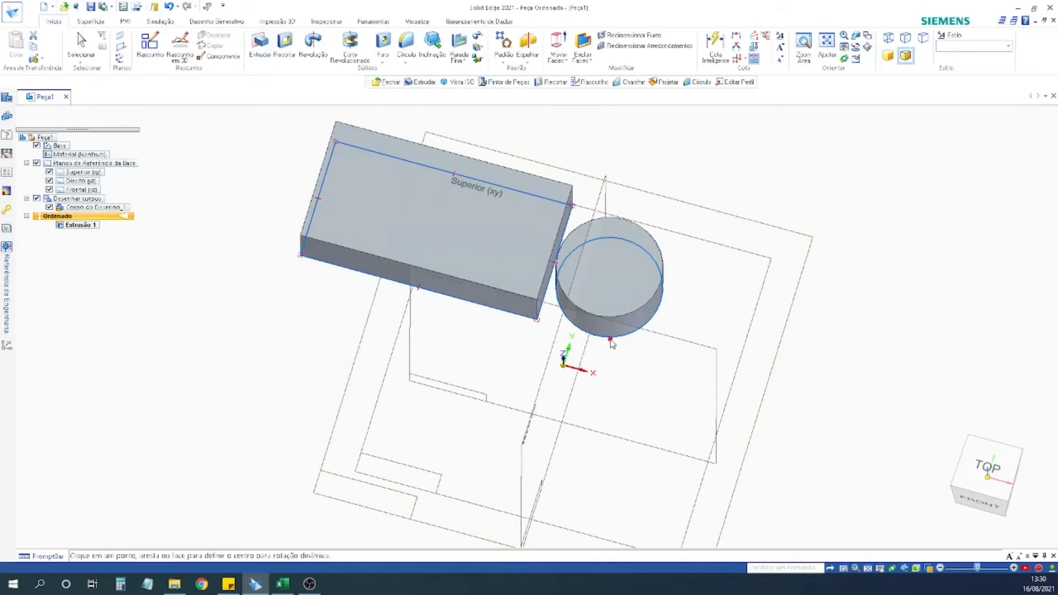
{"action": "mouse_move", "coordinate": [666, 311]}
{"action": "middle_mouse_down"}
{"action": "mouse_move", "coordinate": [650, 354]}
{"action": "mouse_move", "coordinate": [669, 329]}
{"action": "middle_mouse_up"}
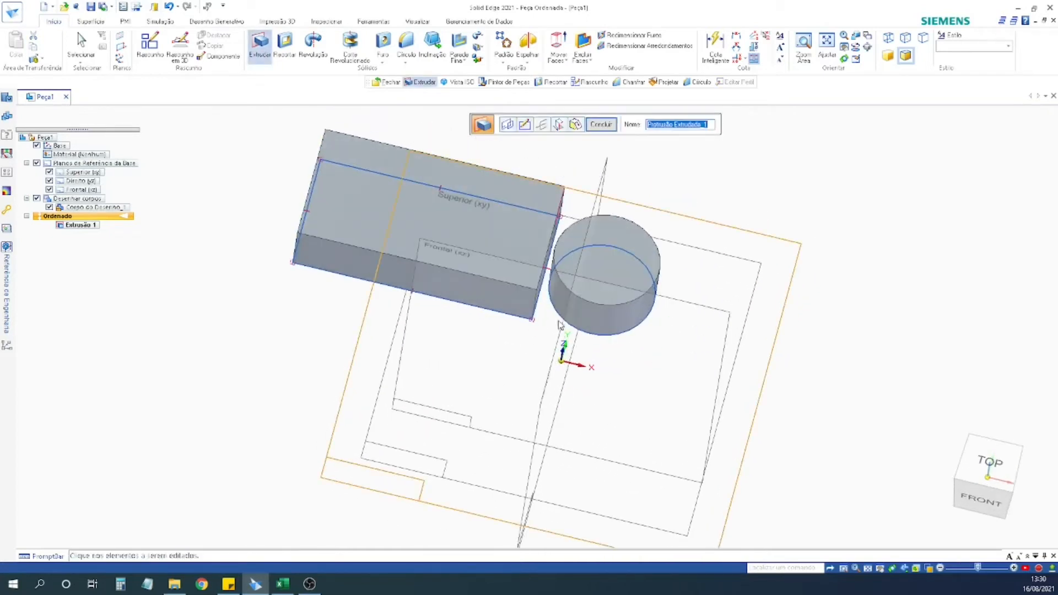
Move the circle inside the rectangle to form a round through hole in the block, and finish the extrusion edit.
{"action": "left_click_drag", "start_coordinate": [560, 319], "coordinate": [517, 300]}
{"action": "middle_click_drag", "start_coordinate": [481, 309], "coordinate": [495, 315]}
{"action": "left_click_drag", "start_coordinate": [585, 325], "coordinate": [478, 274]}
{"action": "mouse_move", "coordinate": [394, 314]}
{"action": "middle_mouse_down"}
{"action": "mouse_move", "coordinate": [434, 288]}
{"action": "mouse_move", "coordinate": [410, 308]}
{"action": "middle_mouse_up"}
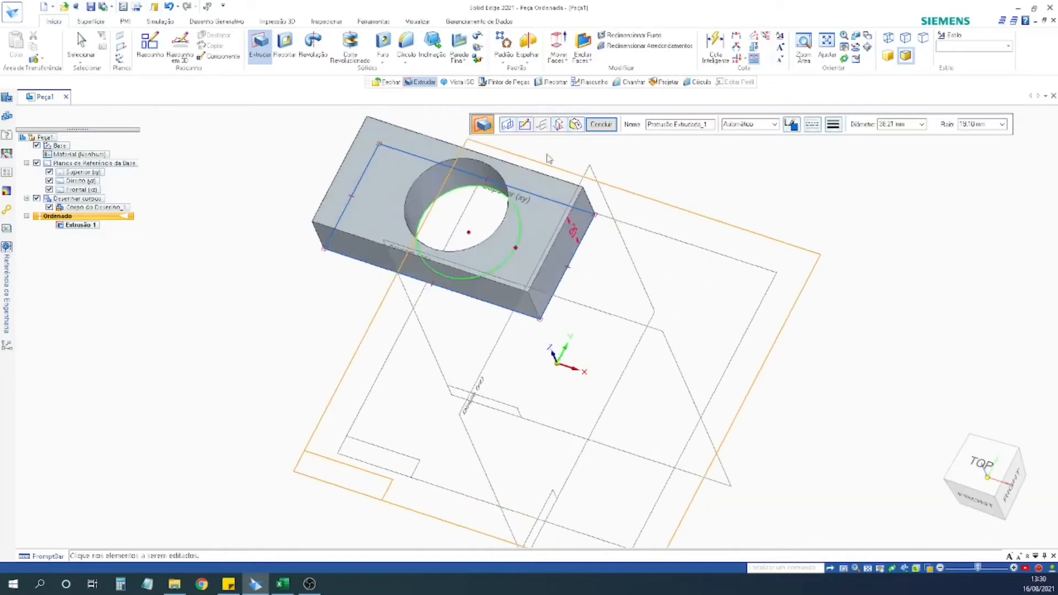
{"action": "left_click", "coordinate": [603, 131]}
{"action": "scroll", "coordinate": [229, 221], "scroll_direction": "up", "scroll_amount": 3}
{"action": "middle_click_drag", "start_coordinate": [231, 375], "coordinate": [208, 286]}
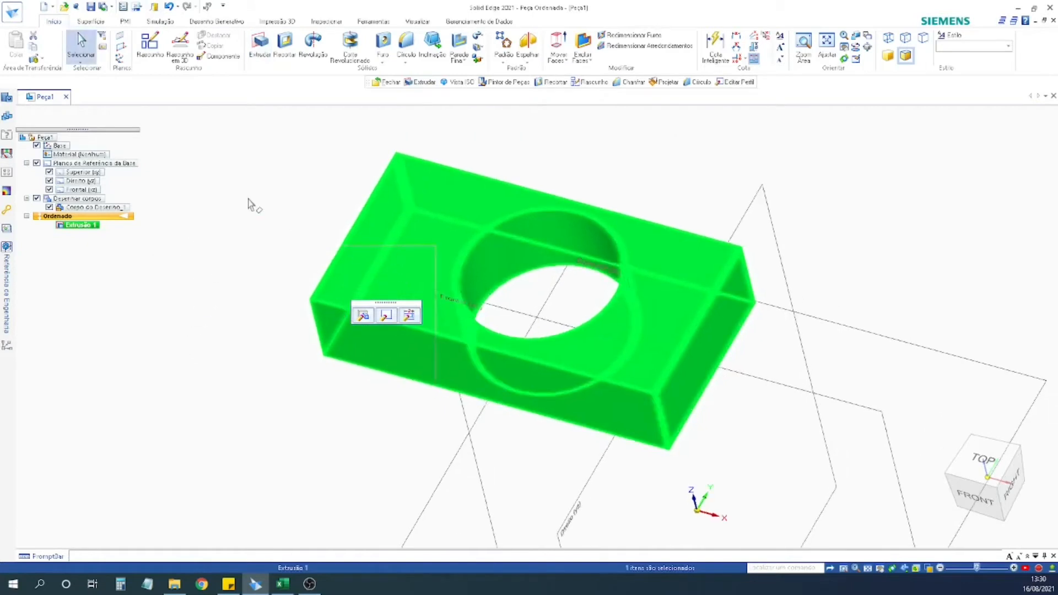
{"action": "left_click", "coordinate": [262, 177]}
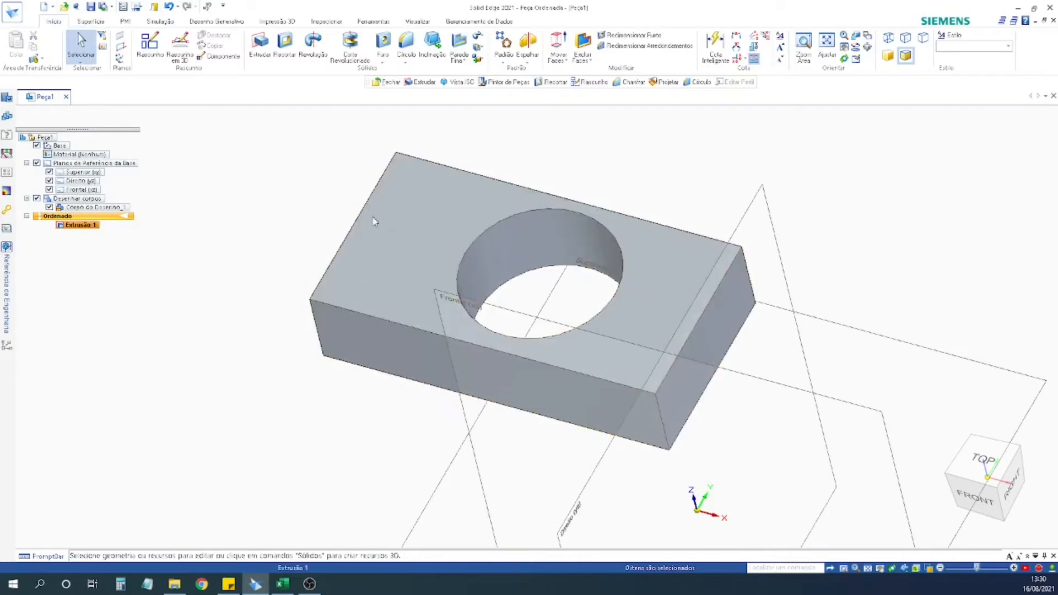
Open the extrusion's profile for editing and resize the rectangle to 100 mm long and 50 mm high.
{"action": "right_click", "coordinate": [354, 318]}
{"action": "left_click", "coordinate": [415, 425]}
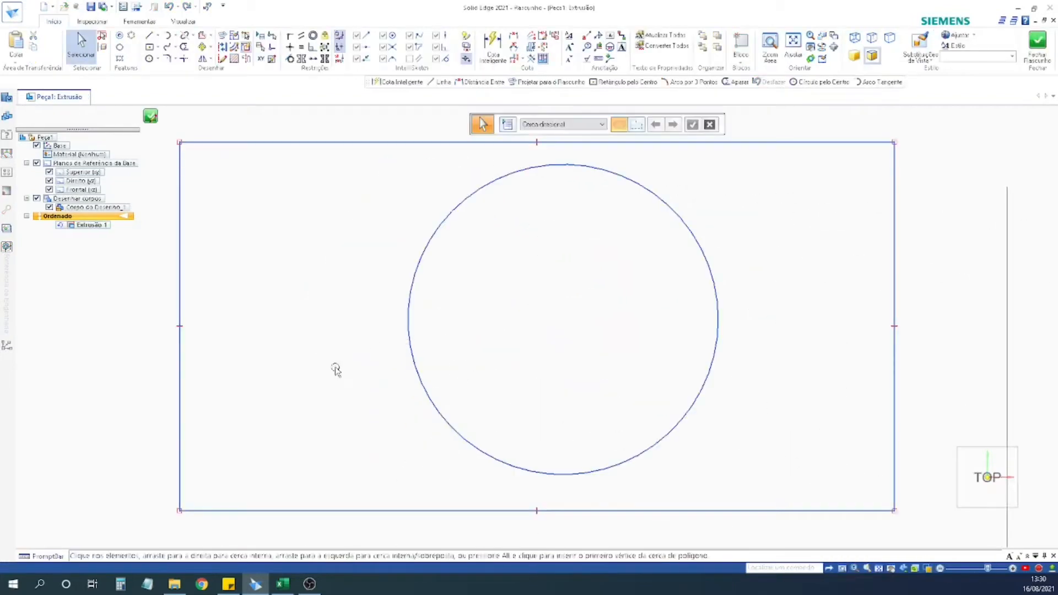
{"action": "left_click", "coordinate": [420, 162]}
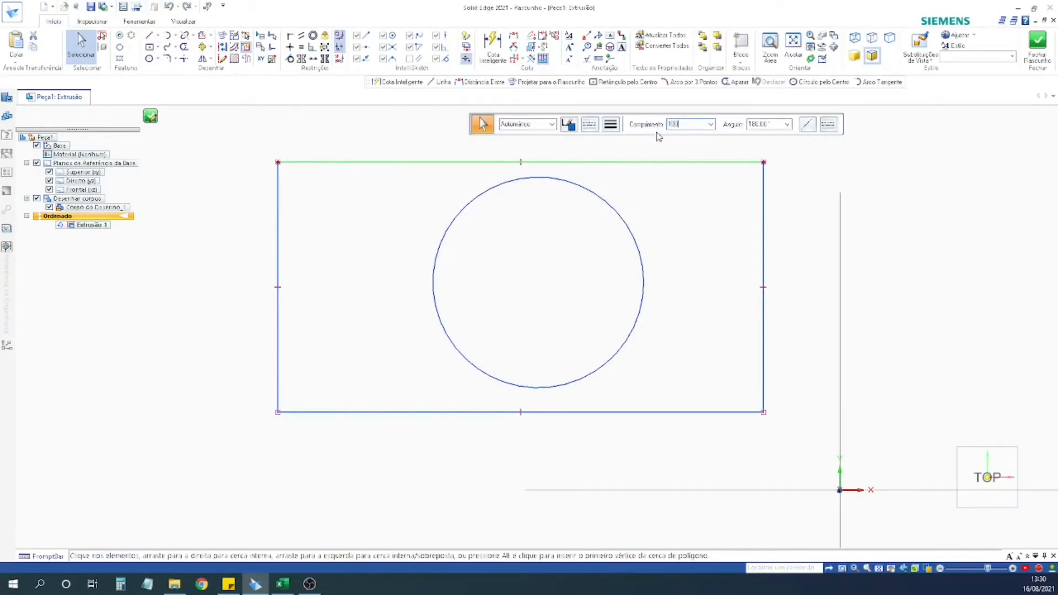
{"action": "type", "text": "100"}
{"action": "key", "text": "Return"}
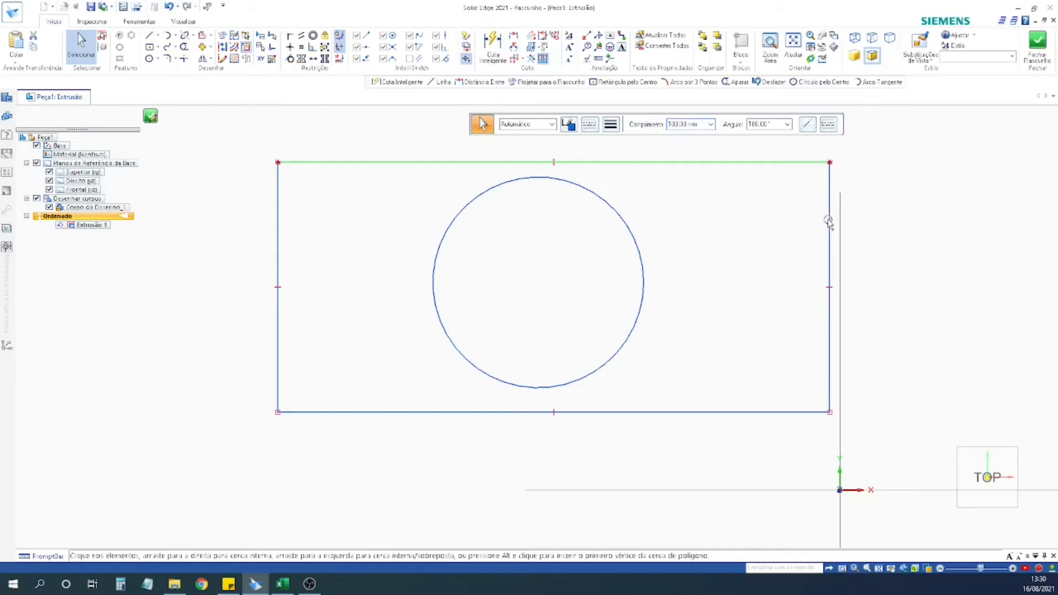
{"action": "left_click", "coordinate": [829, 221]}
{"action": "type", "text": "50"}
{"action": "key", "text": "Return"}
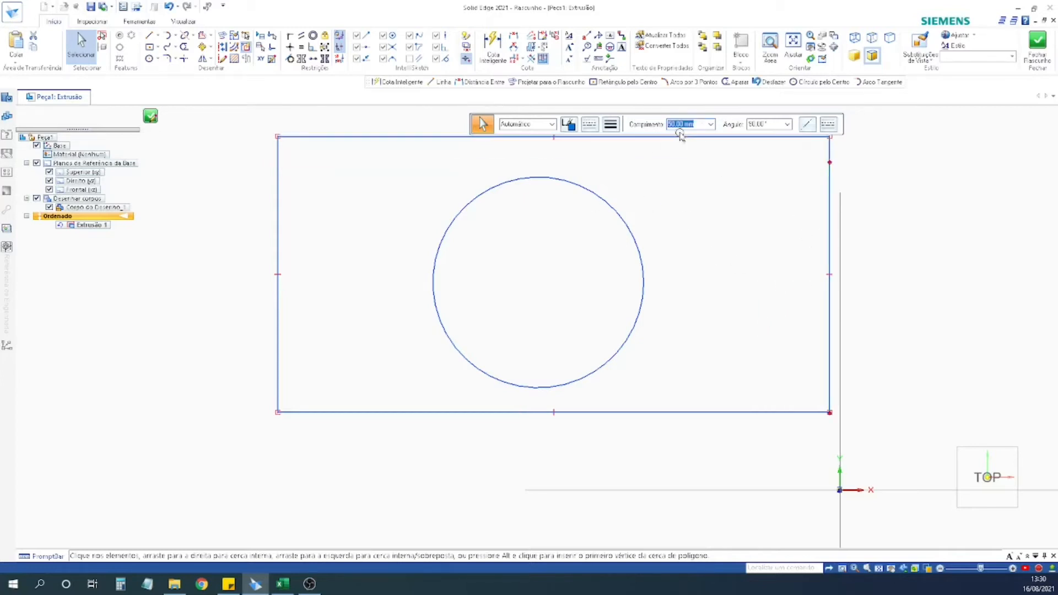
Set the circle's diameter to 40 mm and move it into the left half of the rectangle, level with its horizontal midline.
{"action": "left_click", "coordinate": [590, 193]}
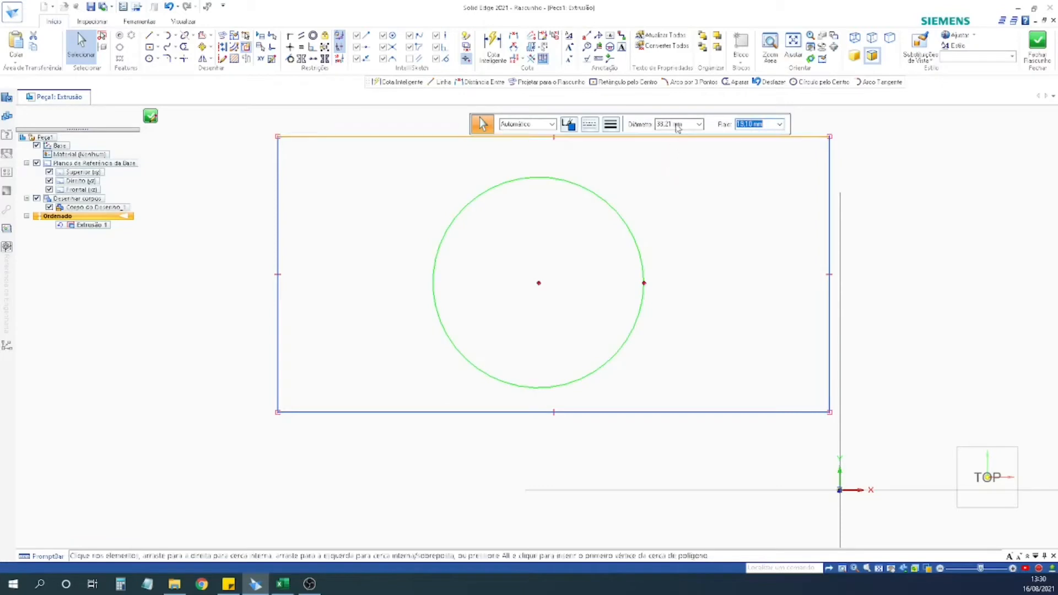
{"action": "type", "text": "40"}
{"action": "key", "text": "Return"}
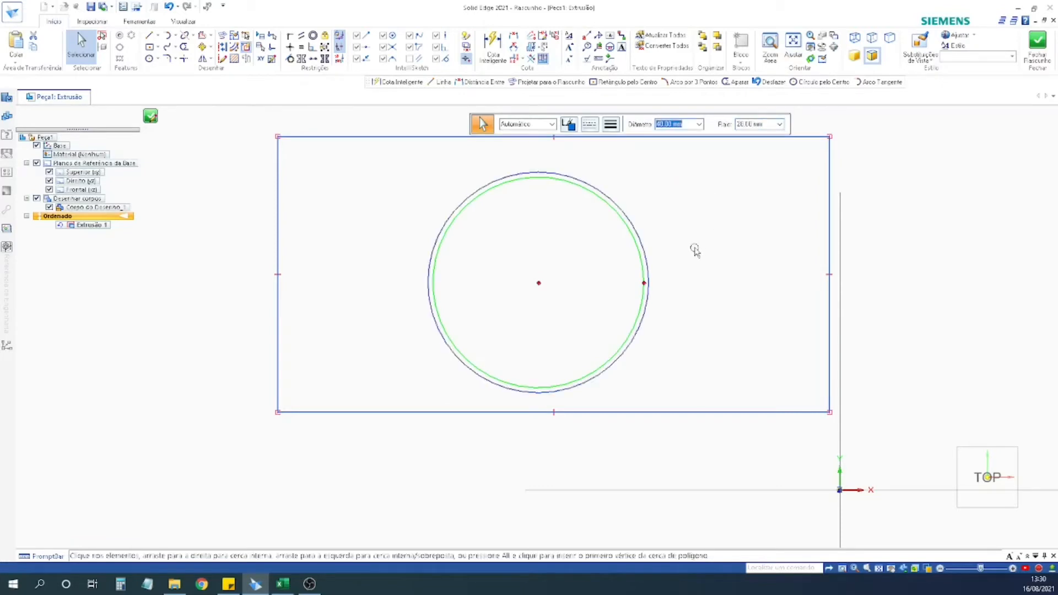
{"action": "left_click_drag", "start_coordinate": [634, 217], "coordinate": [523, 207]}
{"action": "left_click", "coordinate": [675, 254]}
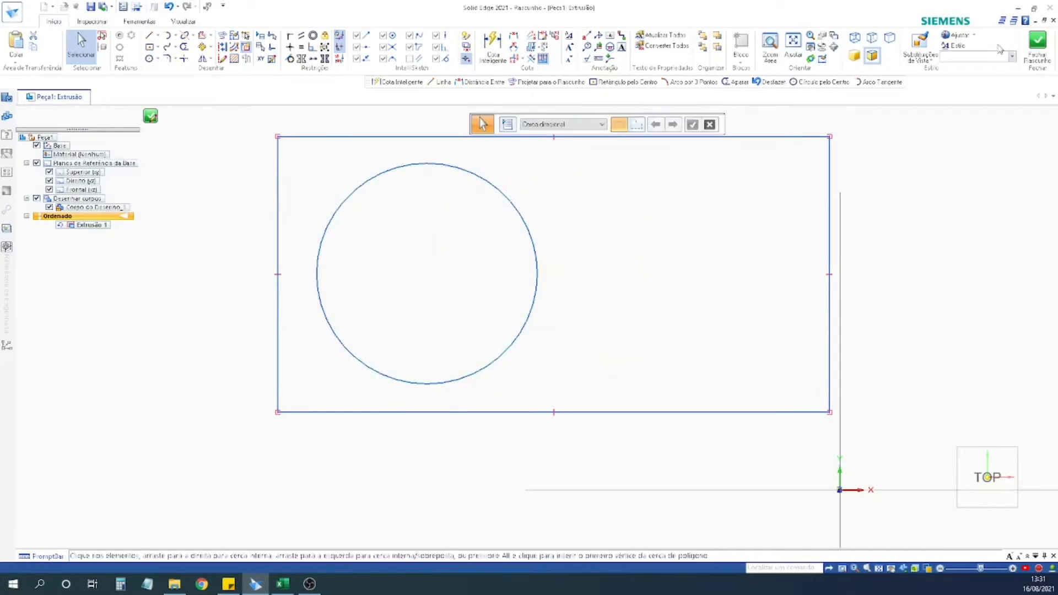
Close the edited profile and finish the extrusion to update the block with its hole.
{"action": "left_click", "coordinate": [1036, 47]}
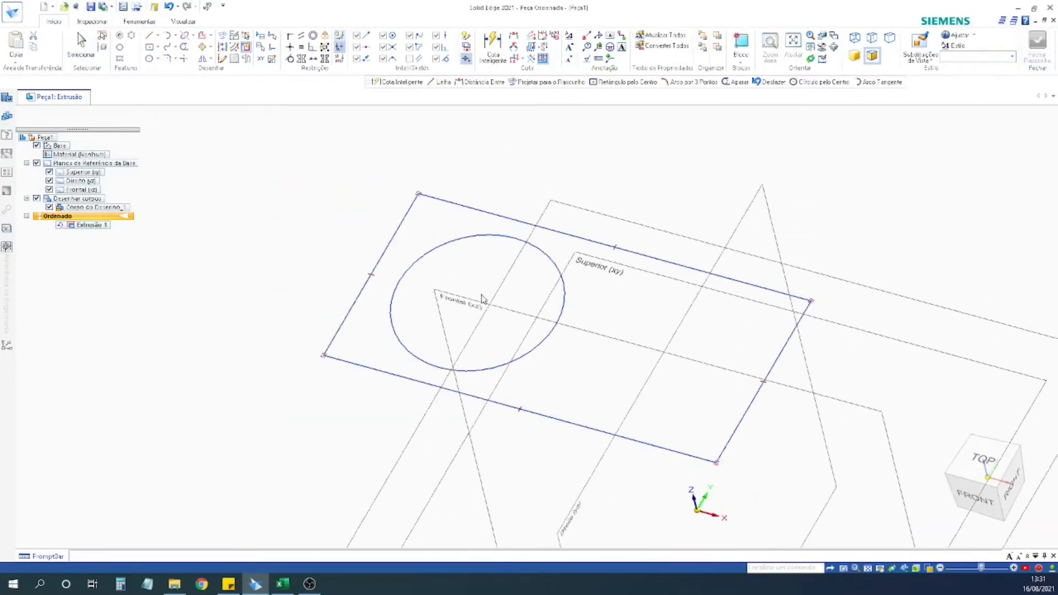
{"action": "mouse_move", "coordinate": [346, 421]}
{"action": "middle_mouse_down"}
{"action": "mouse_move", "coordinate": [359, 386]}
{"action": "mouse_move", "coordinate": [350, 370]}
{"action": "mouse_move", "coordinate": [343, 428]}
{"action": "mouse_move", "coordinate": [344, 414]}
{"action": "middle_mouse_up"}
{"action": "scroll", "coordinate": [346, 412], "scroll_direction": "down", "scroll_amount": 3}
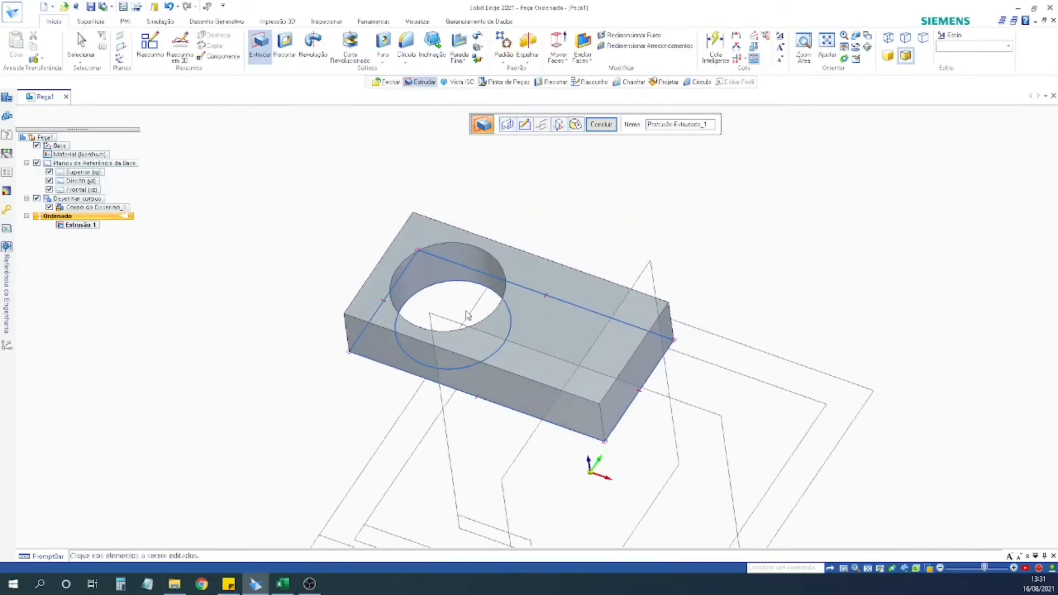
{"action": "left_click", "coordinate": [595, 127]}
{"action": "key", "text": "Escape"}
{"action": "scroll", "coordinate": [580, 280], "scroll_direction": "up", "scroll_amount": 3}
{"action": "middle_click_drag", "start_coordinate": [581, 281], "coordinate": [628, 245], "text": "shift"}
{"action": "left_click", "coordinate": [332, 157]}
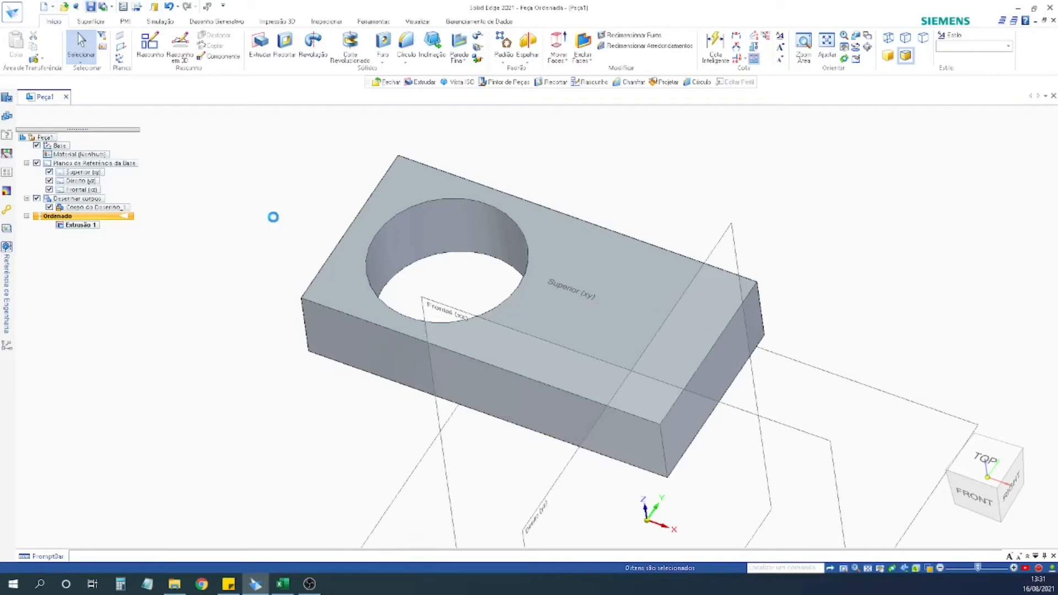
Start saving the part and browse to Documentos, COISAS DA UFAM, 2020_2, aula 3 as the destination.
{"action": "left_click_drag", "start_coordinate": [274, 12], "coordinate": [535, 120]}
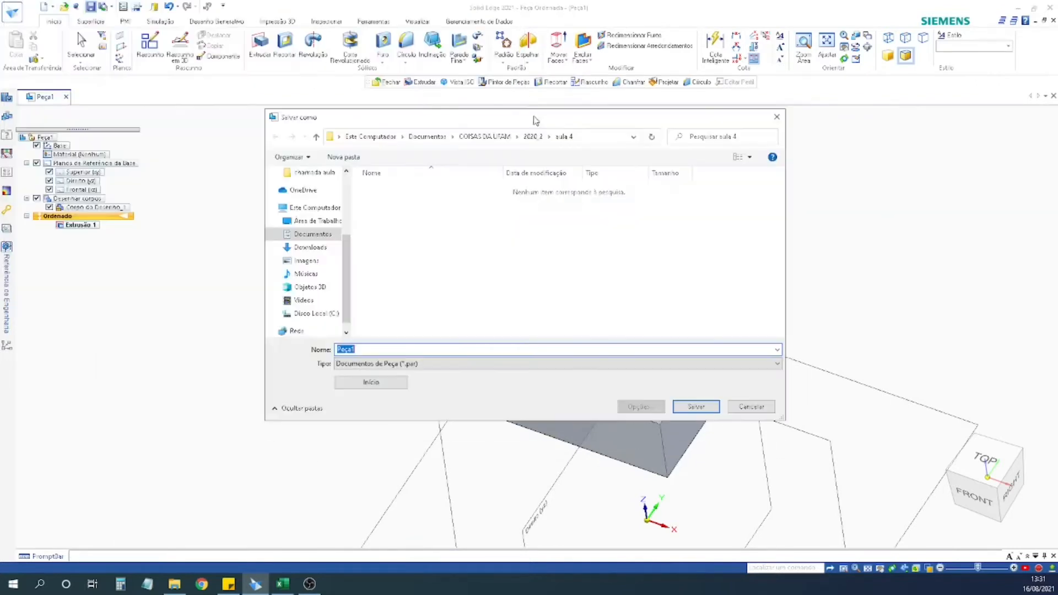
{"action": "left_click", "coordinate": [313, 236]}
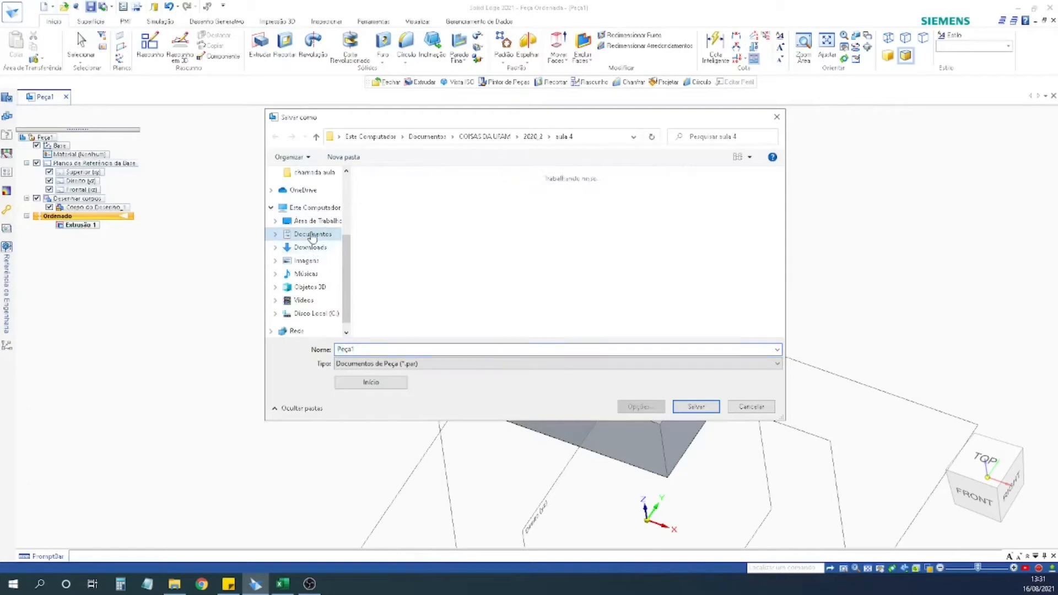
{"action": "double_click", "coordinate": [497, 212]}
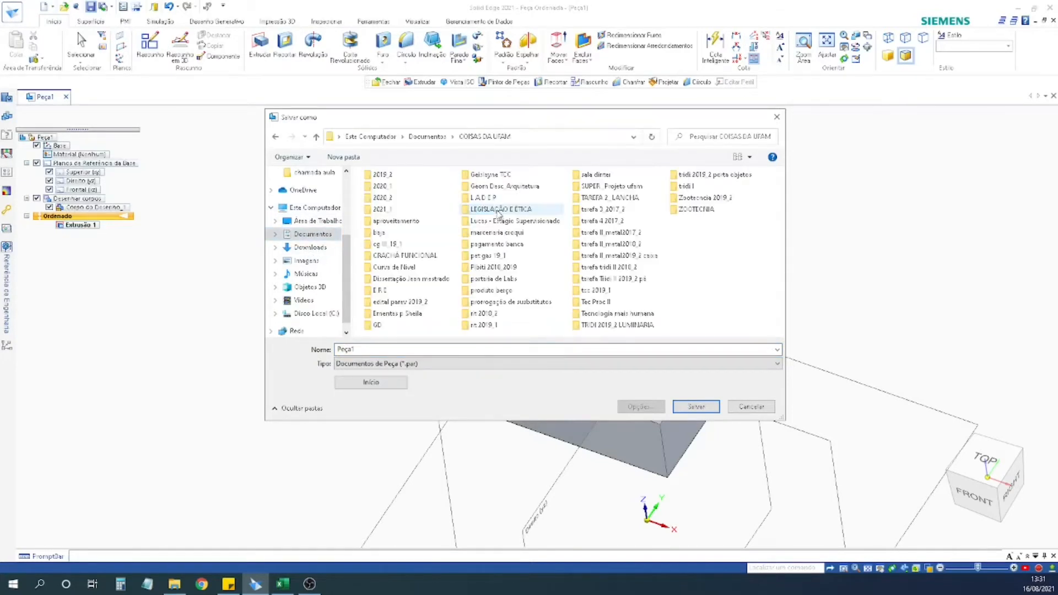
{"action": "double_click", "coordinate": [383, 198]}
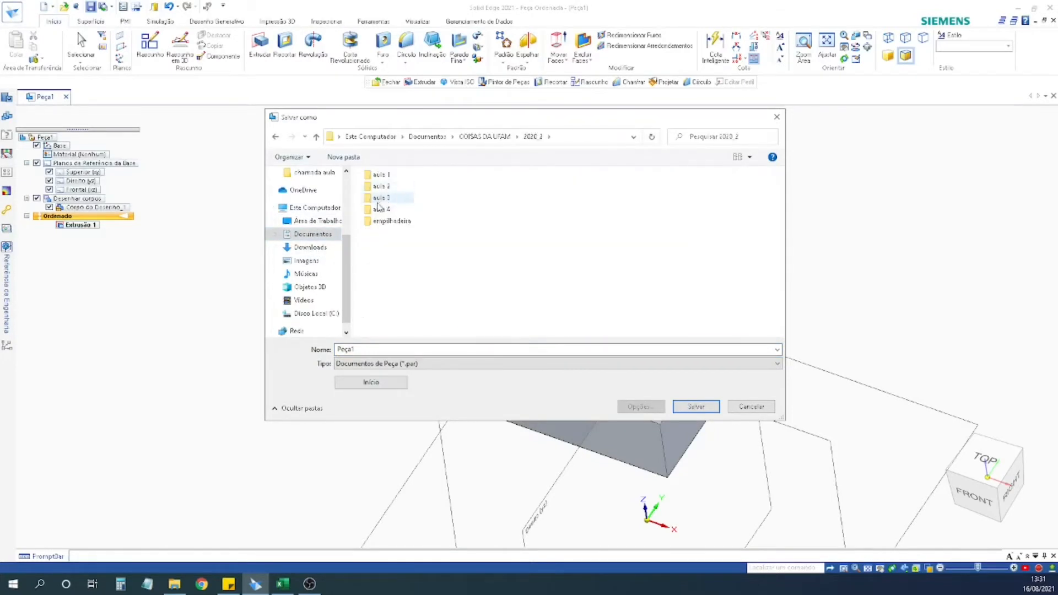
{"action": "double_click", "coordinate": [380, 197]}
Create a new folder named "aula de demonstração" inside the aula 3 folder.
{"action": "left_click", "coordinate": [343, 157]}
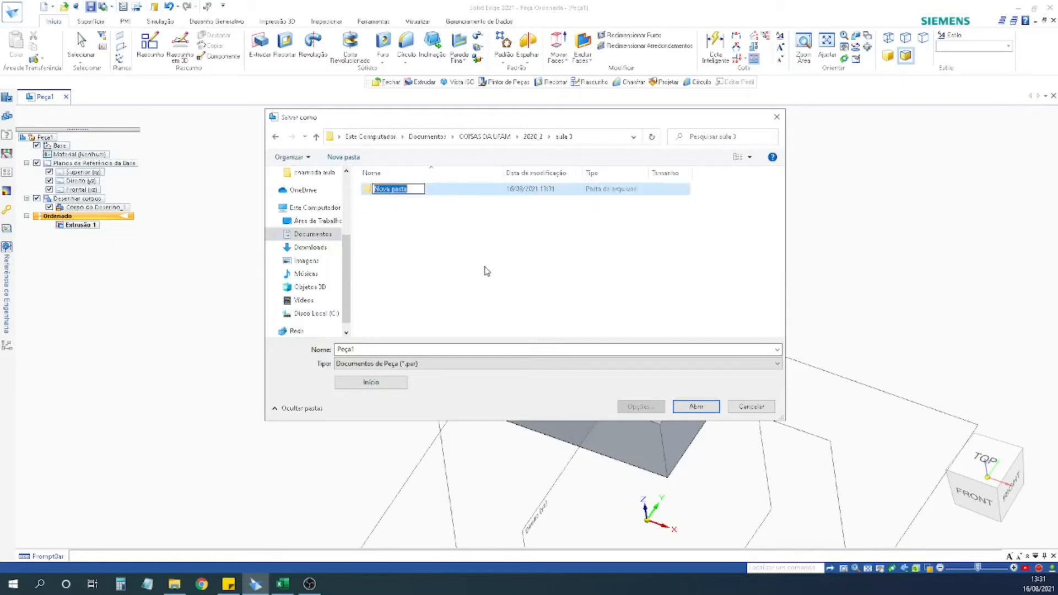
{"action": "type", "text": "aula de m"}
{"action": "type", "text": "emonstração"}
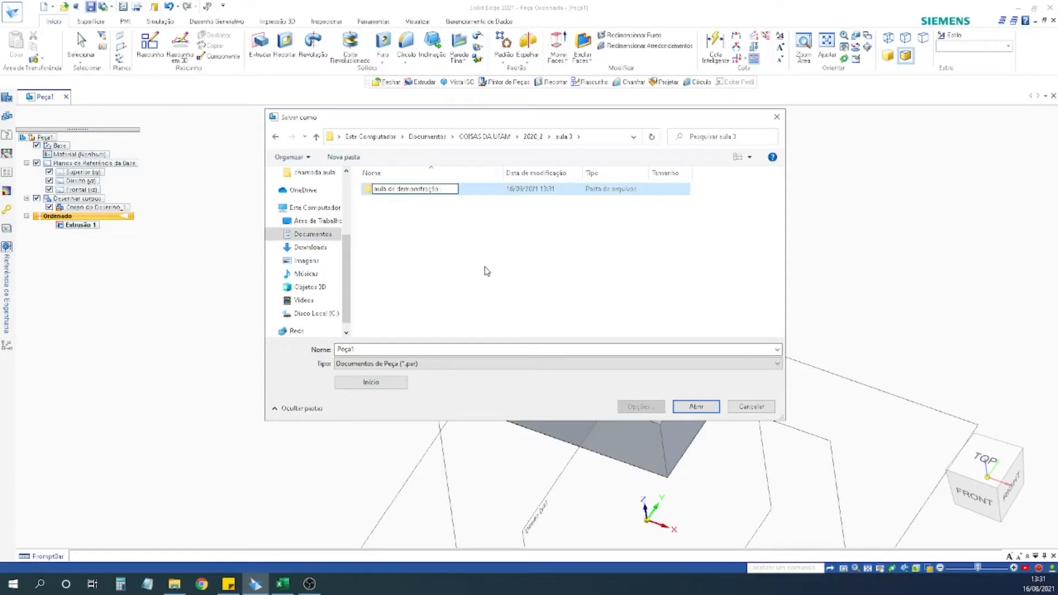
{"action": "key", "text": "Return"}
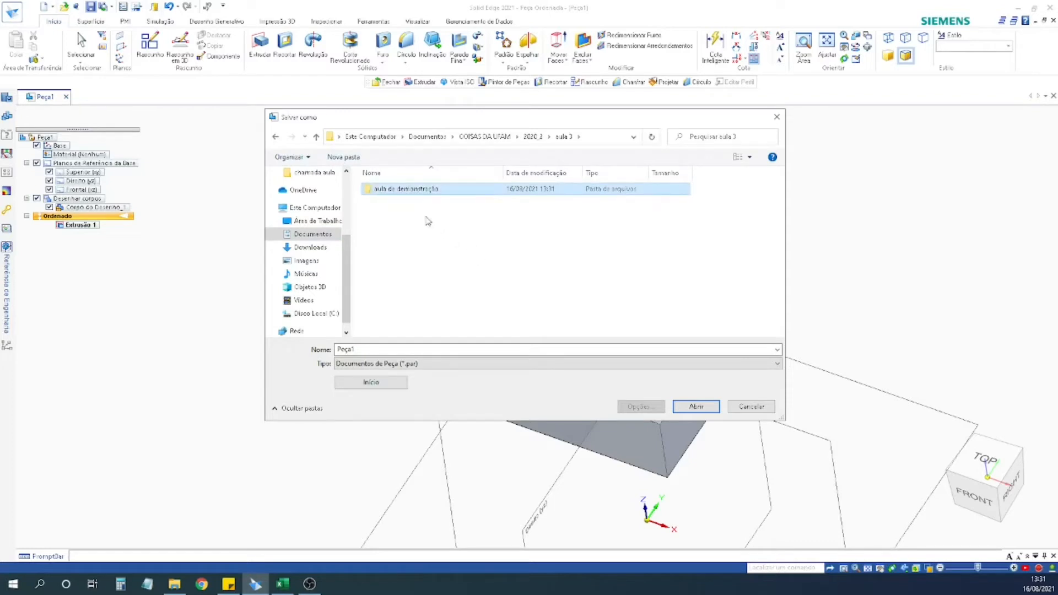
Save the part as "bloco com furo" in the aula de demonstração folder.
{"action": "double_click", "coordinate": [401, 190]}
{"action": "double_click", "coordinate": [370, 349]}
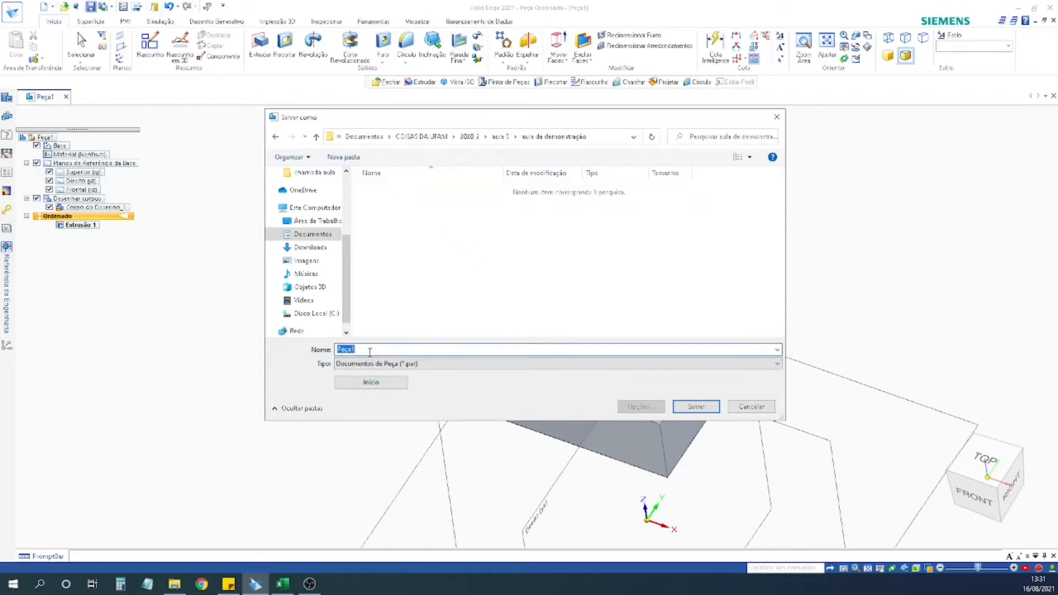
{"action": "type", "text": "bloco com furo"}
{"action": "key", "text": "Return"}
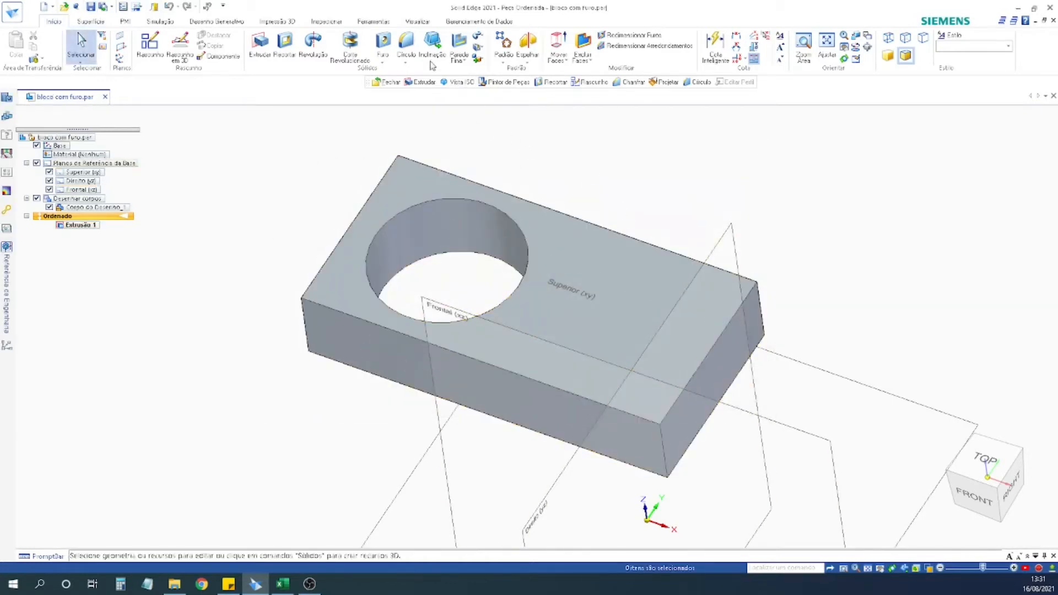
Close the saved part, create a new ISO metric sheet metal document, and show its base reference planes.
{"action": "left_click", "coordinate": [1053, 21]}
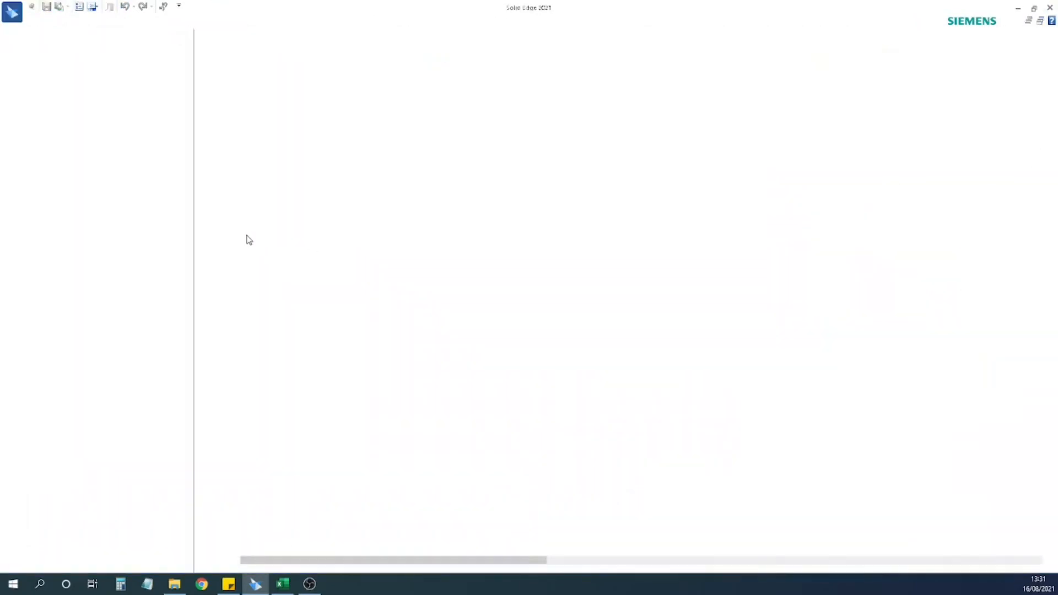
{"action": "left_click", "coordinate": [16, 63]}
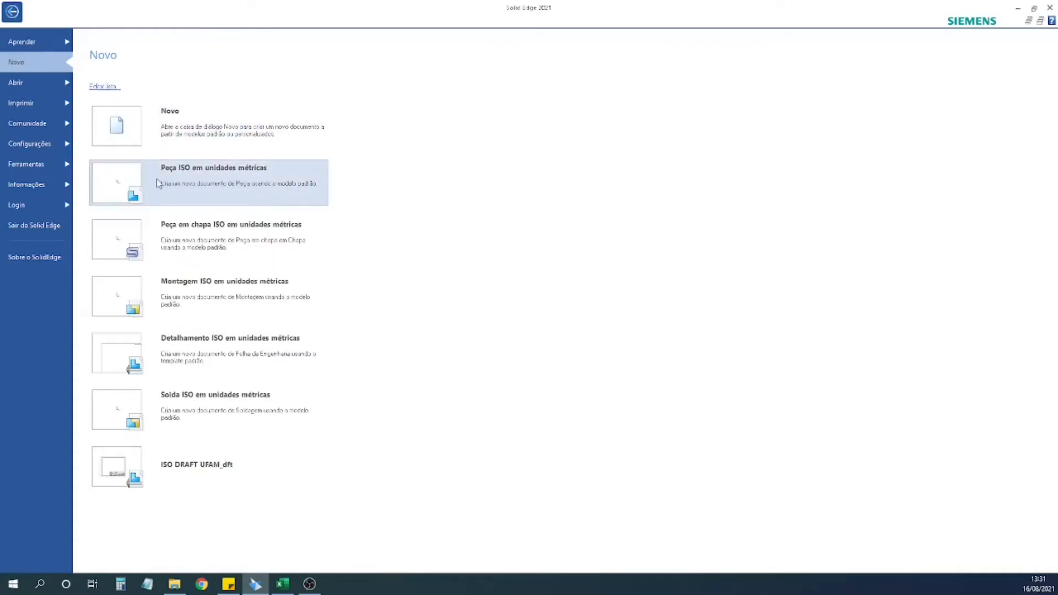
{"action": "left_click", "coordinate": [199, 240]}
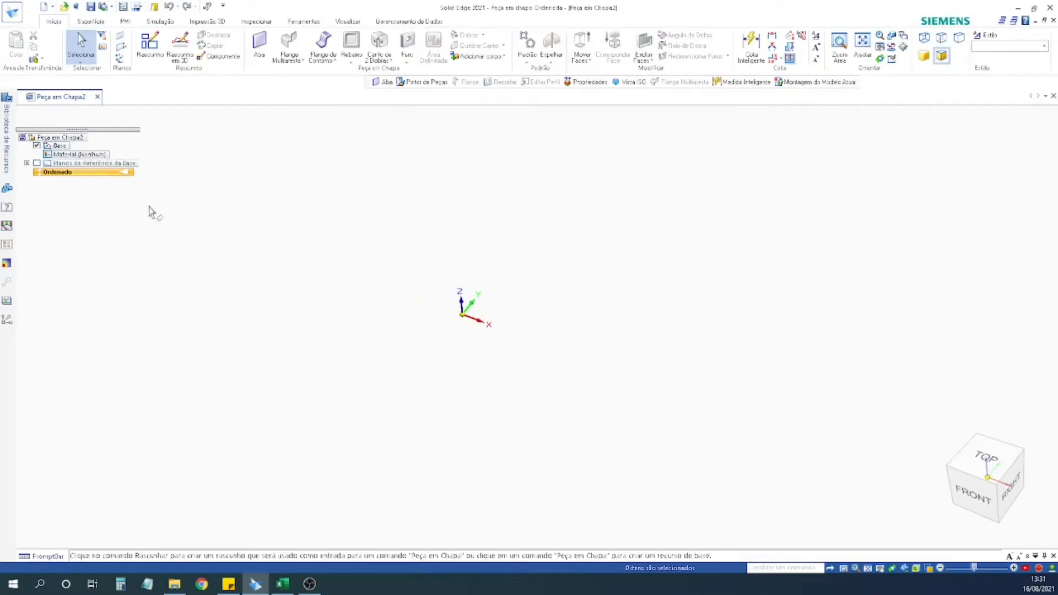
{"action": "left_click", "coordinate": [36, 164]}
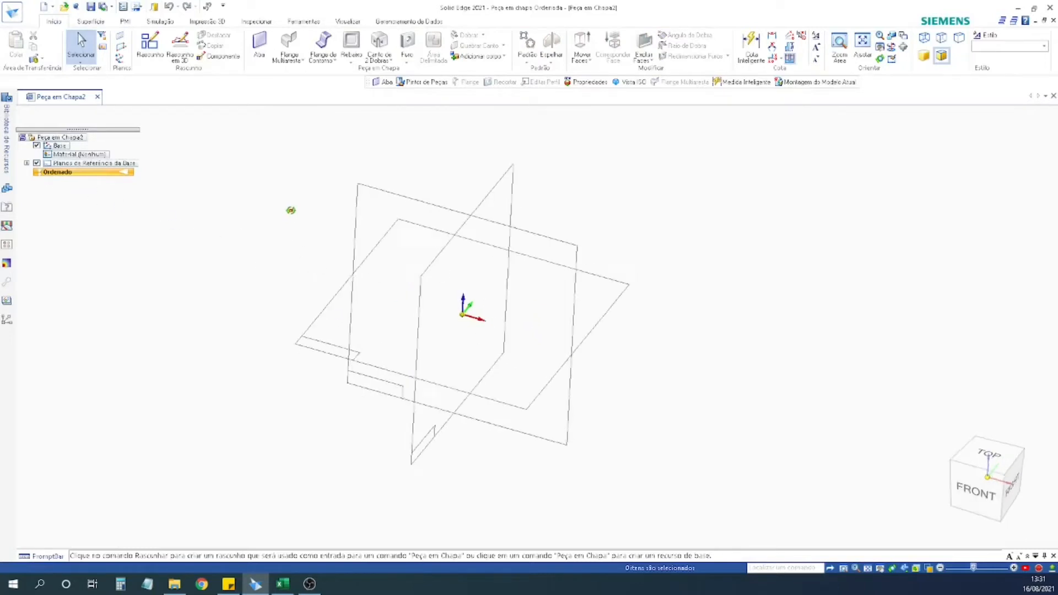
Start a sheet metal tab (Aba) on the Superior (xy) plane and sketch a rectangle around the origin.
{"action": "left_click", "coordinate": [258, 47]}
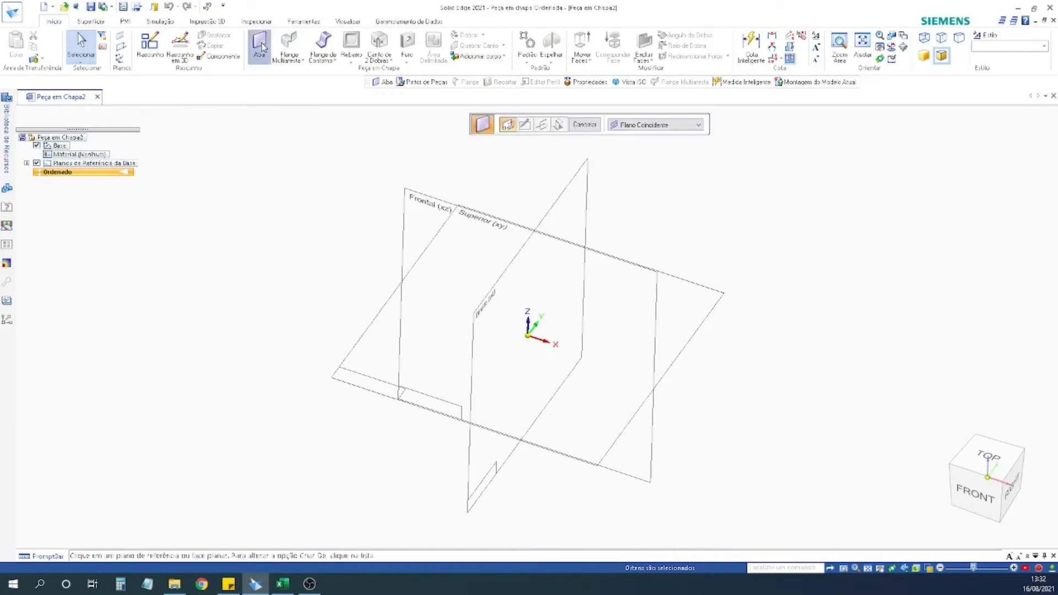
{"action": "left_click", "coordinate": [382, 345]}
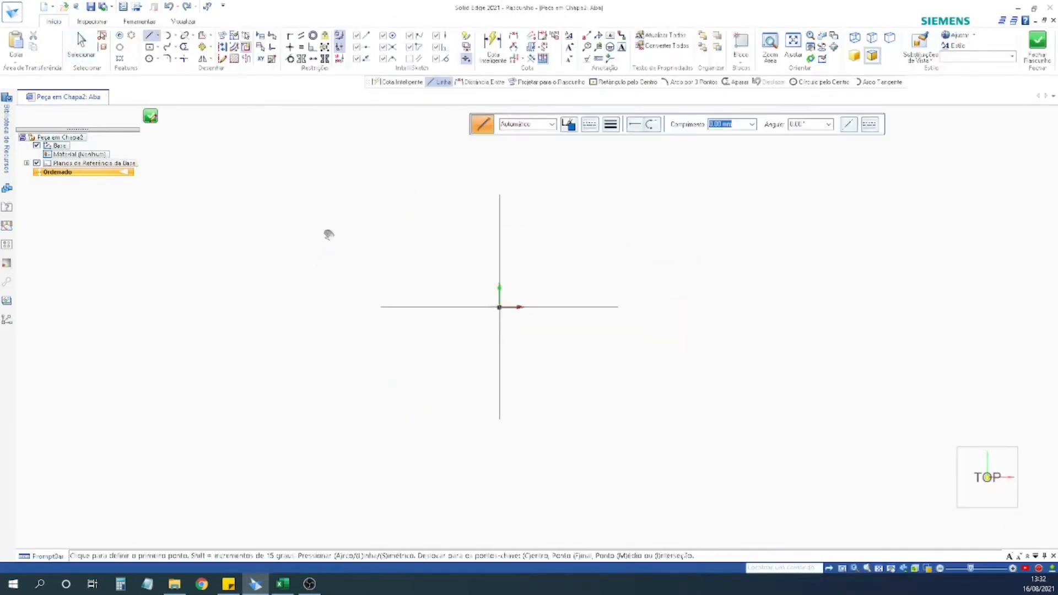
{"action": "left_click", "coordinate": [150, 48]}
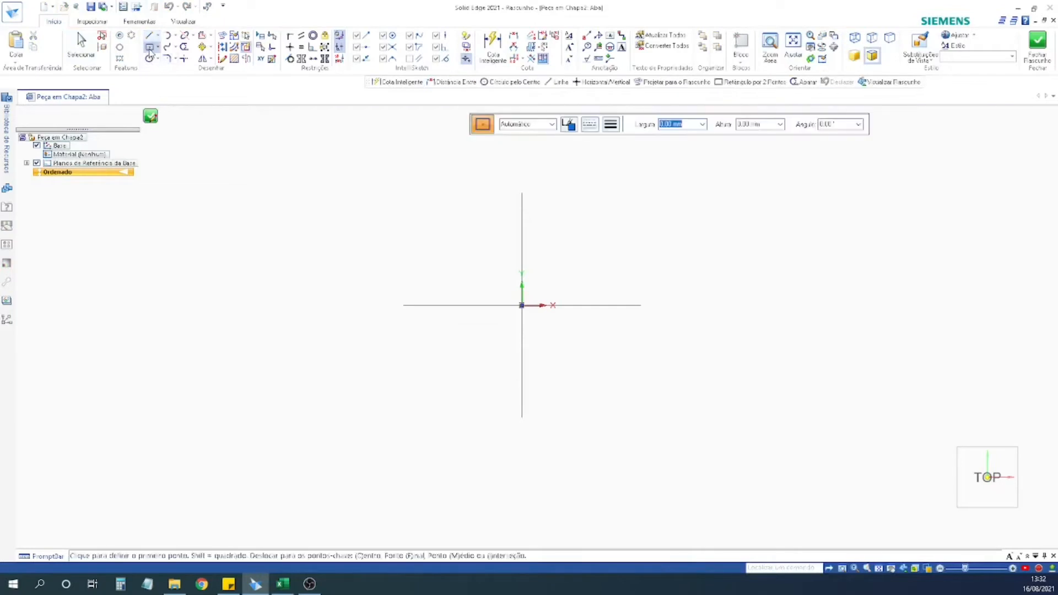
{"action": "left_click", "coordinate": [353, 205]}
{"action": "mouse_move", "coordinate": [317, 194]}
{"action": "left_mouse_down"}
{"action": "mouse_move", "coordinate": [380, 220]}
{"action": "mouse_move", "coordinate": [741, 434]}
{"action": "left_mouse_up"}
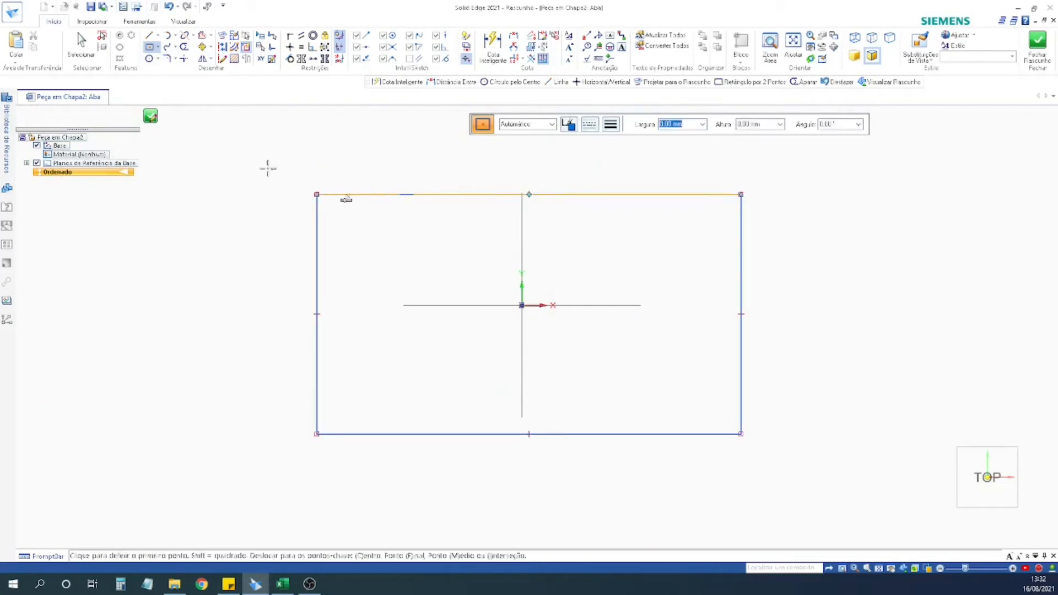
Close the rectangle profile and build the tab with the default sheet thickness, choosing its material side.
{"action": "left_click", "coordinate": [150, 117]}
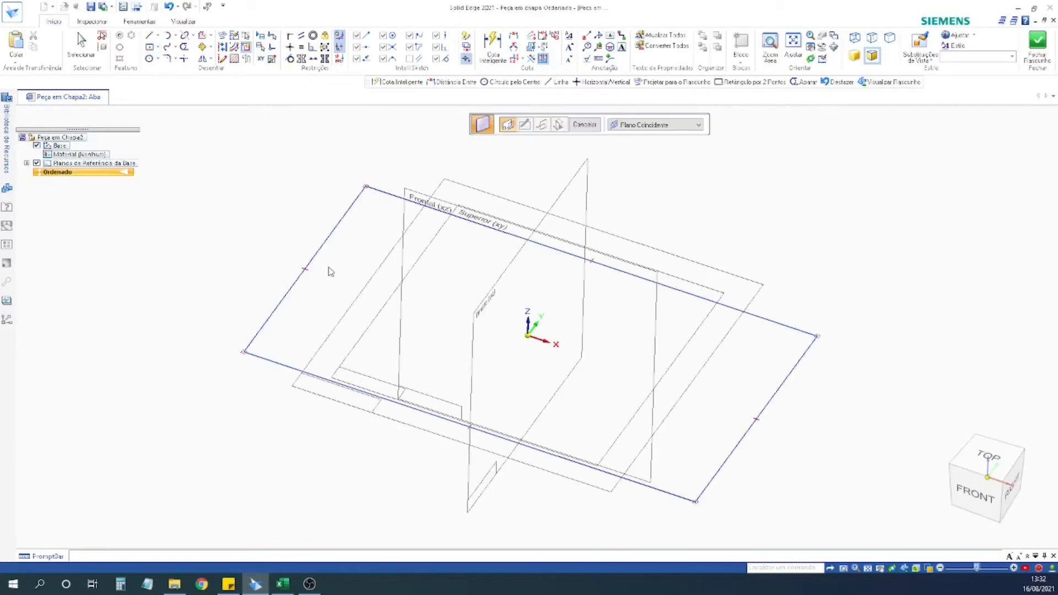
{"action": "left_click", "coordinate": [315, 257]}
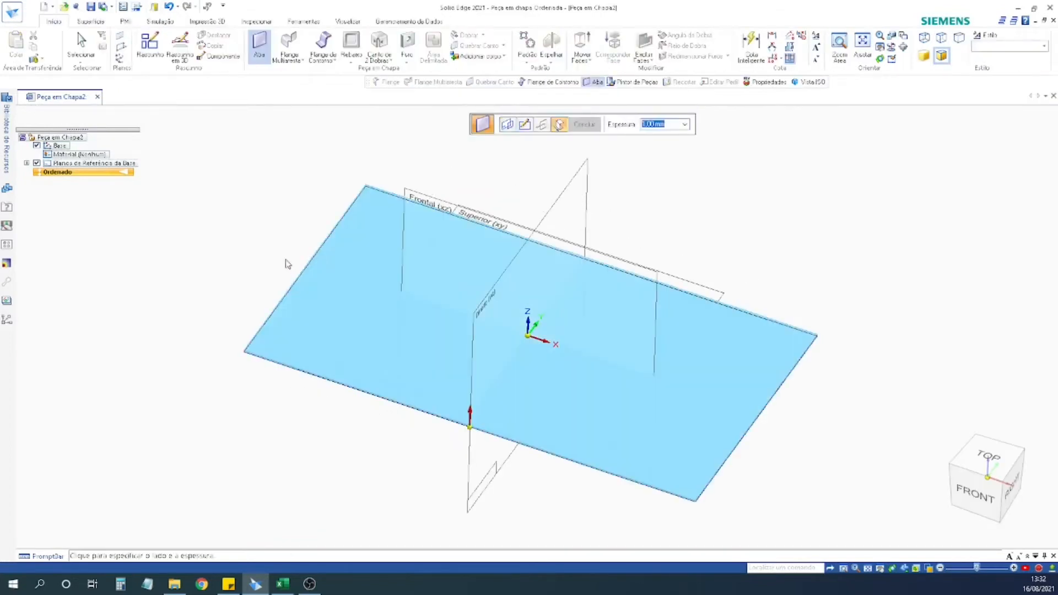
{"action": "left_click", "coordinate": [283, 237]}
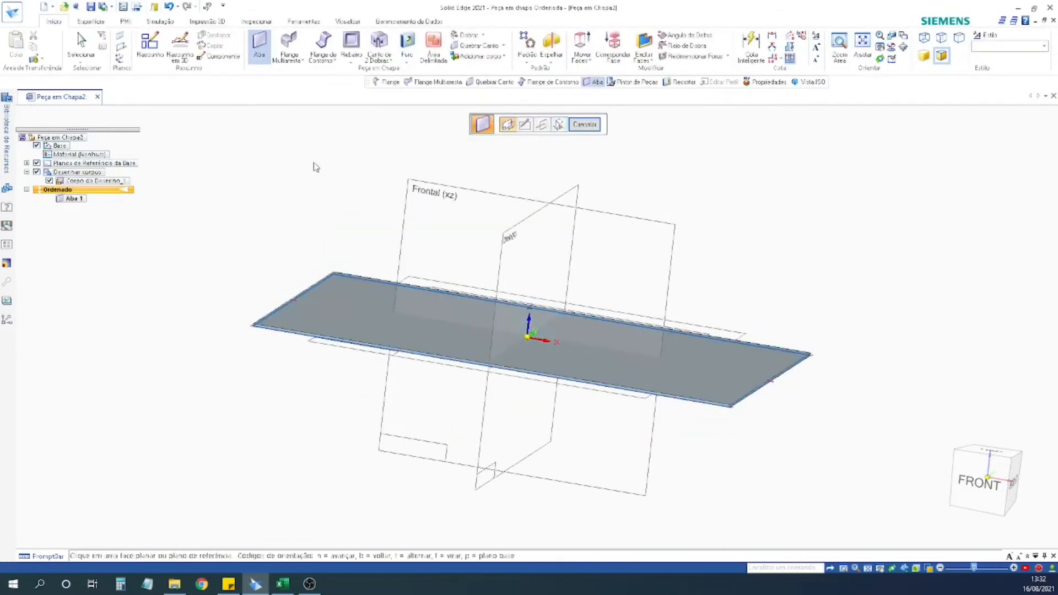
{"action": "middle_click_drag", "start_coordinate": [331, 205], "coordinate": [341, 254]}
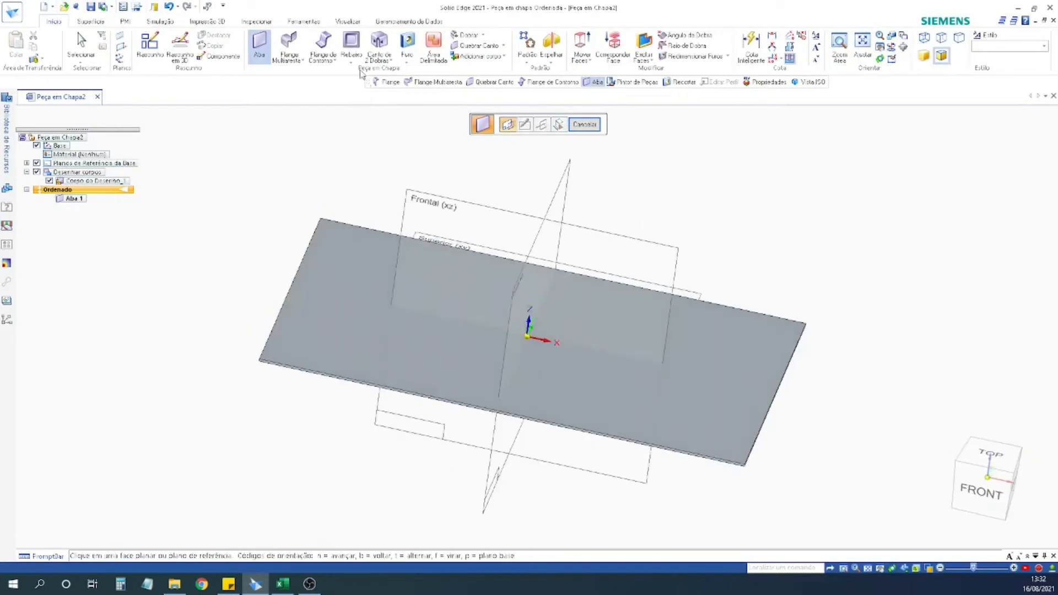
Start a dimple (Rebaixo) on the sheet's upper face and sketch a circle centred on the origin.
{"action": "left_click", "coordinate": [351, 43]}
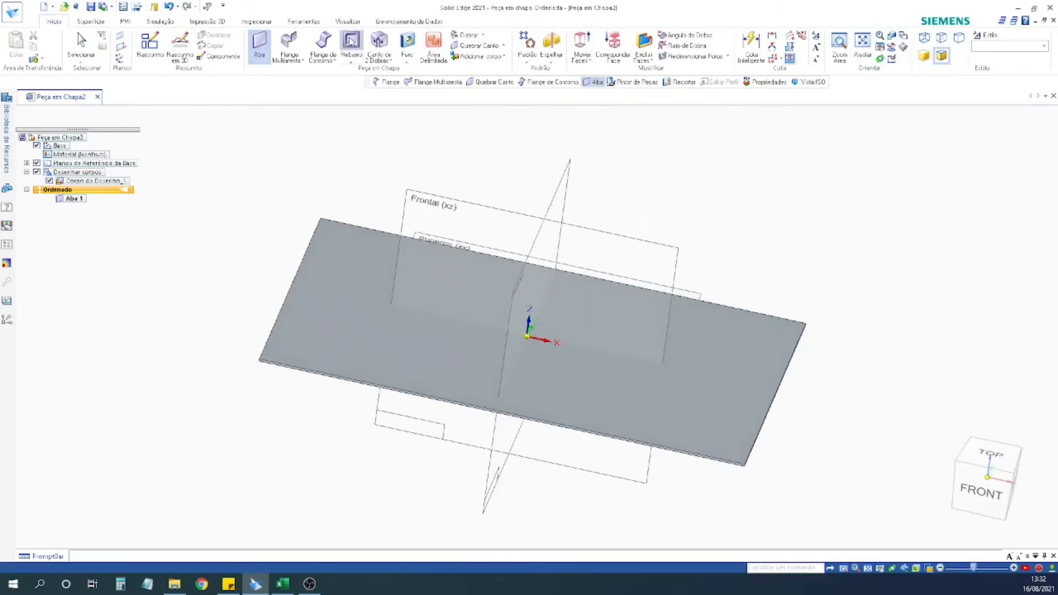
{"action": "left_click", "coordinate": [348, 241]}
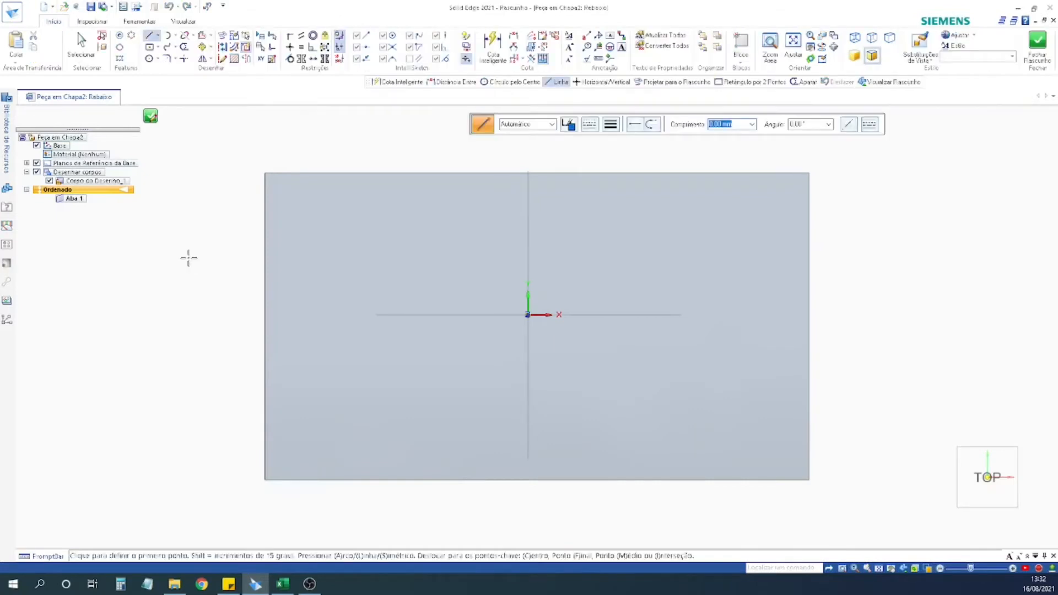
{"action": "left_click", "coordinate": [149, 58]}
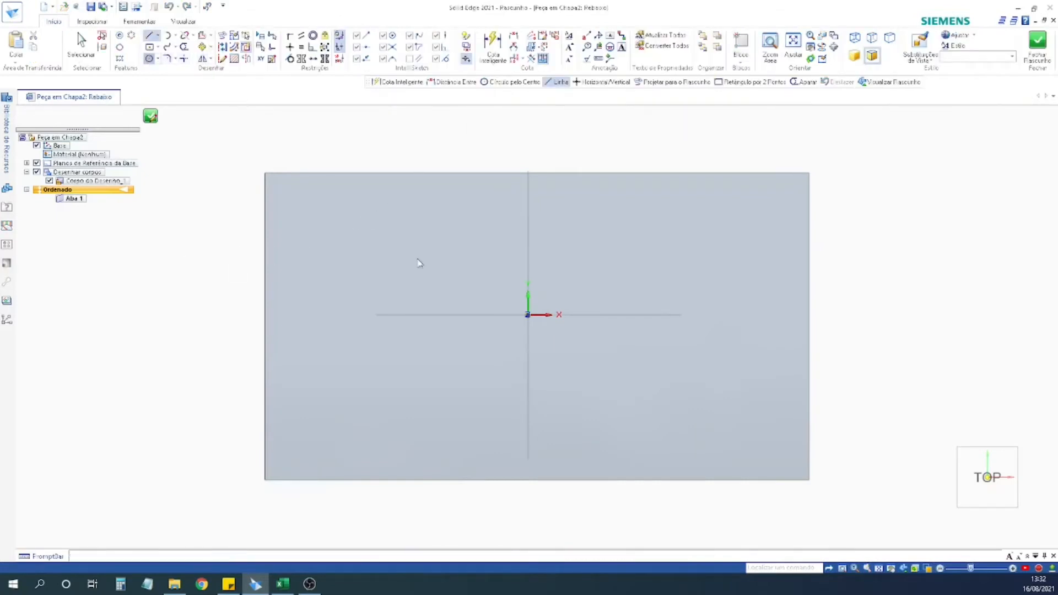
{"action": "left_click", "coordinate": [527, 314]}
{"action": "left_click", "coordinate": [605, 314]}
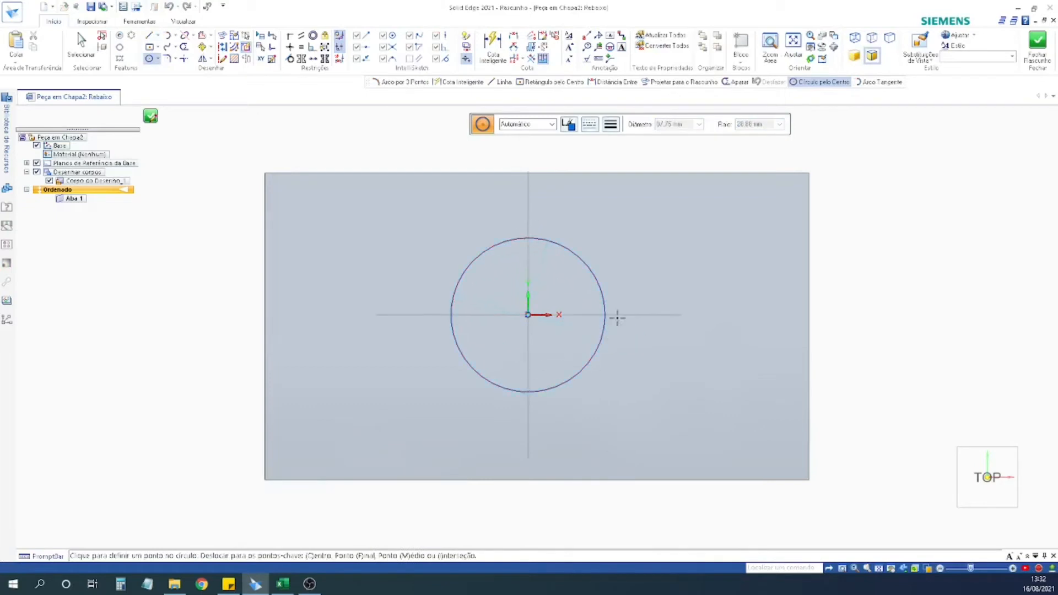
Set the radius of the circle centred on the origin to 49 mm and finish editing the dimple sketch.
{"action": "key", "text": "Escape"}
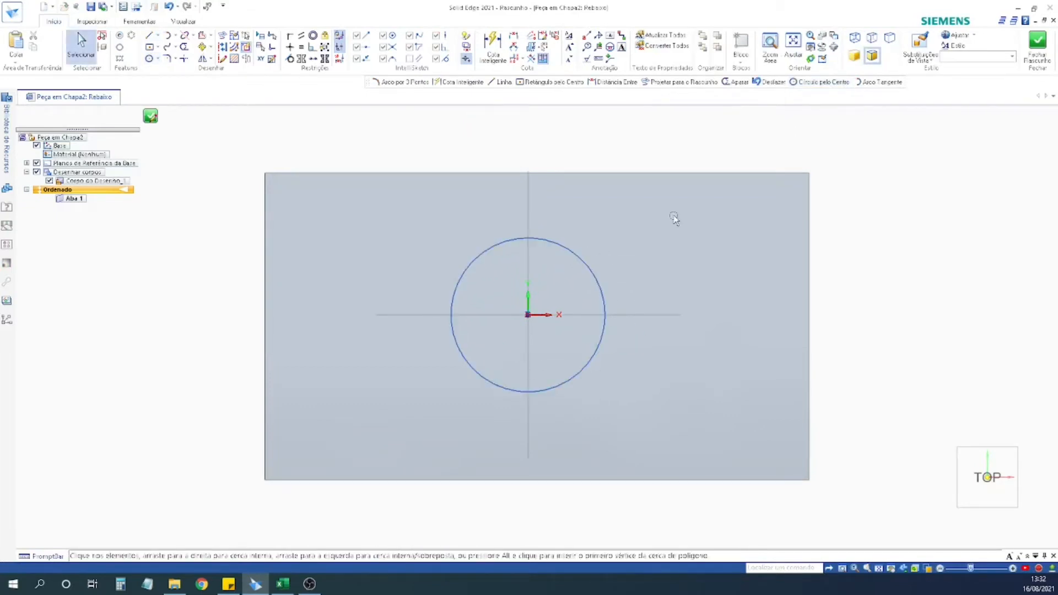
{"action": "type", "text": "4"}
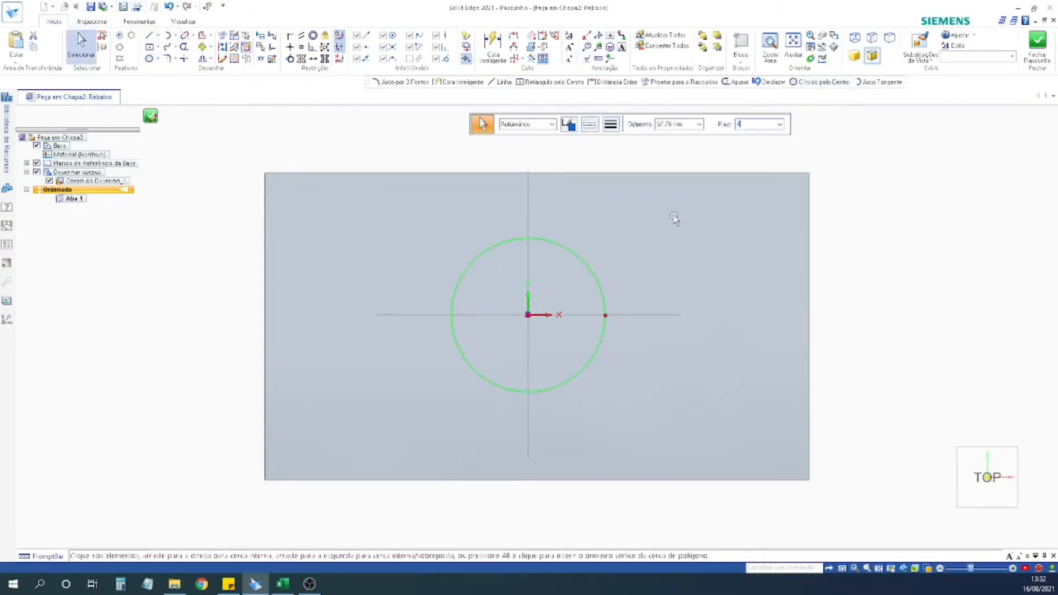
{"action": "type", "text": "9"}
{"action": "key", "text": "Return"}
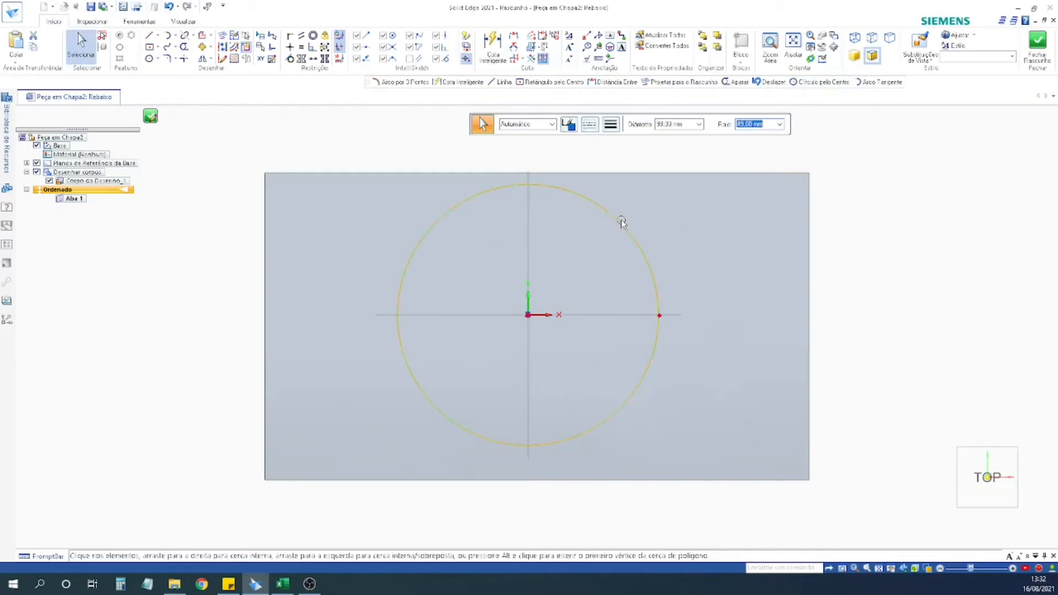
{"action": "left_click", "coordinate": [587, 254]}
{"action": "key", "text": "Delete"}
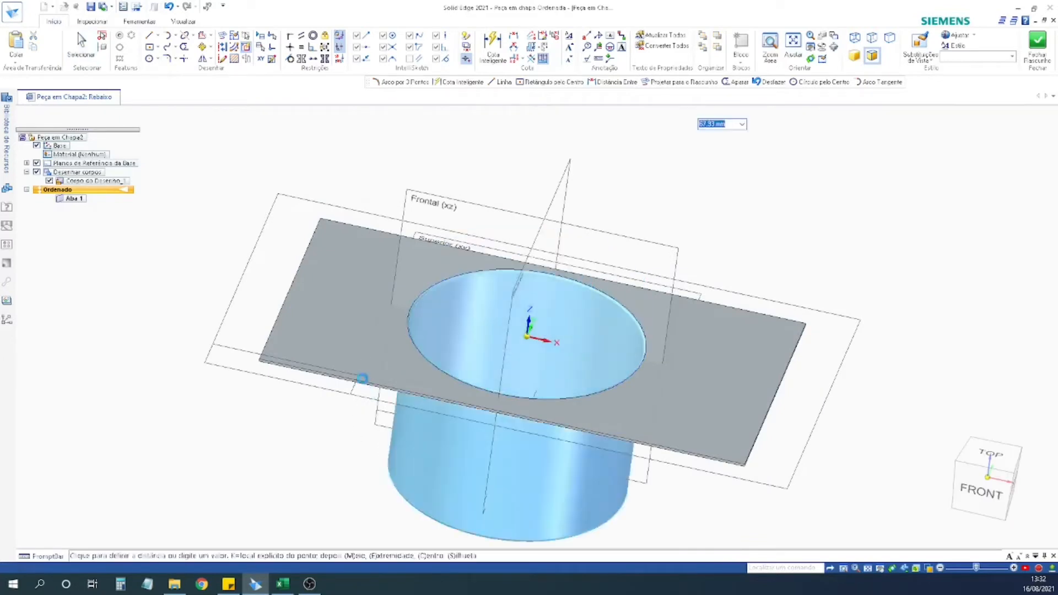
Extend the circular dimple below the sheet to a depth of about 19 mm.
{"action": "mouse_move", "coordinate": [359, 379]}
{"action": "middle_mouse_down"}
{"action": "mouse_move", "coordinate": [358, 354]}
{"action": "mouse_move", "coordinate": [355, 392]}
{"action": "mouse_move", "coordinate": [377, 387]}
{"action": "middle_mouse_up"}
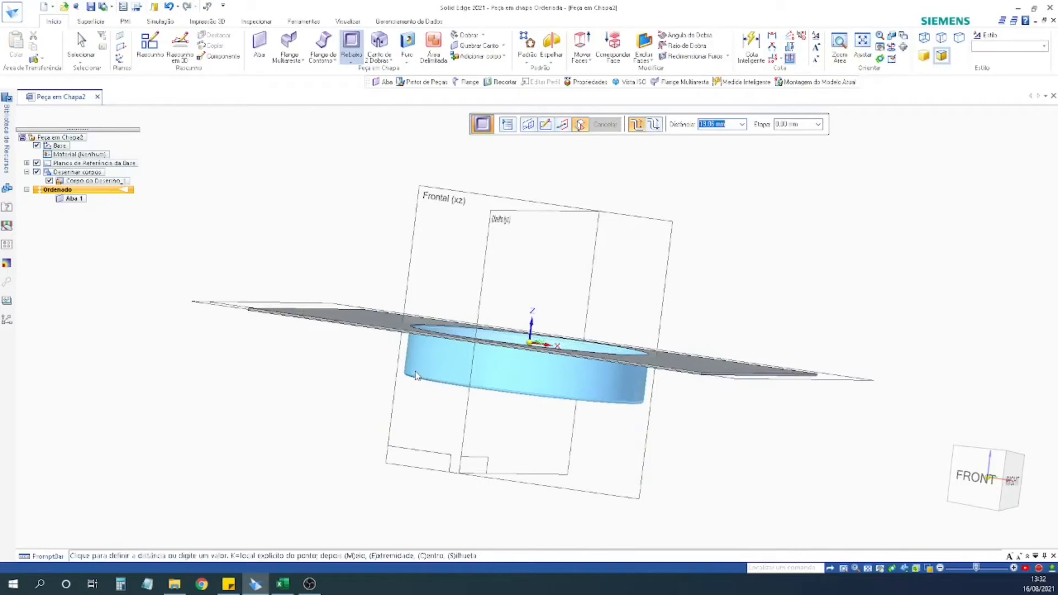
{"action": "left_click", "coordinate": [414, 376]}
{"action": "middle_click_drag", "start_coordinate": [718, 272], "coordinate": [744, 298]}
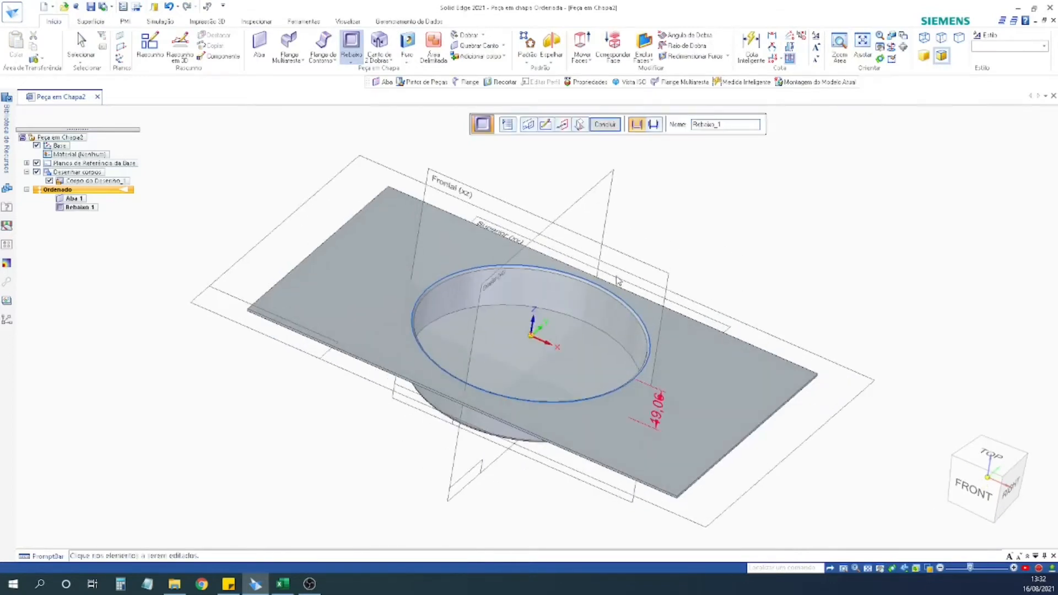
Examine the dimple's rounded edges and walls from above and below, and end the dimple command.
{"action": "middle_click_drag", "start_coordinate": [766, 230], "coordinate": [741, 258]}
{"action": "middle_click_drag", "start_coordinate": [619, 375], "coordinate": [465, 256]}
{"action": "scroll", "coordinate": [464, 257], "scroll_direction": "up", "scroll_amount": 5}
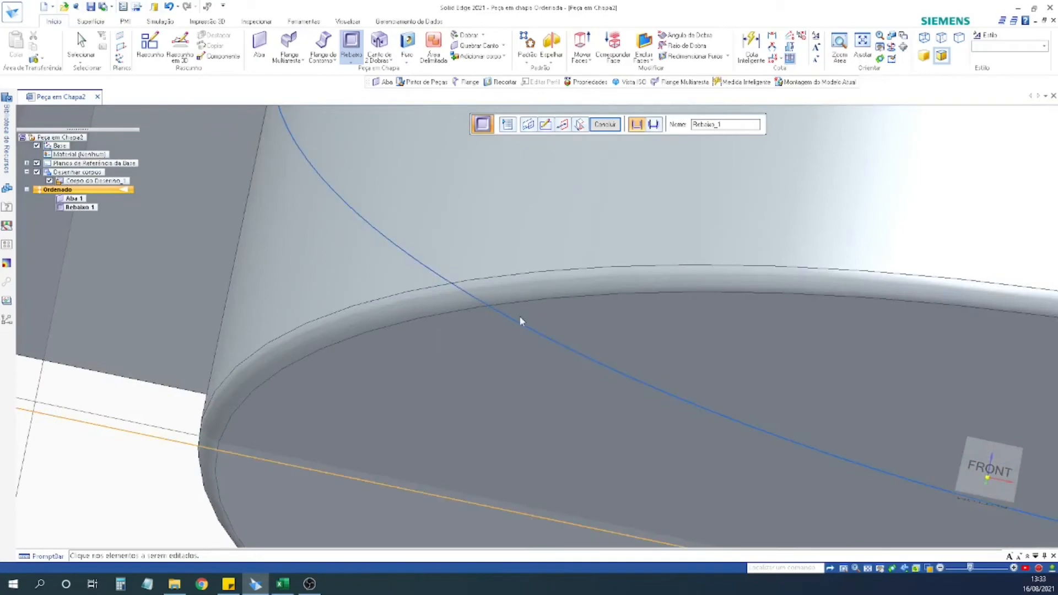
{"action": "scroll", "coordinate": [520, 316], "scroll_direction": "down", "scroll_amount": 5}
{"action": "middle_click_drag", "start_coordinate": [526, 220], "coordinate": [427, 289]}
{"action": "scroll", "coordinate": [425, 288], "scroll_direction": "up", "scroll_amount": 1}
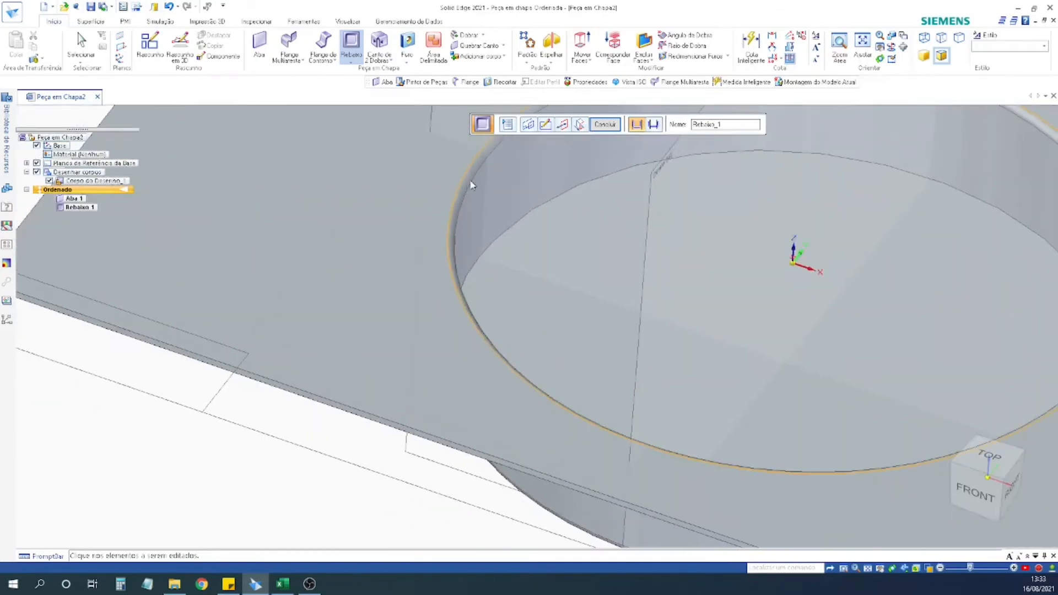
{"action": "scroll", "coordinate": [639, 338], "scroll_direction": "down", "scroll_amount": 5}
{"action": "middle_click_drag", "start_coordinate": [639, 334], "coordinate": [528, 275], "text": "shift"}
{"action": "scroll", "coordinate": [461, 319], "scroll_direction": "up", "scroll_amount": 2}
{"action": "key", "text": "Escape"}
{"action": "scroll", "coordinate": [686, 220], "scroll_direction": "down", "scroll_amount": 2}
{"action": "middle_click_drag", "start_coordinate": [687, 218], "coordinate": [714, 185]}
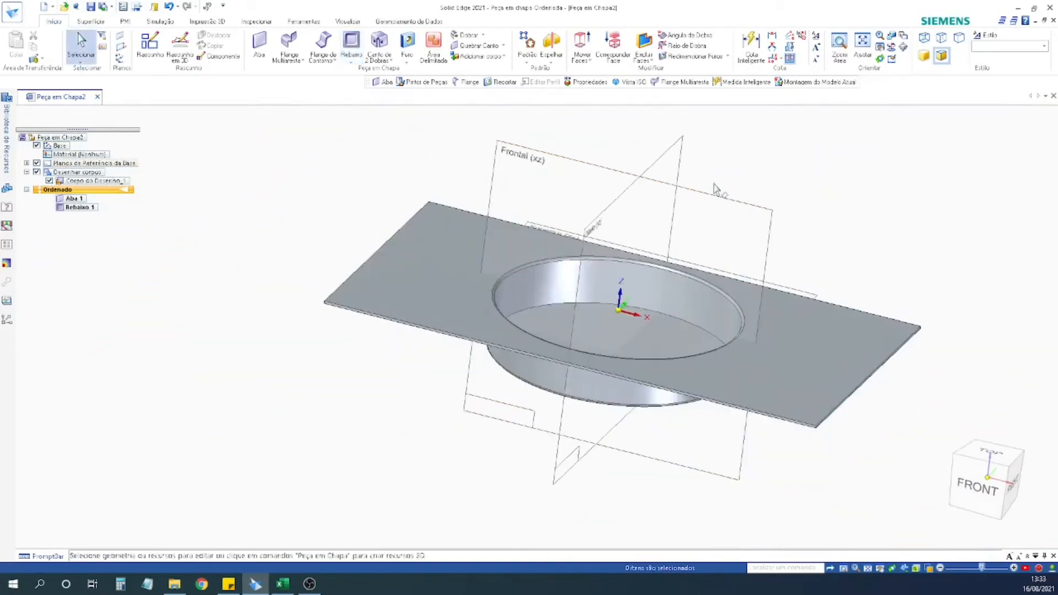
Paint the whole sheet metal body with the Verde (vidro) style using the part painter (Pintor de Peças).
{"action": "left_click", "coordinate": [348, 22]}
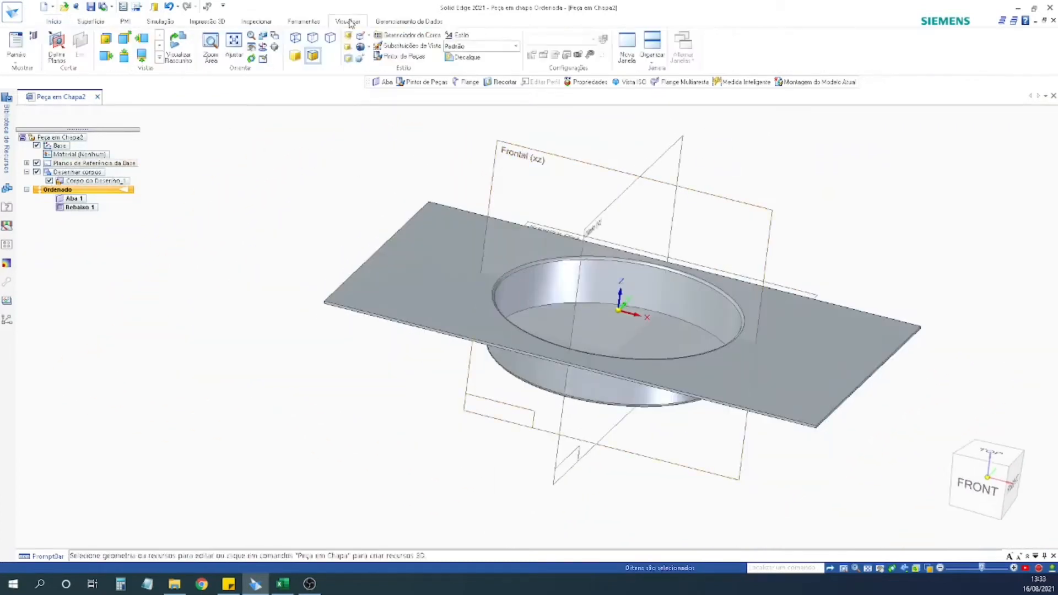
{"action": "left_click", "coordinate": [399, 56]}
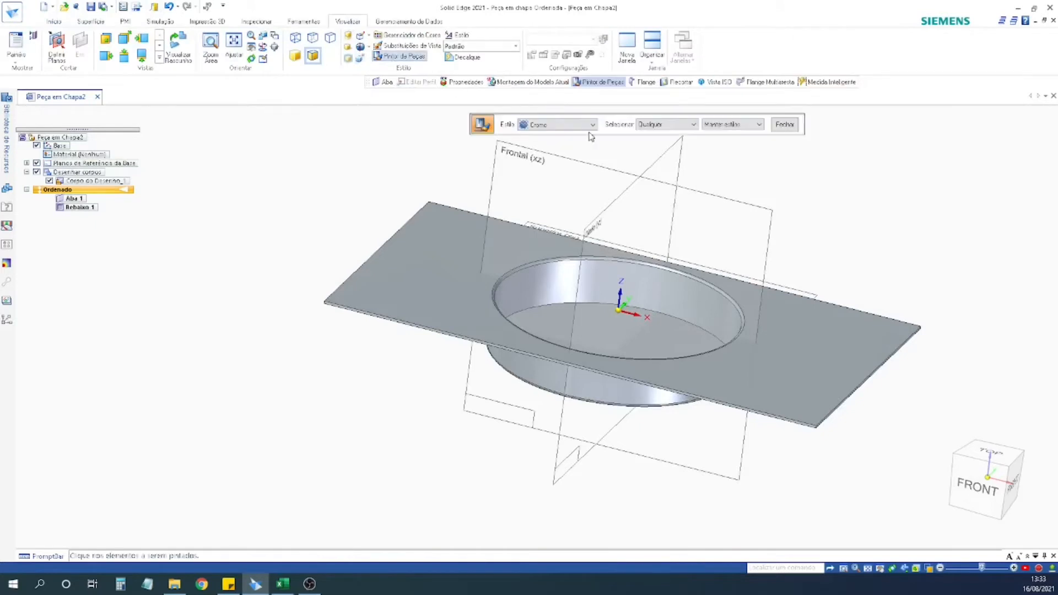
{"action": "left_click", "coordinate": [556, 124]}
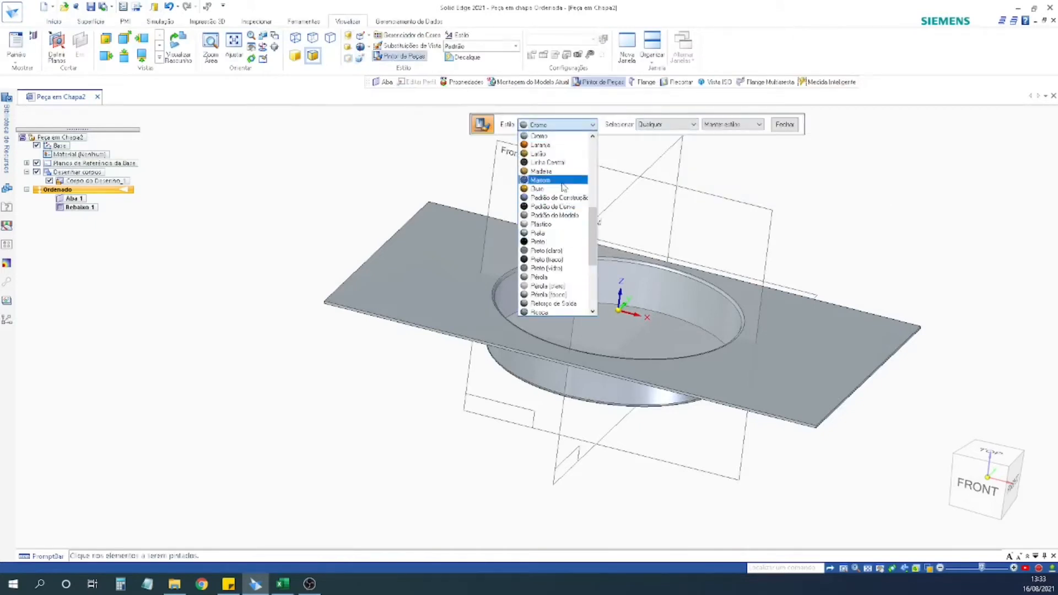
{"action": "scroll", "coordinate": [563, 188], "scroll_direction": "down", "scroll_amount": 3}
{"action": "left_click", "coordinate": [551, 292]}
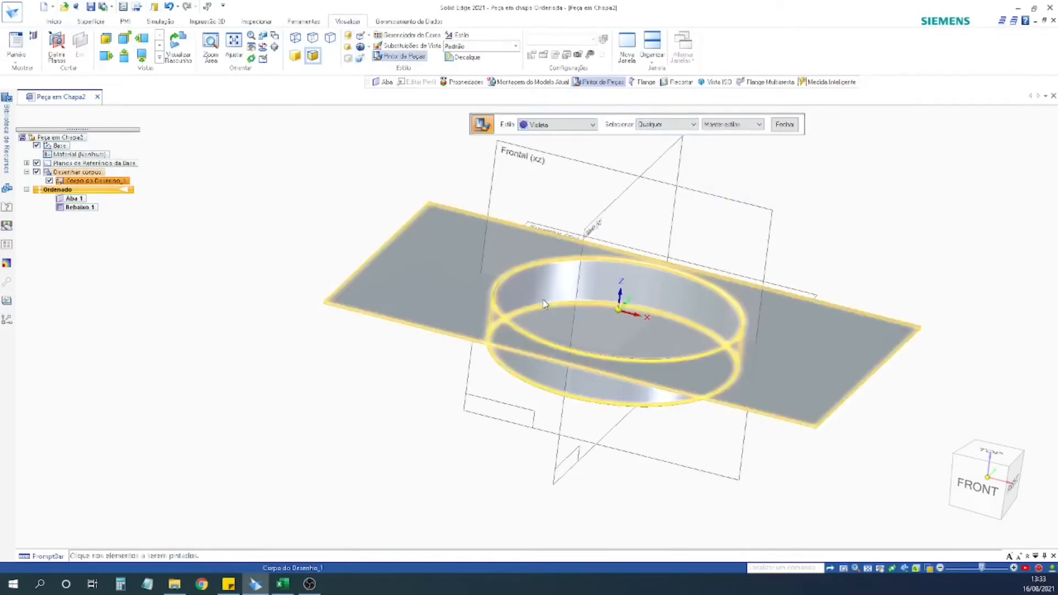
{"action": "left_click", "coordinate": [572, 127]}
{"action": "left_click", "coordinate": [555, 241]}
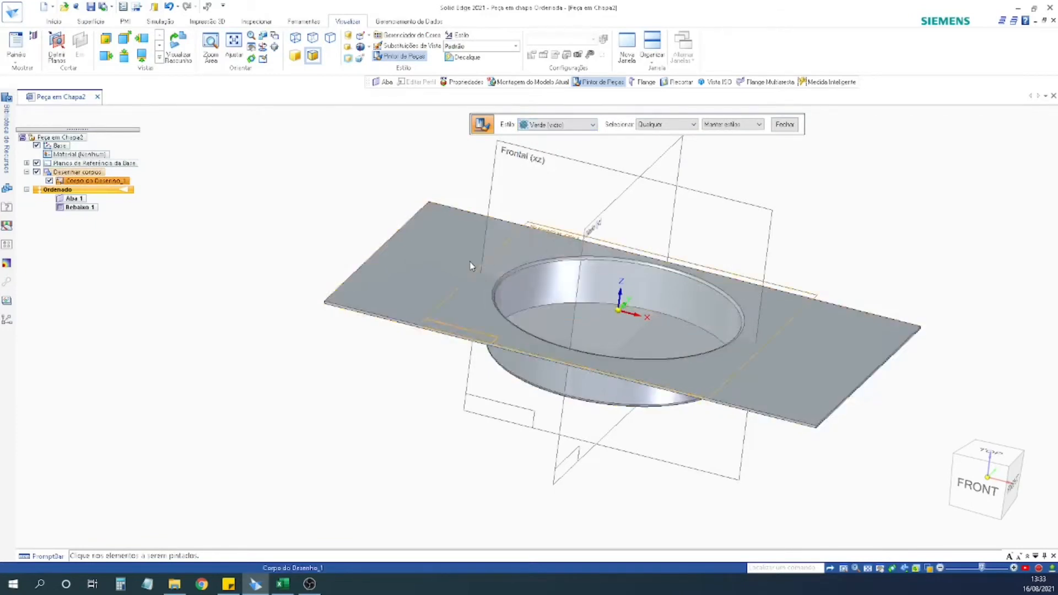
{"action": "left_click", "coordinate": [467, 266]}
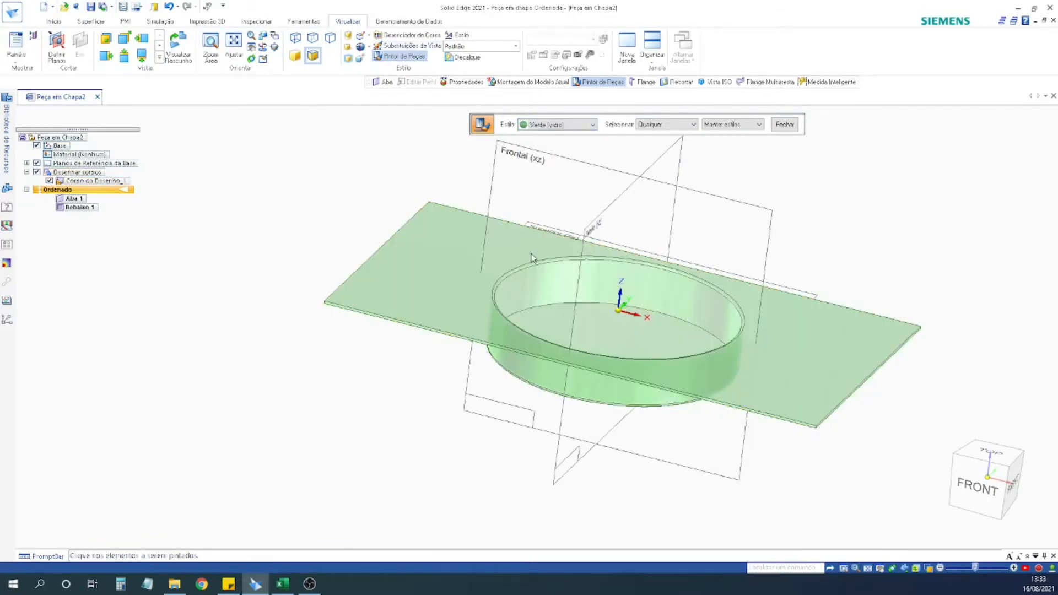
{"action": "left_click", "coordinate": [784, 124]}
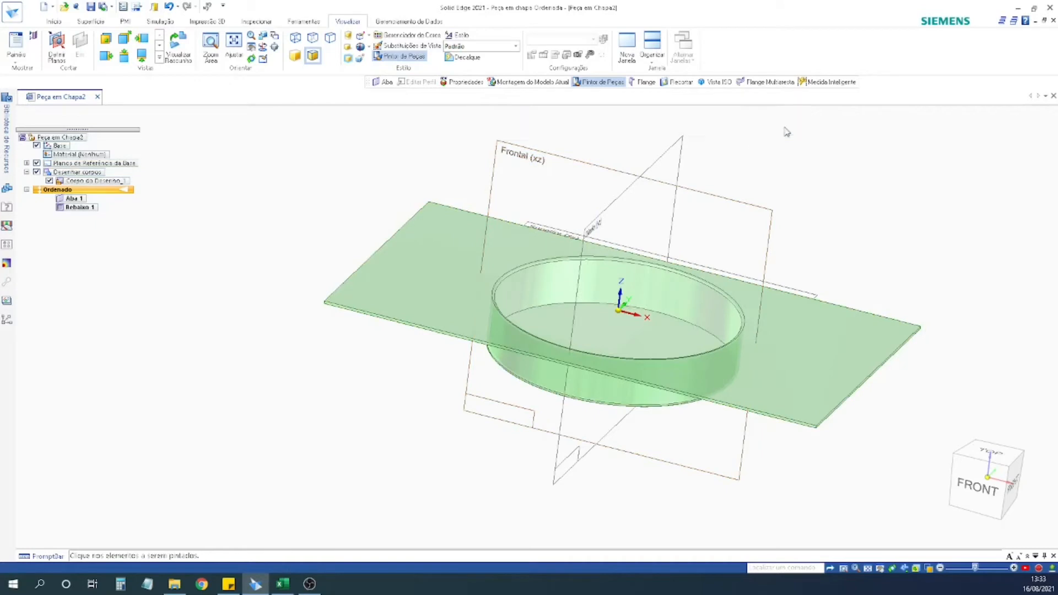
Save the sheet metal part as "chapa com estampado cilindrico" in .psm format in the aula de demonstração folder.
{"action": "left_click", "coordinate": [91, 6]}
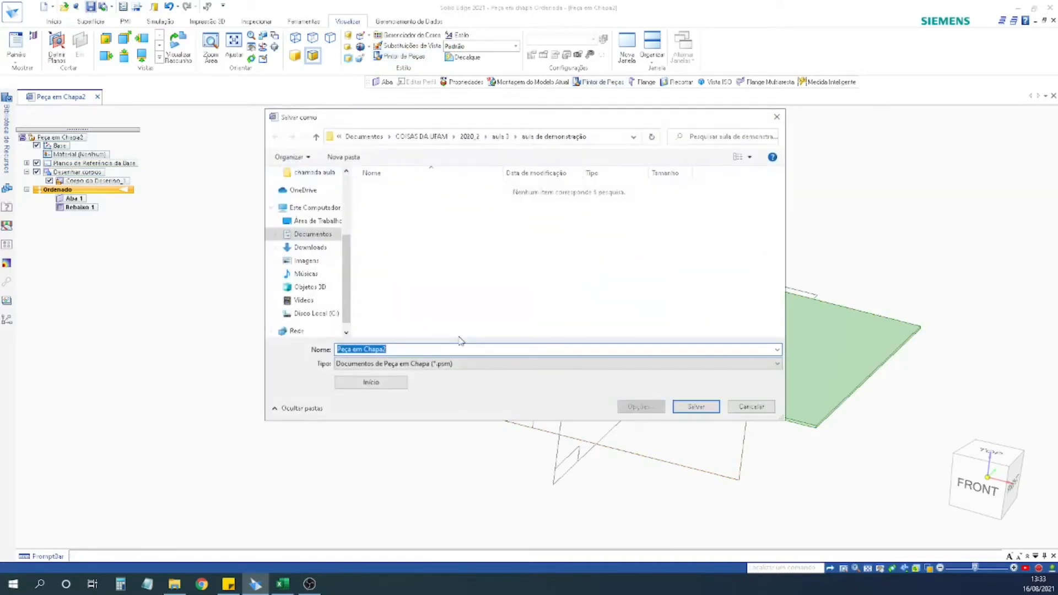
{"action": "type", "text": "chapa com estampado cilindrico"}
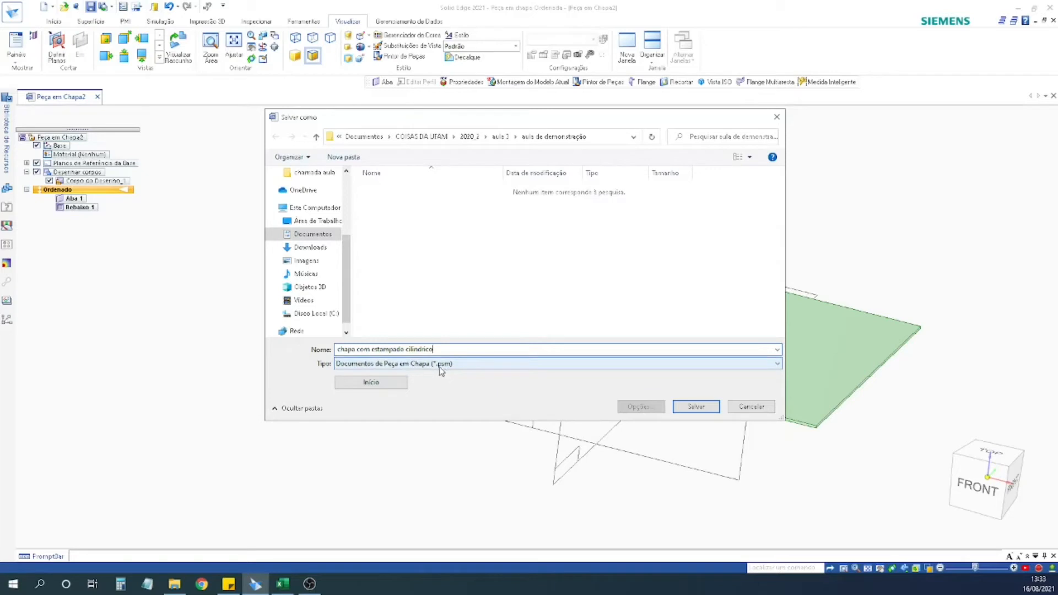
{"action": "left_click", "coordinate": [462, 365]}
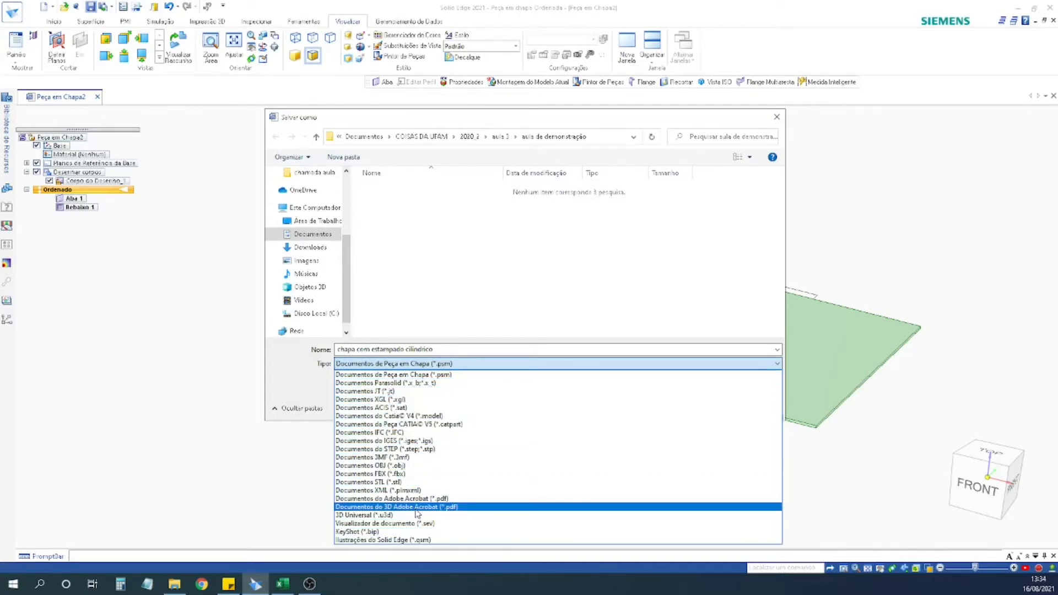
{"action": "left_click", "coordinate": [435, 293]}
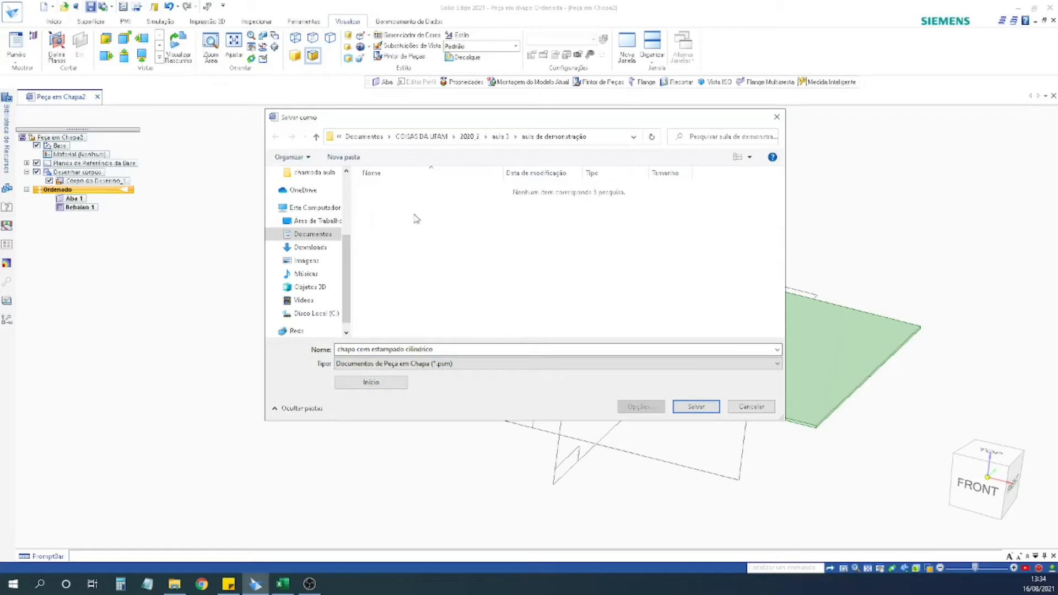
{"action": "left_click", "coordinate": [695, 407]}
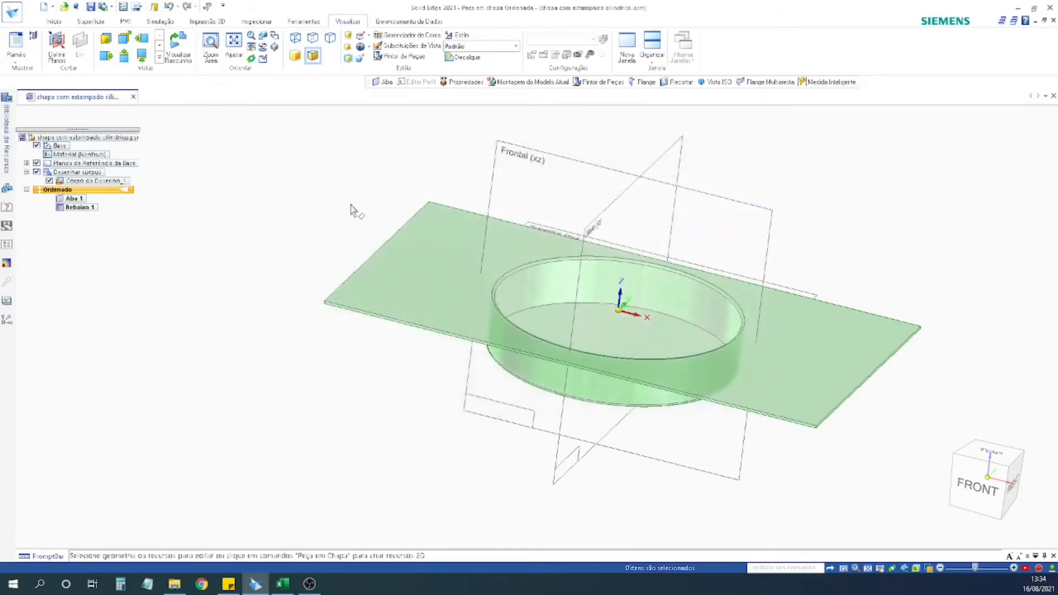
Close the saved sheet metal part and create a new ISO metric assembly document.
{"action": "middle_click_drag", "start_coordinate": [313, 217], "coordinate": [557, 146]}
{"action": "middle_click", "coordinate": [314, 229]}
{"action": "middle_click", "coordinate": [314, 229]}
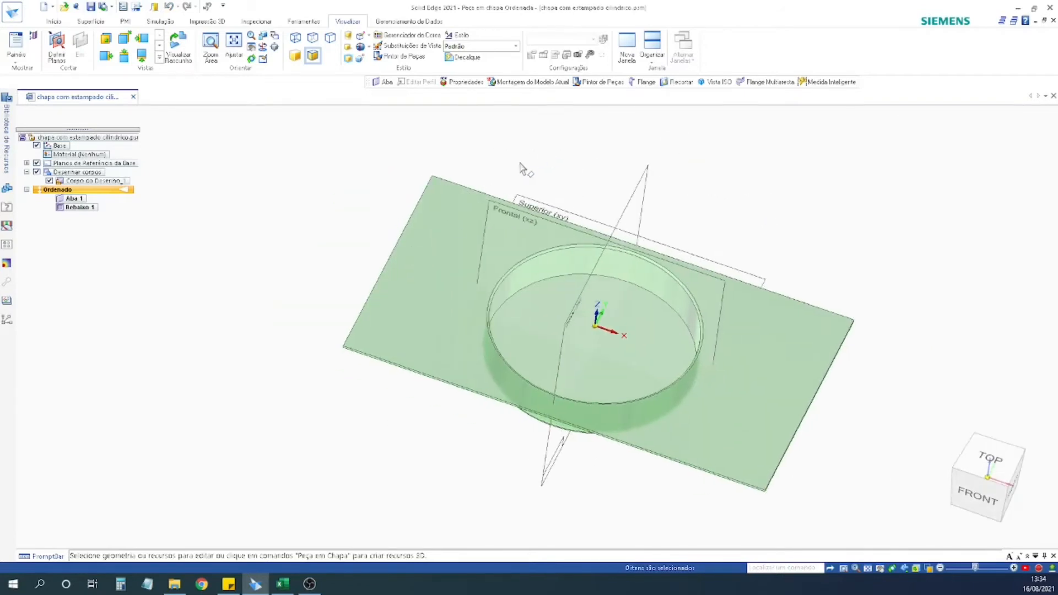
{"action": "left_click", "coordinate": [1053, 95]}
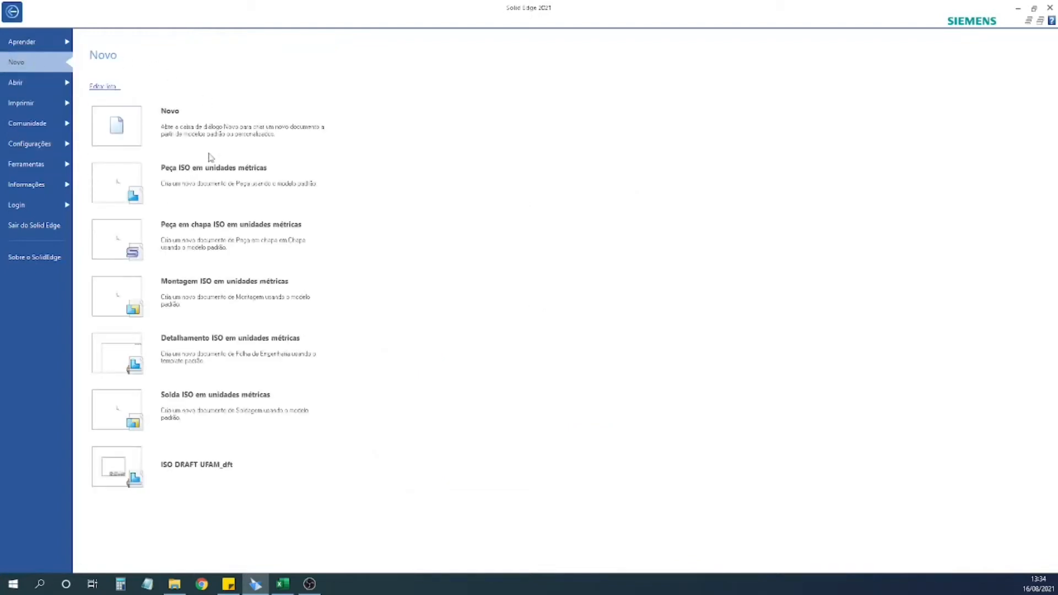
{"action": "mouse_move", "coordinate": [152, 182]}
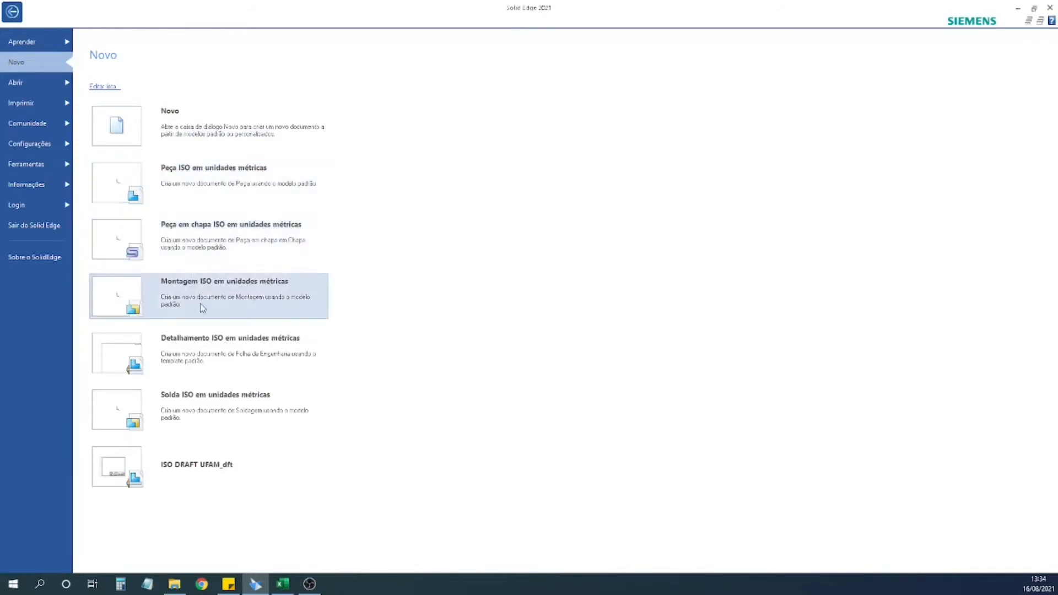
{"action": "mouse_move", "coordinate": [140, 299]}
{"action": "left_click", "coordinate": [184, 295]}
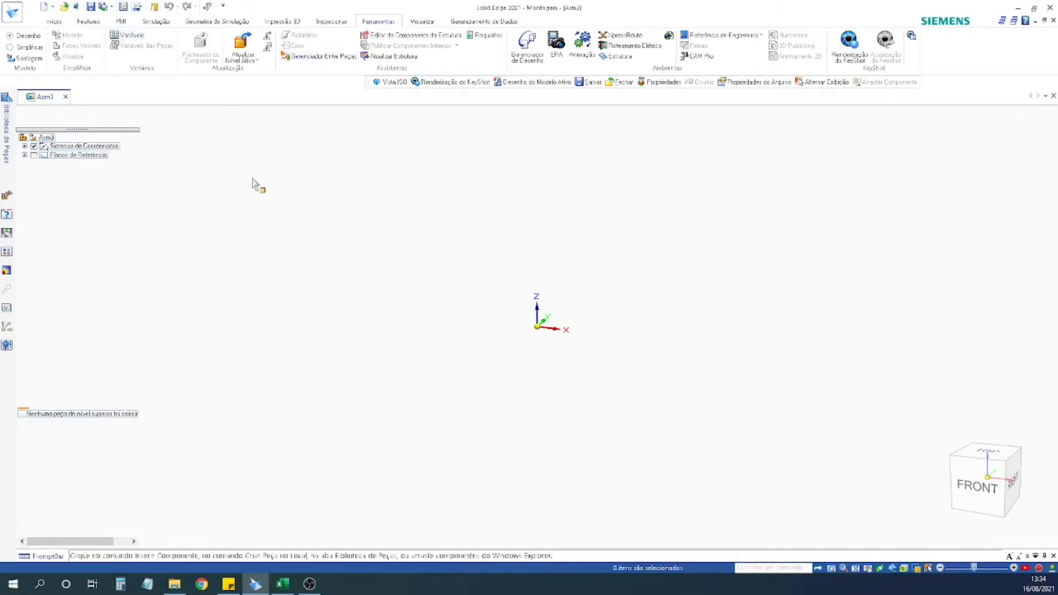
Start inserting a component and browse the parts library to the aula de demonstração folder inside aula 3.
{"action": "left_click", "coordinate": [53, 22]}
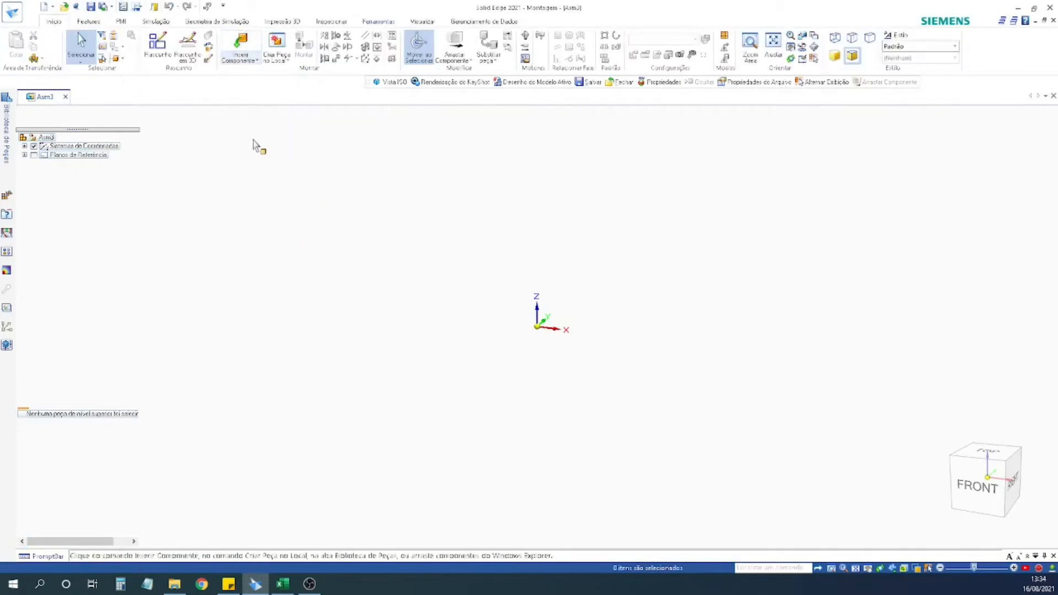
{"action": "left_click", "coordinate": [242, 44]}
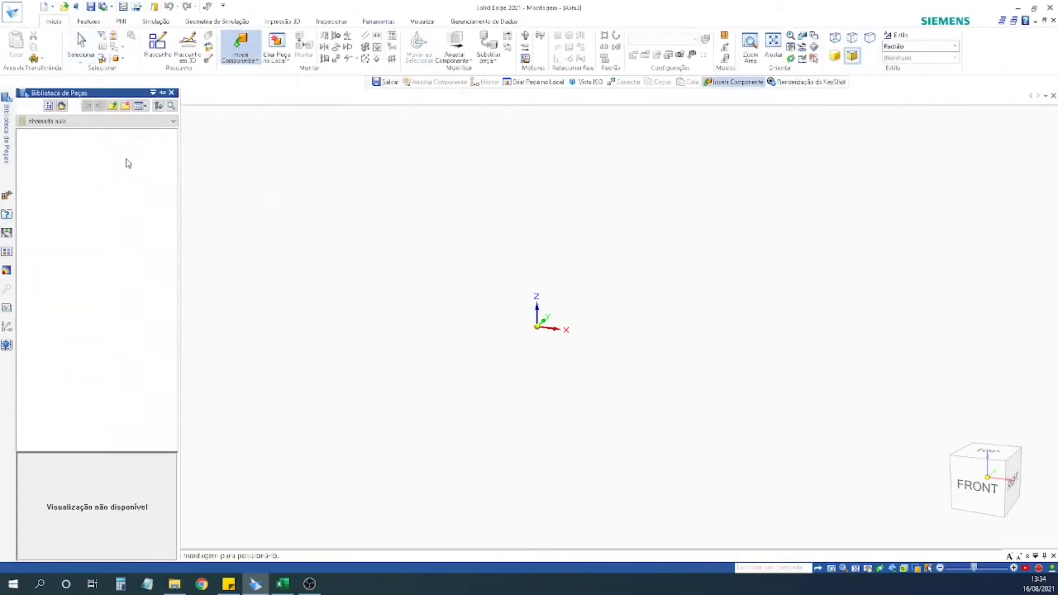
{"action": "left_click", "coordinate": [114, 107]}
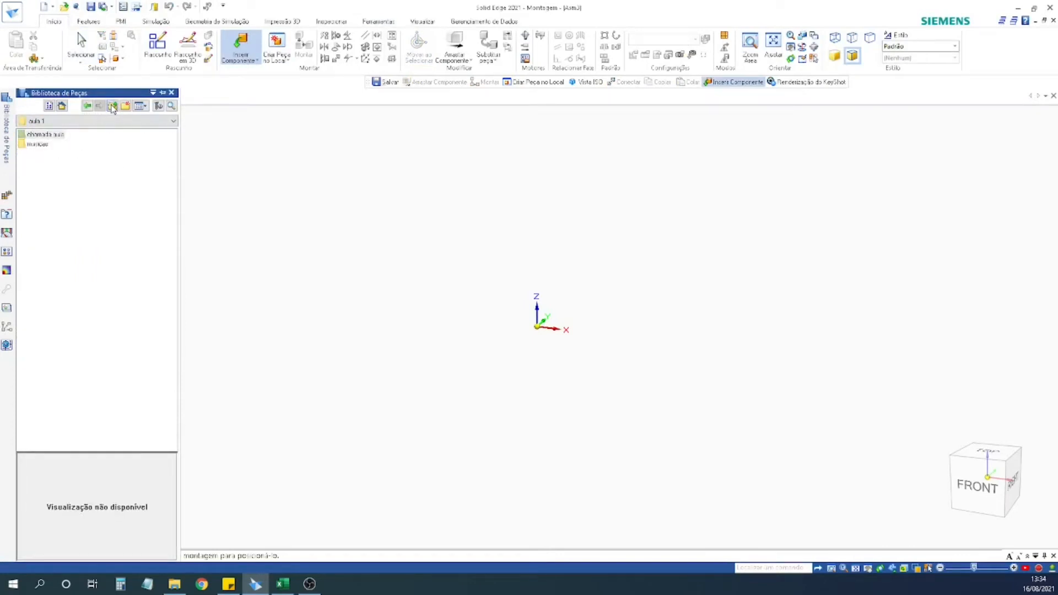
{"action": "left_click", "coordinate": [113, 106]}
{"action": "double_click", "coordinate": [43, 154]}
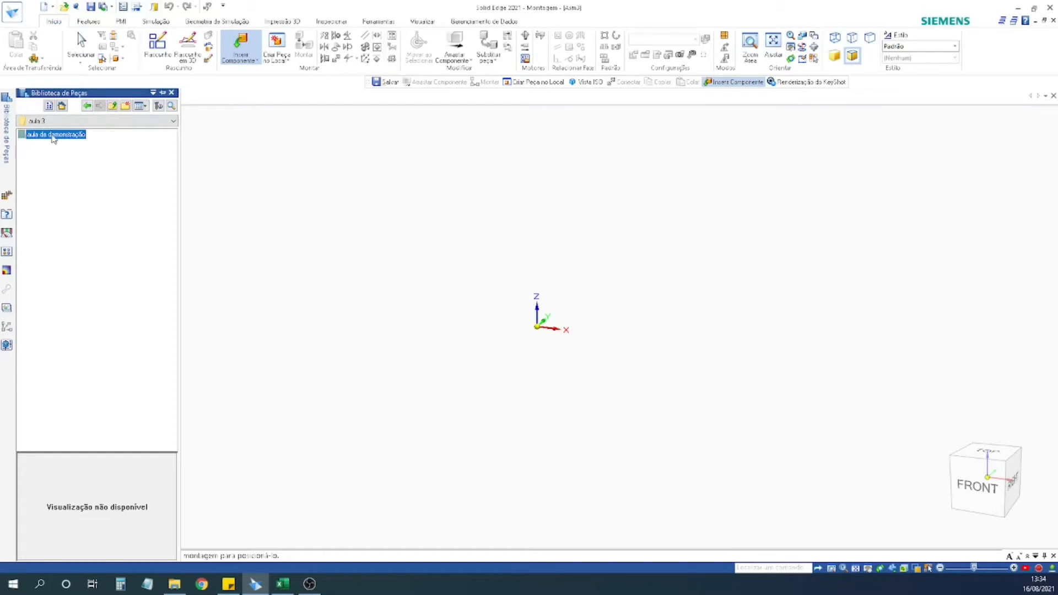
{"action": "double_click", "coordinate": [54, 135]}
Preview the saved parts and place "bloco com furo" as the first component of the assembly.
{"action": "left_click", "coordinate": [39, 143]}
{"action": "left_click", "coordinate": [43, 134]}
{"action": "left_click", "coordinate": [43, 144]}
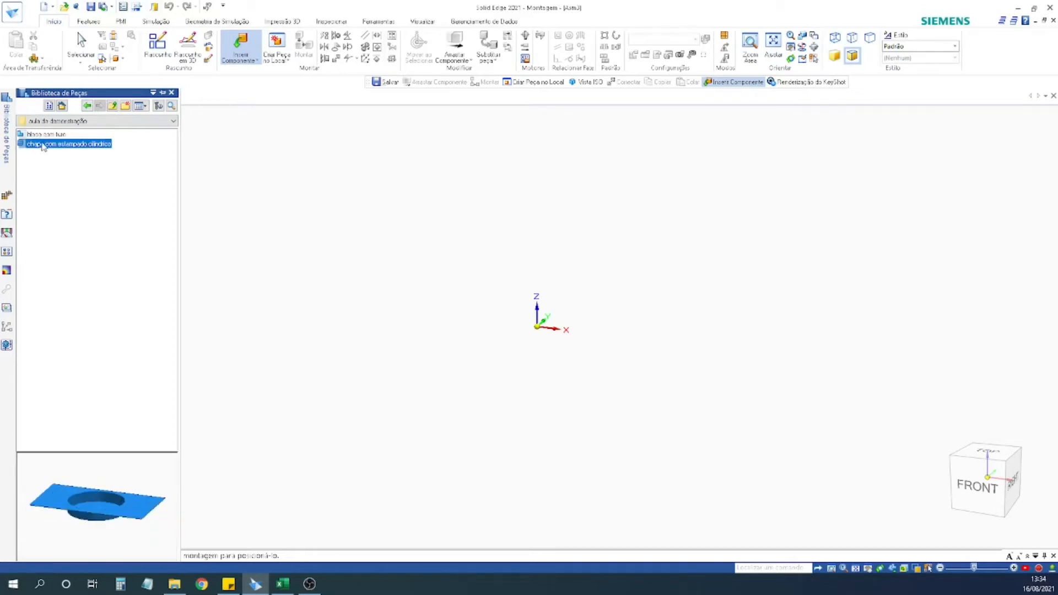
{"action": "left_click", "coordinate": [44, 137]}
{"action": "left_click_drag", "start_coordinate": [40, 137], "coordinate": [366, 204]}
{"action": "scroll", "coordinate": [407, 414], "scroll_direction": "down", "scroll_amount": 3}
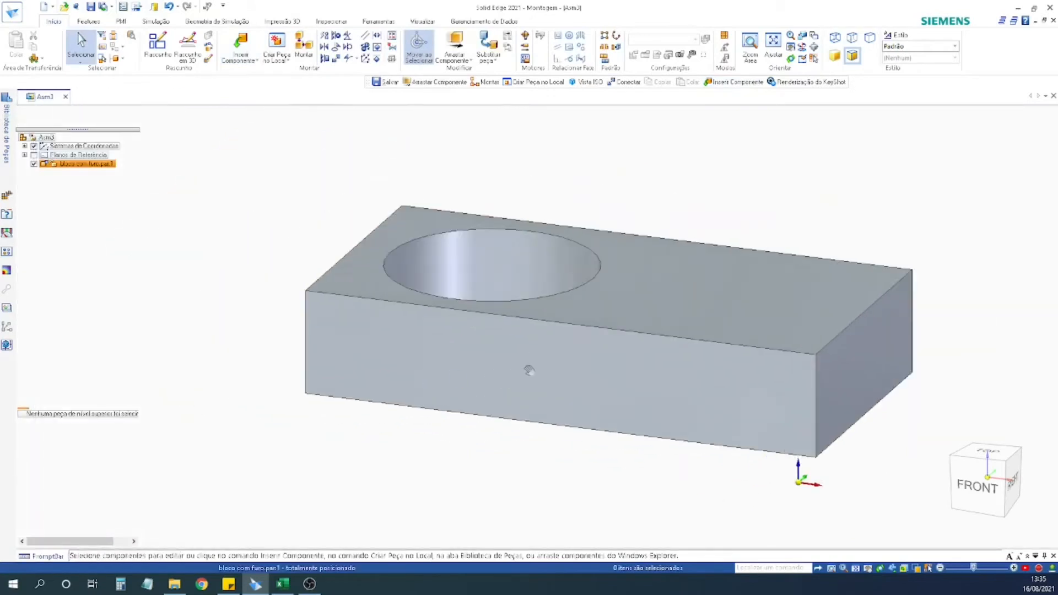
{"action": "mouse_move", "coordinate": [528, 368]}
{"action": "middle_mouse_down"}
{"action": "mouse_move", "coordinate": [482, 432]}
{"action": "mouse_move", "coordinate": [576, 352]}
{"action": "mouse_move", "coordinate": [548, 363]}
{"action": "middle_mouse_up"}
{"action": "scroll", "coordinate": [548, 364], "scroll_direction": "down", "scroll_amount": 1}
{"action": "scroll", "coordinate": [550, 364], "scroll_direction": "down", "scroll_amount": 1}
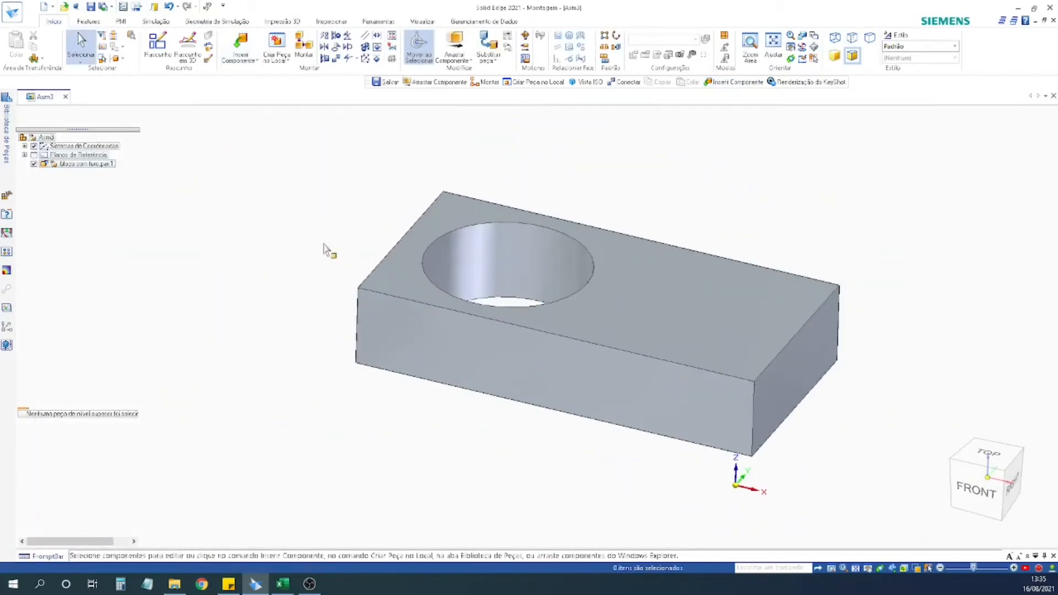
Insert "chapa com estampado cilindrico" into the assembly as the second component, above the block.
{"action": "left_click", "coordinate": [241, 47]}
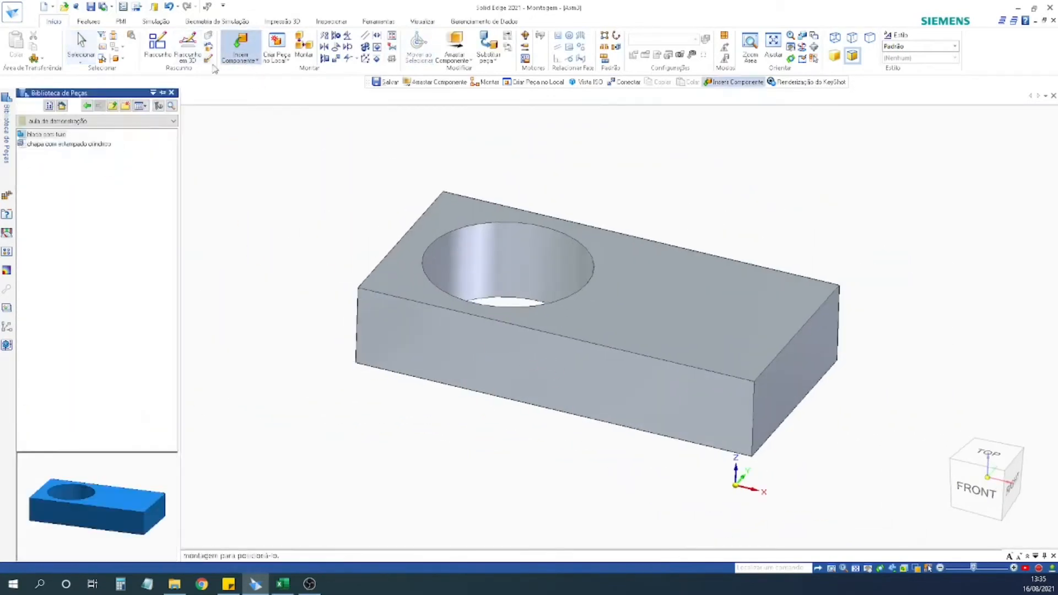
{"action": "left_click", "coordinate": [54, 144]}
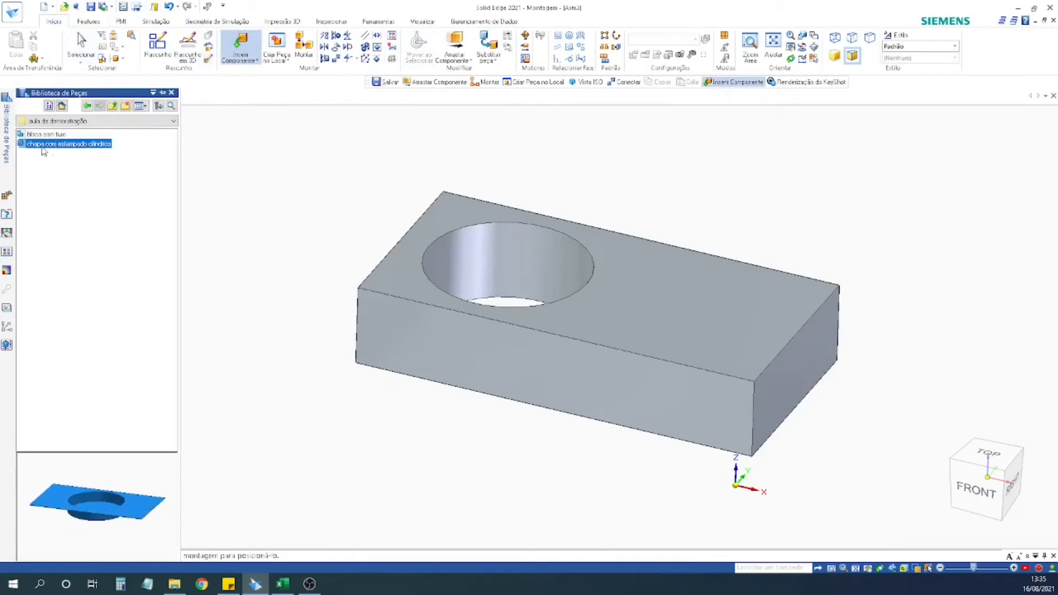
{"action": "left_click_drag", "start_coordinate": [101, 183], "coordinate": [755, 177]}
{"action": "scroll", "coordinate": [378, 337], "scroll_direction": "down", "scroll_amount": 4}
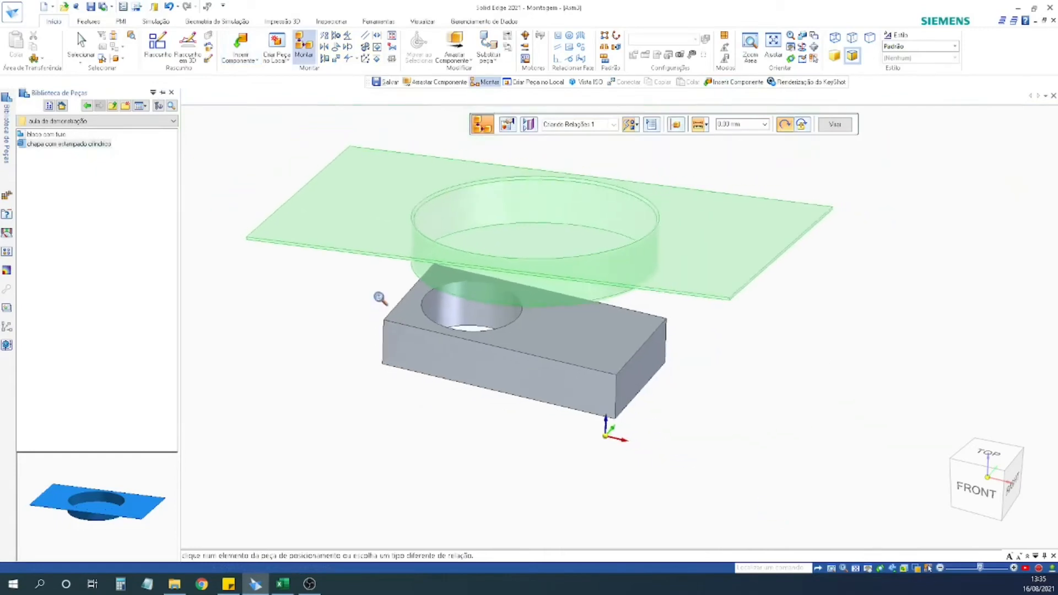
Leave the positioning command and open the "chapa com estampado cilindrico" component in its own document.
{"action": "middle_click_drag", "start_coordinate": [380, 297], "coordinate": [391, 213]}
{"action": "scroll", "coordinate": [305, 332], "scroll_direction": "up", "scroll_amount": 2}
{"action": "scroll", "coordinate": [303, 333], "scroll_direction": "up", "scroll_amount": 1}
{"action": "key", "text": "Escape"}
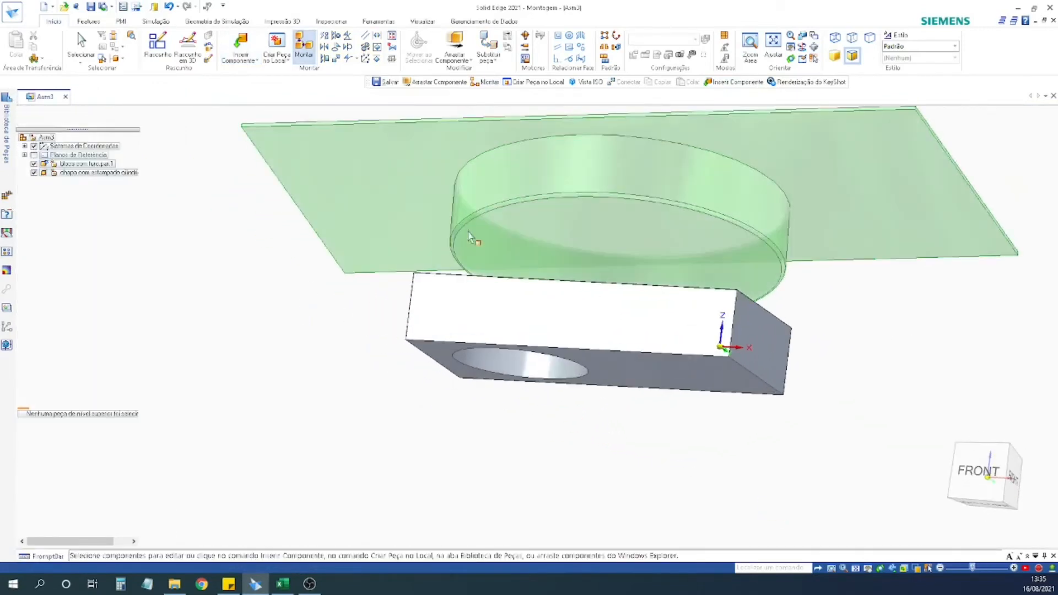
{"action": "middle_click_drag", "start_coordinate": [302, 323], "coordinate": [302, 400]}
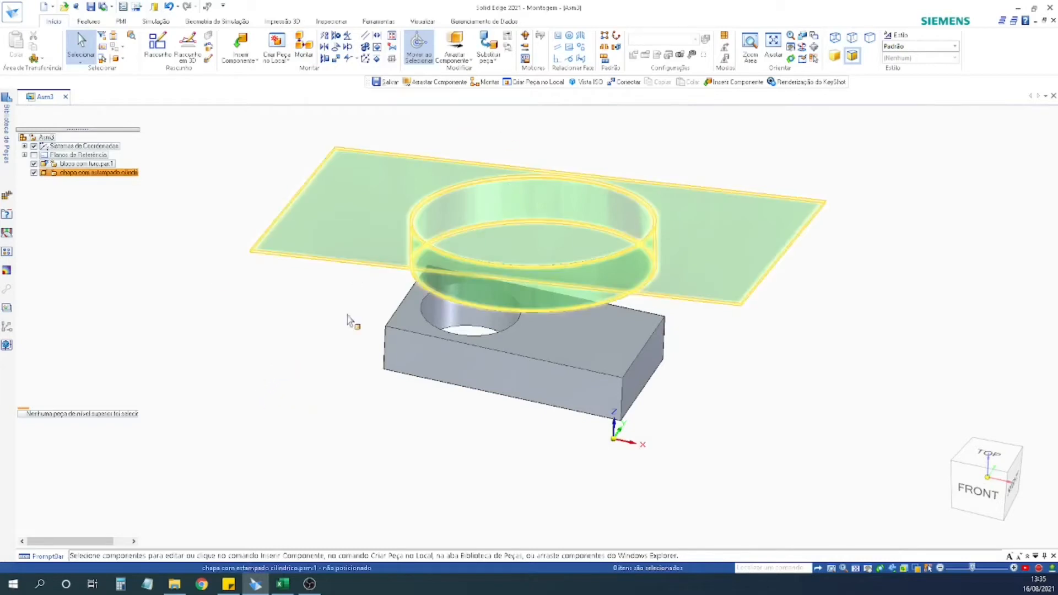
{"action": "right_click", "coordinate": [353, 215]}
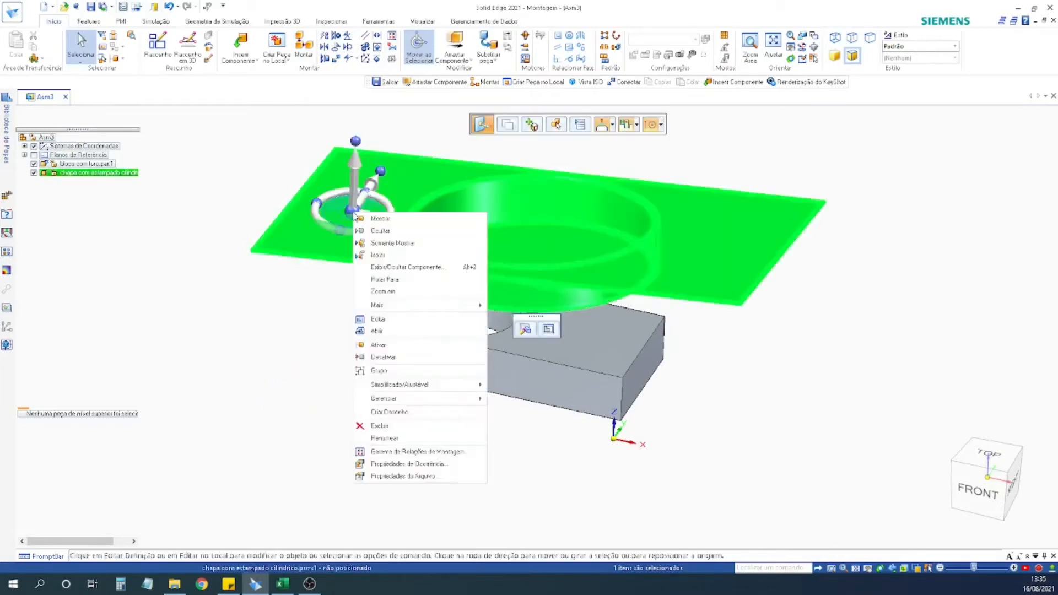
{"action": "left_click", "coordinate": [378, 332]}
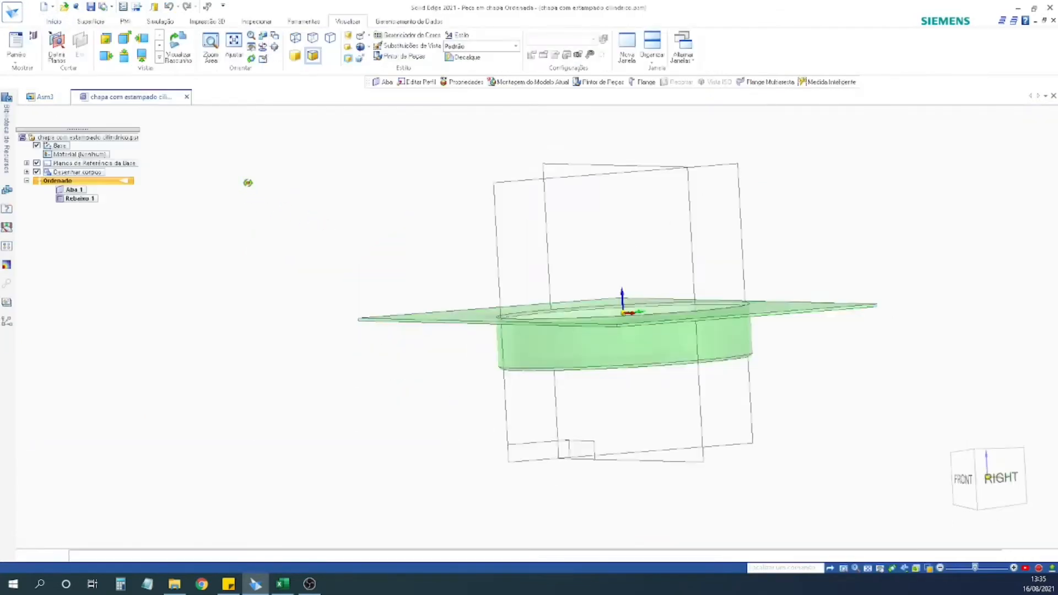
Edit the profile of the Rebaixo 1 dimple in the sheet, setting its circle diameter to 49 mm.
{"action": "left_click", "coordinate": [78, 199]}
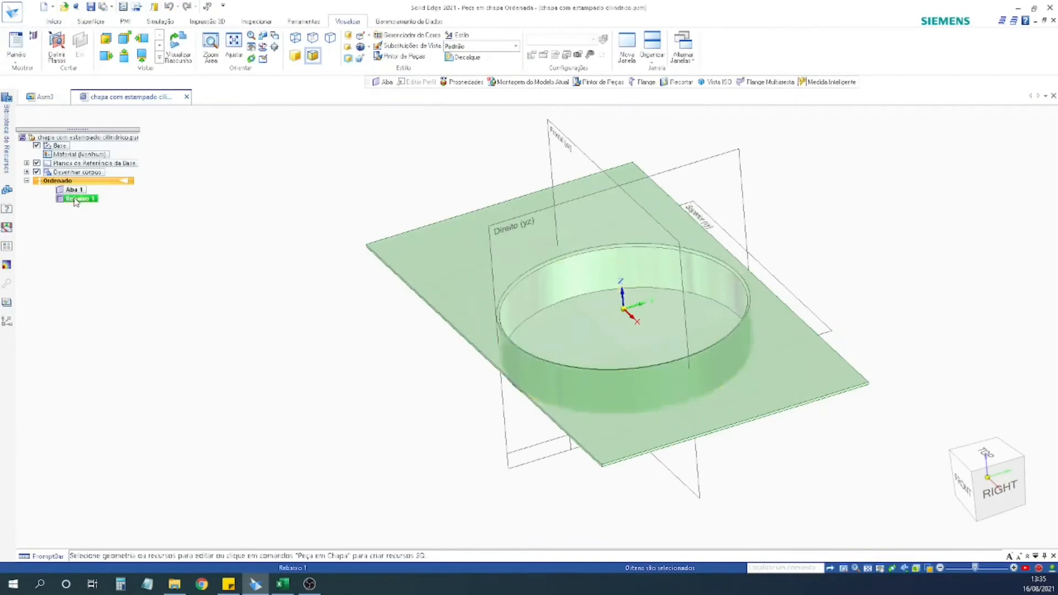
{"action": "middle_click_drag", "start_coordinate": [302, 346], "coordinate": [331, 368]}
{"action": "left_click", "coordinate": [537, 223]}
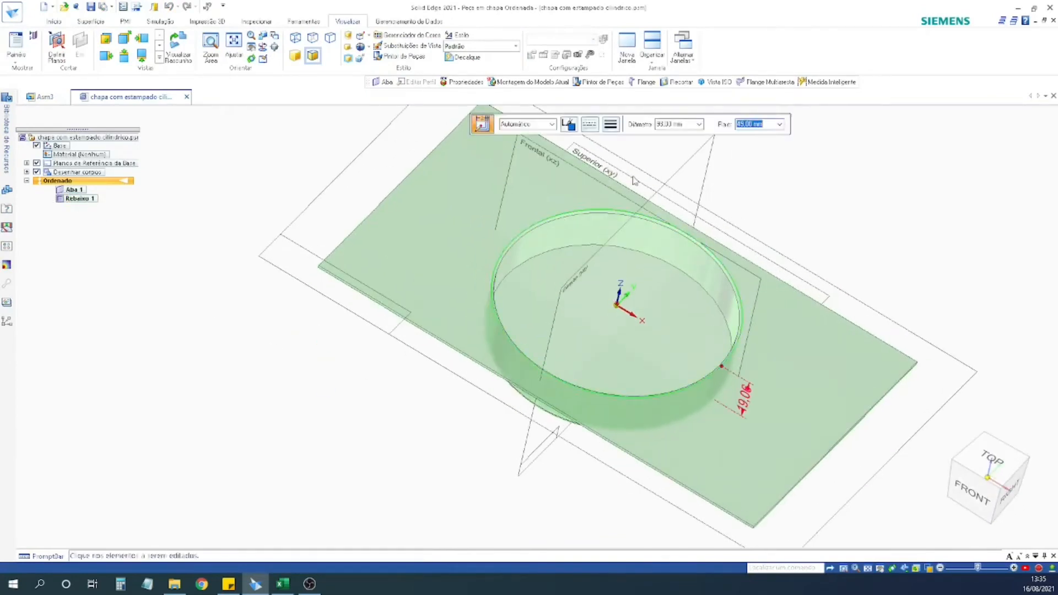
{"action": "left_click", "coordinate": [665, 126]}
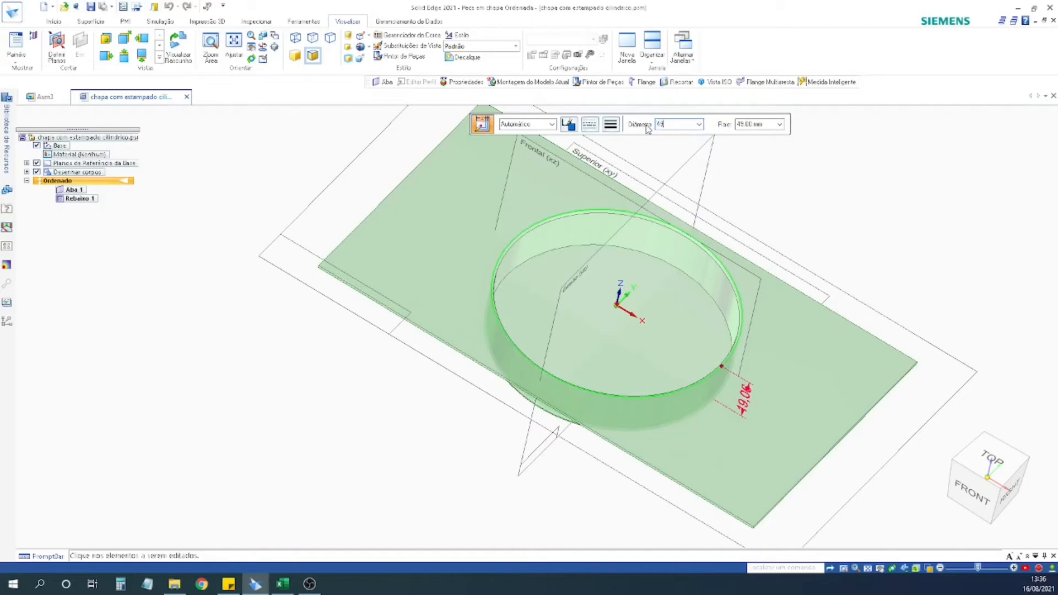
{"action": "key", "text": "Return"}
{"action": "middle_click_drag", "start_coordinate": [286, 396], "coordinate": [303, 377]}
{"action": "key", "text": "Escape"}
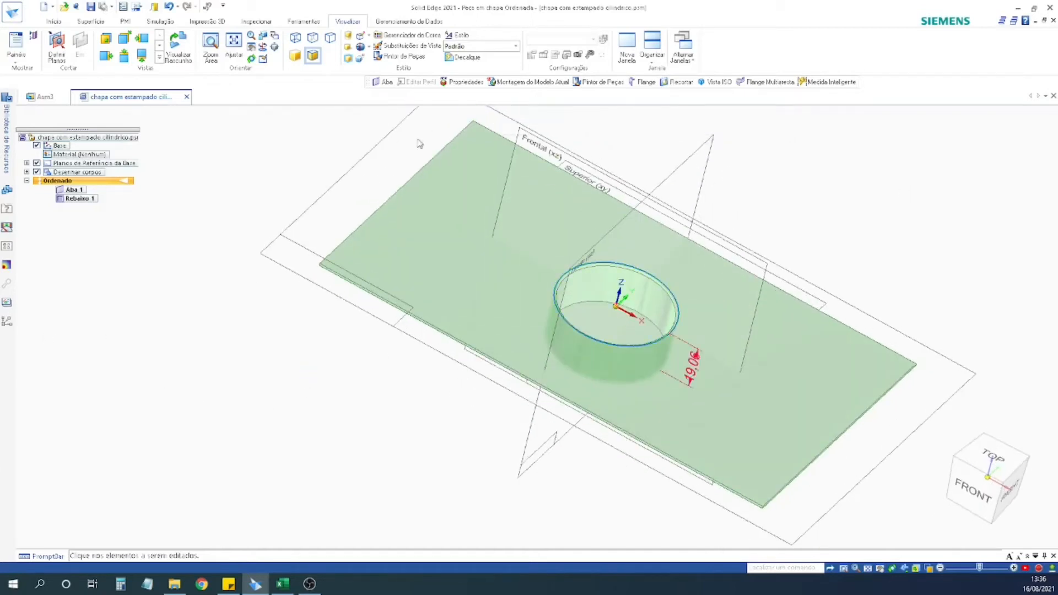
{"action": "key", "text": "Escape"}
{"action": "middle_click_drag", "start_coordinate": [325, 111], "coordinate": [258, 225]}
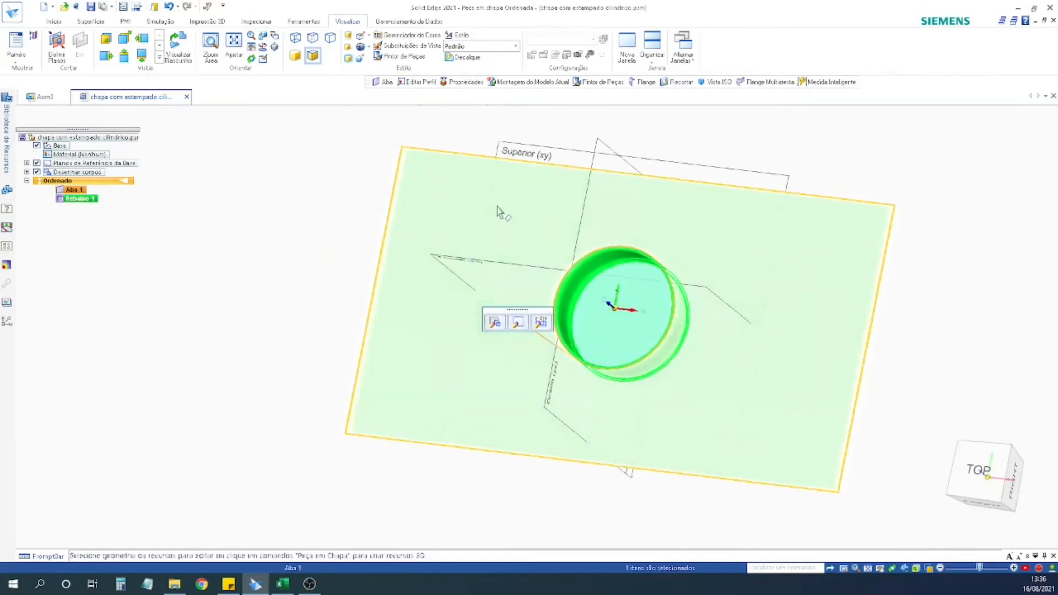
{"action": "key", "text": "Escape"}
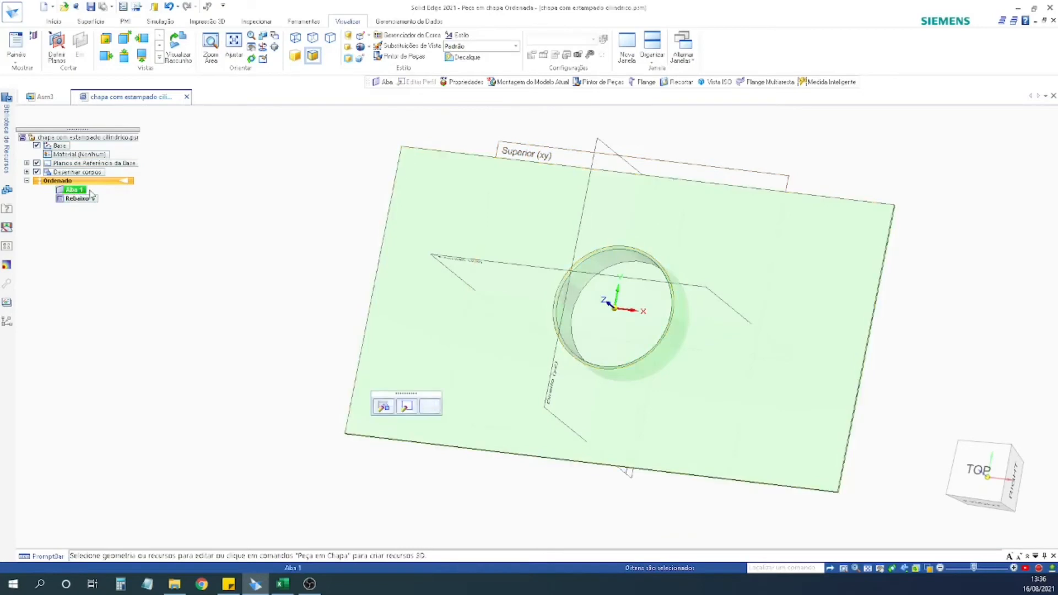
Edit the Aba 1 profile, moving three outer edges inward so the sheet is about 114 mm long around the dimple.
{"action": "left_click", "coordinate": [75, 190]}
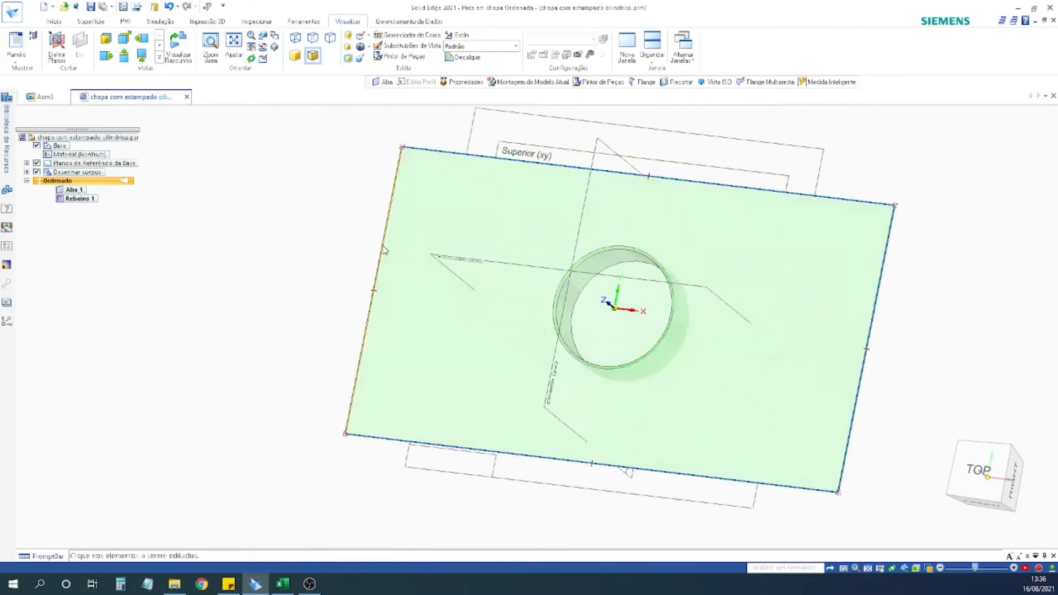
{"action": "left_click_drag", "start_coordinate": [387, 251], "coordinate": [539, 259]}
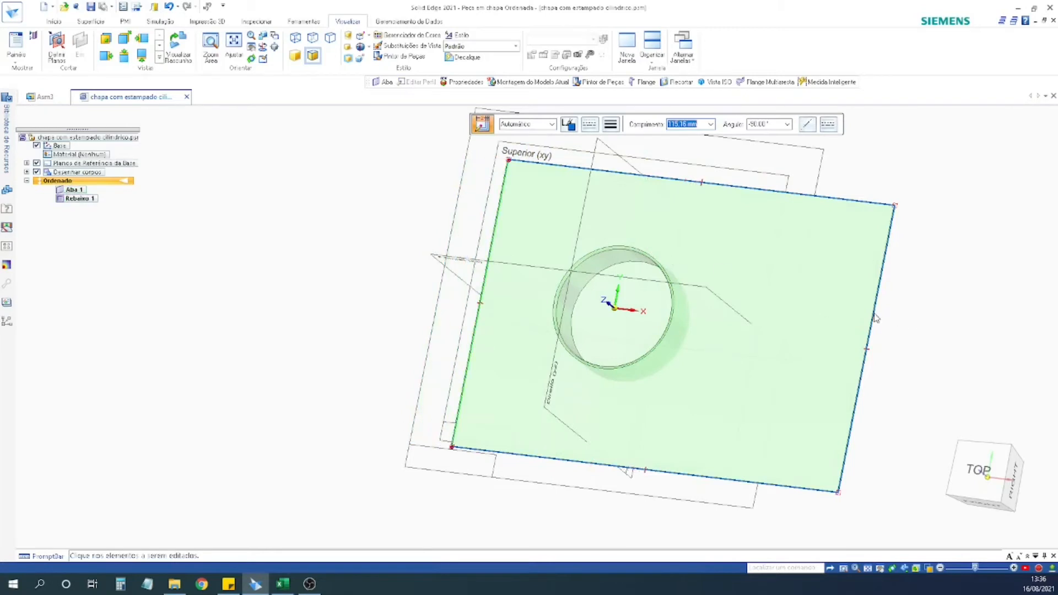
{"action": "left_click_drag", "start_coordinate": [874, 318], "coordinate": [710, 262]}
{"action": "left_click_drag", "start_coordinate": [637, 465], "coordinate": [606, 384]}
{"action": "middle_click_drag", "start_coordinate": [348, 391], "coordinate": [408, 193]}
{"action": "middle_click_drag", "start_coordinate": [378, 344], "coordinate": [381, 308]}
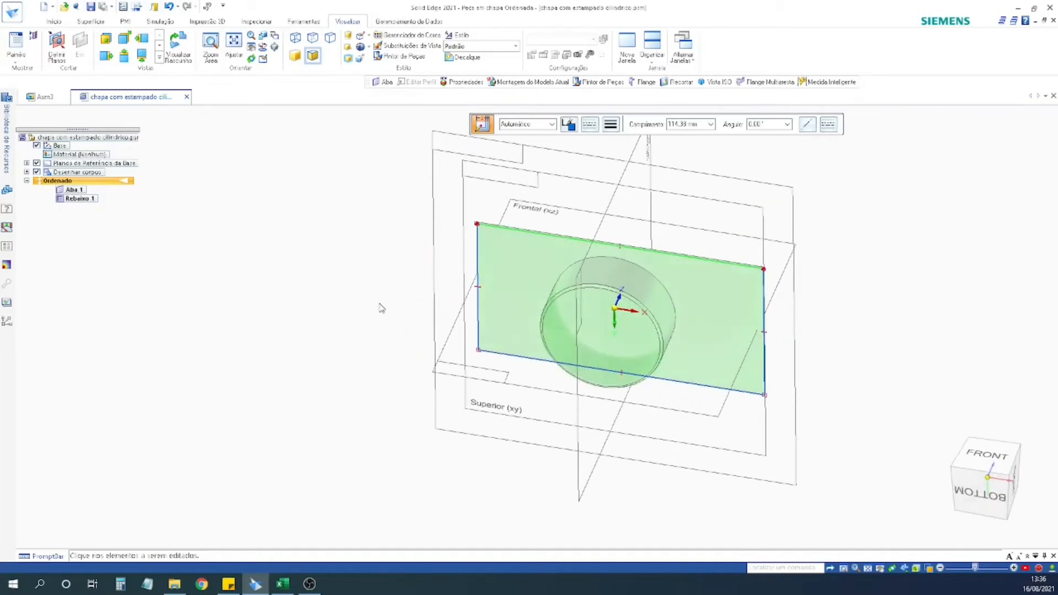
Save the modified sheet metal part and close it to return to the assembly.
{"action": "middle_click_drag", "start_coordinate": [631, 249], "coordinate": [525, 490]}
{"action": "scroll", "coordinate": [462, 364], "scroll_direction": "up", "scroll_amount": 3}
{"action": "scroll", "coordinate": [640, 324], "scroll_direction": "down", "scroll_amount": 3}
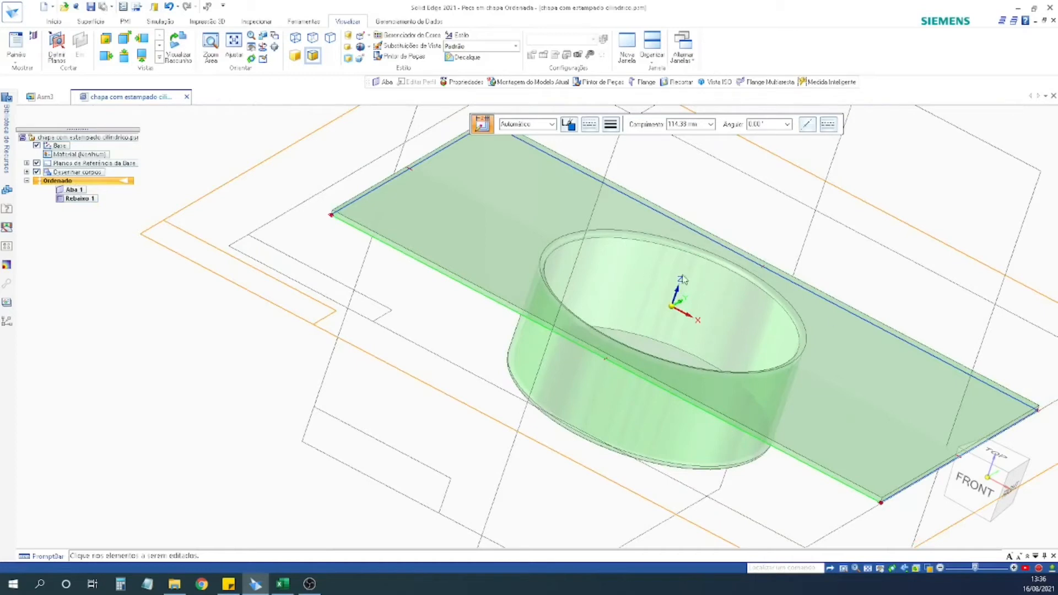
{"action": "mouse_move", "coordinate": [253, 376]}
{"action": "middle_mouse_down", "text": "shift"}
{"action": "mouse_move", "coordinate": [276, 363]}
{"action": "mouse_move", "coordinate": [262, 391]}
{"action": "middle_mouse_up", "text": "shift"}
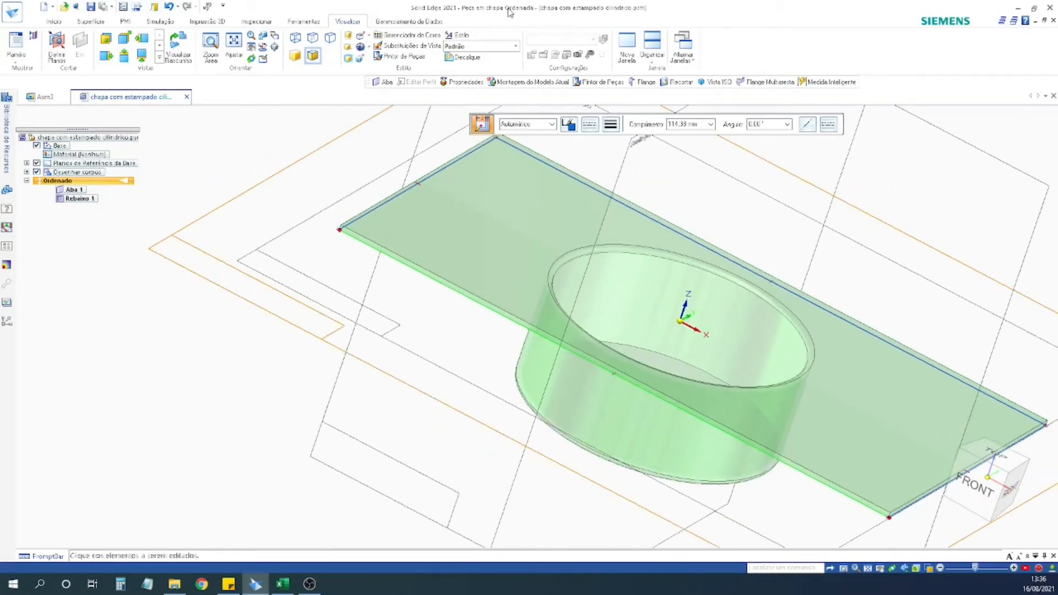
{"action": "left_click", "coordinate": [90, 8]}
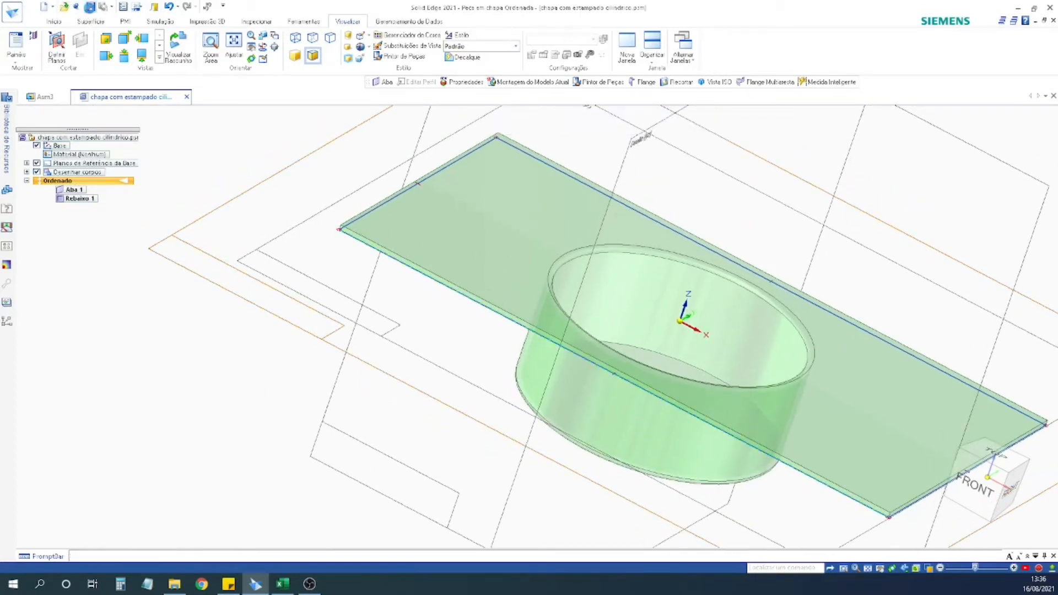
{"action": "left_click", "coordinate": [1052, 97]}
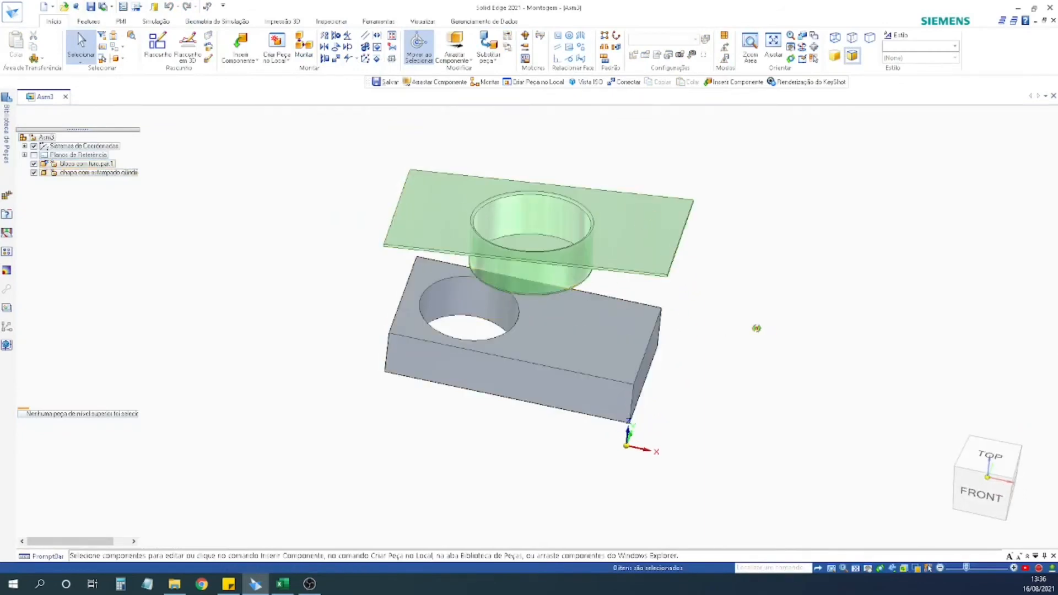
{"action": "middle_click_drag", "start_coordinate": [755, 326], "coordinate": [751, 278]}
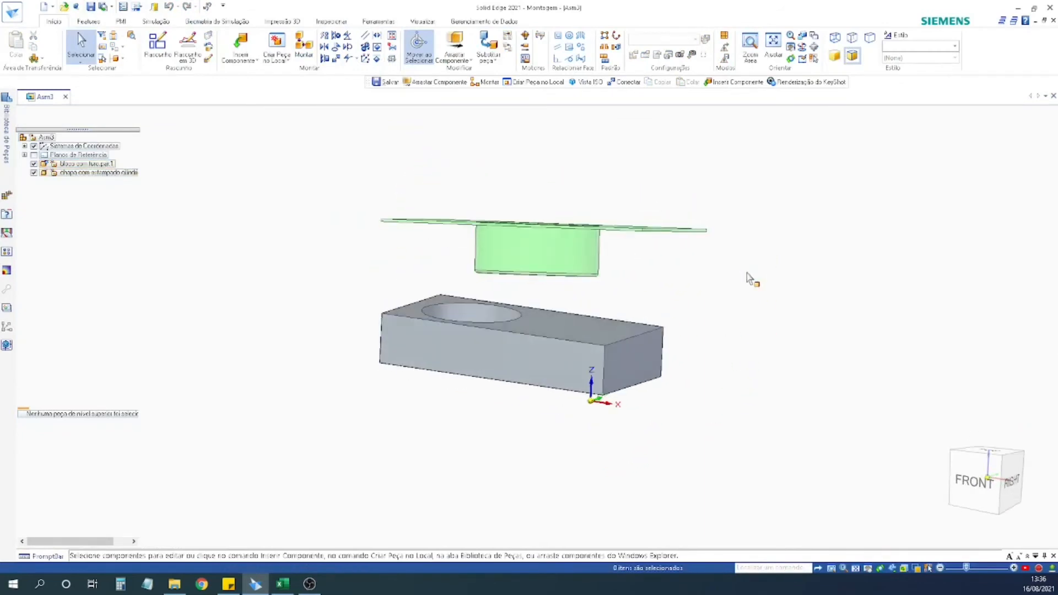
{"action": "key", "text": "a"}
{"action": "middle_click_drag", "start_coordinate": [668, 307], "coordinate": [694, 304]}
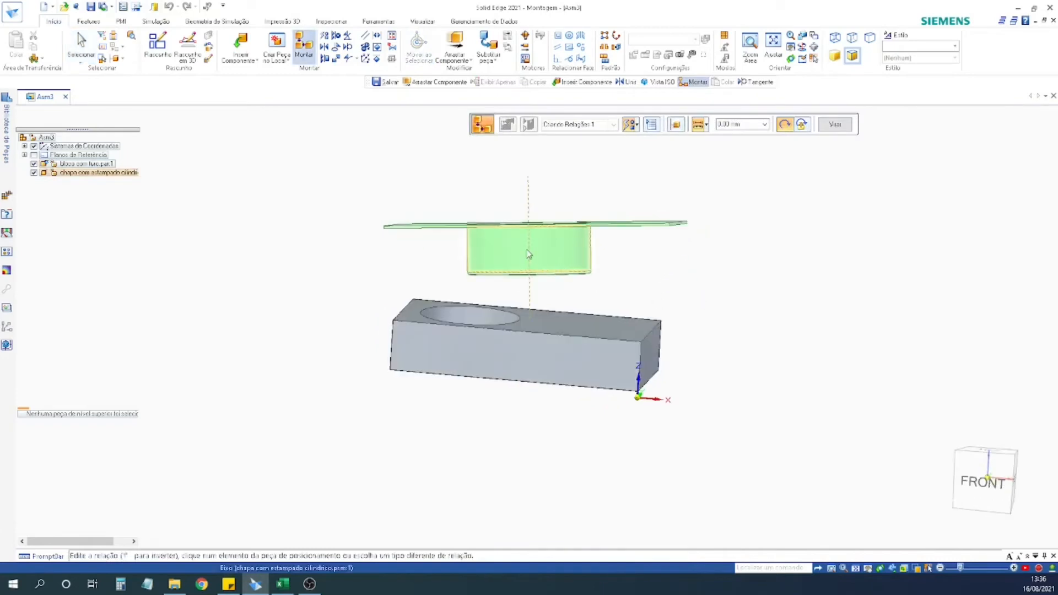
{"action": "middle_click_drag", "start_coordinate": [654, 274], "coordinate": [633, 251]}
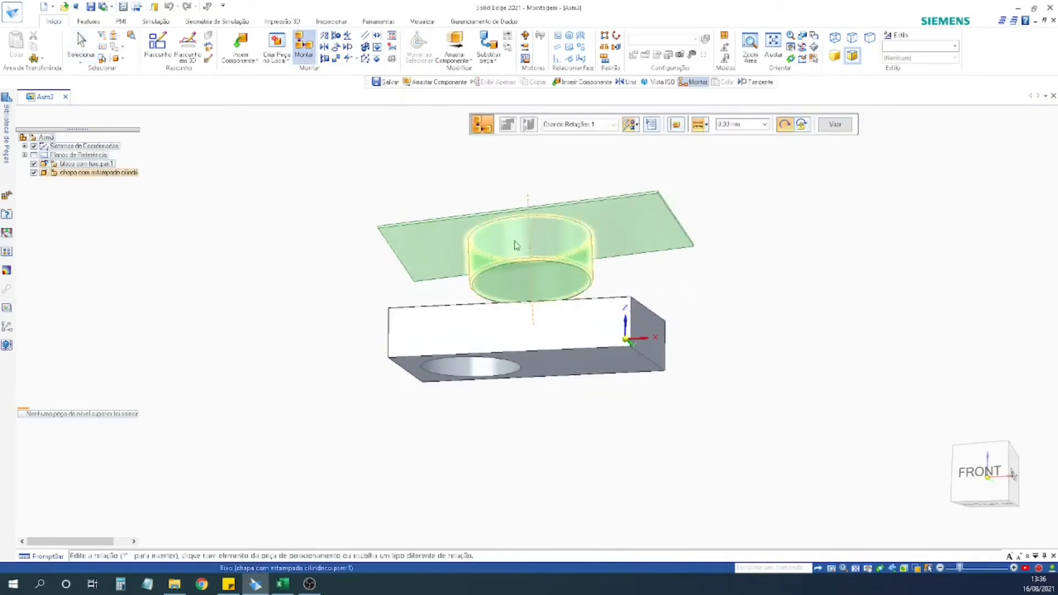
{"action": "middle_click_drag", "start_coordinate": [527, 246], "coordinate": [393, 348]}
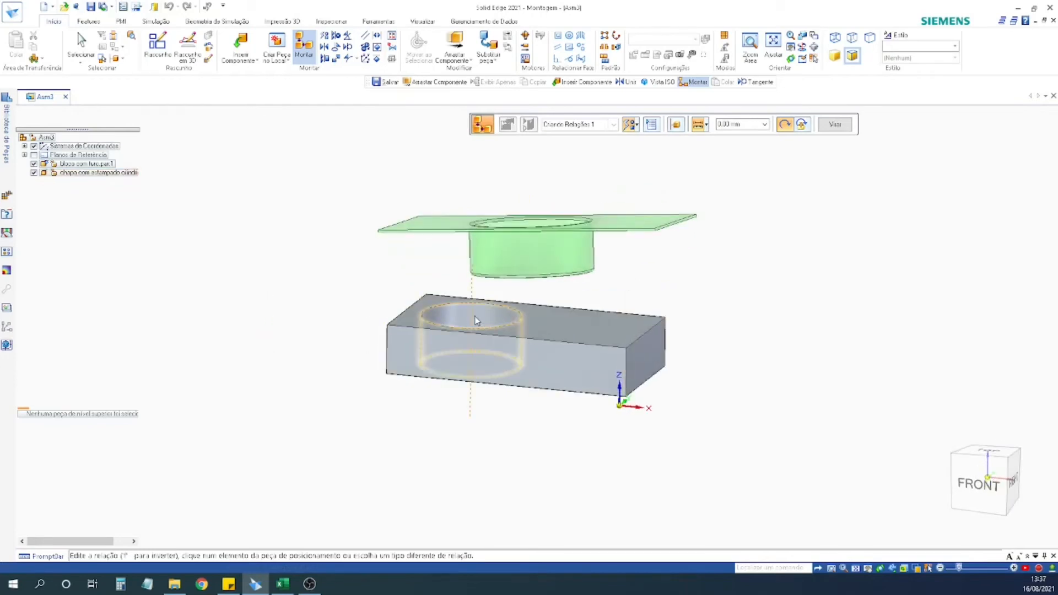
{"action": "middle_click_drag", "start_coordinate": [737, 319], "coordinate": [609, 340]}
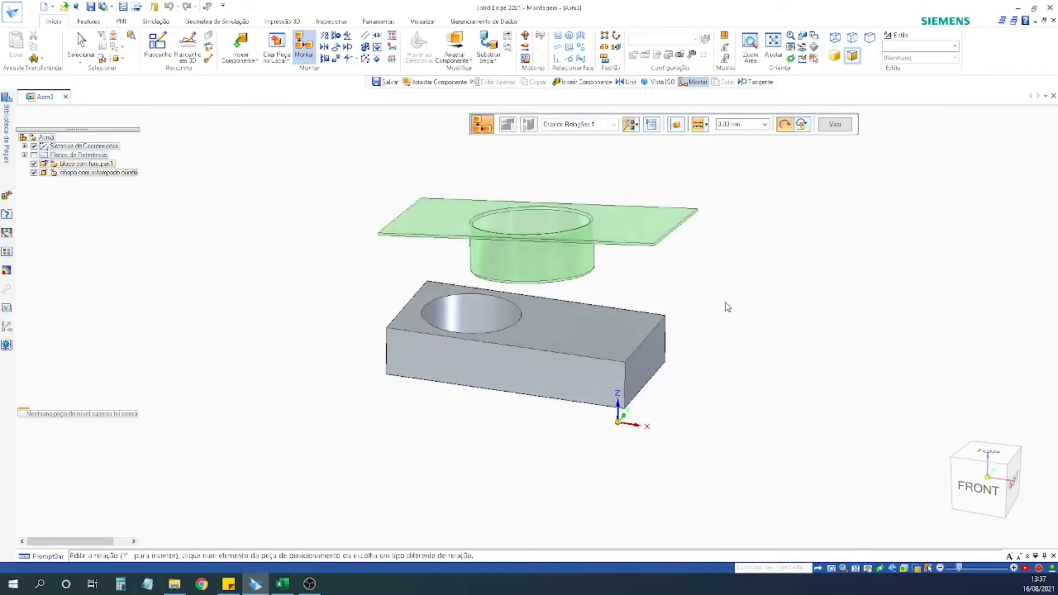
{"action": "key", "text": "Escape"}
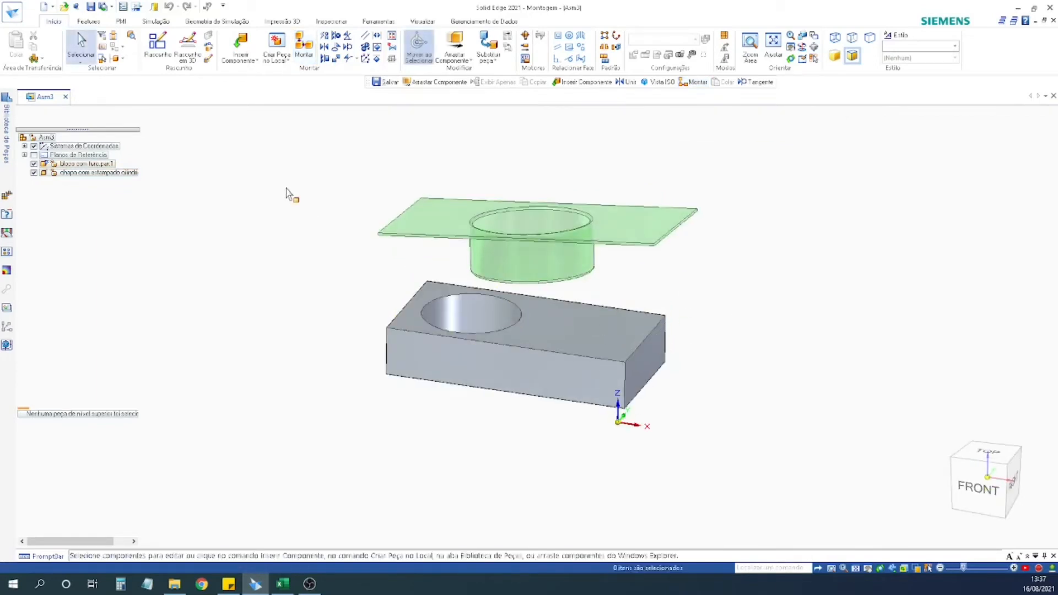
{"action": "left_click", "coordinate": [692, 82]}
{"action": "middle_click_drag", "start_coordinate": [744, 258], "coordinate": [713, 323]}
{"action": "key", "text": "Escape"}
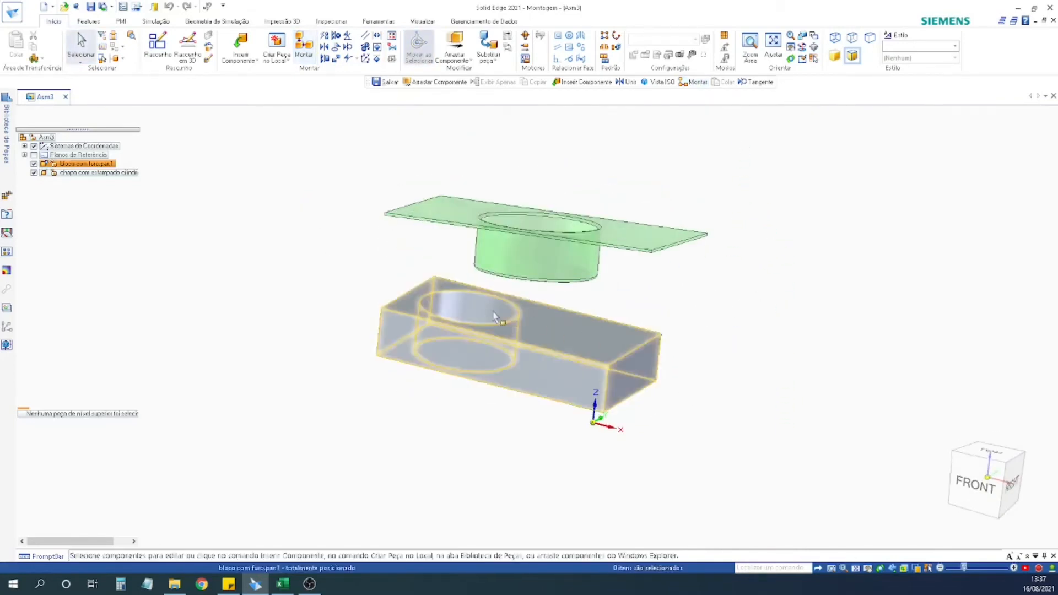
Open the "bloco com furo" component in its own document, declining to save the assembly.
{"action": "middle_click_drag", "start_coordinate": [325, 265], "coordinate": [468, 308]}
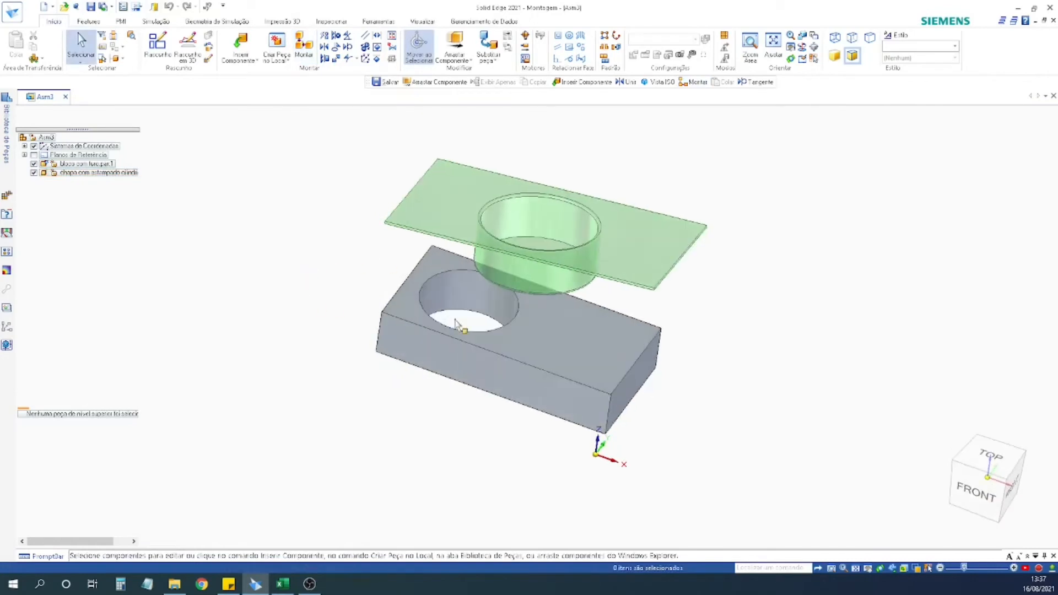
{"action": "double_click", "coordinate": [461, 286]}
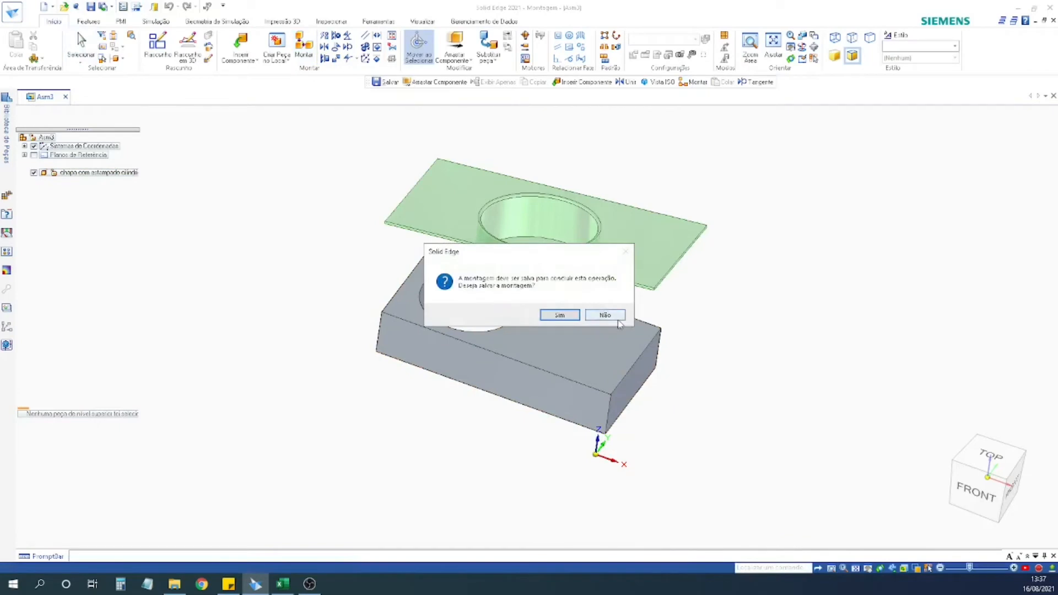
{"action": "left_click", "coordinate": [612, 318]}
{"action": "right_click", "coordinate": [417, 291]}
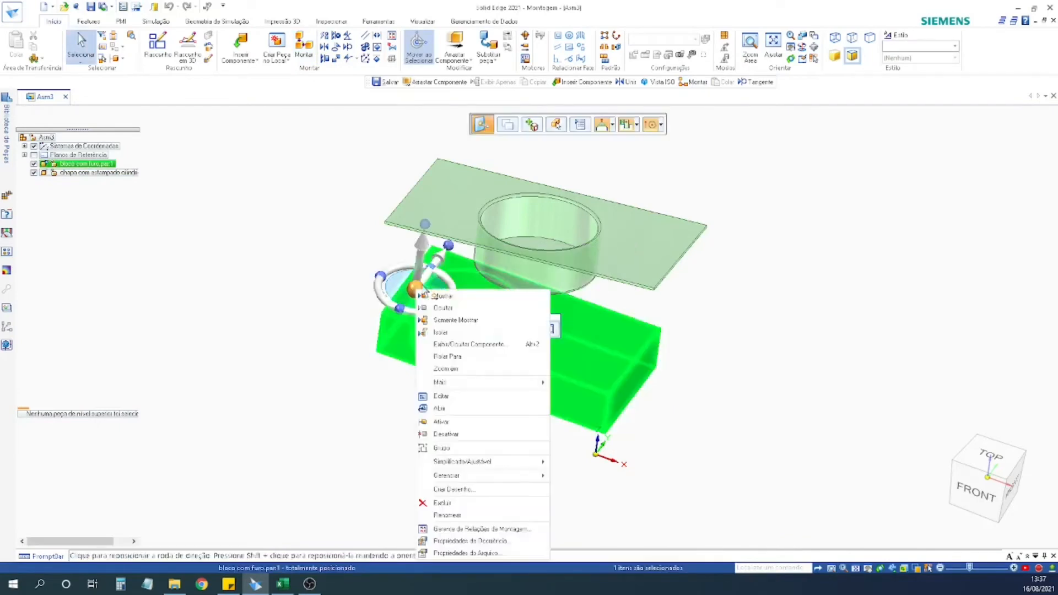
{"action": "left_click", "coordinate": [447, 421]}
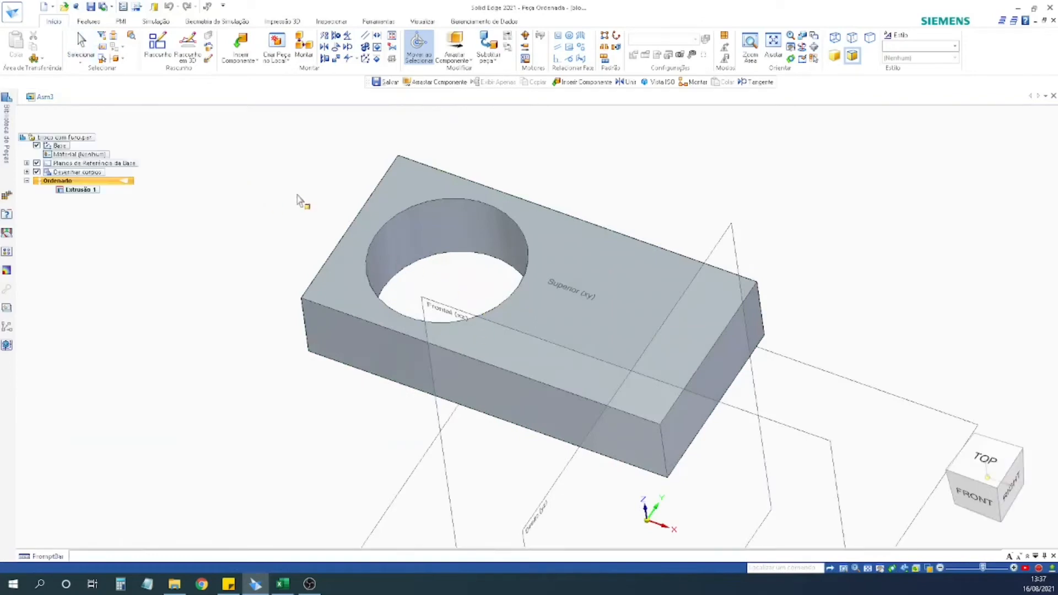
Edit the profile of Extrusão 1 in the block, setting the hole circle's diameter to 49 mm.
{"action": "left_click", "coordinate": [78, 189]}
{"action": "left_click", "coordinate": [388, 315]}
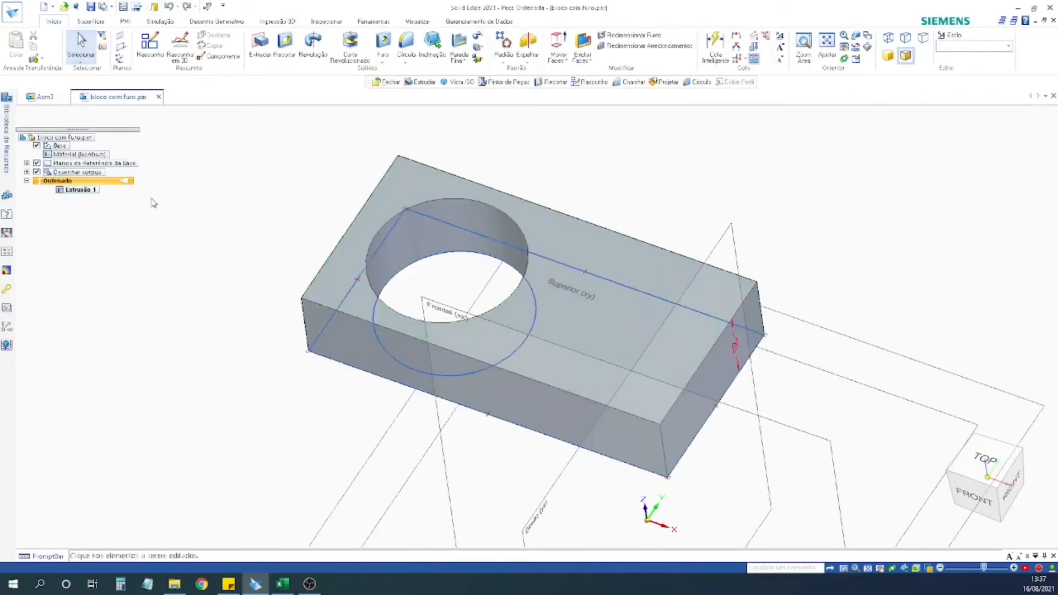
{"action": "left_click", "coordinate": [377, 314]}
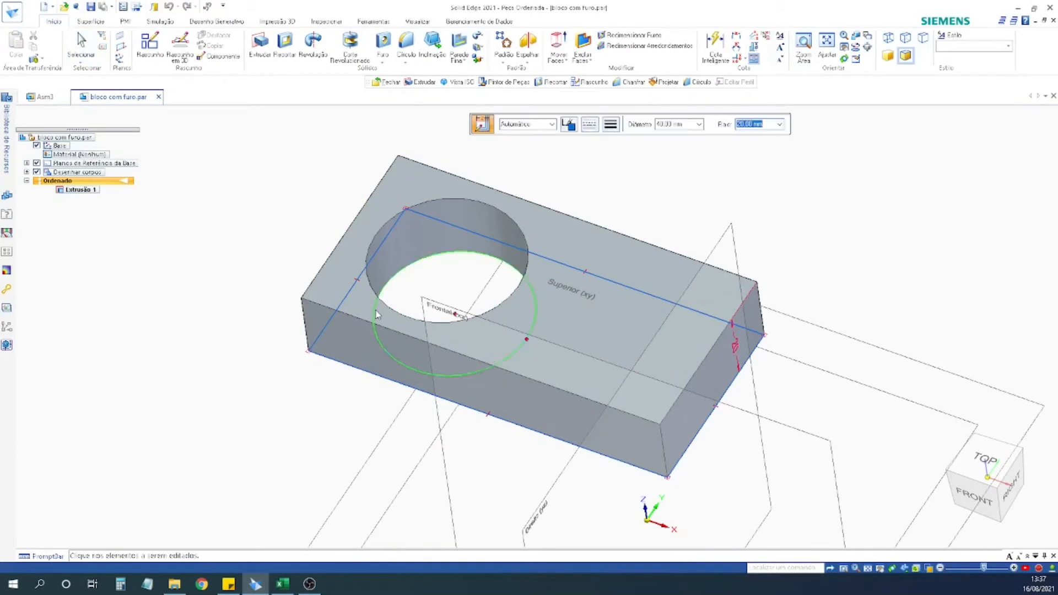
{"action": "left_click", "coordinate": [674, 127]}
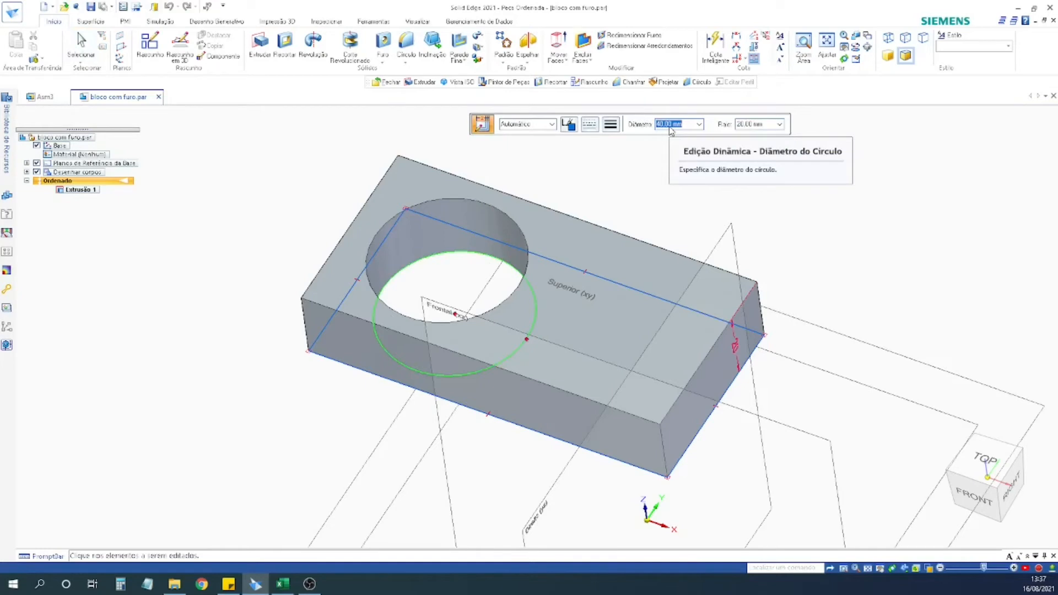
{"action": "type", "text": "49"}
{"action": "key", "text": "Return"}
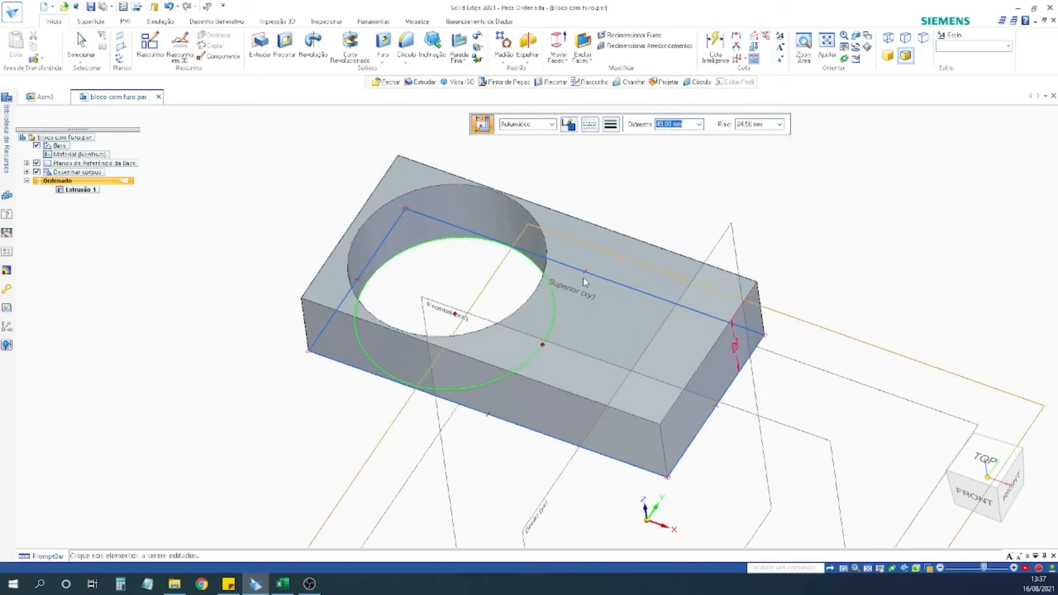
Set the block's short side to 60 mm and move the hole circle inward from the block's edges.
{"action": "left_click", "coordinate": [731, 394]}
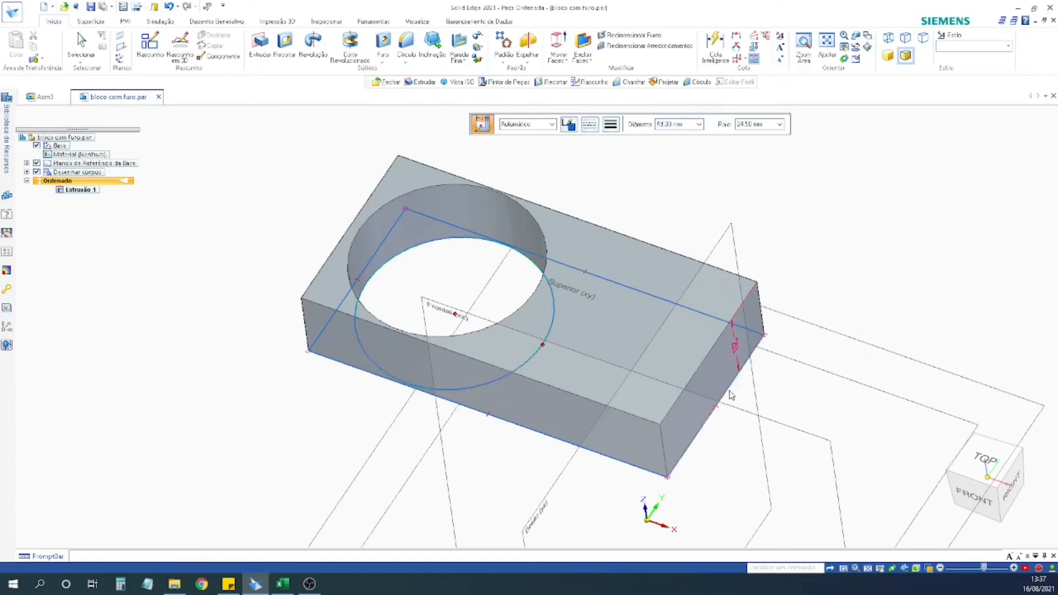
{"action": "type", "text": "80"}
{"action": "key", "text": "Return"}
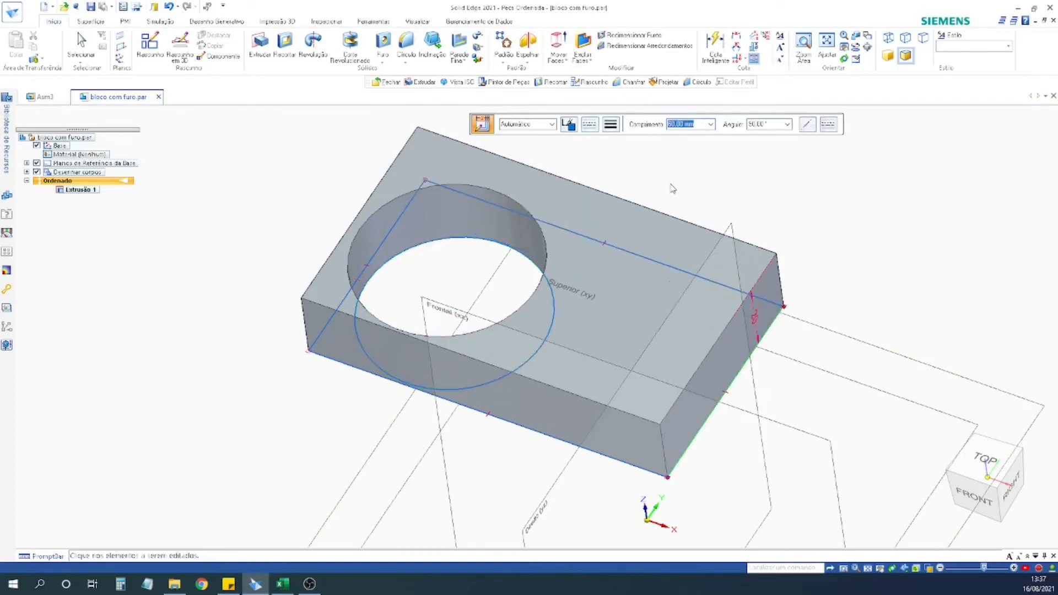
{"action": "left_click_drag", "start_coordinate": [491, 243], "coordinate": [525, 230]}
{"action": "left_click", "coordinate": [681, 172]}
{"action": "key", "text": "Escape"}
{"action": "key", "text": "Escape"}
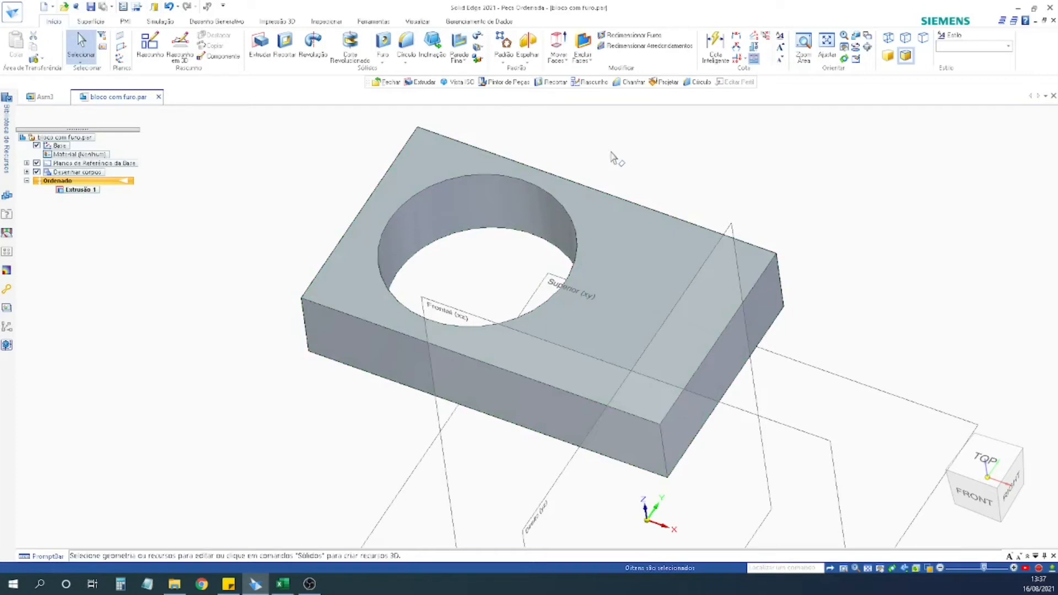
Close the block part document, saving its changes, to return to the assembly.
{"action": "left_click", "coordinate": [1052, 20]}
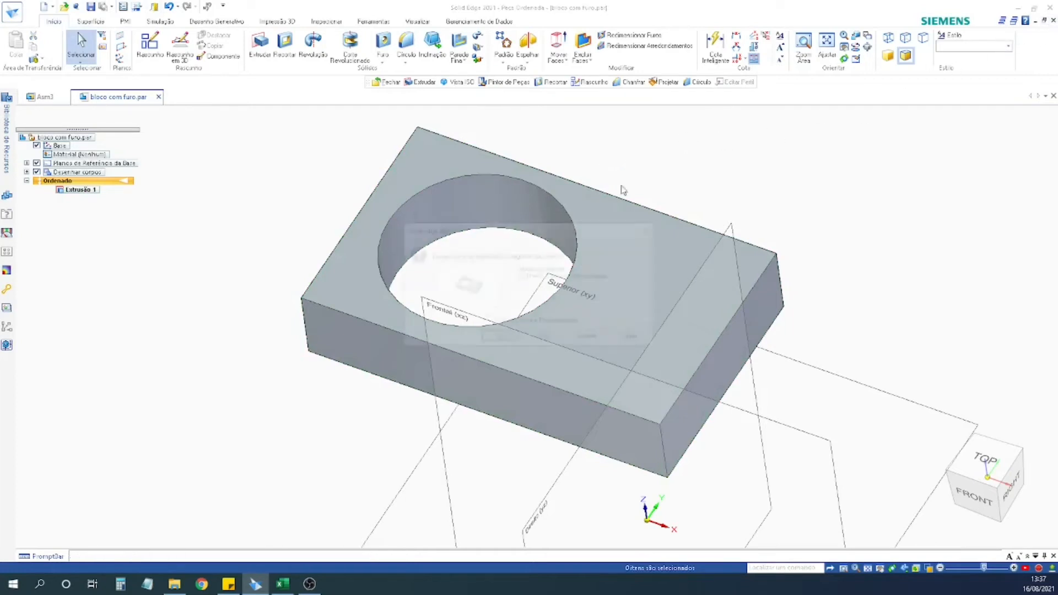
{"action": "left_click", "coordinate": [501, 339]}
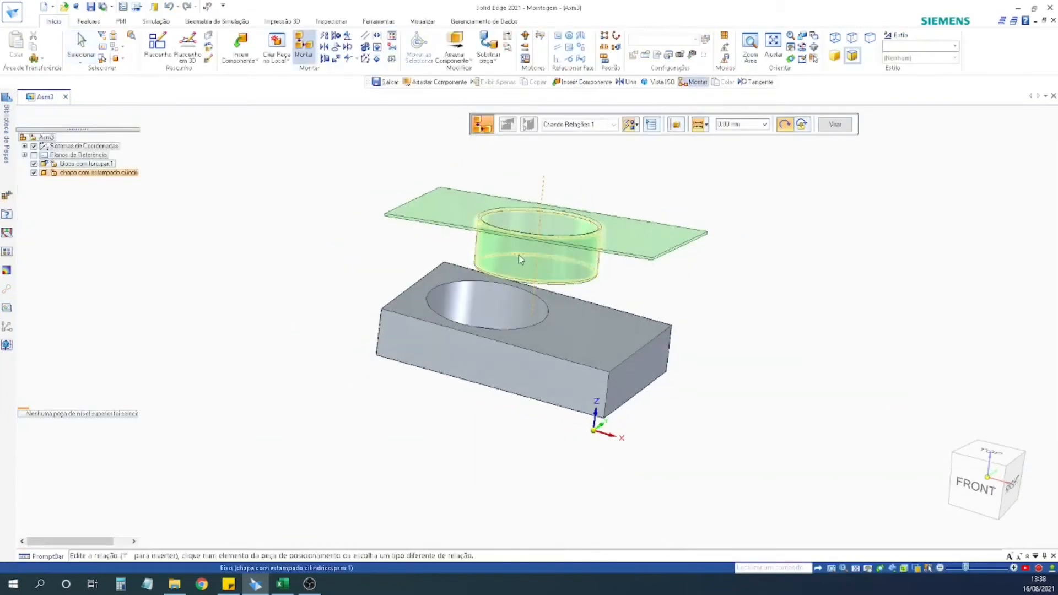
Align the sheet's cylindrical dimple coaxially with the block's hole and mate the sheet's flat face to the block's top face at 0.00 mm.
{"action": "left_click", "coordinate": [538, 268]}
{"action": "left_click", "coordinate": [485, 300]}
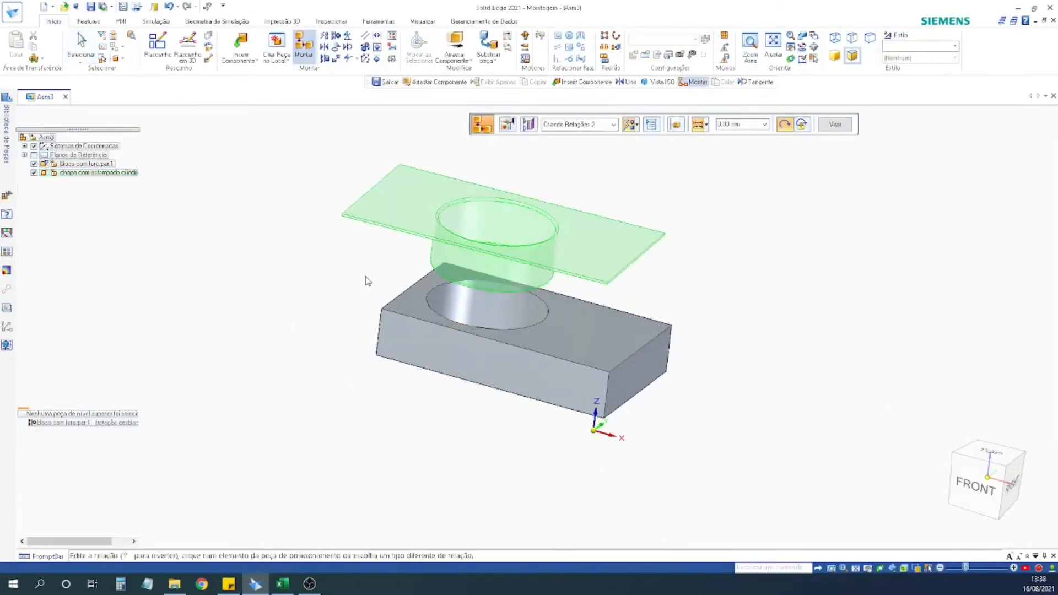
{"action": "middle_click_drag", "start_coordinate": [309, 261], "coordinate": [329, 319]}
{"action": "left_click", "coordinate": [395, 209]}
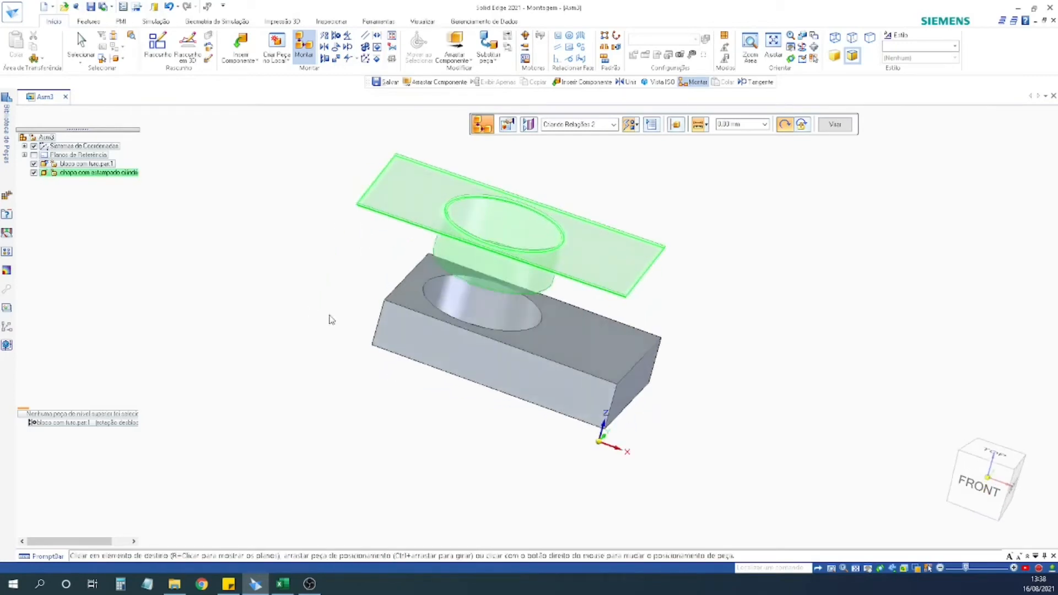
{"action": "left_click", "coordinate": [412, 292]}
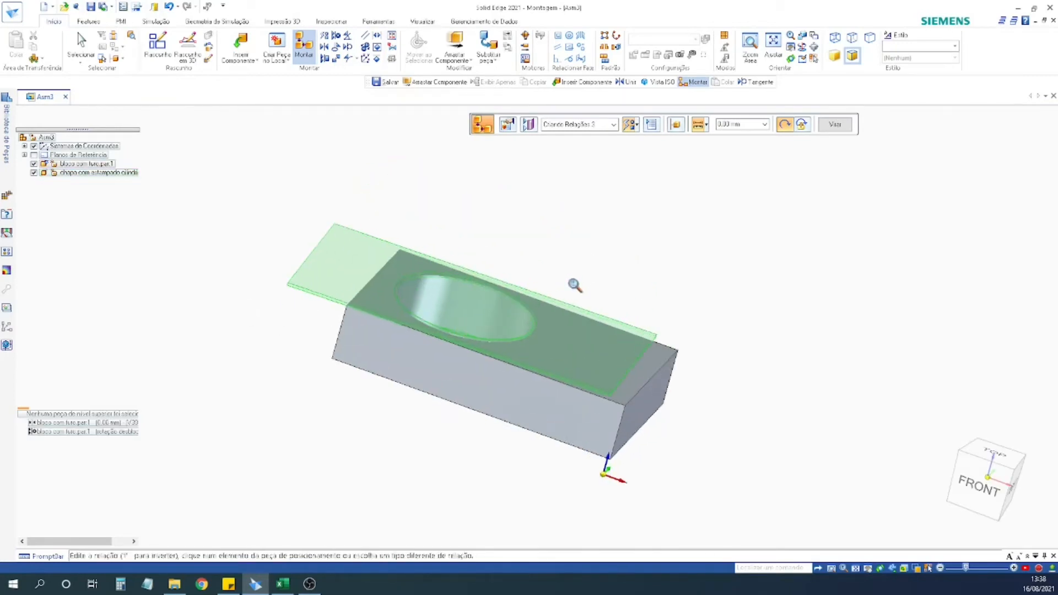
Relate the sheet's long thin side face to the block's matching long side face to remove the sheet's rotation.
{"action": "key", "text": "ctrl+t"}
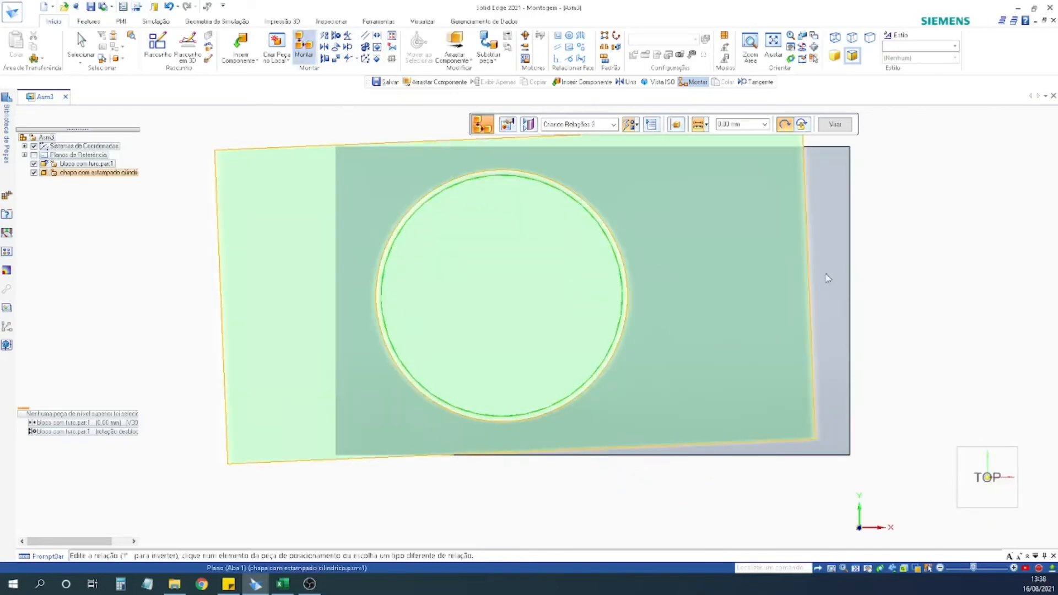
{"action": "middle_click_drag", "start_coordinate": [793, 304], "coordinate": [727, 349], "text": "shift"}
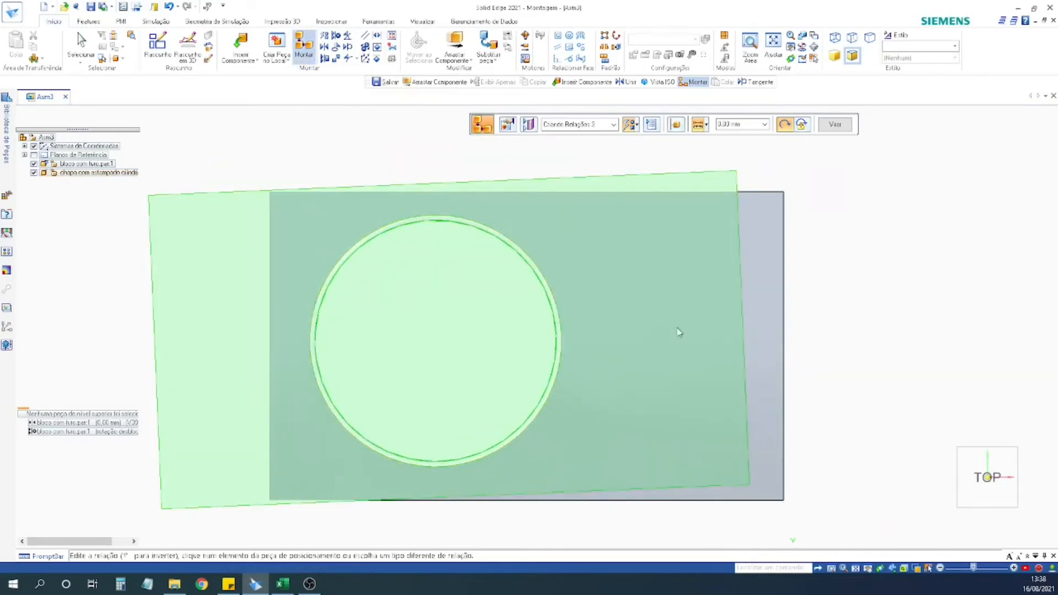
{"action": "key", "text": "ctrl+i"}
{"action": "scroll", "coordinate": [720, 371], "scroll_direction": "up", "scroll_amount": 5}
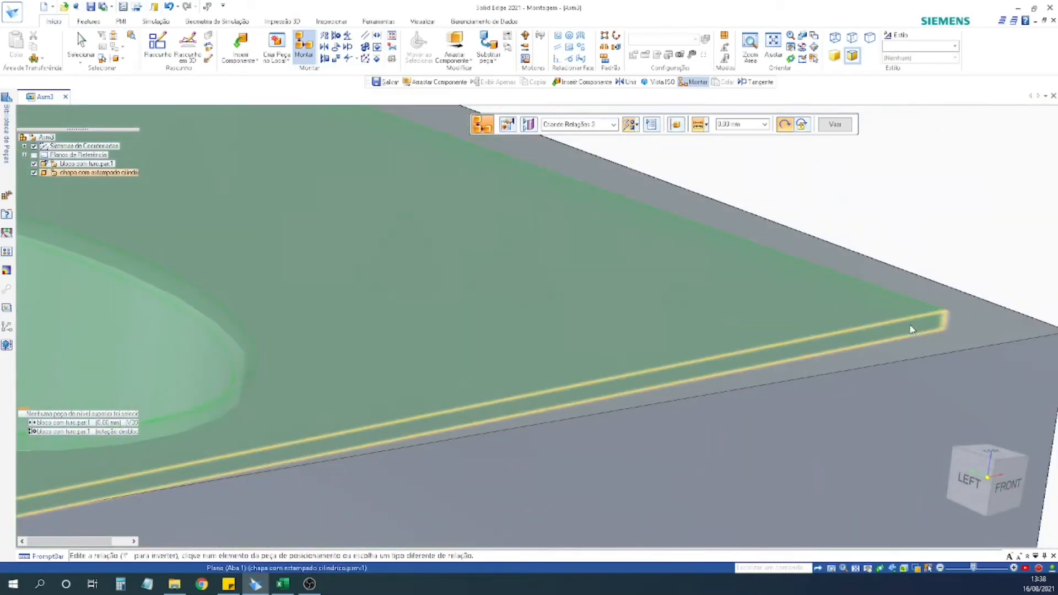
{"action": "left_click", "coordinate": [918, 332]}
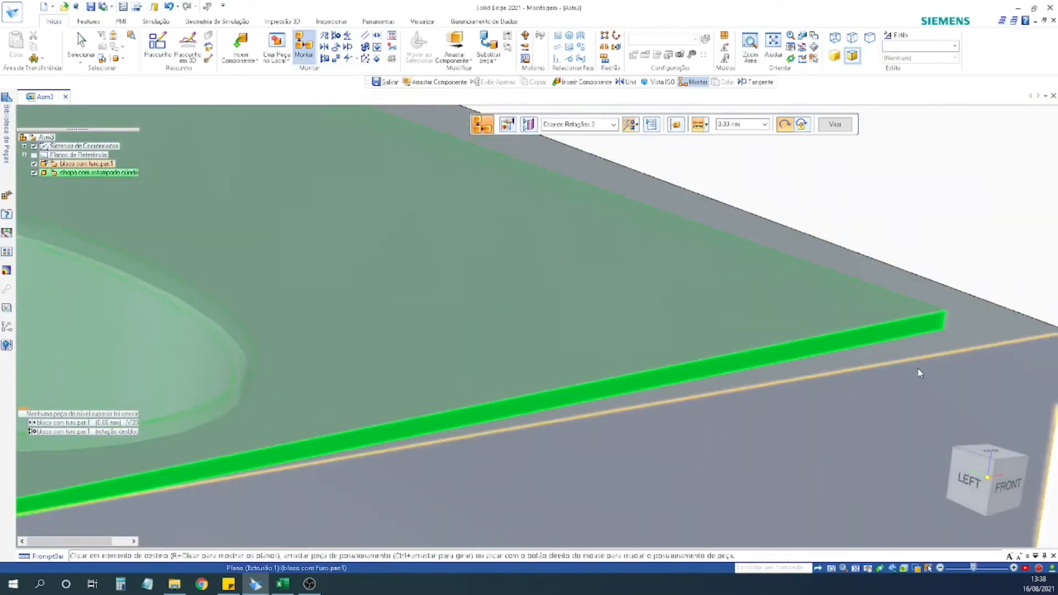
{"action": "left_click", "coordinate": [898, 379]}
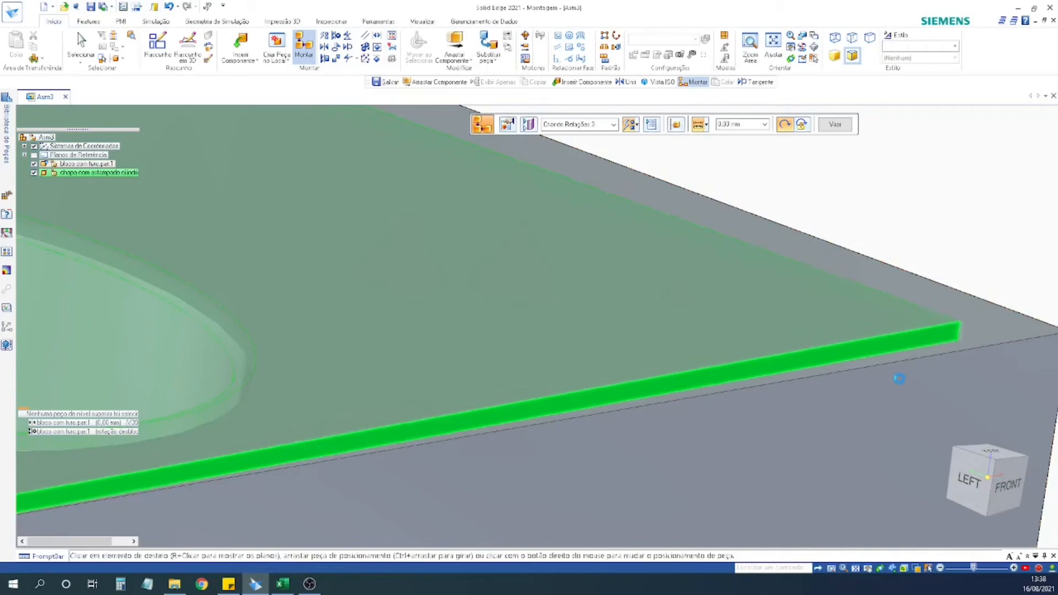
Examine how the sheet sits on the block from above and along their aligned long edges.
{"action": "scroll", "coordinate": [791, 442], "scroll_direction": "down", "scroll_amount": 3}
{"action": "middle_click_drag", "start_coordinate": [805, 407], "coordinate": [799, 472]}
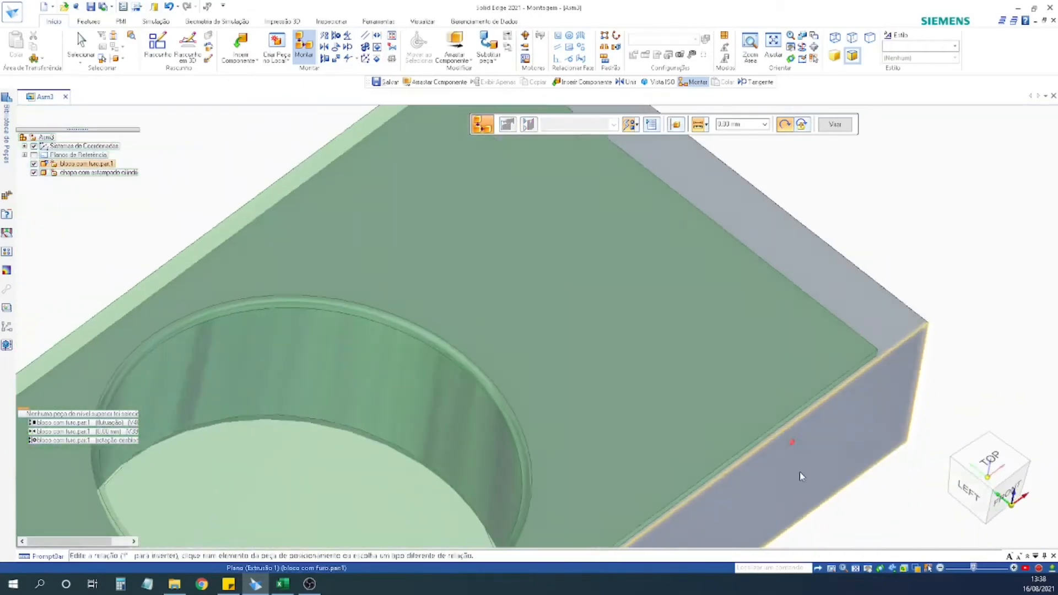
{"action": "scroll", "coordinate": [798, 471], "scroll_direction": "down", "scroll_amount": 4}
{"action": "middle_click_drag", "start_coordinate": [807, 406], "coordinate": [727, 337]}
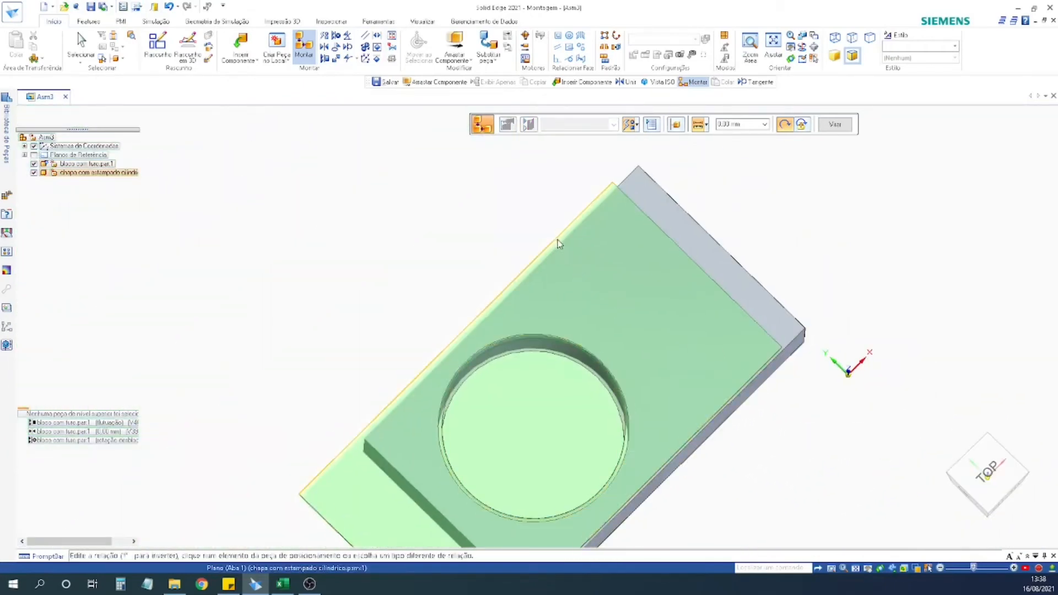
{"action": "scroll", "coordinate": [769, 430], "scroll_direction": "up", "scroll_amount": 2}
{"action": "scroll", "coordinate": [692, 314], "scroll_direction": "up", "scroll_amount": 2}
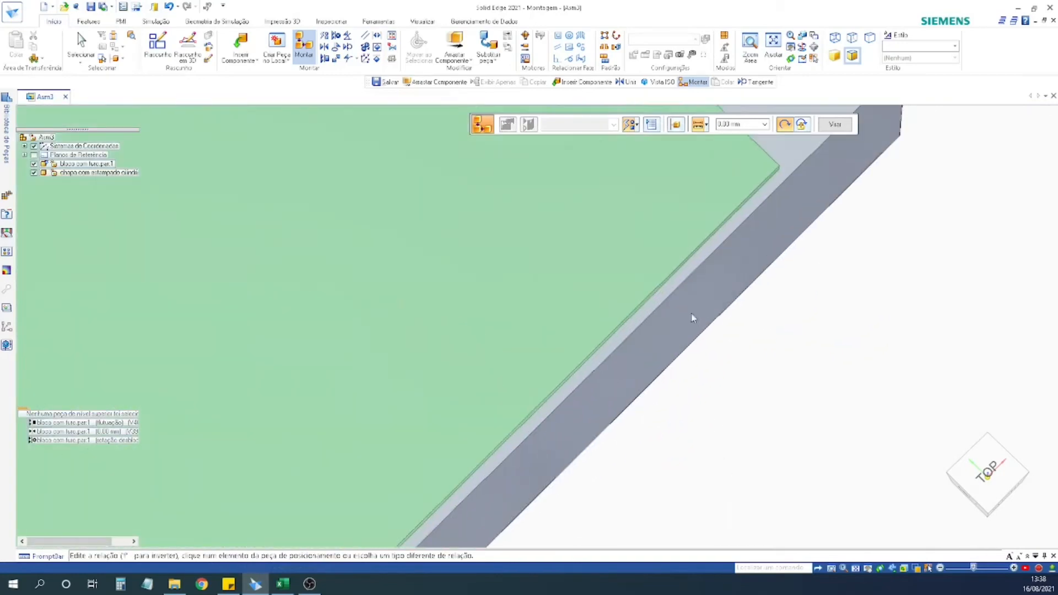
{"action": "scroll", "coordinate": [727, 377], "scroll_direction": "down", "scroll_amount": 2}
{"action": "scroll", "coordinate": [791, 243], "scroll_direction": "down", "scroll_amount": 2}
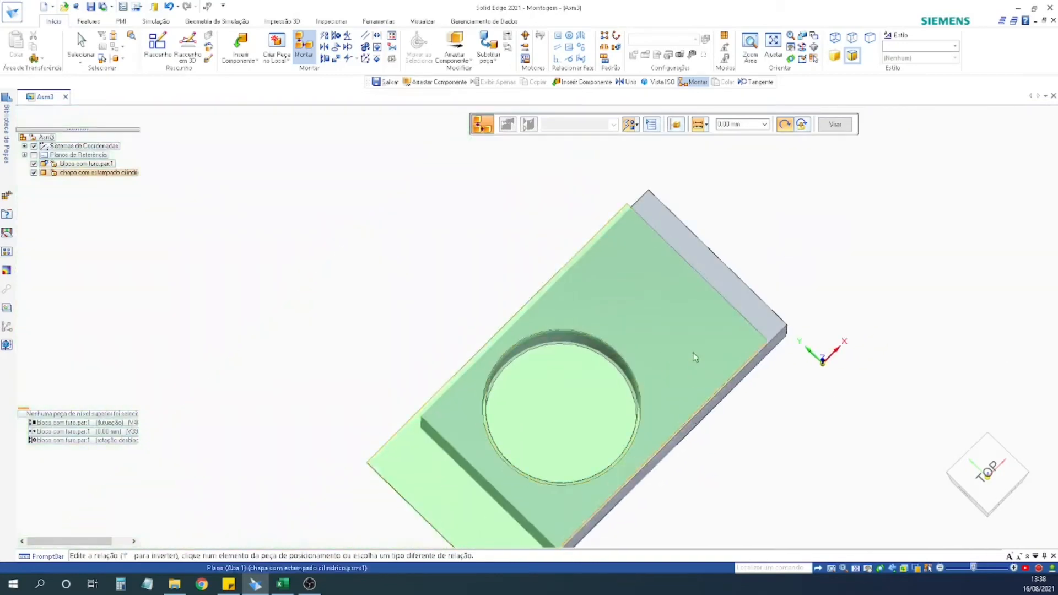
{"action": "middle_click_drag", "start_coordinate": [694, 359], "coordinate": [389, 360]}
Save the assembly as "bloco e chapa" in the "aula de demonstração" folder.
{"action": "left_click", "coordinate": [91, 9]}
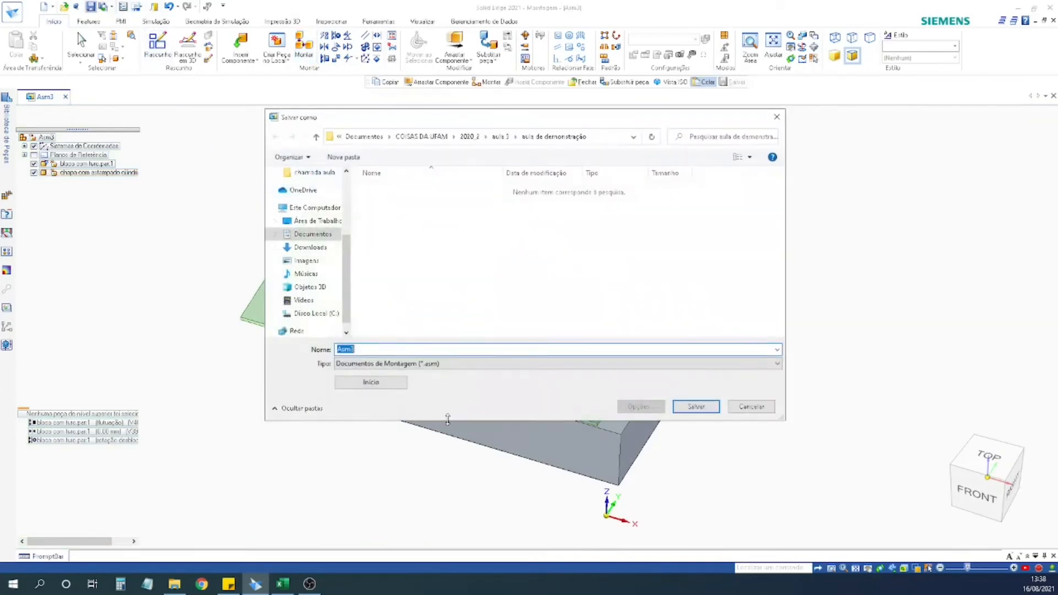
{"action": "type", "text": "bloco e chapa"}
{"action": "left_click", "coordinate": [696, 409]}
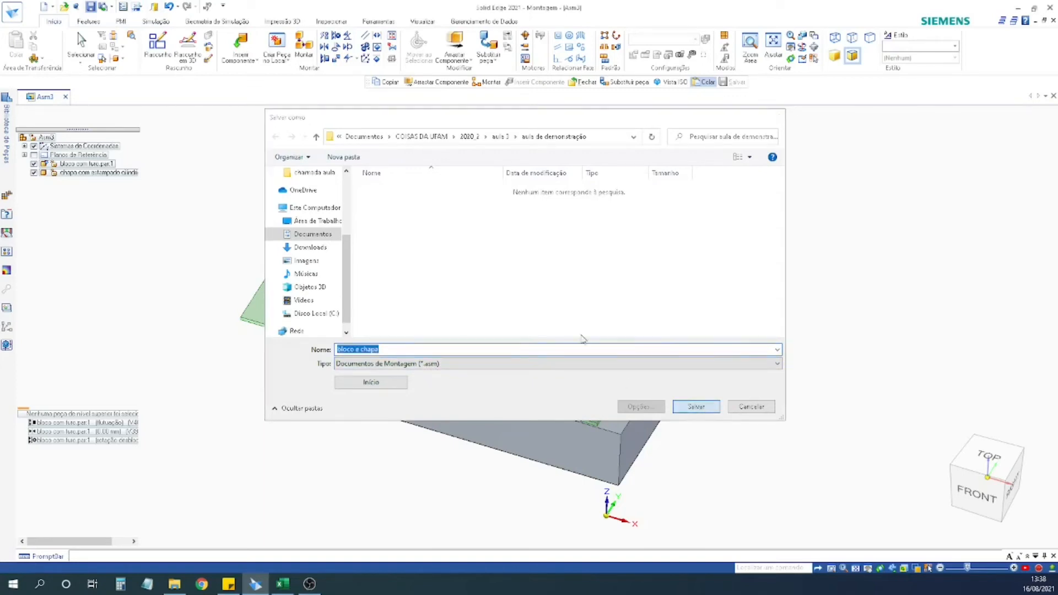
Switch to File Explorer and open the folder Documentos > COISAS DA UFAM > 2020_2 > aula 3 > aula de demonstração.
{"action": "left_click", "coordinate": [174, 584]}
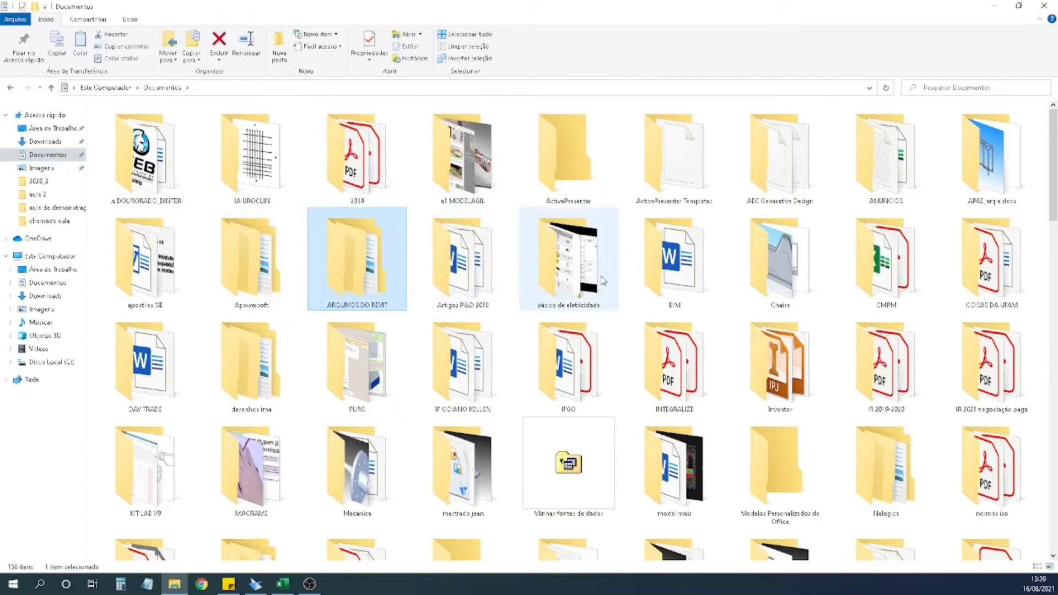
{"action": "left_click", "coordinate": [568, 265]}
{"action": "left_click", "coordinate": [342, 383]}
{"action": "double_click", "coordinate": [359, 367]}
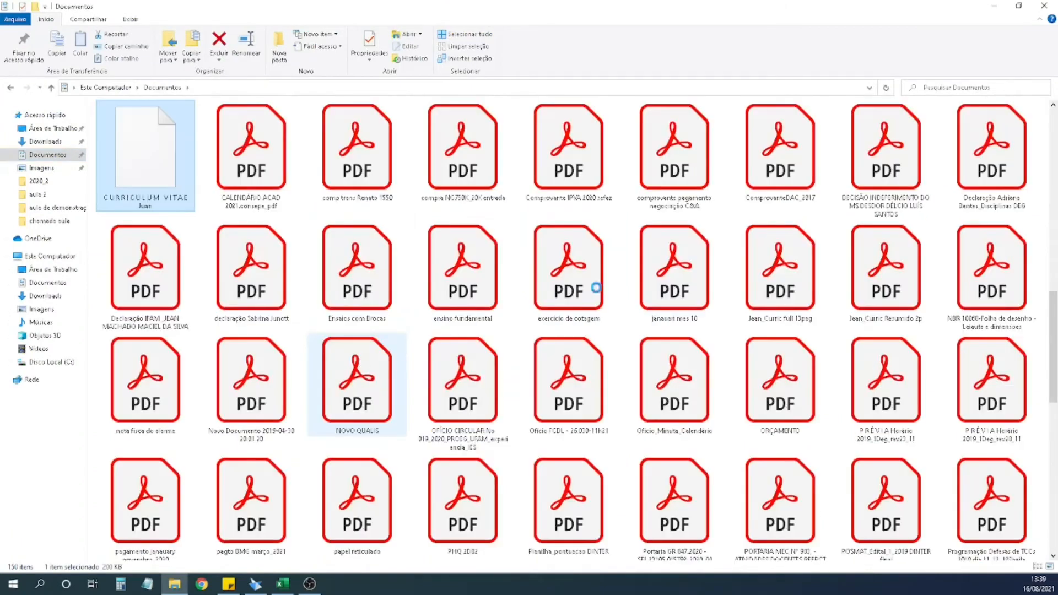
{"action": "scroll", "coordinate": [370, 276], "scroll_direction": "up", "scroll_amount": 3}
{"action": "key", "text": "alt+Left"}
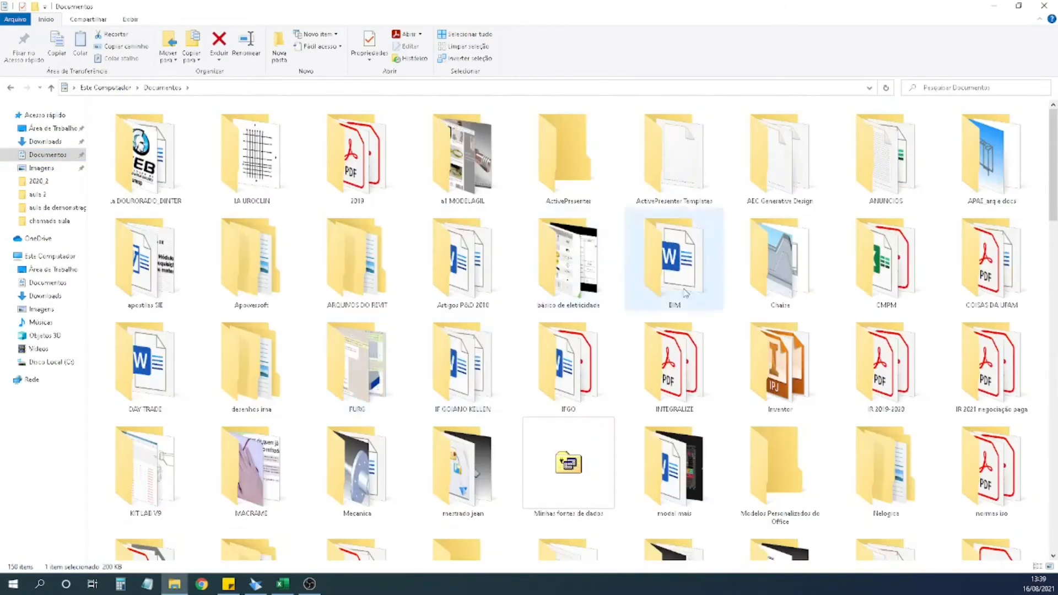
{"action": "double_click", "coordinate": [992, 259]}
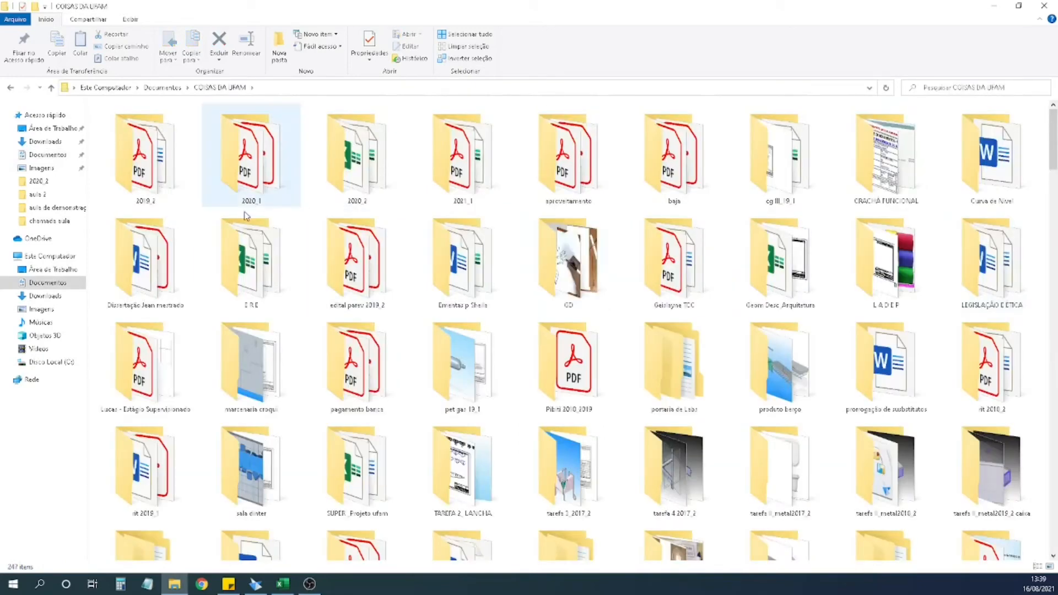
{"action": "double_click", "coordinate": [349, 165]}
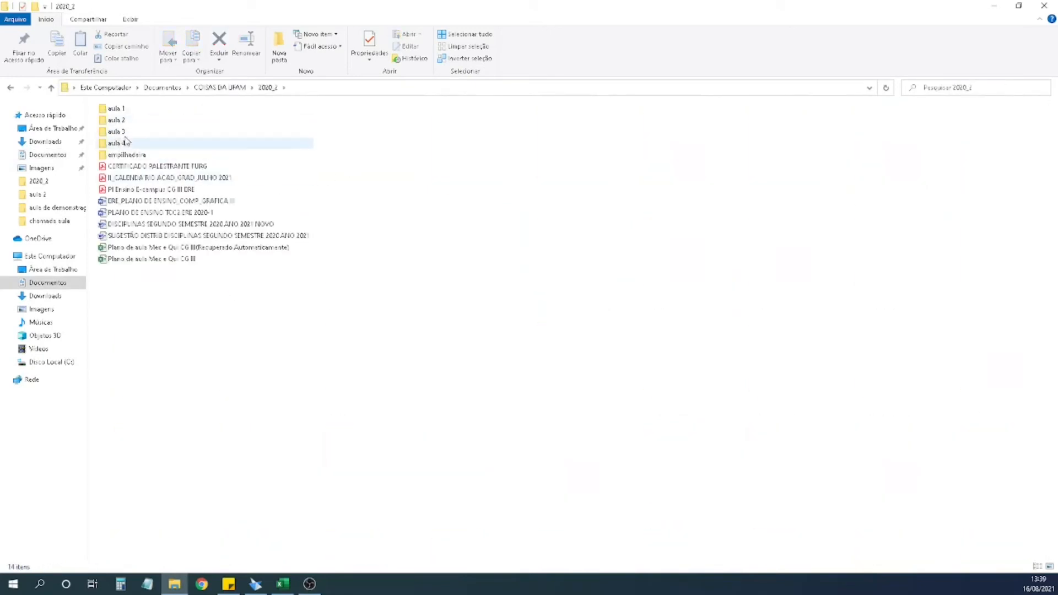
{"action": "double_click", "coordinate": [126, 132]}
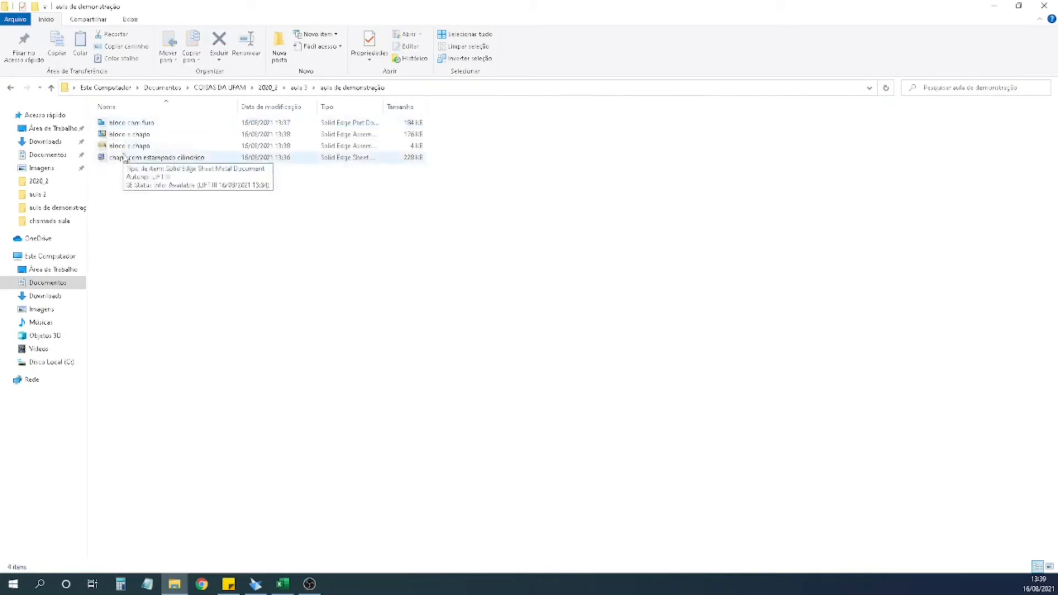
Widen the file type column and compare the types of the block, sheet, assembly and assembly configuration files.
{"action": "left_click", "coordinate": [136, 125]}
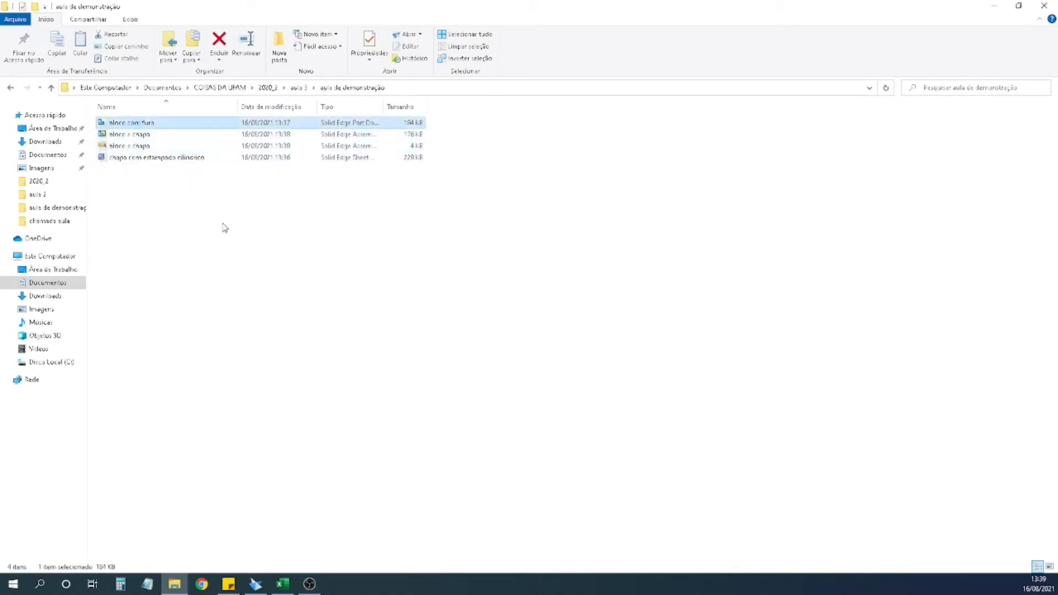
{"action": "left_click_drag", "start_coordinate": [382, 107], "coordinate": [443, 106]}
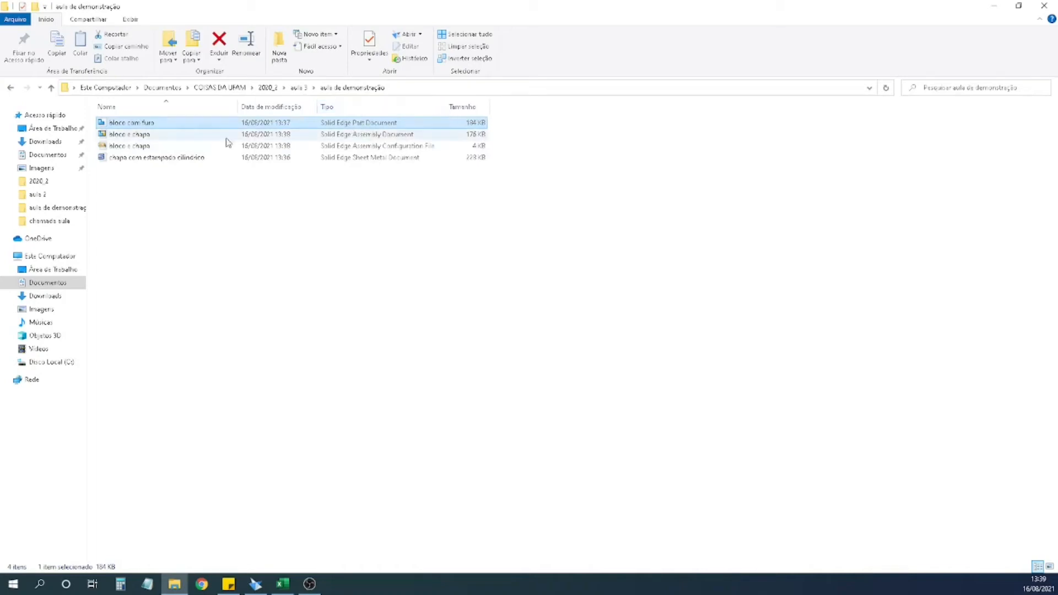
{"action": "left_click", "coordinate": [131, 160]}
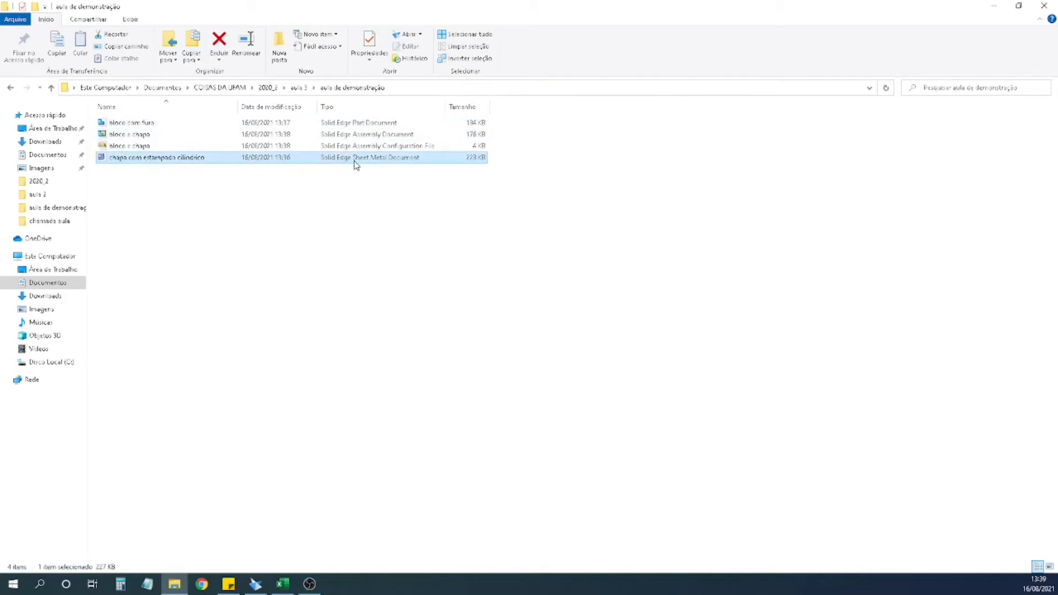
{"action": "left_click", "coordinate": [141, 138]}
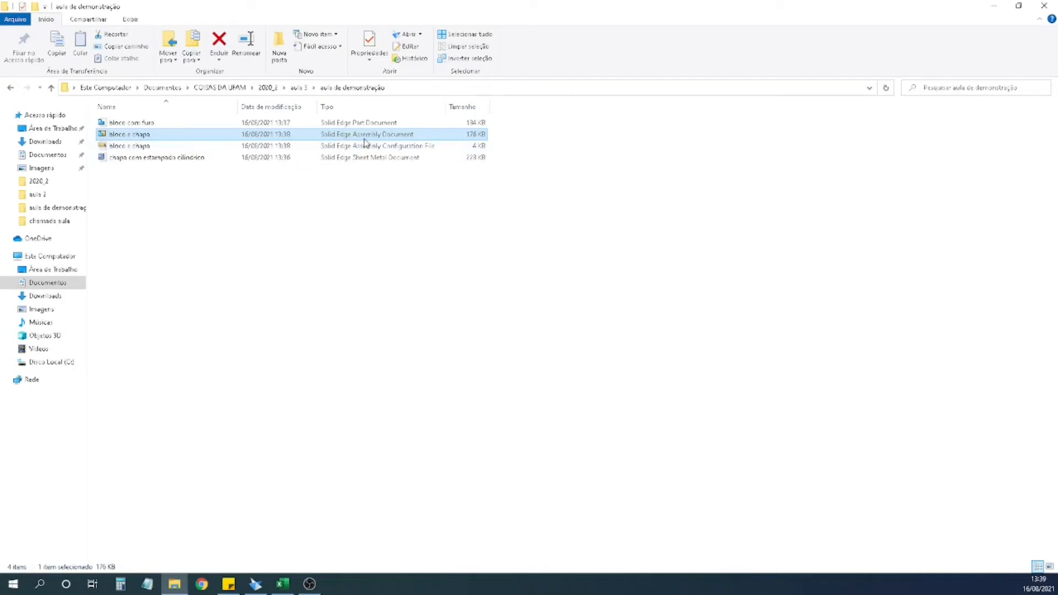
{"action": "left_click", "coordinate": [128, 148]}
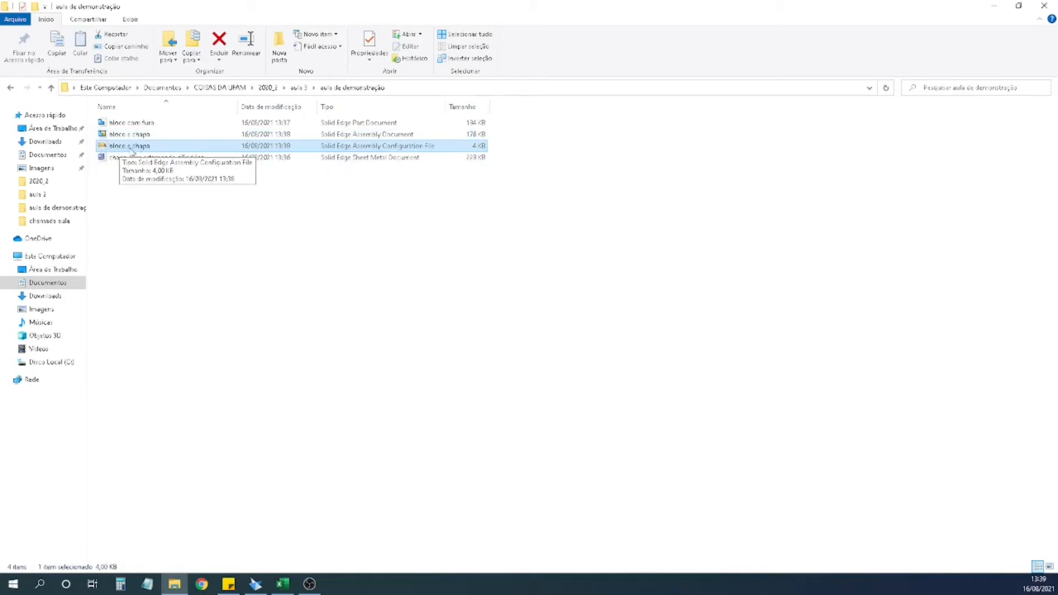
Examine the part, assembly, configuration and sheet metal files in the aula de demonstração folder.
{"action": "left_click", "coordinate": [119, 148]}
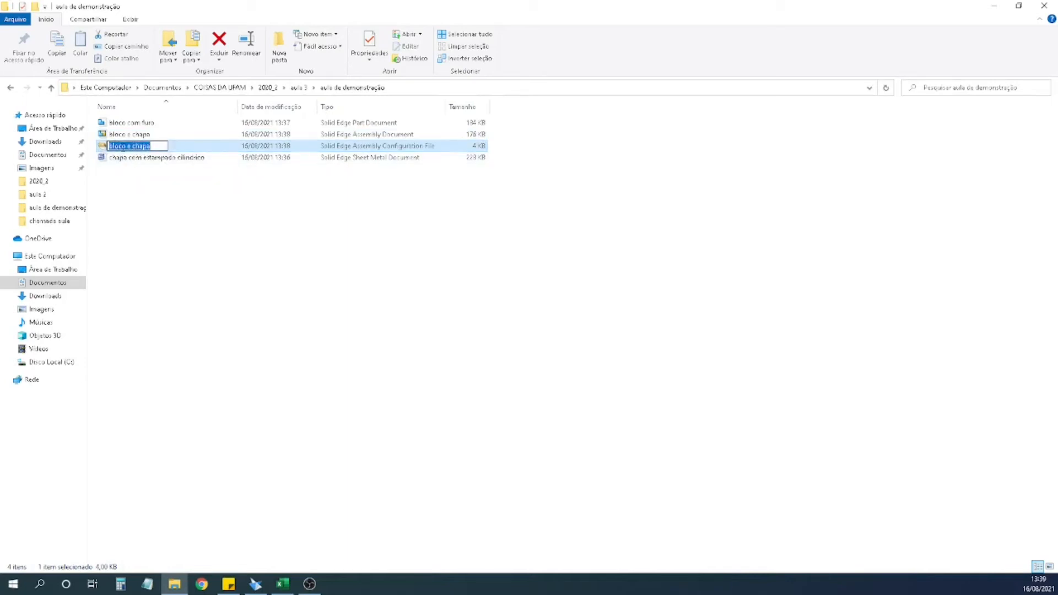
{"action": "left_click", "coordinate": [126, 123]}
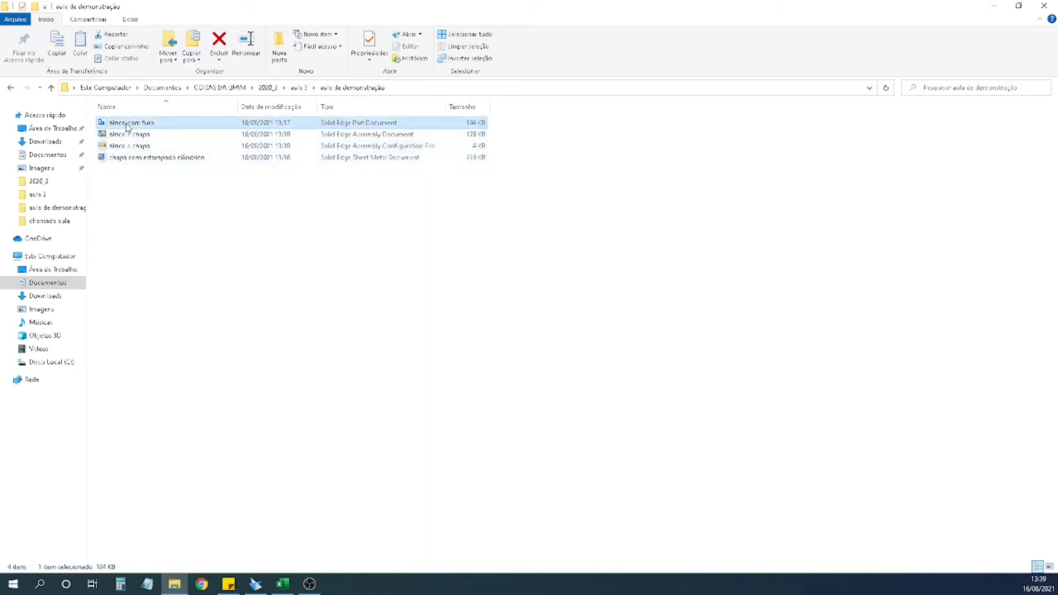
{"action": "left_click", "coordinate": [122, 159]}
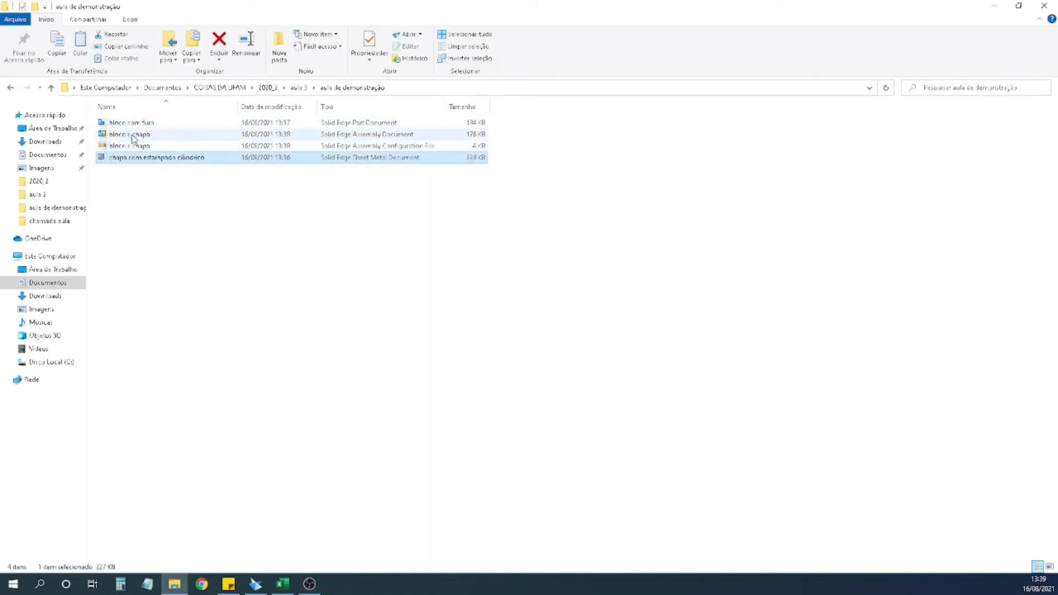
{"action": "left_click", "coordinate": [127, 136]}
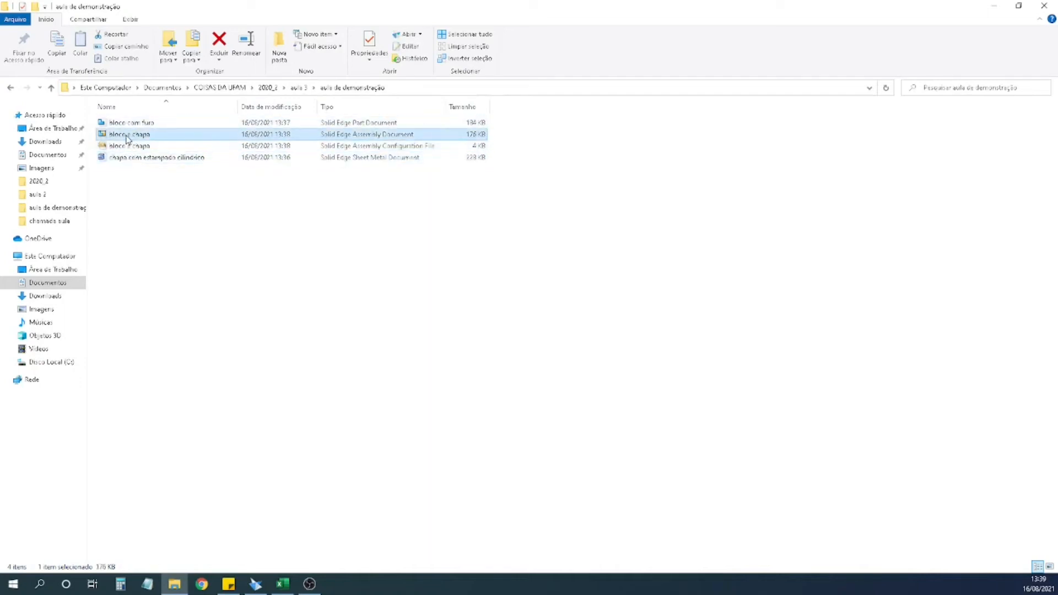
{"action": "left_click", "coordinate": [118, 147]}
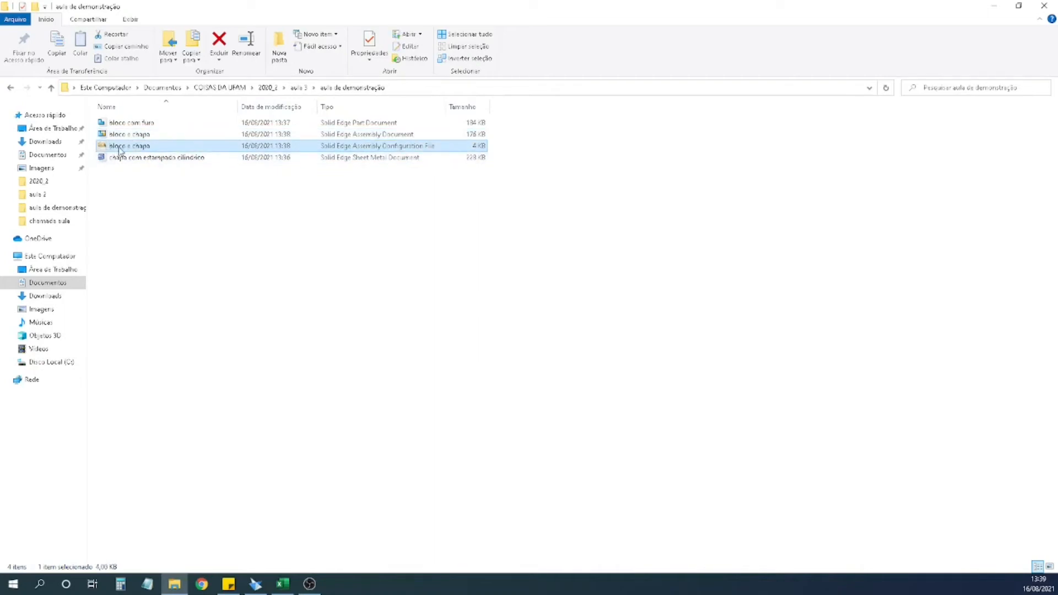
{"action": "left_click", "coordinate": [124, 148]}
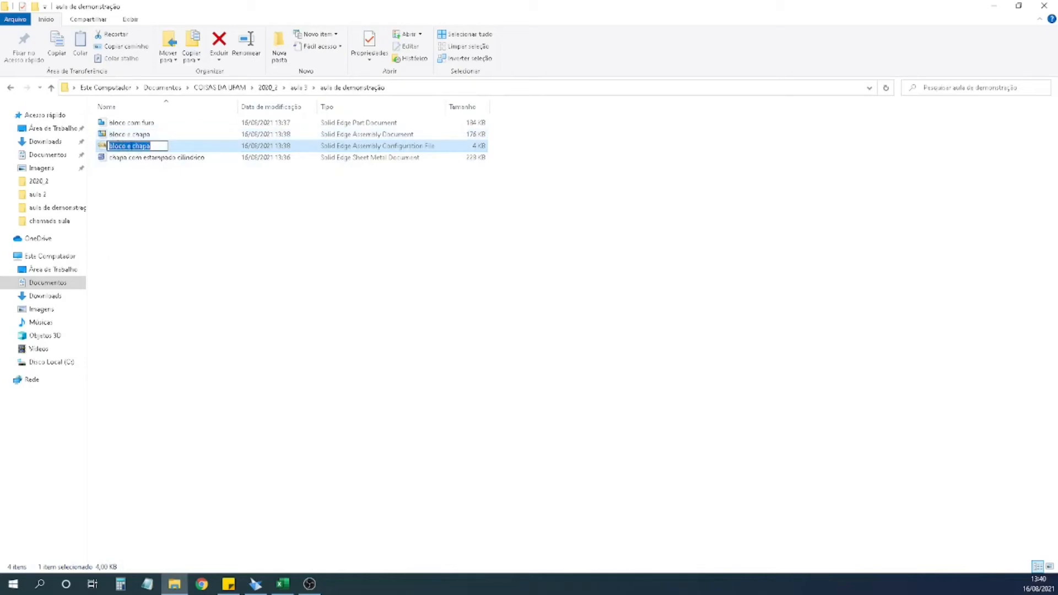
{"action": "left_click", "coordinate": [124, 125]}
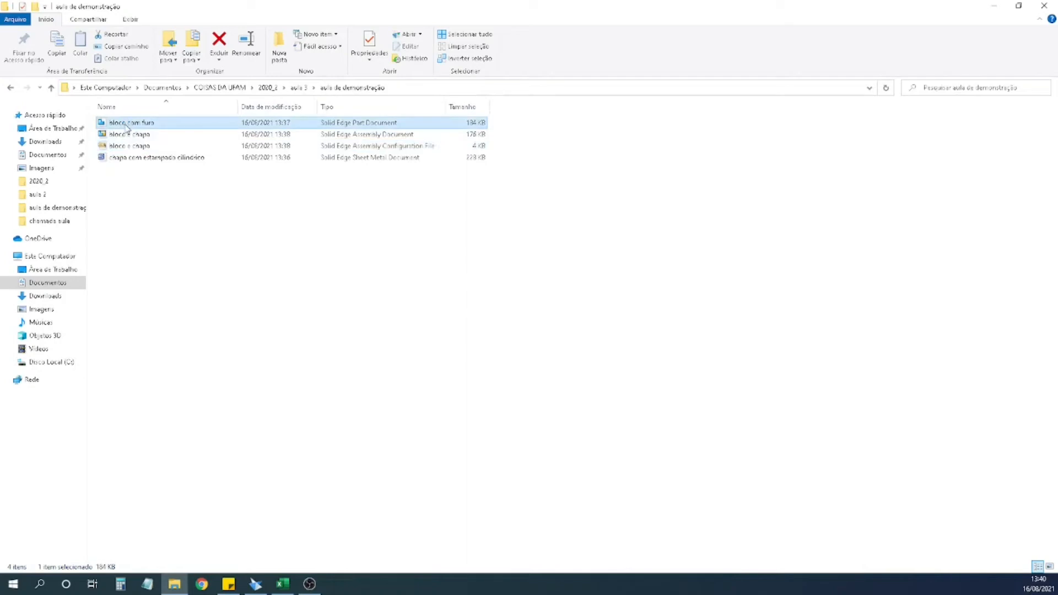
{"action": "left_click", "coordinate": [116, 160]}
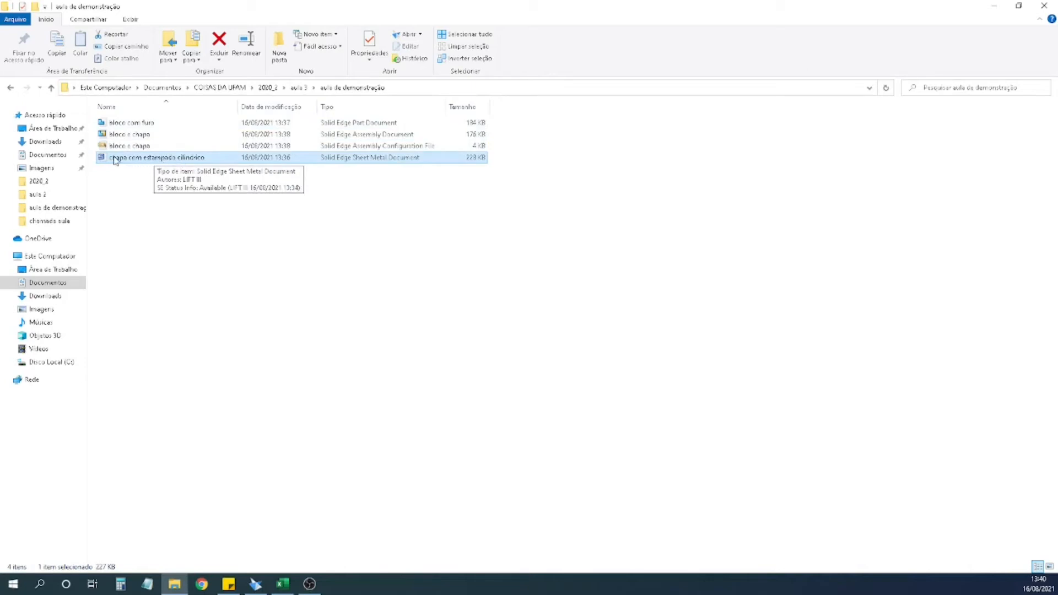
{"action": "left_click", "coordinate": [119, 136]}
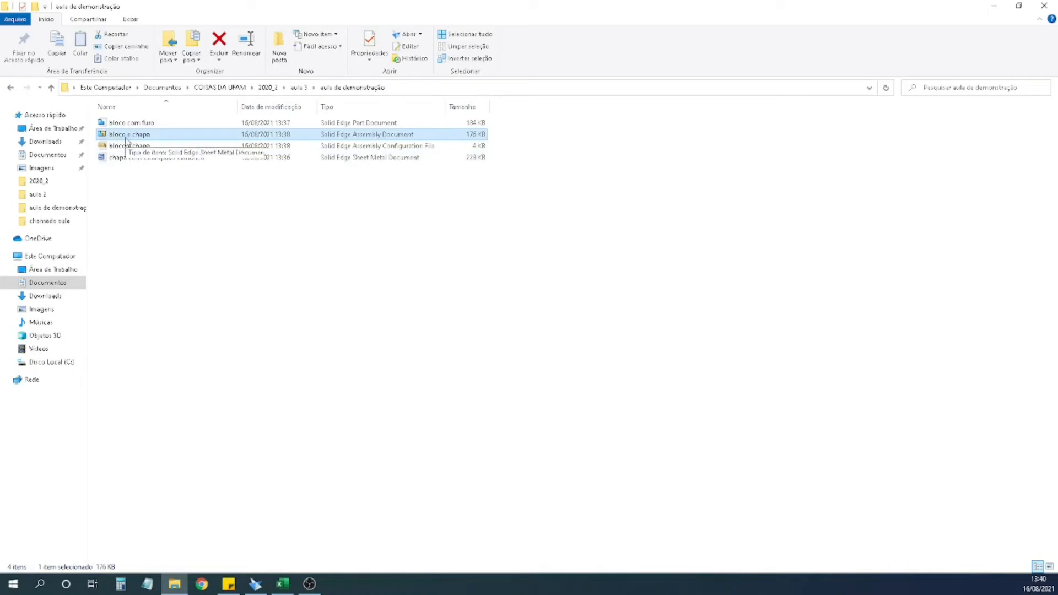
{"action": "left_click", "coordinate": [131, 176]}
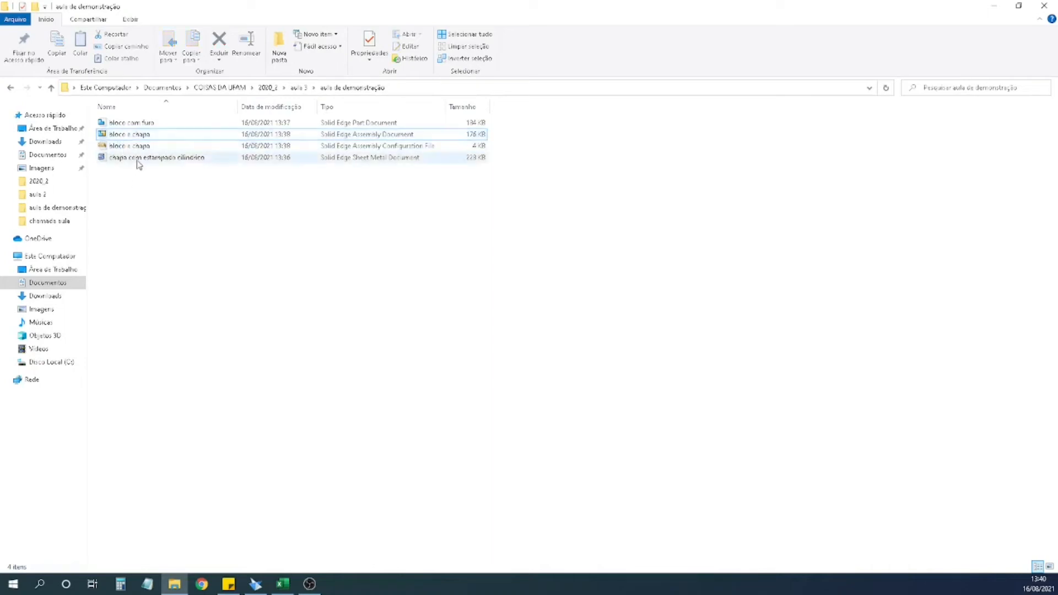
{"action": "left_click", "coordinate": [131, 137]}
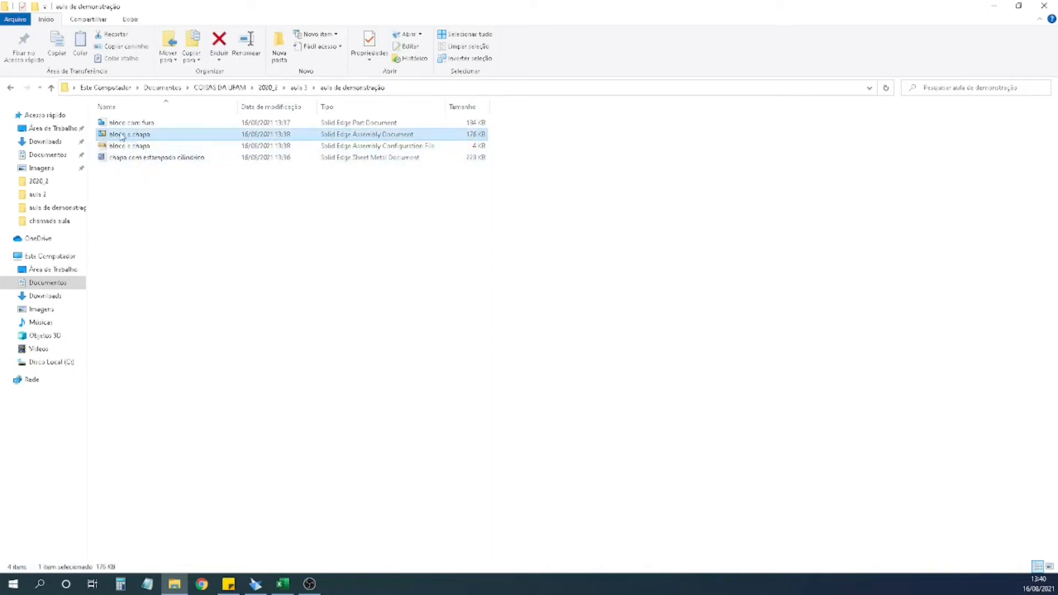
Switch to Solid Edge and save the bloco e chapa assembly.
{"action": "middle_click_drag", "start_coordinate": [611, 246], "coordinate": [510, 259]}
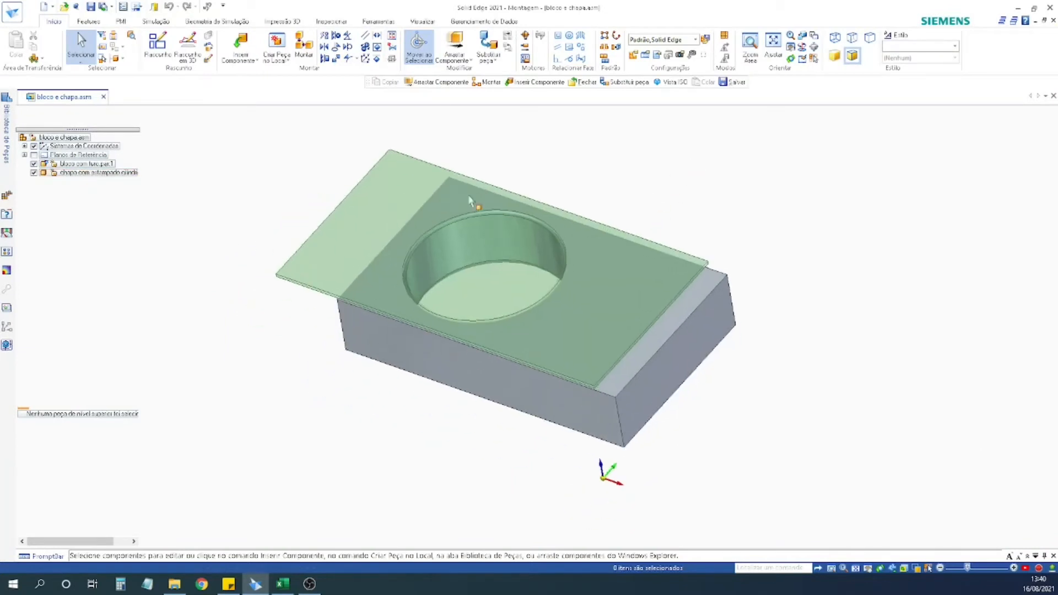
{"action": "left_click", "coordinate": [90, 8]}
Create a new draft document from the Detalhamento ISO em unidades métricas template.
{"action": "left_click", "coordinate": [19, 7]}
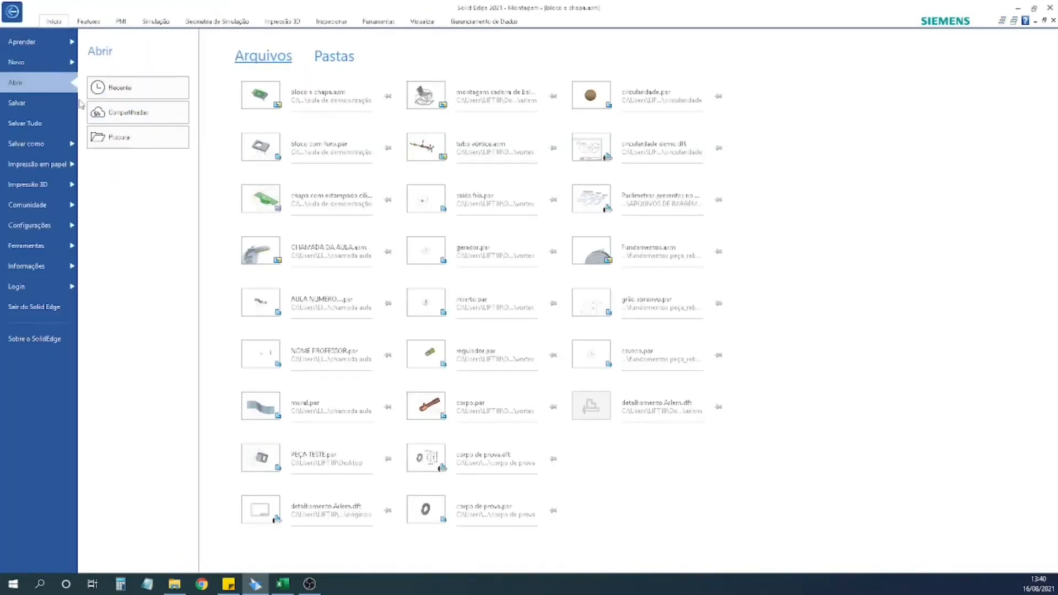
{"action": "left_click", "coordinate": [45, 61]}
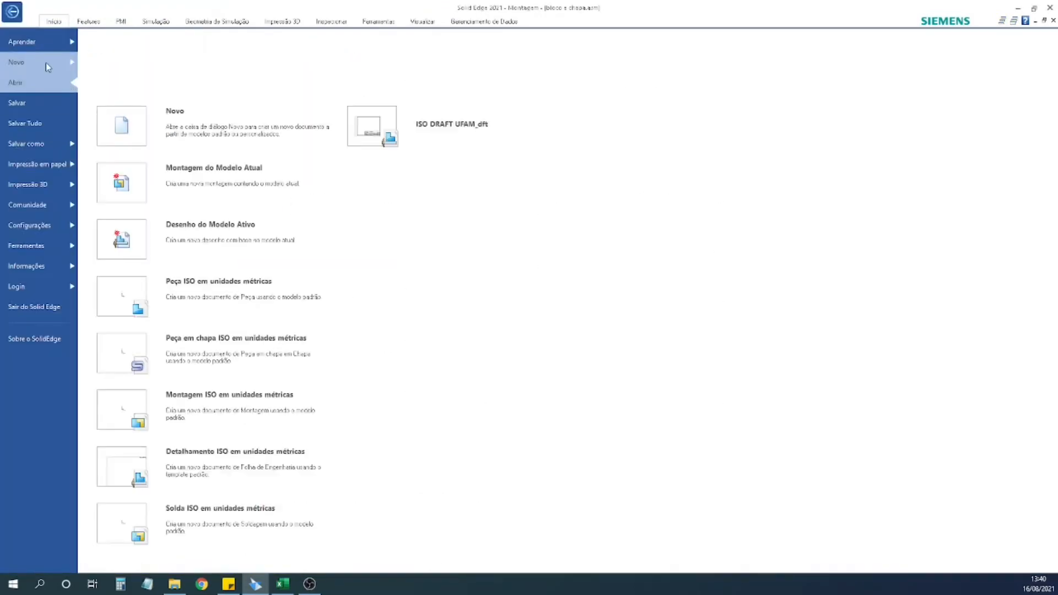
{"action": "left_click", "coordinate": [197, 470]}
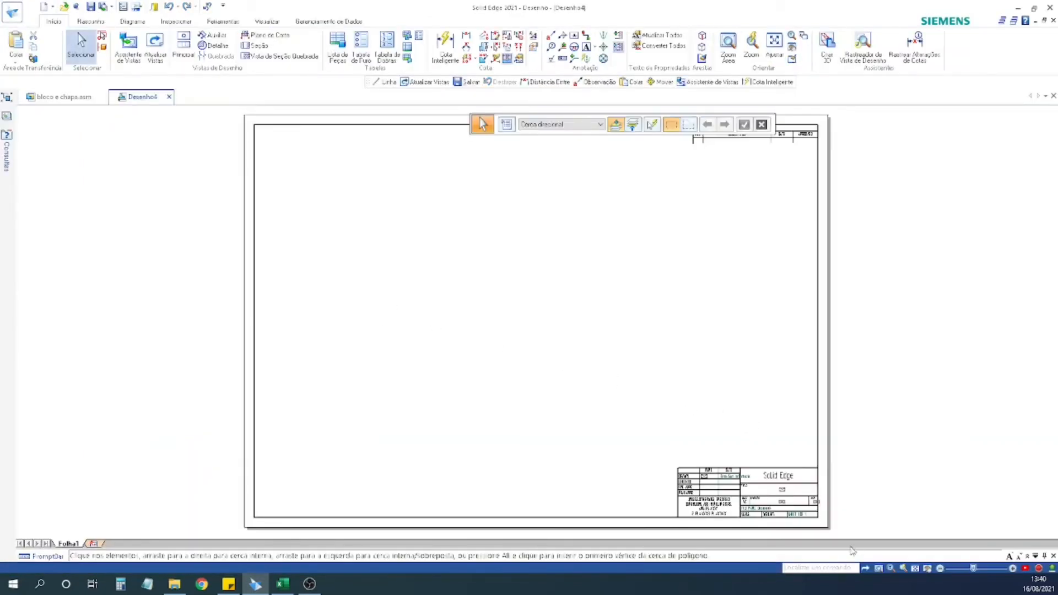
Inspect the default title block on the drawing sheet and close this draft document.
{"action": "scroll", "coordinate": [782, 523], "scroll_direction": "up", "scroll_amount": 5}
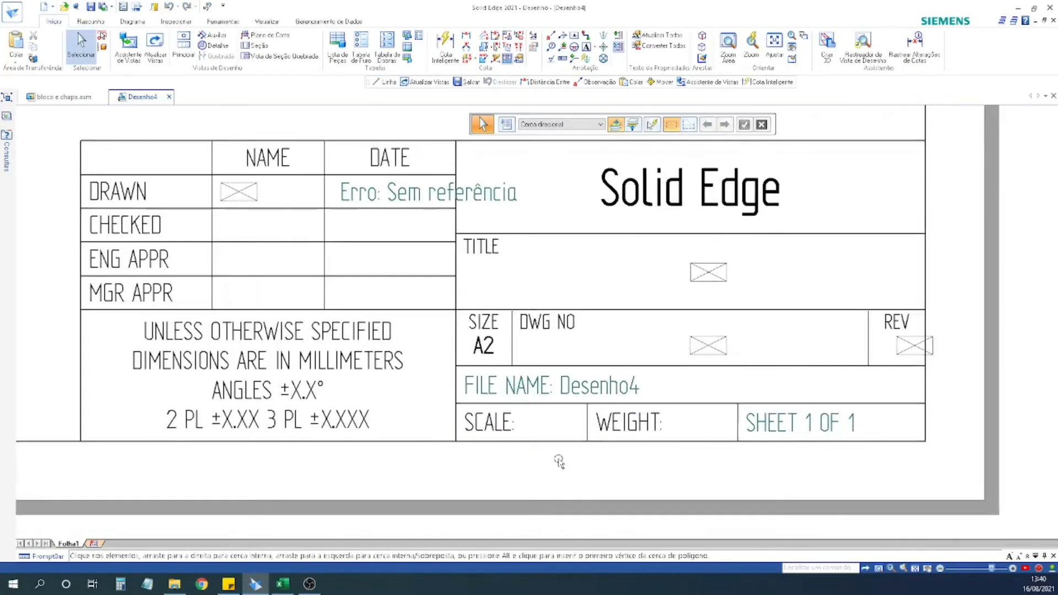
{"action": "scroll", "coordinate": [558, 461], "scroll_direction": "down", "scroll_amount": 1}
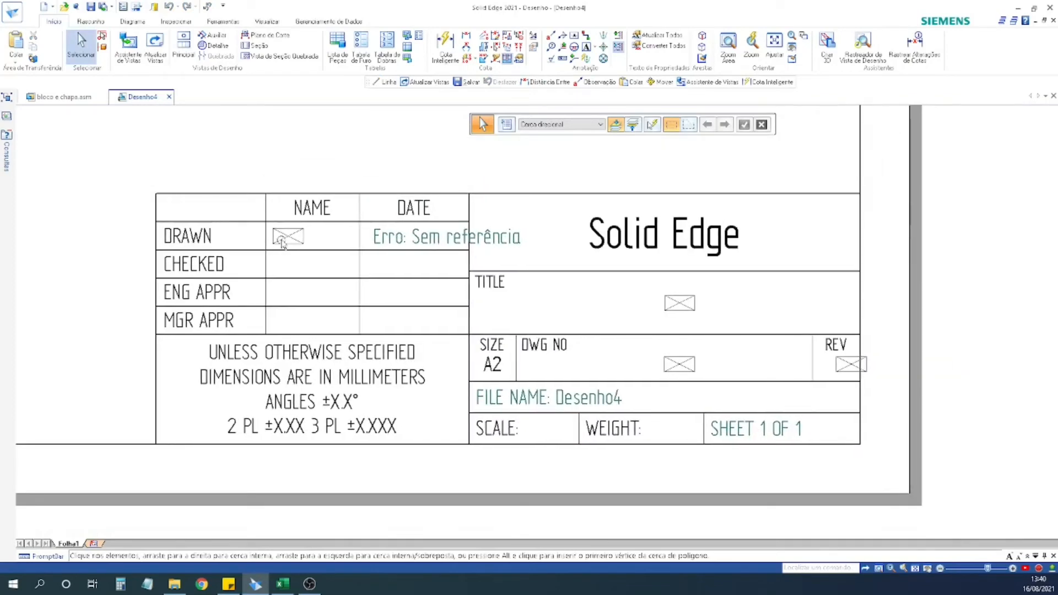
{"action": "scroll", "coordinate": [418, 315], "scroll_direction": "down", "scroll_amount": 5}
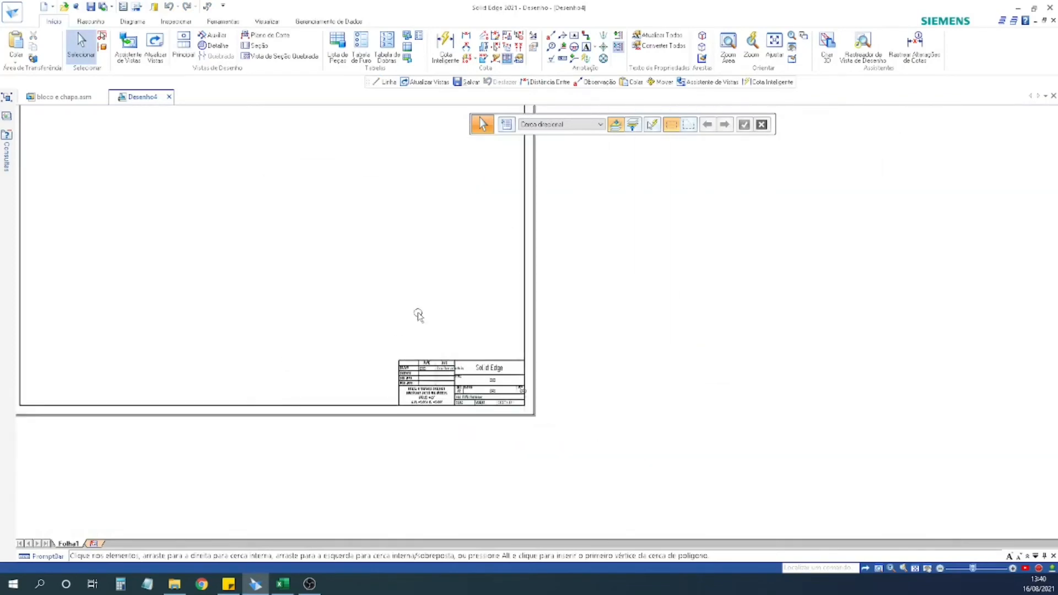
{"action": "scroll", "coordinate": [583, 389], "scroll_direction": "down", "scroll_amount": 2}
{"action": "mouse_move", "coordinate": [418, 315]}
{"action": "middle_mouse_down"}
{"action": "mouse_move", "coordinate": [608, 396]}
{"action": "mouse_move", "coordinate": [602, 402]}
{"action": "middle_mouse_up"}
{"action": "scroll", "coordinate": [557, 394], "scroll_direction": "up", "scroll_amount": 4}
{"action": "scroll", "coordinate": [599, 392], "scroll_direction": "down", "scroll_amount": 4}
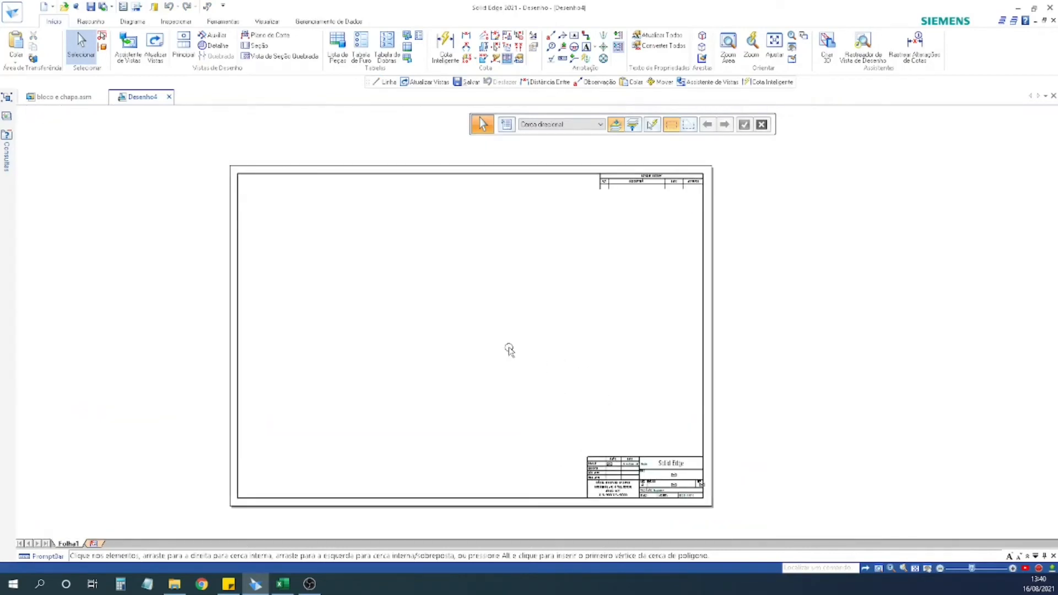
{"action": "left_click", "coordinate": [1053, 20]}
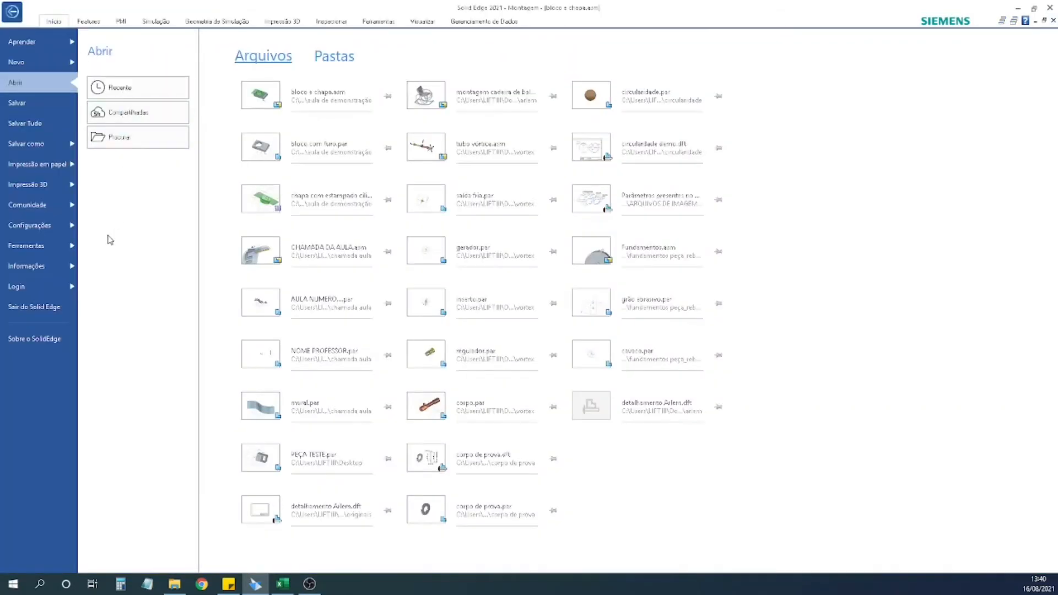
Create a new draft document from the ISO DRAFT UFAM_dft template.
{"action": "left_click", "coordinate": [33, 66]}
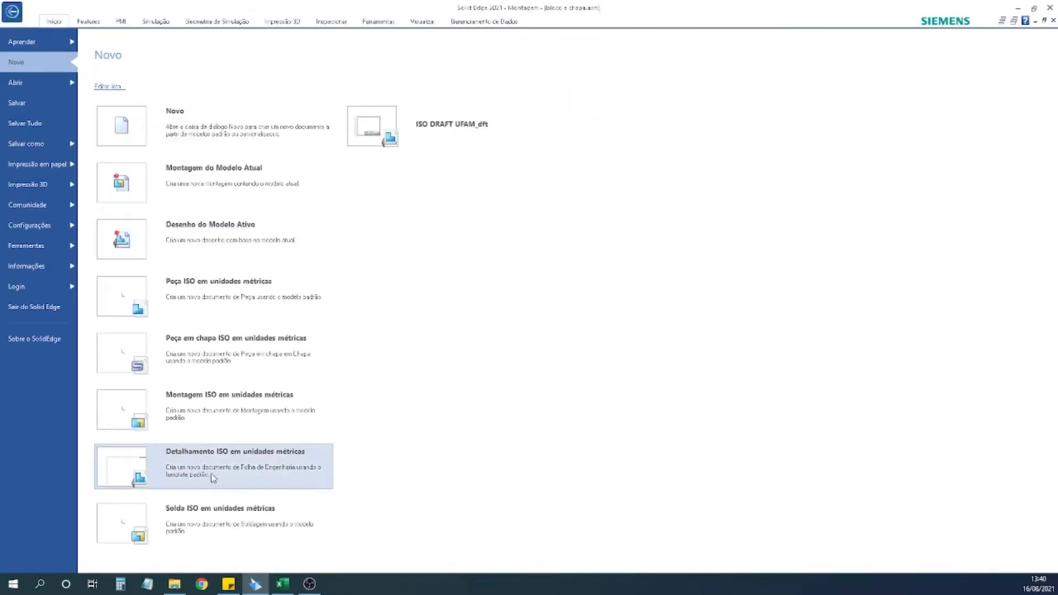
{"action": "left_click", "coordinate": [427, 127]}
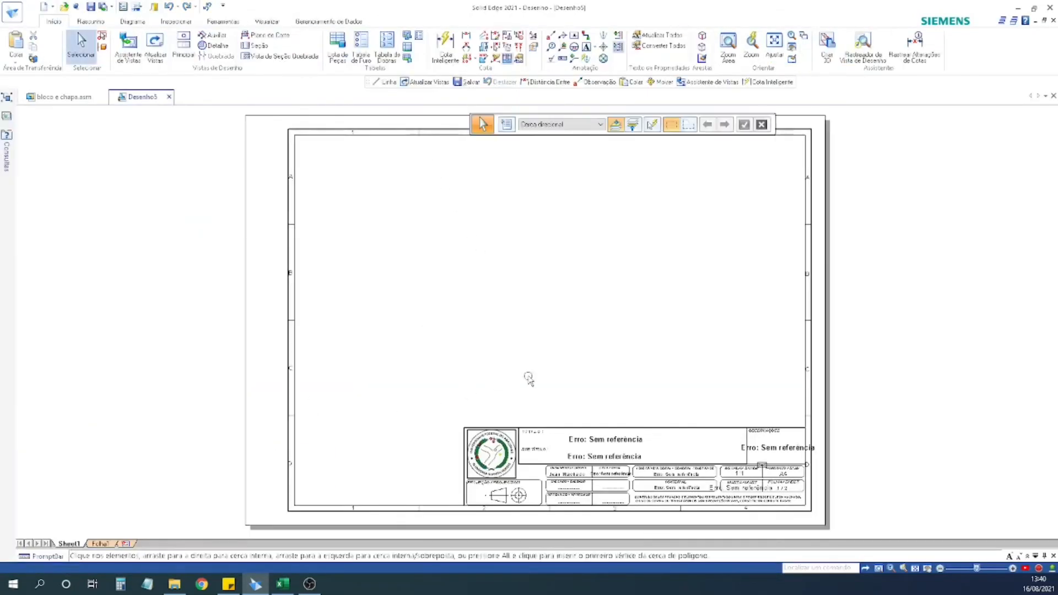
Examine the border, title block and format fields on Sheet1 and Folha1 of the new draft.
{"action": "scroll", "coordinate": [638, 511], "scroll_direction": "up", "scroll_amount": 3}
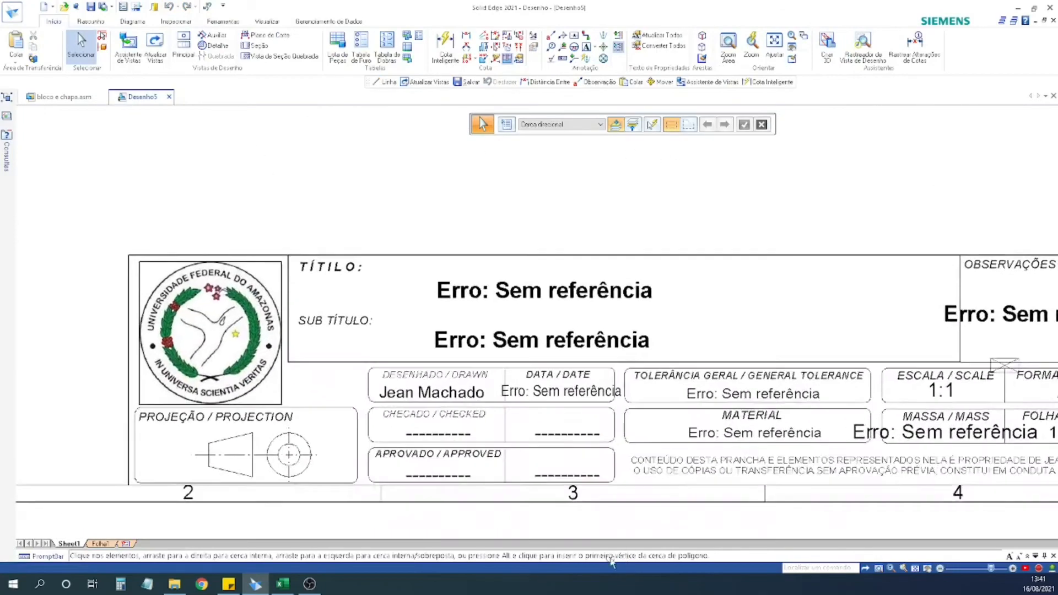
{"action": "scroll", "coordinate": [503, 477], "scroll_direction": "down", "scroll_amount": 1}
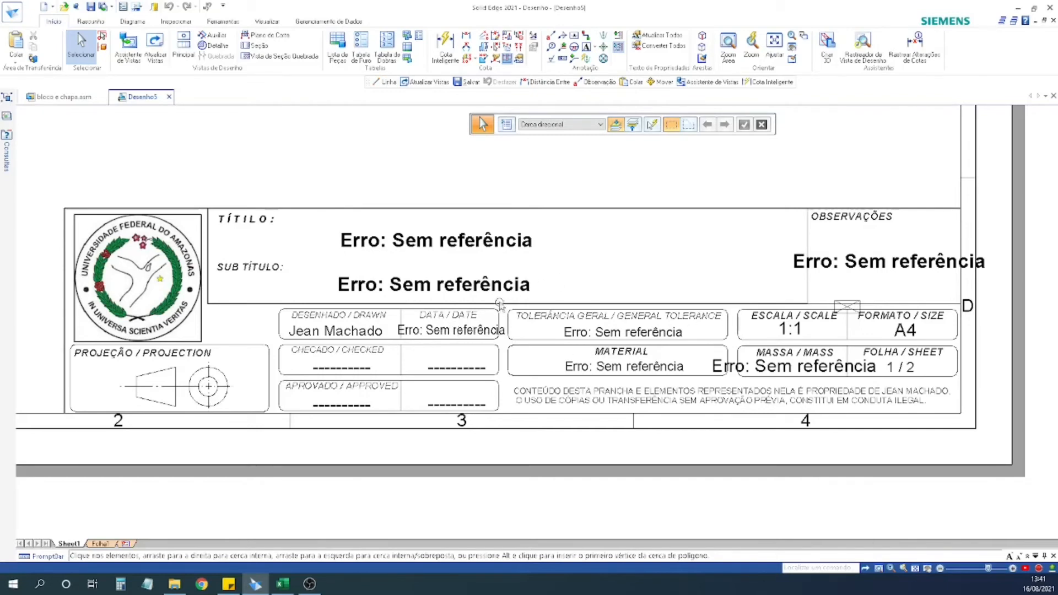
{"action": "scroll", "coordinate": [499, 303], "scroll_direction": "down", "scroll_amount": 5}
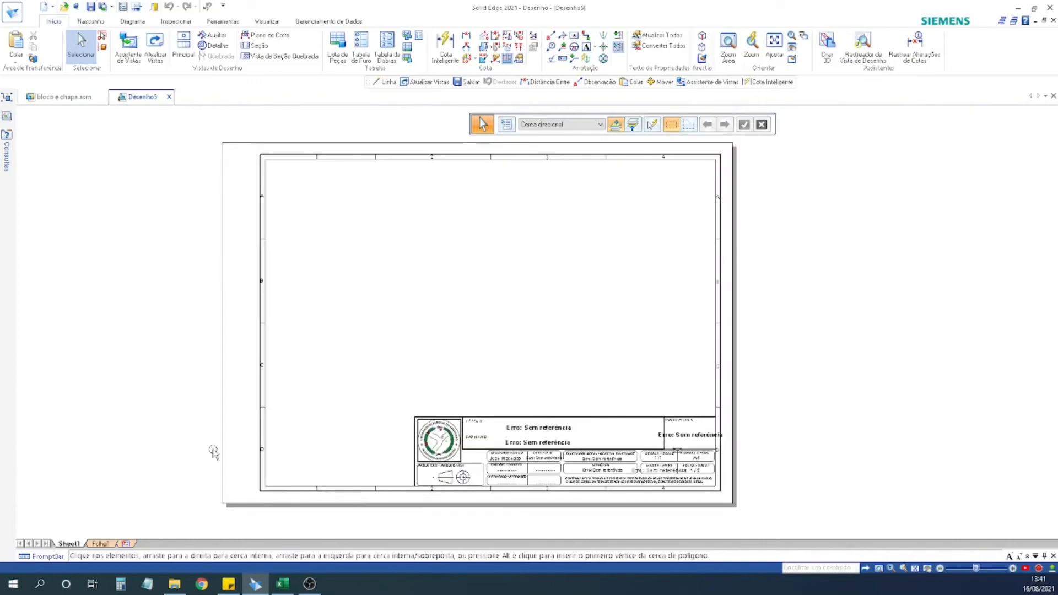
{"action": "left_click", "coordinate": [101, 544]}
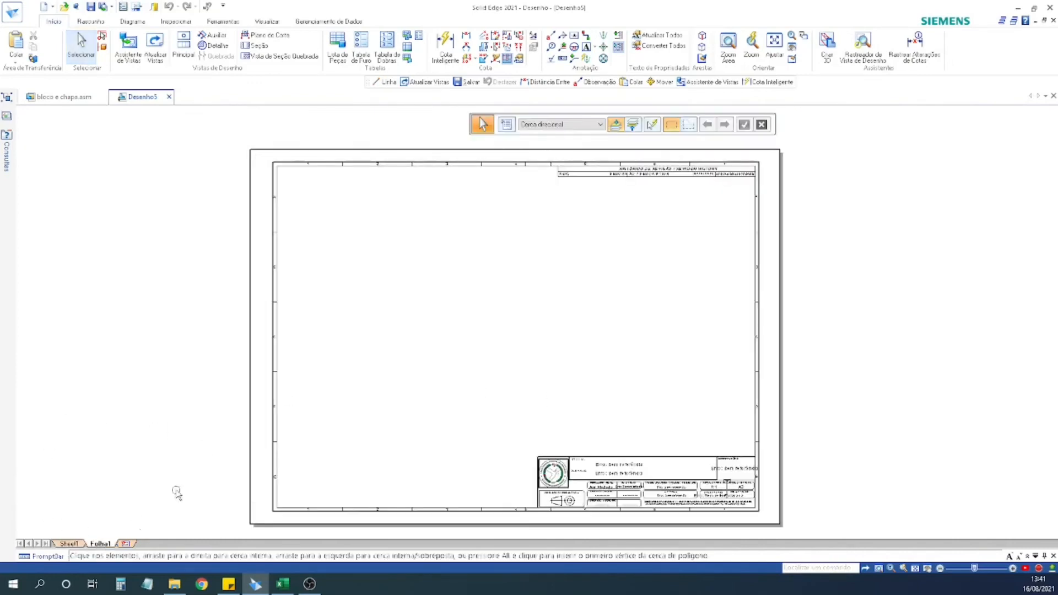
{"action": "mouse_move", "coordinate": [451, 390]}
{"action": "middle_mouse_down"}
{"action": "mouse_move", "coordinate": [420, 366]}
{"action": "mouse_move", "coordinate": [408, 383]}
{"action": "middle_mouse_up"}
{"action": "scroll", "coordinate": [408, 384], "scroll_direction": "up", "scroll_amount": 2}
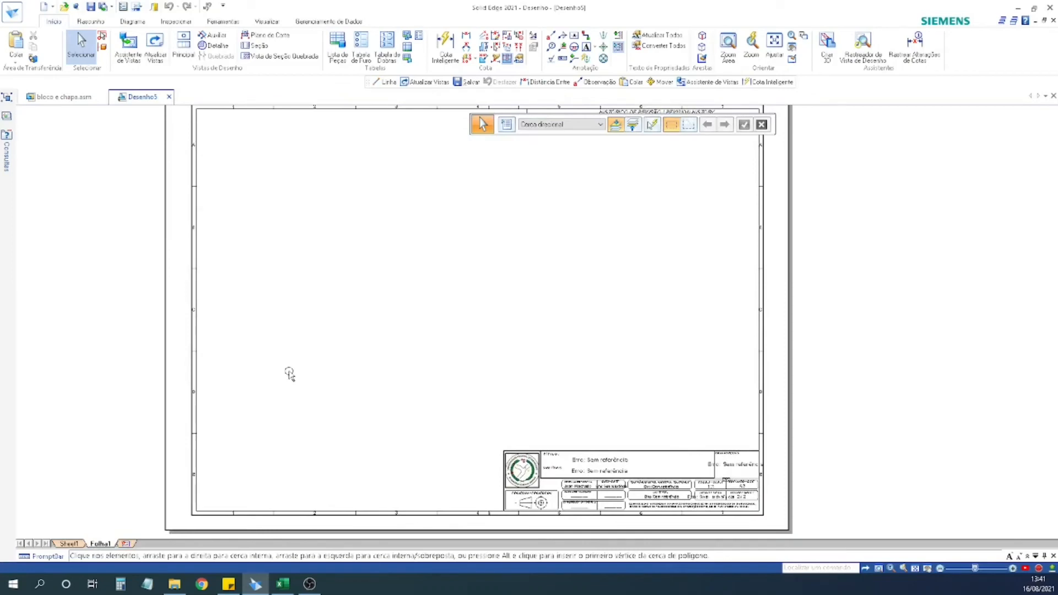
{"action": "scroll", "coordinate": [341, 386], "scroll_direction": "down", "scroll_amount": 1}
{"action": "scroll", "coordinate": [616, 524], "scroll_direction": "up", "scroll_amount": 5}
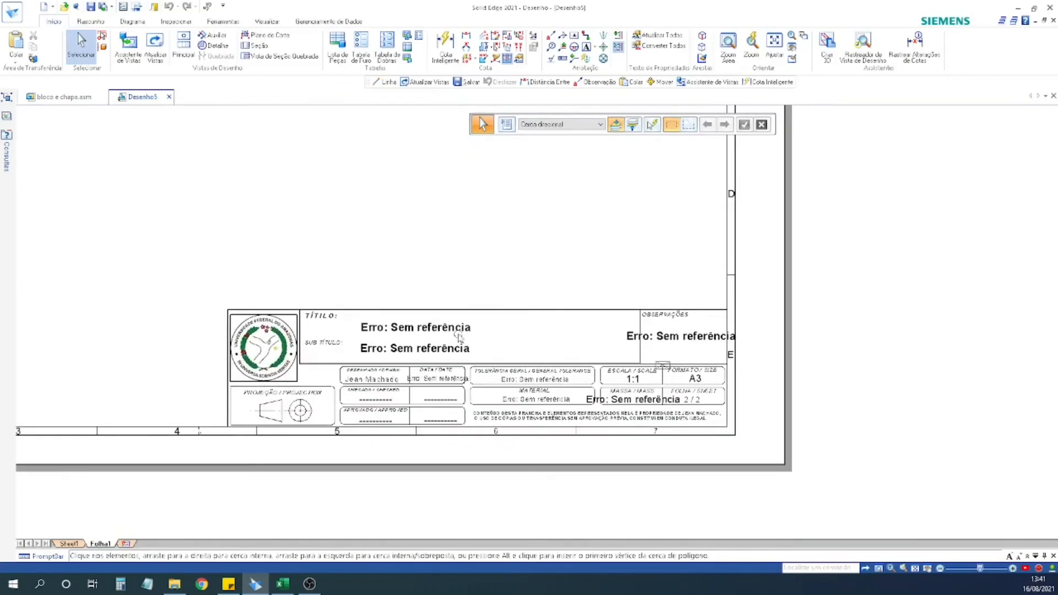
{"action": "scroll", "coordinate": [458, 336], "scroll_direction": "up", "scroll_amount": 5}
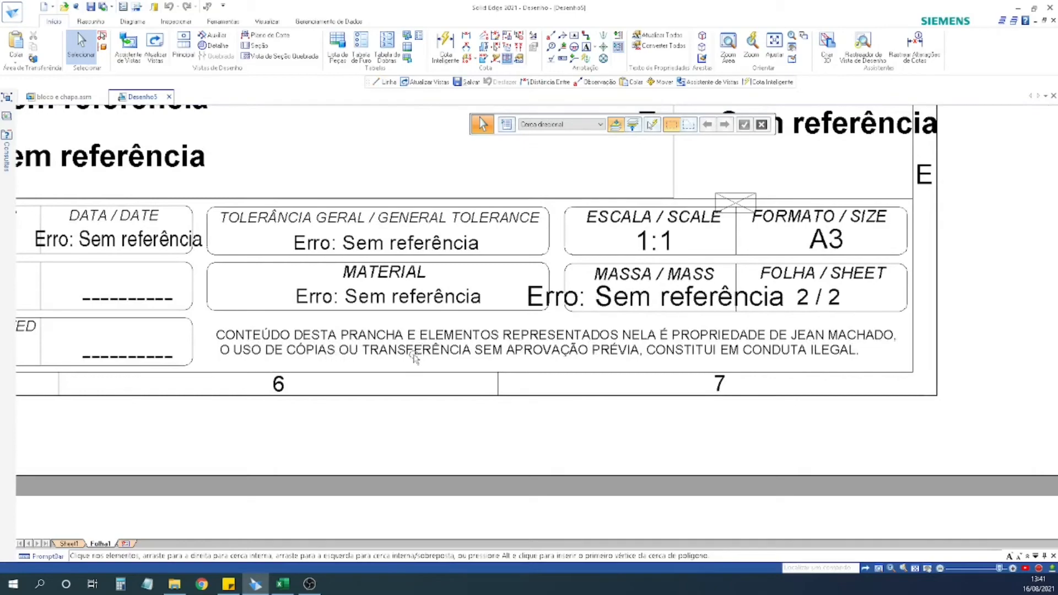
{"action": "scroll", "coordinate": [337, 354], "scroll_direction": "down", "scroll_amount": 6}
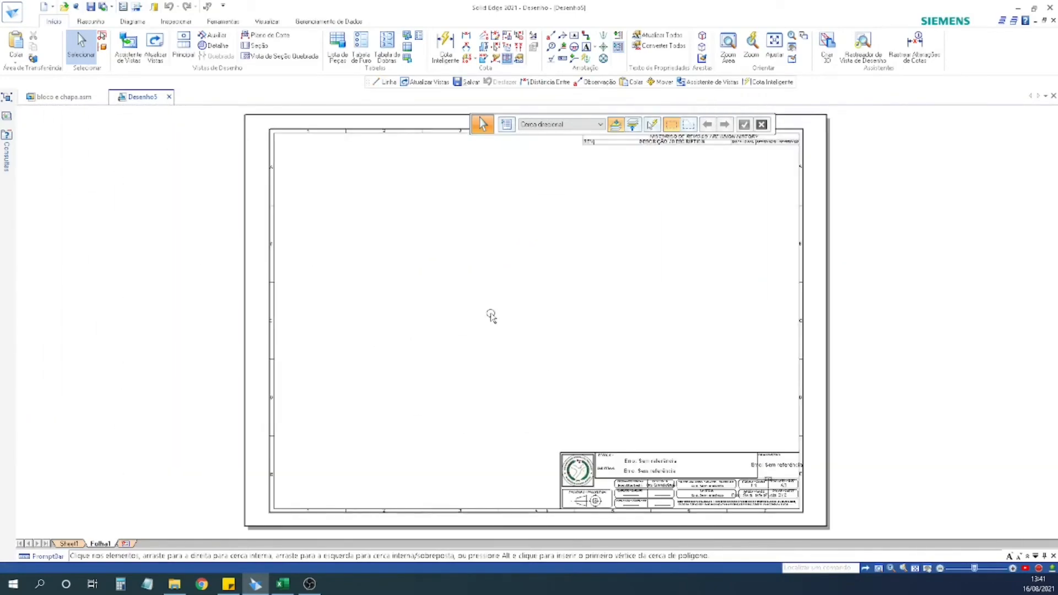
{"action": "middle_click_drag", "start_coordinate": [492, 317], "coordinate": [456, 331]}
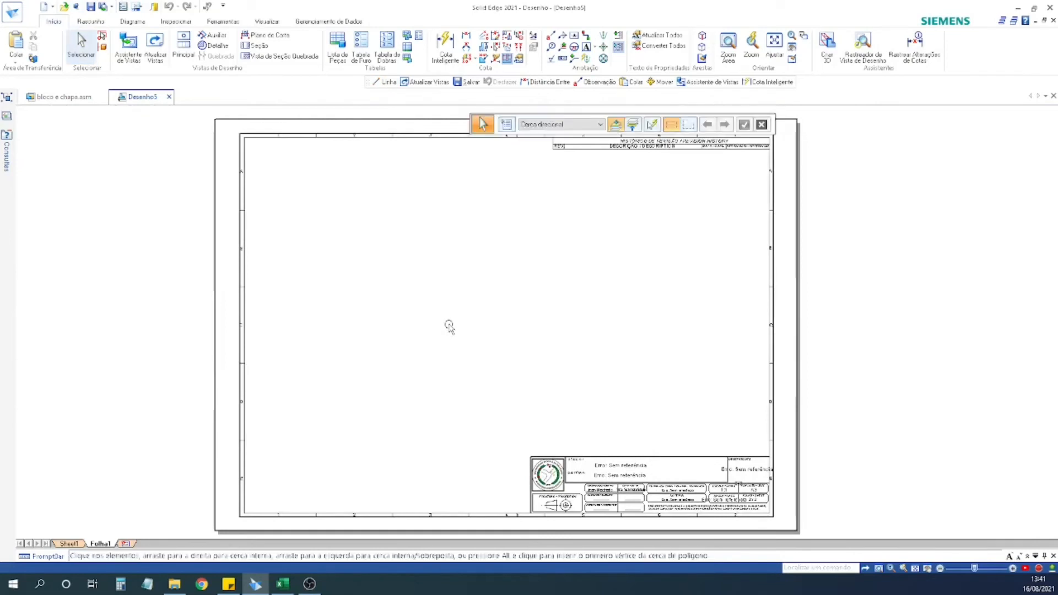
{"action": "middle_click_drag", "start_coordinate": [429, 342], "coordinate": [366, 330]}
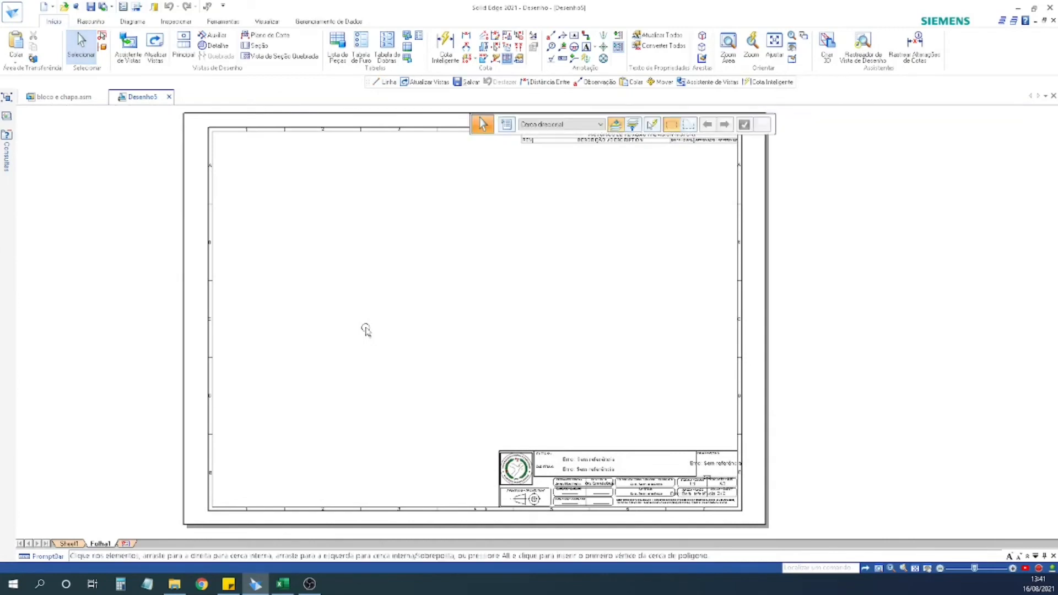
{"action": "scroll", "coordinate": [429, 326], "scroll_direction": "down", "scroll_amount": 1}
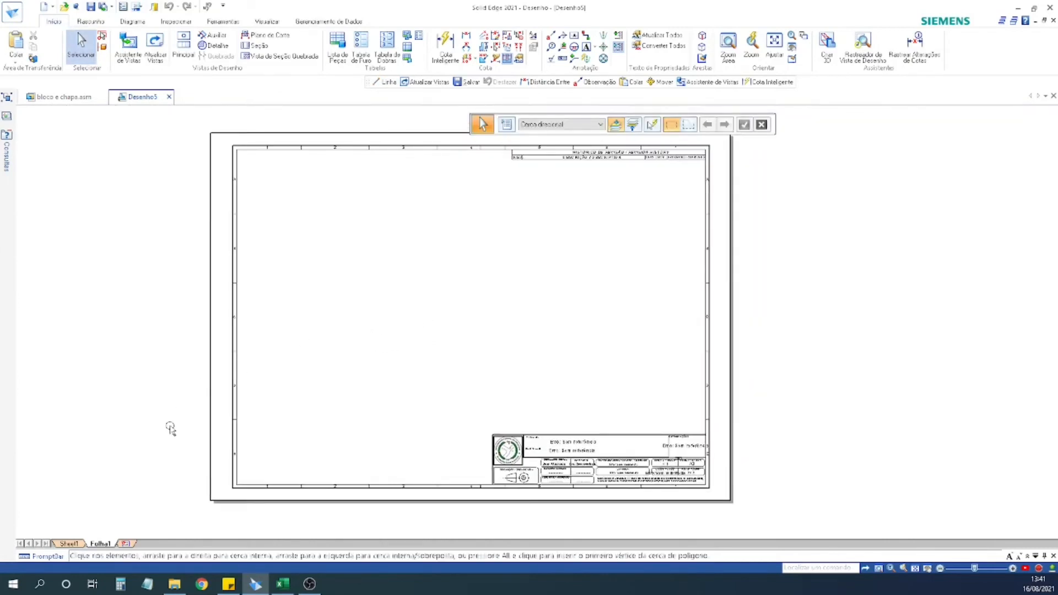
Insert a 1:1 view of the bloco e chapa assembly on Sheet1 with the drawing view wizard.
{"action": "left_click", "coordinate": [78, 543]}
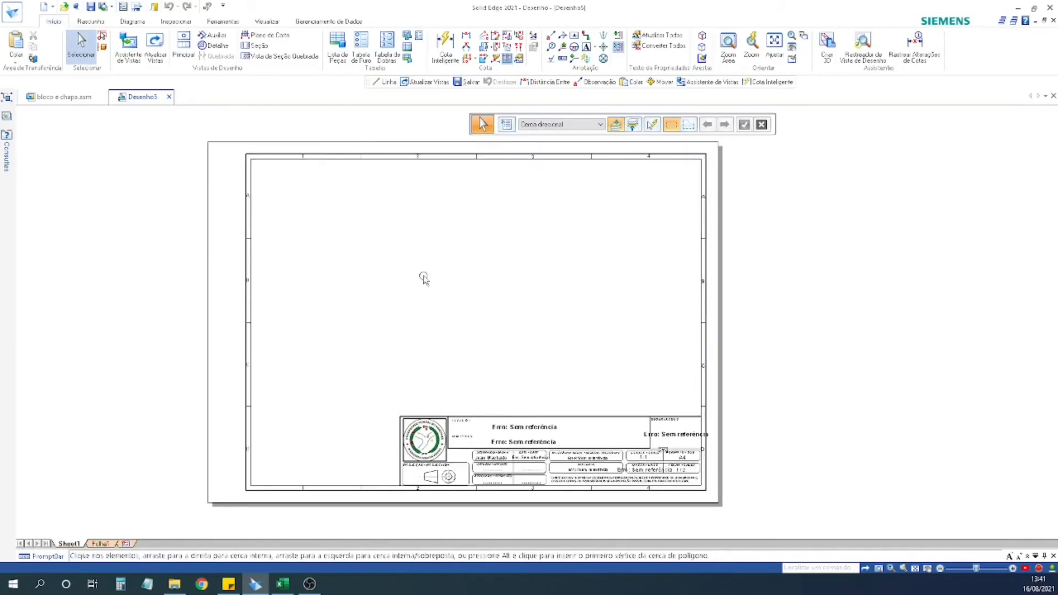
{"action": "left_click", "coordinate": [128, 46]}
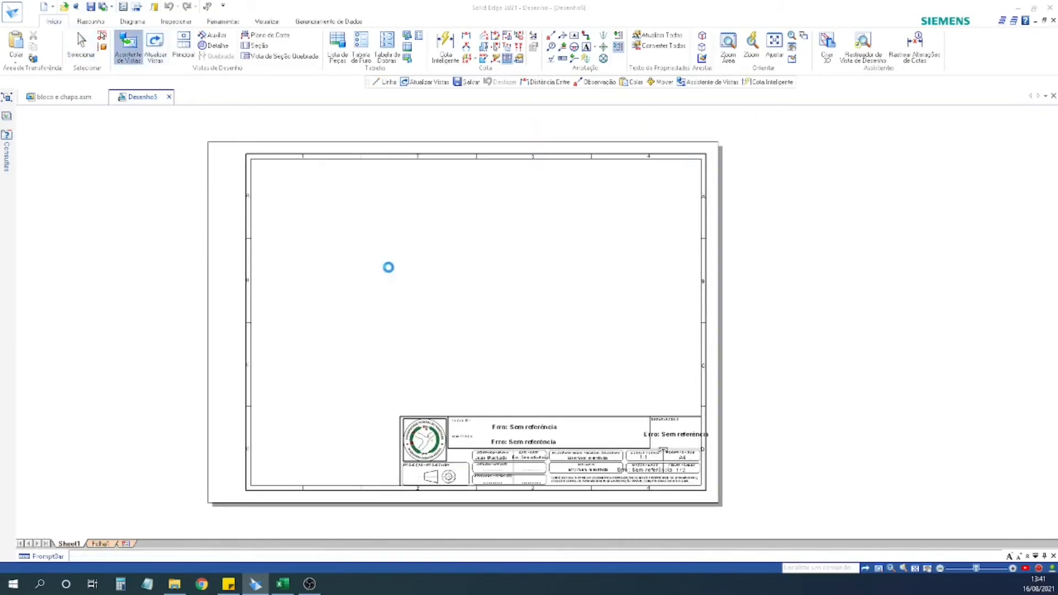
{"action": "left_click", "coordinate": [410, 190]}
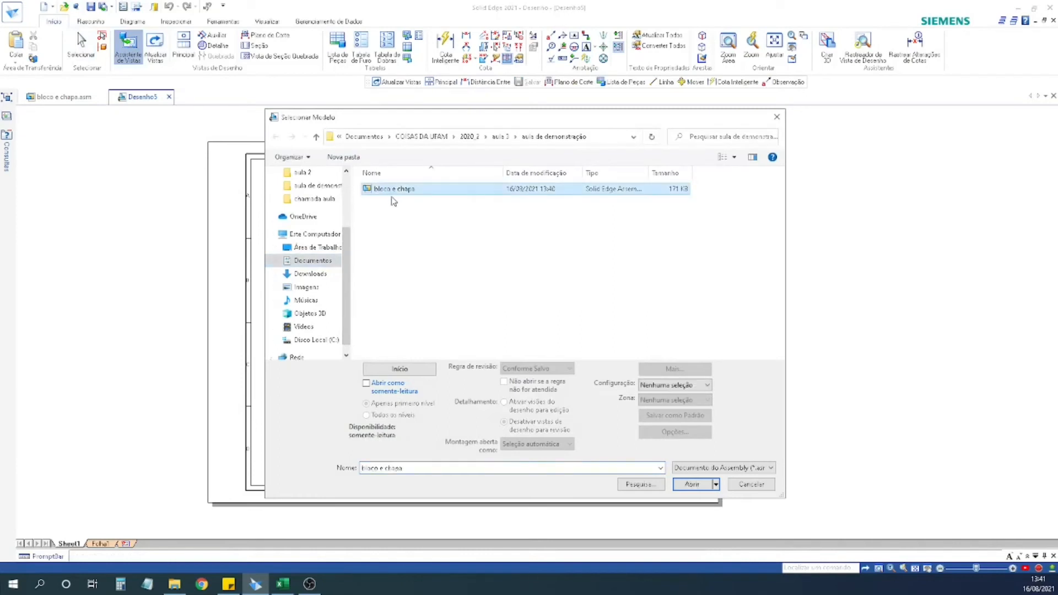
{"action": "left_click", "coordinate": [692, 485]}
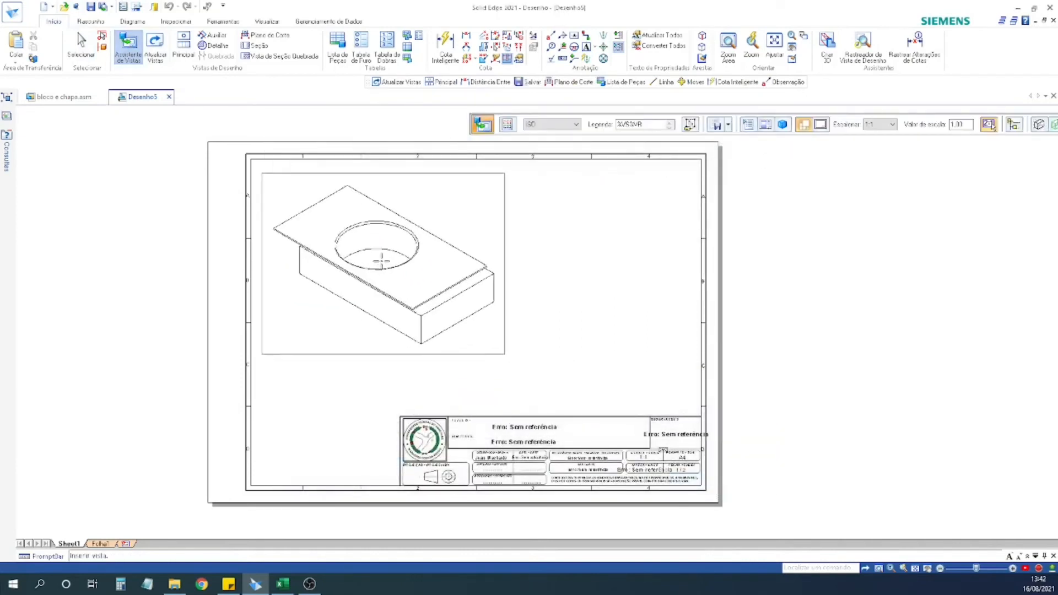
{"action": "left_click", "coordinate": [374, 257]}
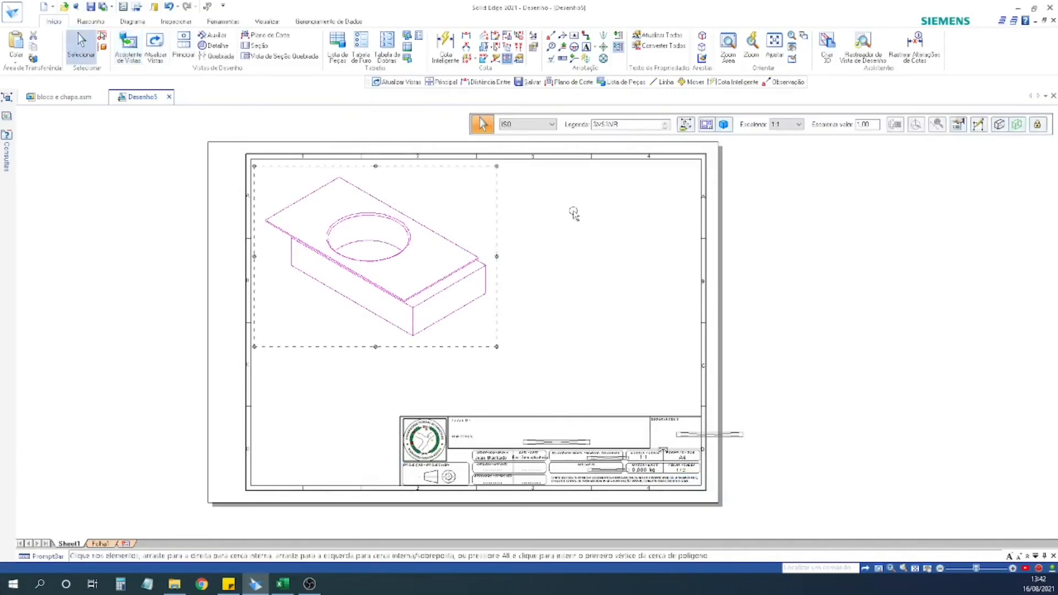
Try to reorient the inserted drawing view with a custom orientation looking straight down on the plate.
{"action": "left_click", "coordinate": [705, 125]}
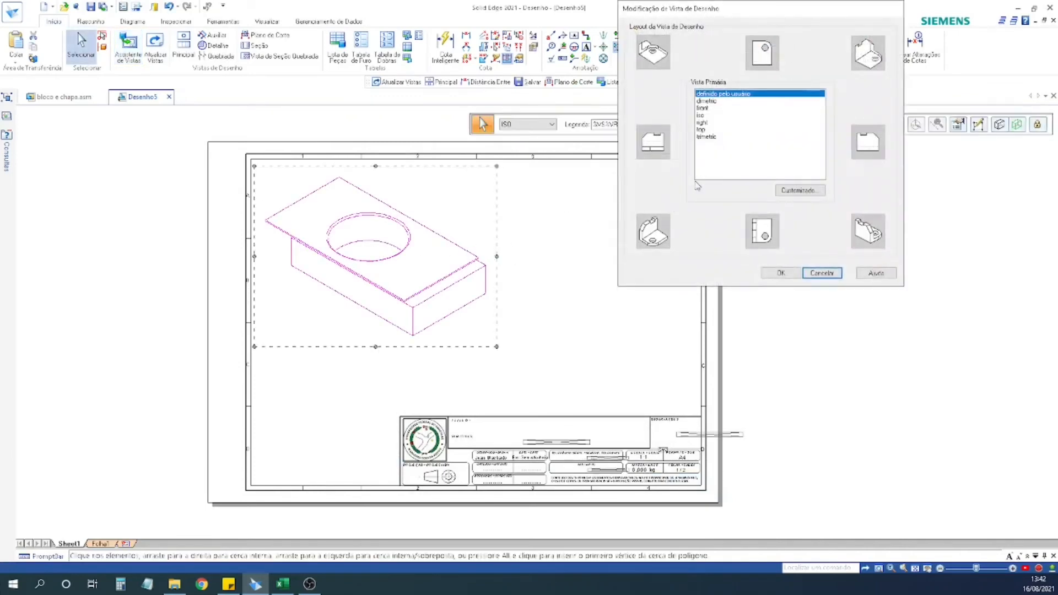
{"action": "left_click", "coordinate": [798, 190]}
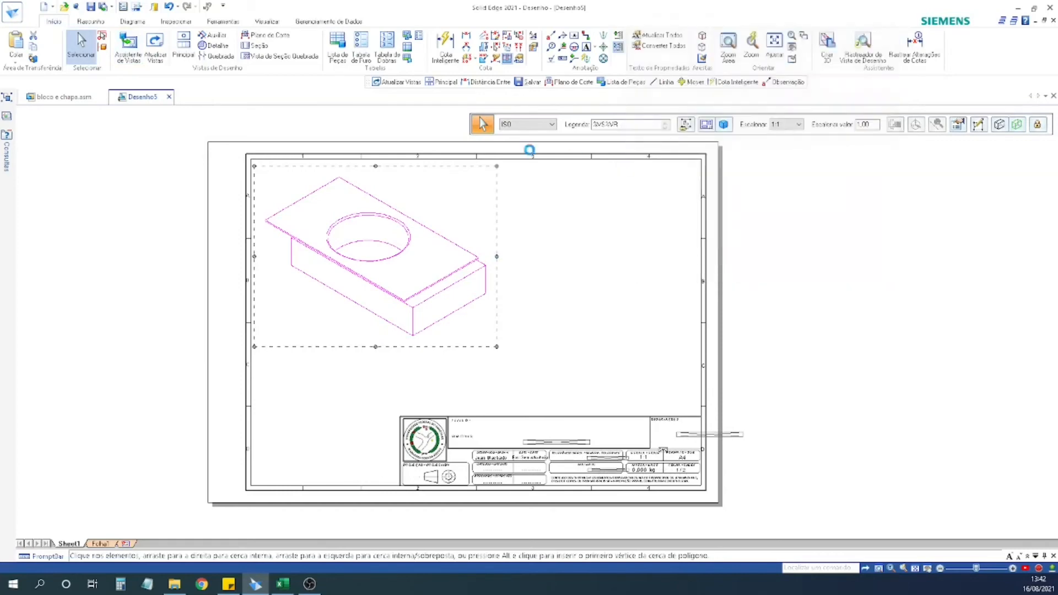
{"action": "middle_click_drag", "start_coordinate": [535, 283], "coordinate": [521, 515]}
{"action": "middle_click_drag", "start_coordinate": [540, 335], "coordinate": [292, 62]}
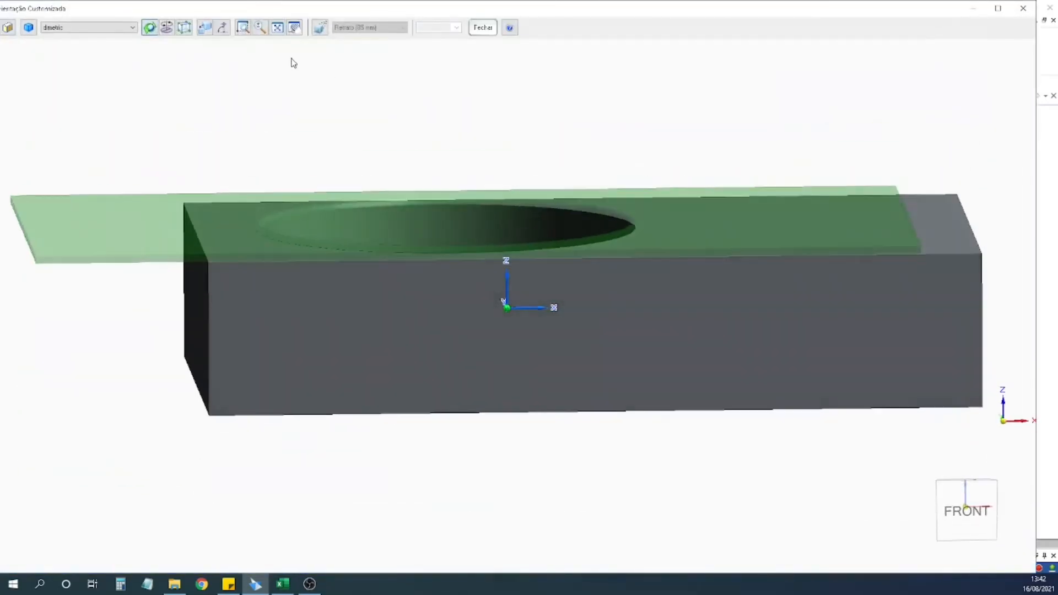
{"action": "middle_click_drag", "start_coordinate": [481, 161], "coordinate": [457, 336]}
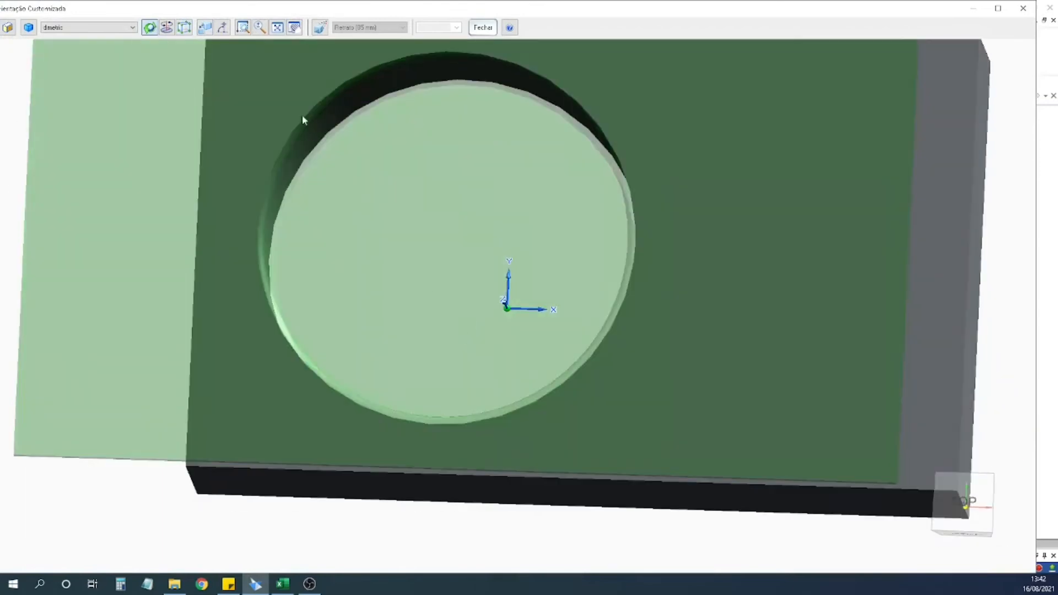
{"action": "left_click", "coordinate": [264, 61]}
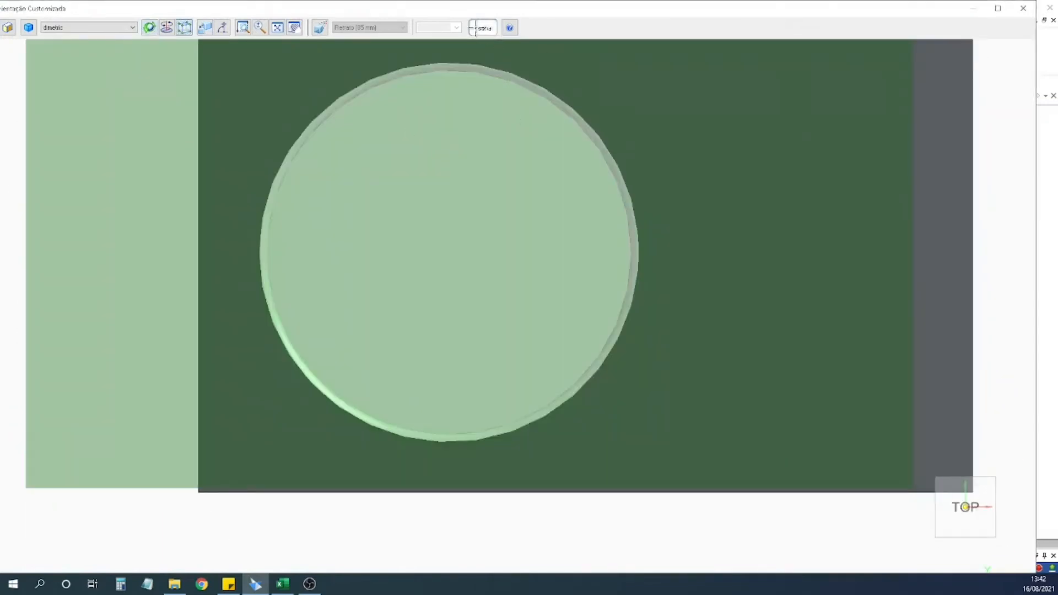
{"action": "left_click", "coordinate": [475, 28]}
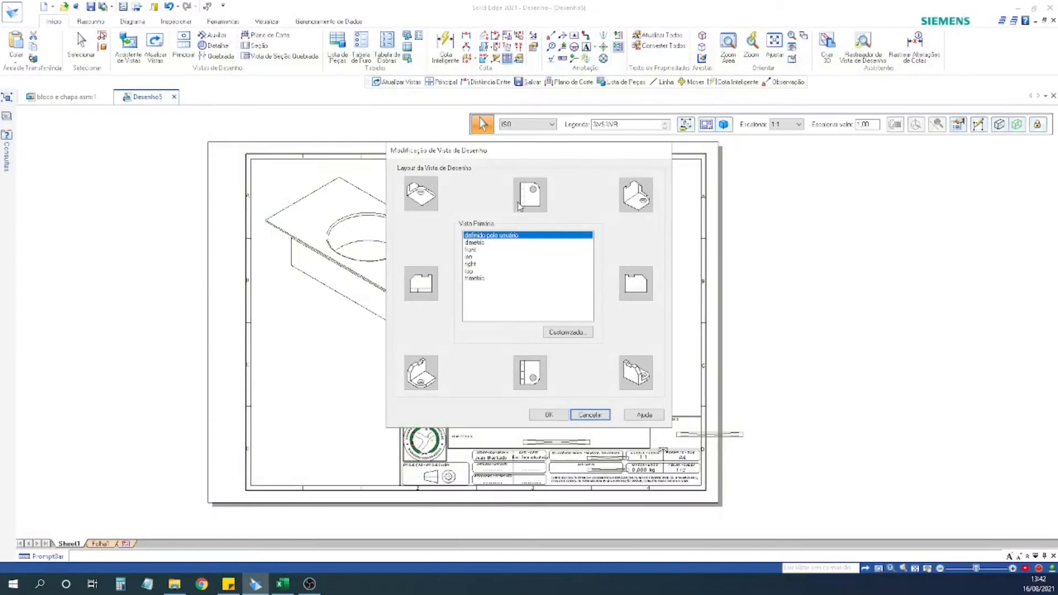
Choose front as the primary view, customize its orientation to look straight down on the plate's hole, and apply it.
{"action": "left_click", "coordinate": [472, 249]}
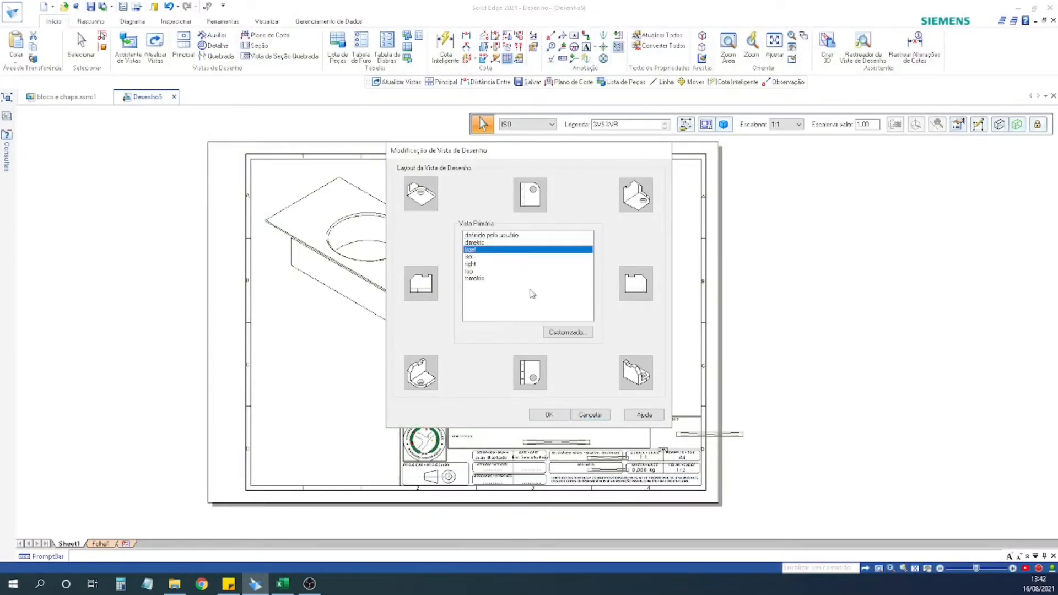
{"action": "left_click", "coordinate": [567, 331]}
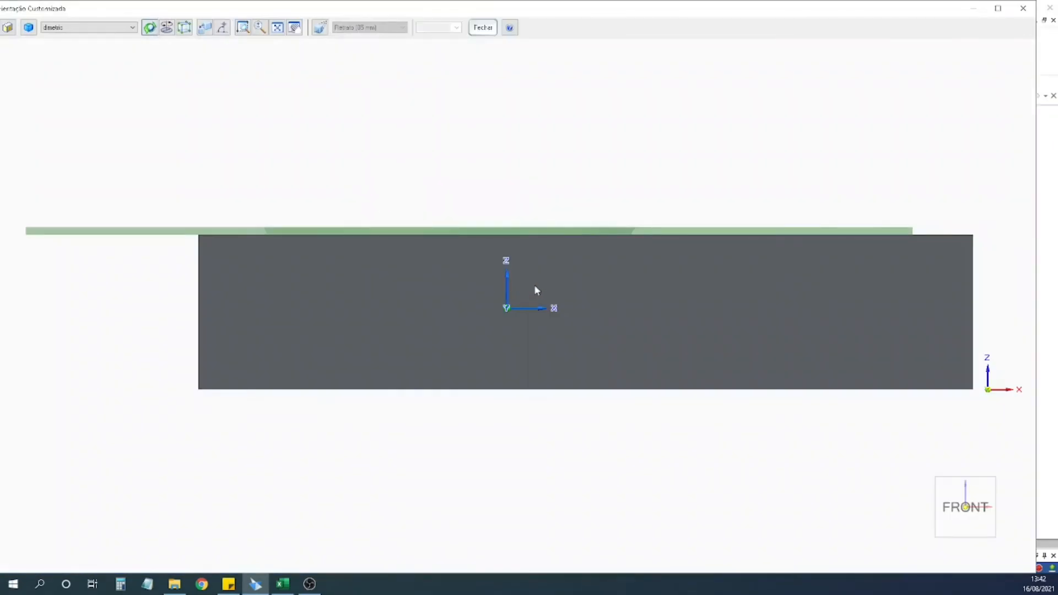
{"action": "middle_click_drag", "start_coordinate": [535, 286], "coordinate": [484, 415]}
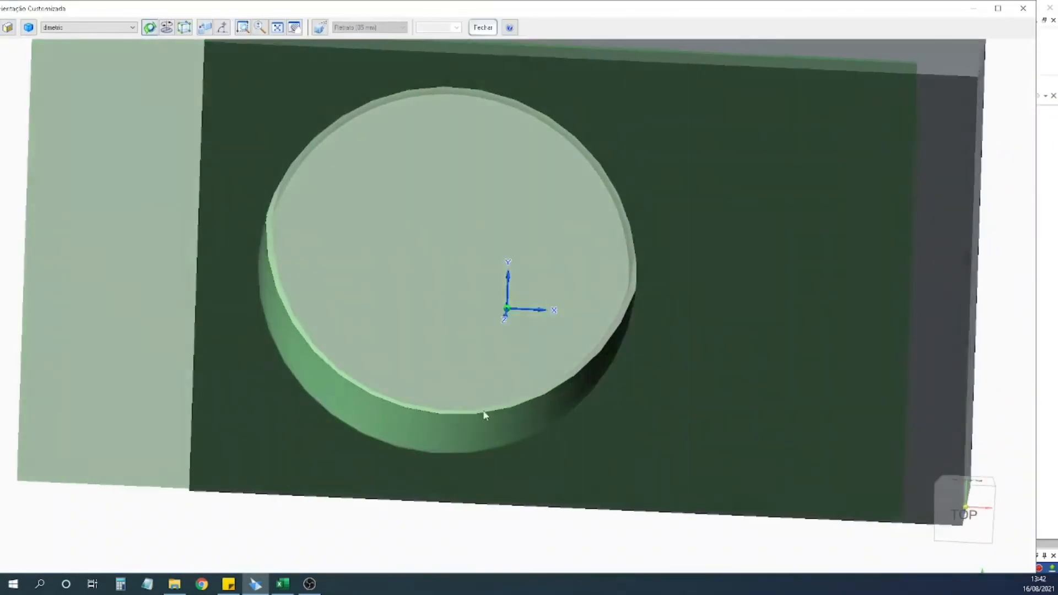
{"action": "left_click", "coordinate": [185, 27]}
{"action": "left_click", "coordinate": [483, 27]}
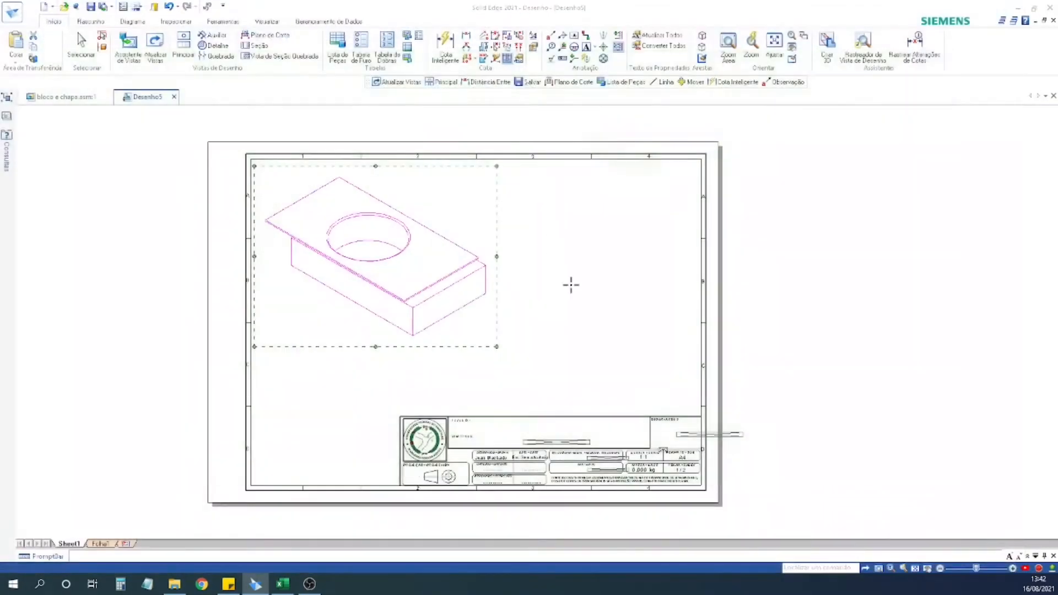
{"action": "left_click", "coordinate": [544, 416]}
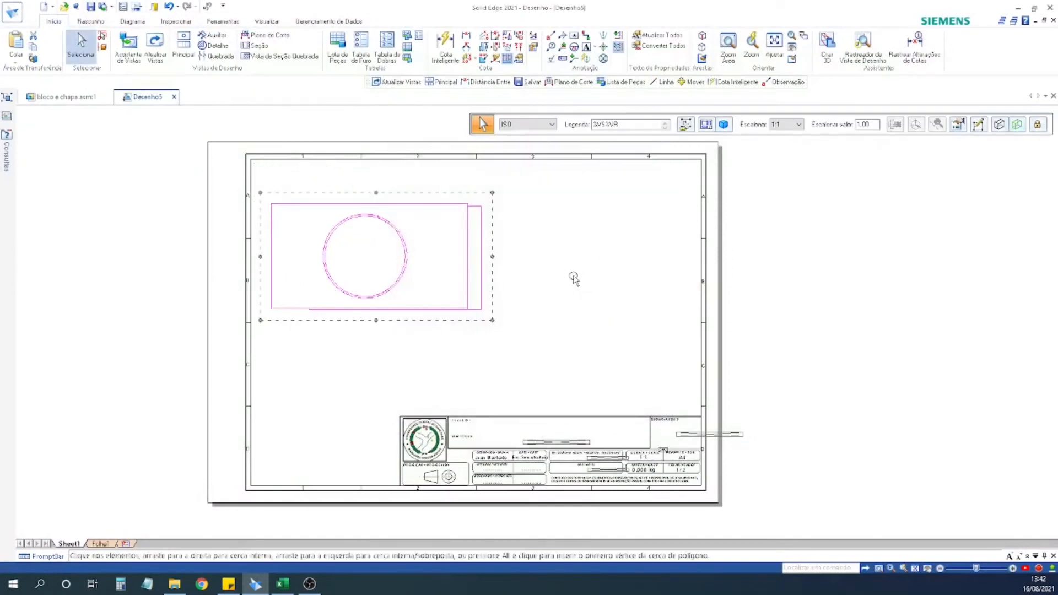
Create a principal isometric view from the top view and place it beside that view inside the sheet border.
{"action": "scroll", "coordinate": [489, 262], "scroll_direction": "down", "scroll_amount": 1}
{"action": "scroll", "coordinate": [444, 250], "scroll_direction": "up", "scroll_amount": 3}
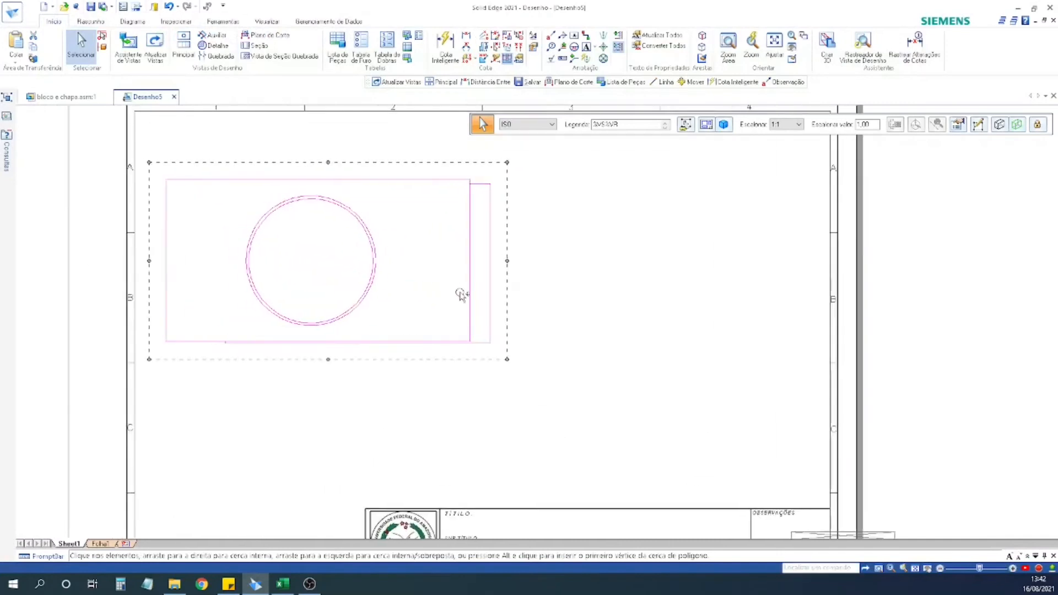
{"action": "middle_click_drag", "start_coordinate": [334, 232], "coordinate": [392, 226]}
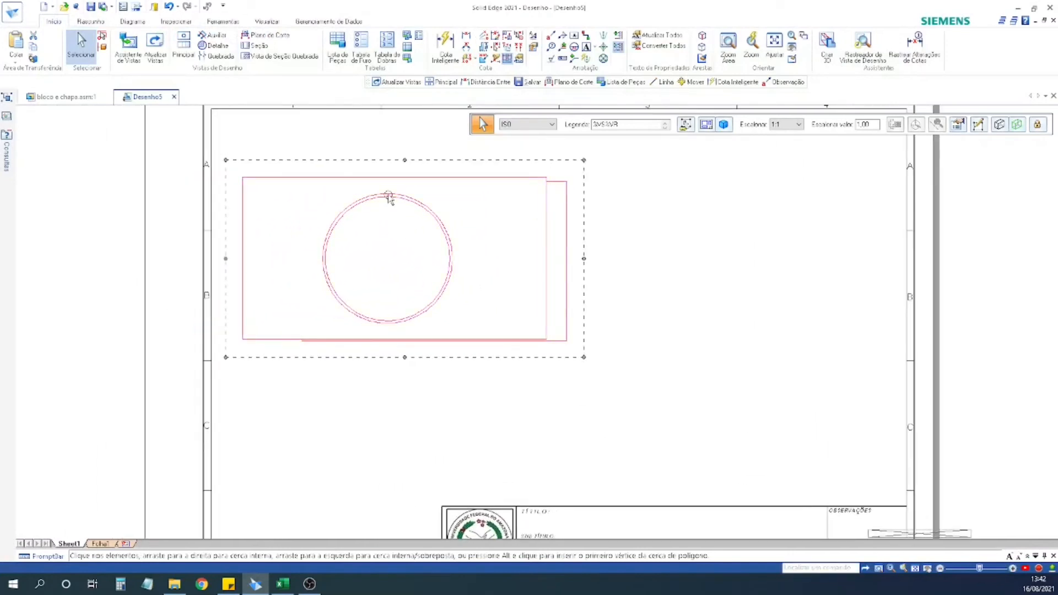
{"action": "left_click", "coordinate": [184, 45]}
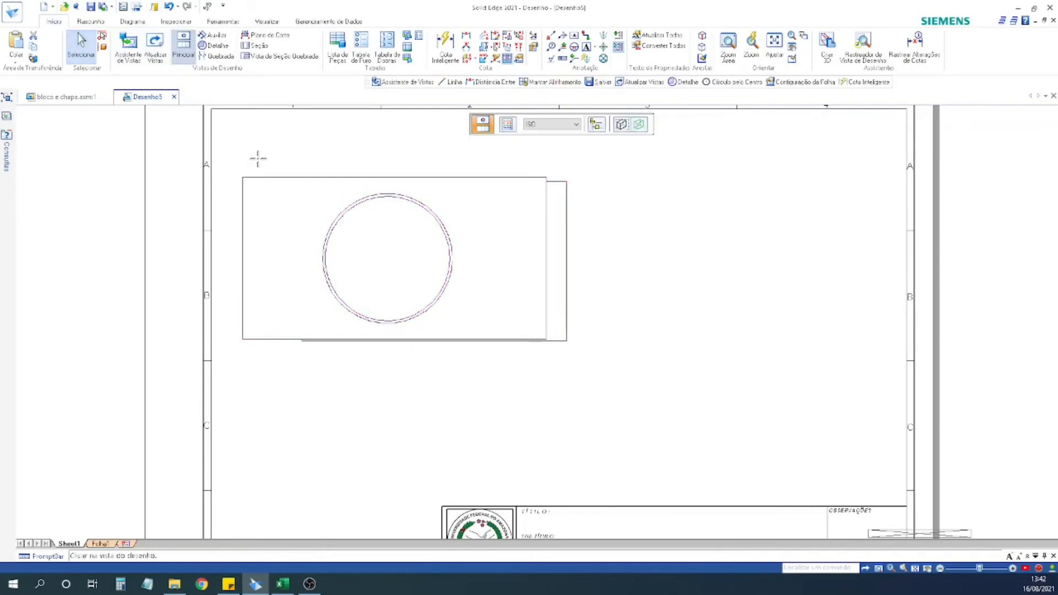
{"action": "left_click", "coordinate": [432, 243]}
{"action": "scroll", "coordinate": [707, 378], "scroll_direction": "up", "scroll_amount": 5}
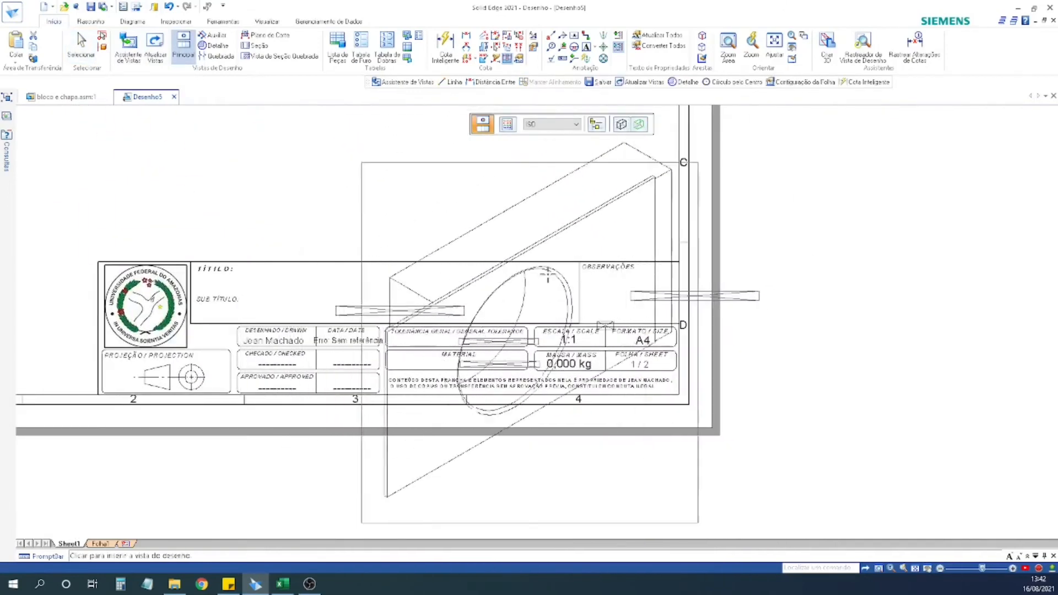
{"action": "scroll", "coordinate": [552, 290], "scroll_direction": "down", "scroll_amount": 5}
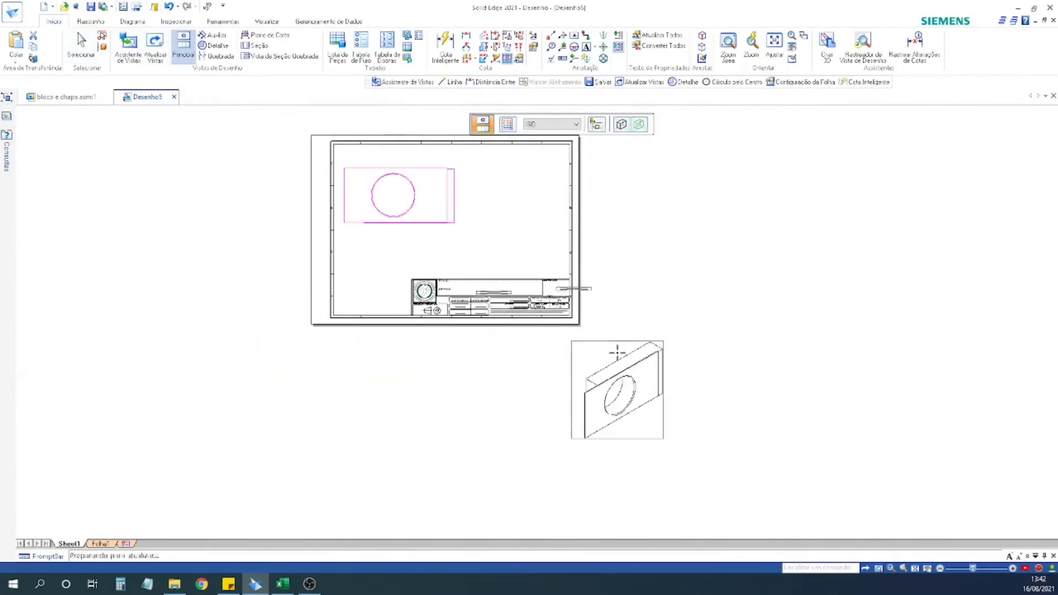
{"action": "left_click", "coordinate": [641, 363]}
{"action": "key", "text": "Escape"}
{"action": "left_click_drag", "start_coordinate": [640, 366], "coordinate": [534, 179]}
{"action": "scroll", "coordinate": [390, 201], "scroll_direction": "up", "scroll_amount": 3}
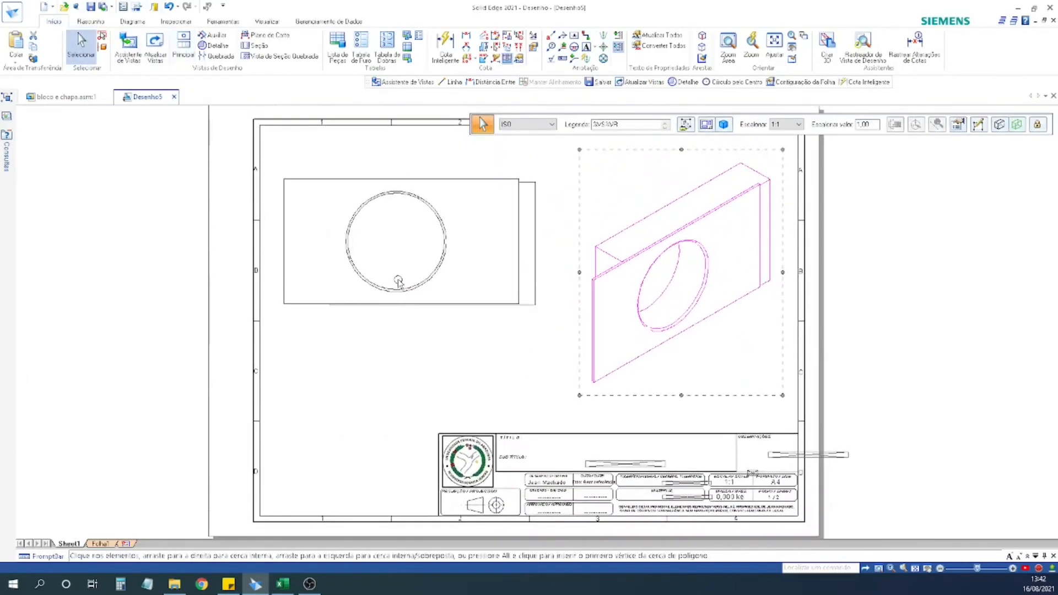
Create a horizontal cutting plane through the hole's centre, extending past both ends of the top view, and accept converting all property text.
{"action": "right_click_drag", "start_coordinate": [395, 285], "coordinate": [390, 262]}
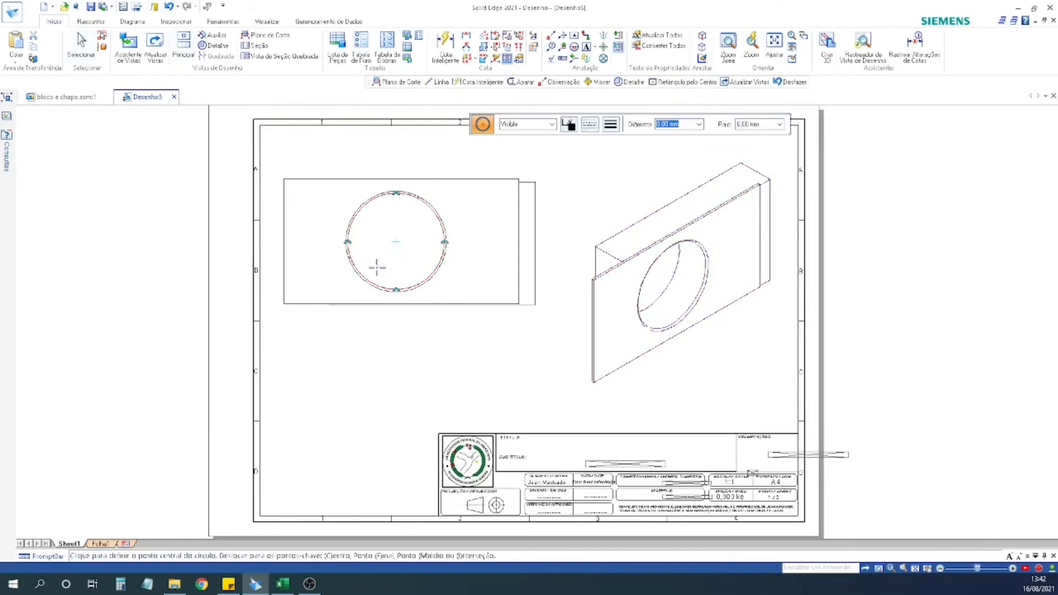
{"action": "key", "text": "Escape"}
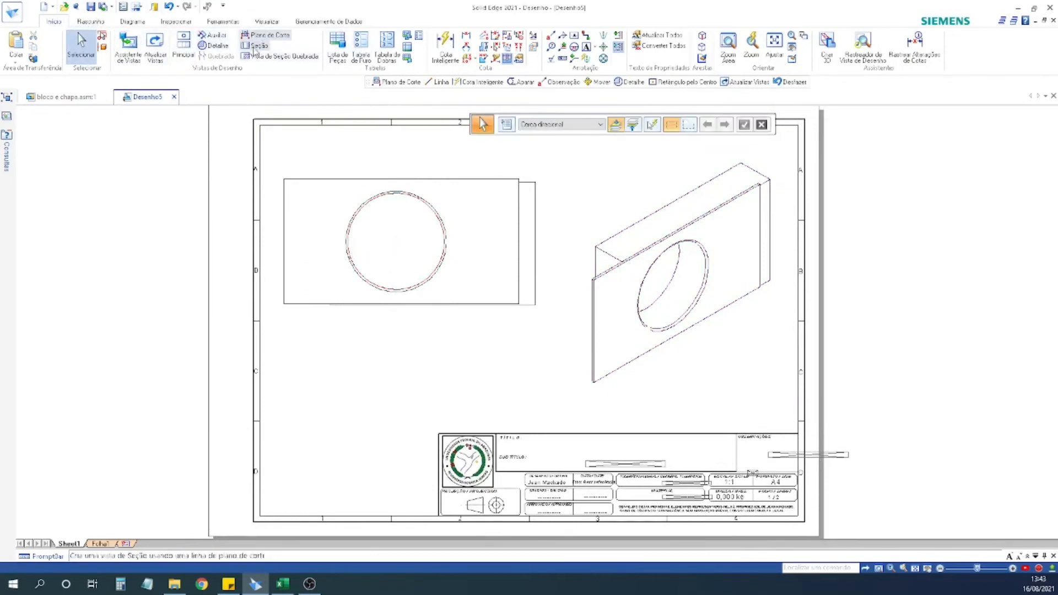
{"action": "left_click", "coordinate": [264, 35]}
{"action": "left_click", "coordinate": [372, 216]}
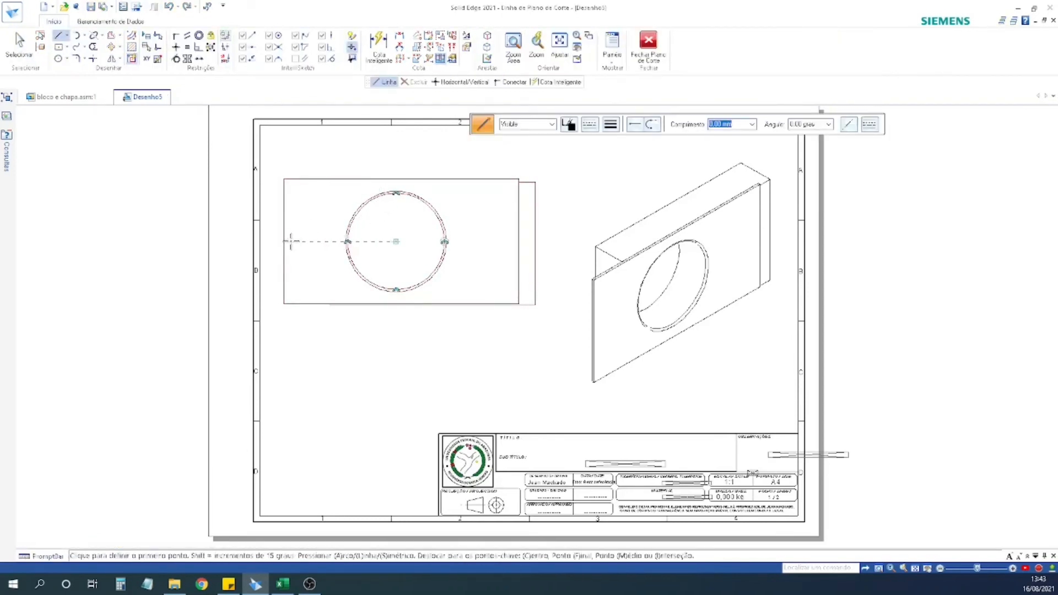
{"action": "left_click", "coordinate": [270, 241]}
{"action": "left_click", "coordinate": [557, 241]}
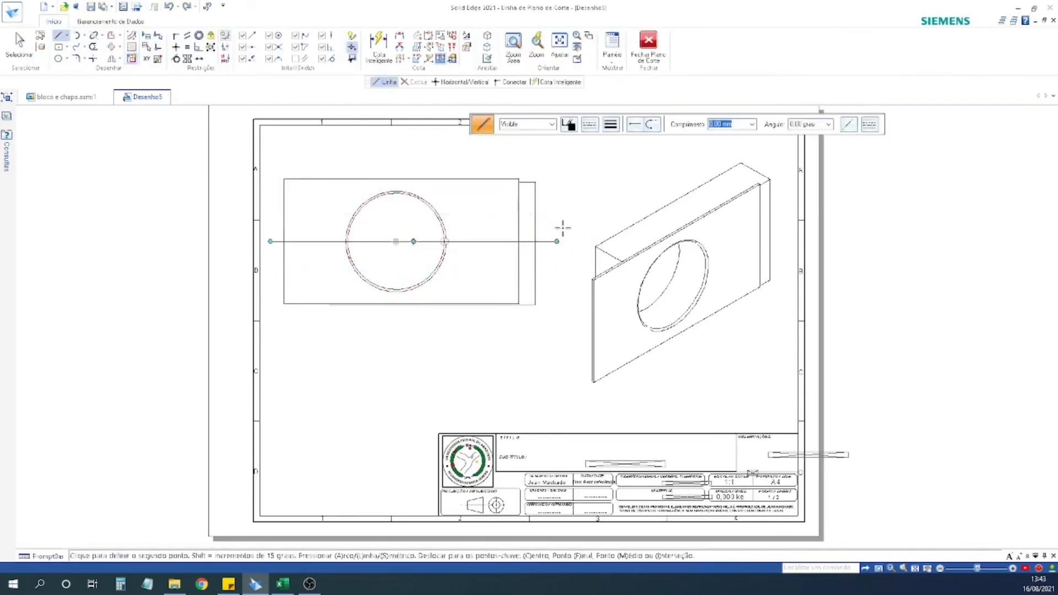
{"action": "key", "text": "Escape"}
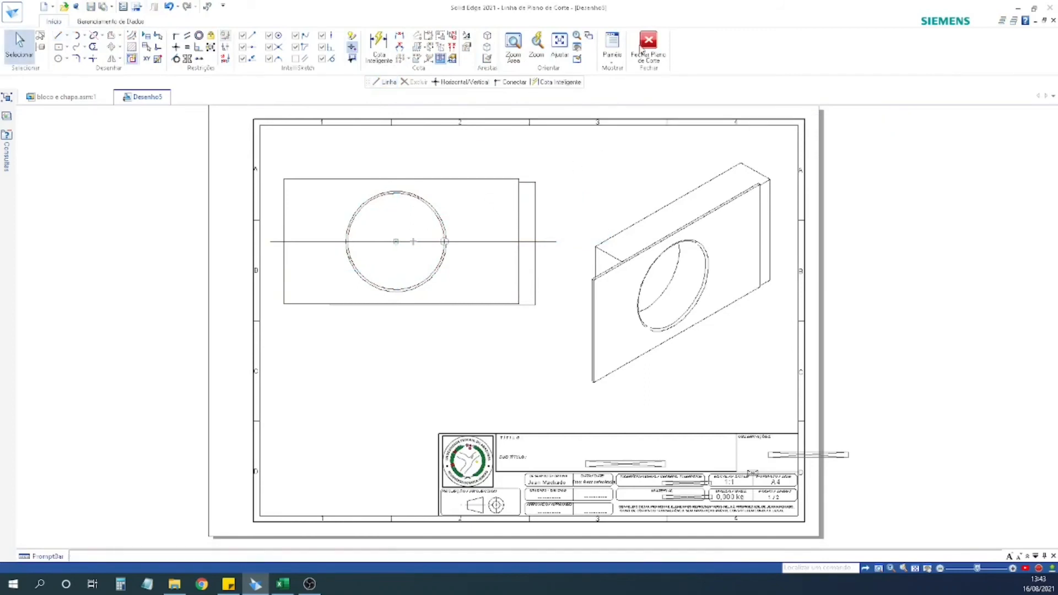
{"action": "left_click", "coordinate": [643, 47]}
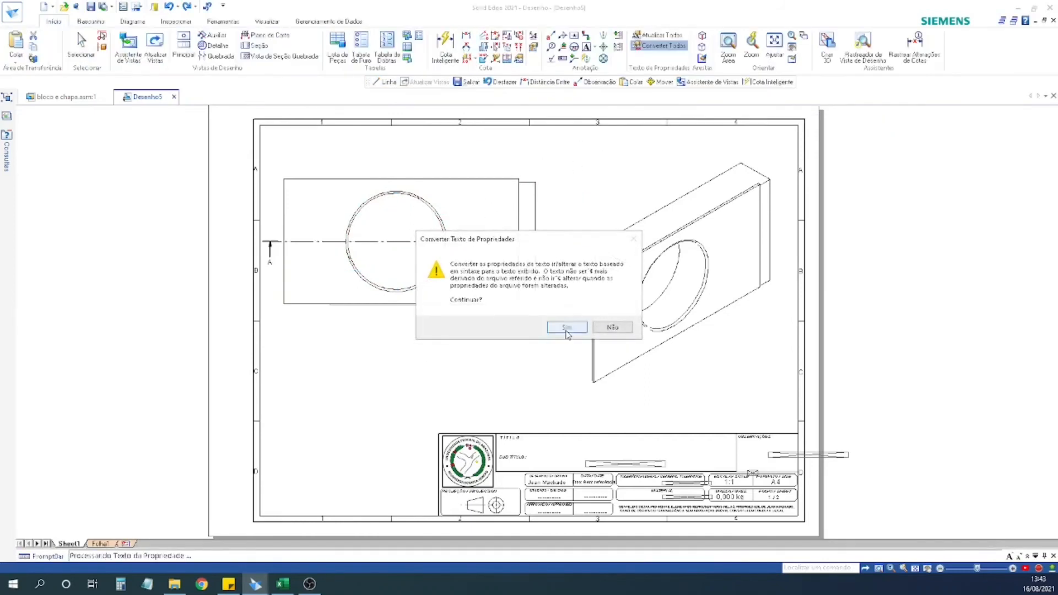
{"action": "left_click", "coordinate": [566, 328]}
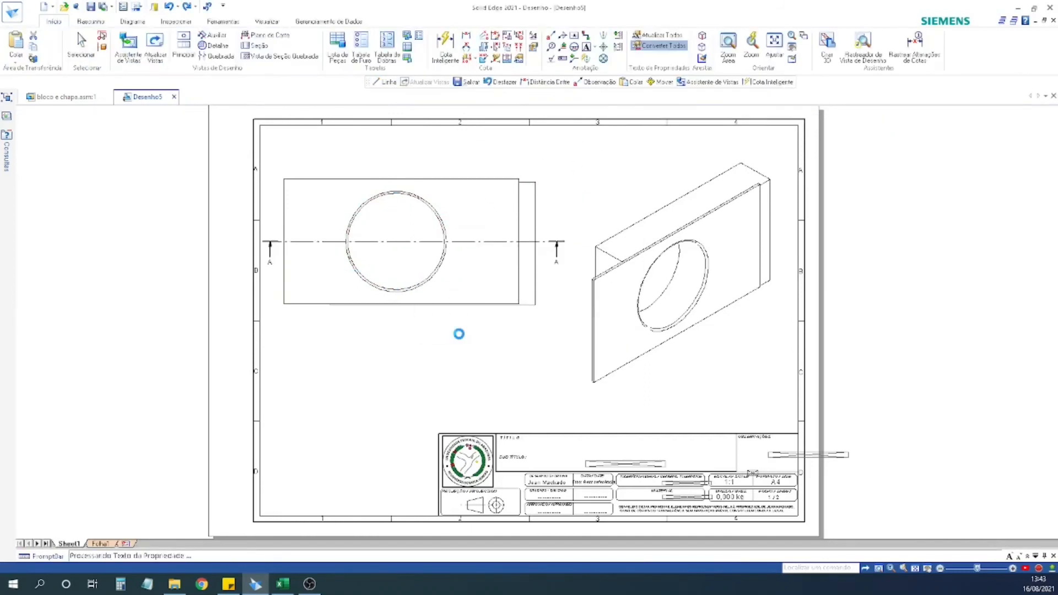
Generate the section view from the horizontal cutting plane and place it directly below the top view.
{"action": "left_click", "coordinate": [255, 46]}
{"action": "left_click", "coordinate": [320, 242]}
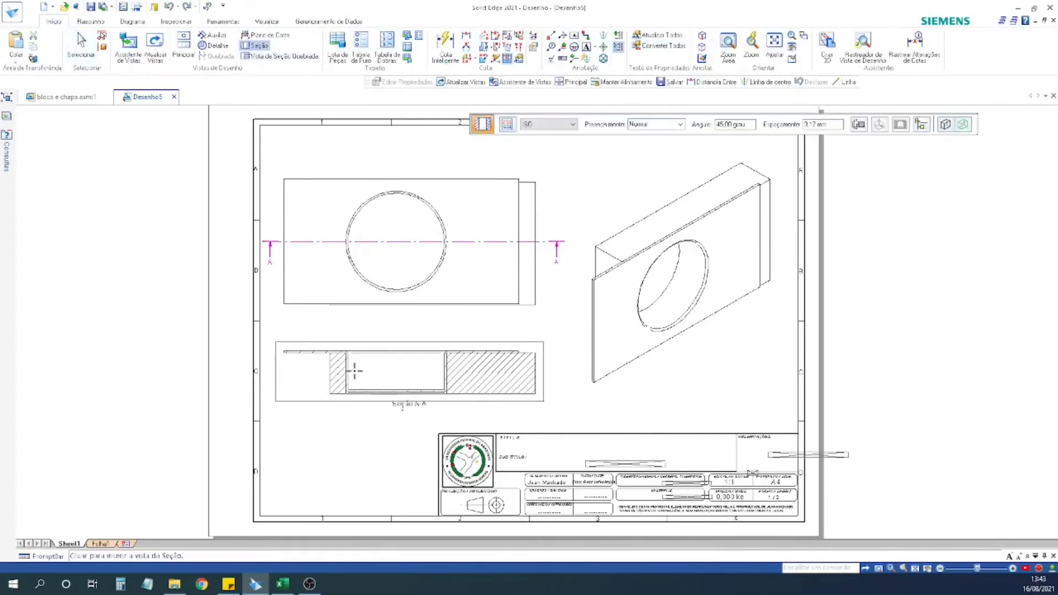
{"action": "left_click", "coordinate": [341, 363]}
Examine the section view's hatching and the bent plate edge where it meets the block around the hole.
{"action": "scroll", "coordinate": [325, 347], "scroll_direction": "up", "scroll_amount": 10}
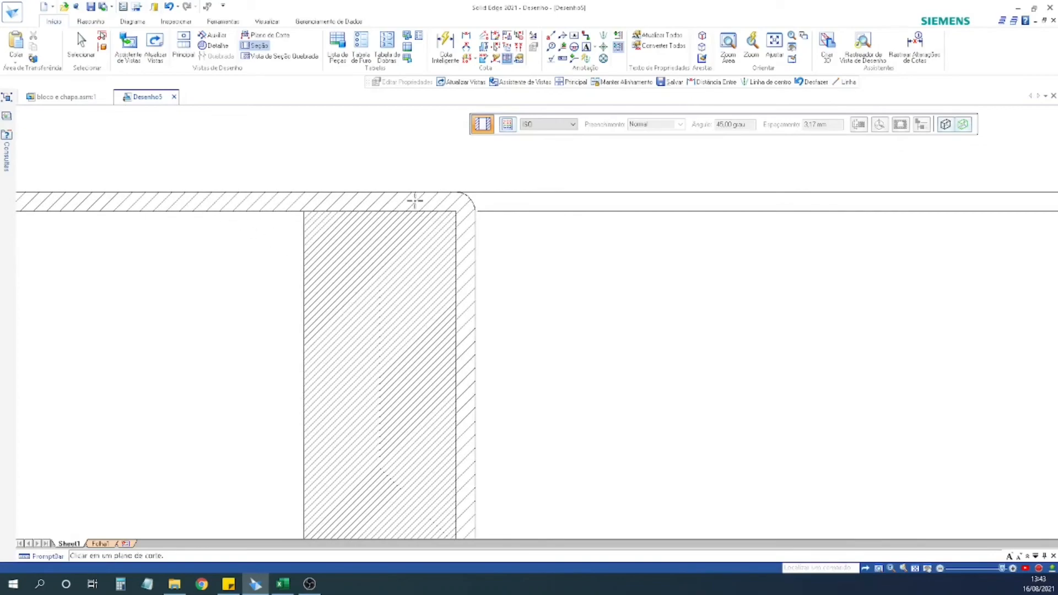
{"action": "scroll", "coordinate": [375, 303], "scroll_direction": "up", "scroll_amount": 7}
{"action": "middle_click_drag", "start_coordinate": [479, 218], "coordinate": [477, 347]}
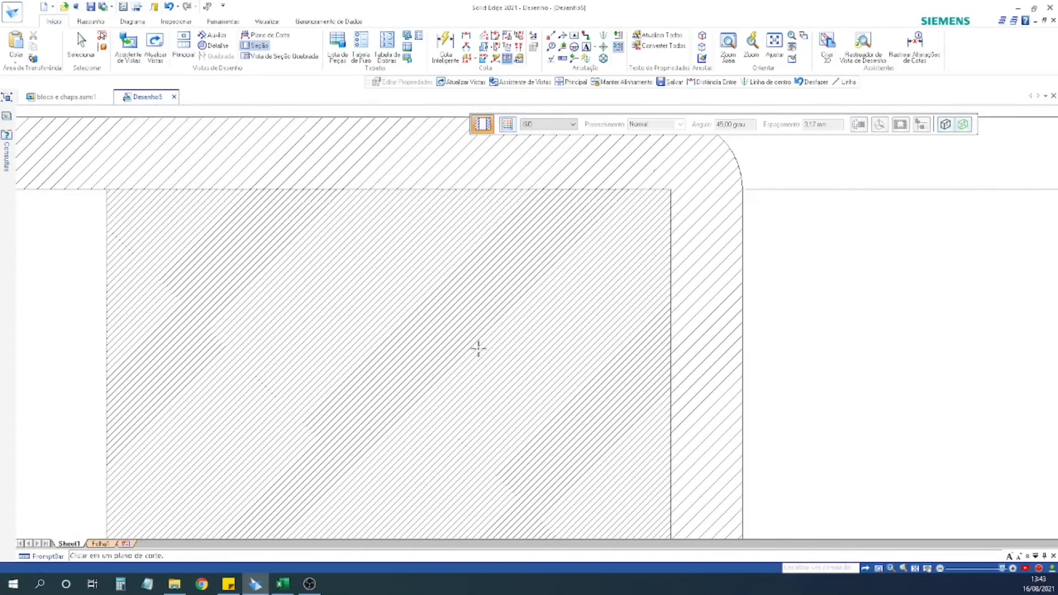
{"action": "middle_click_drag", "start_coordinate": [556, 302], "coordinate": [534, 325]}
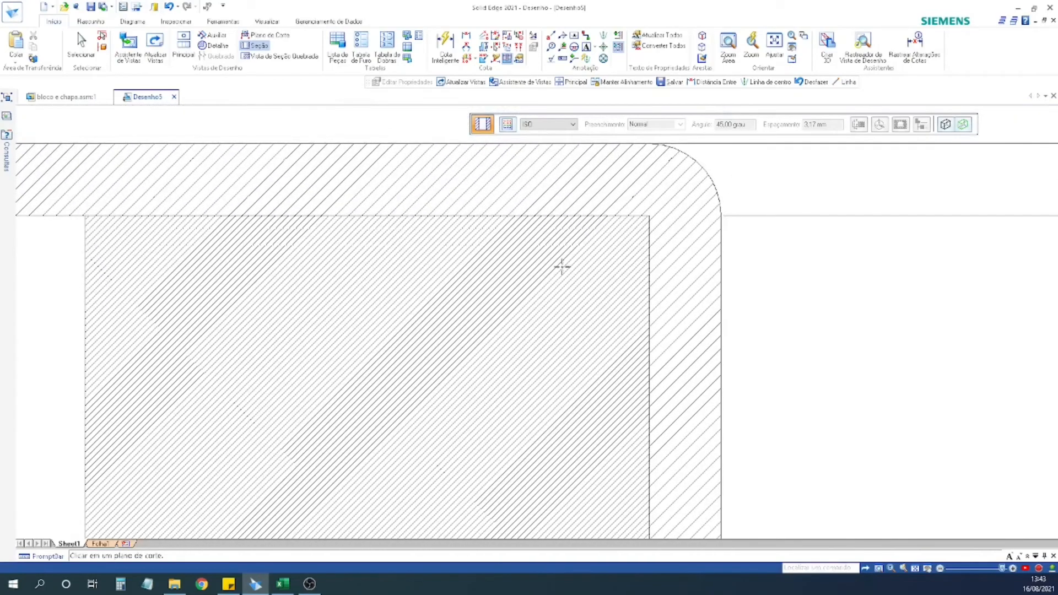
{"action": "scroll", "coordinate": [455, 316], "scroll_direction": "down", "scroll_amount": 4}
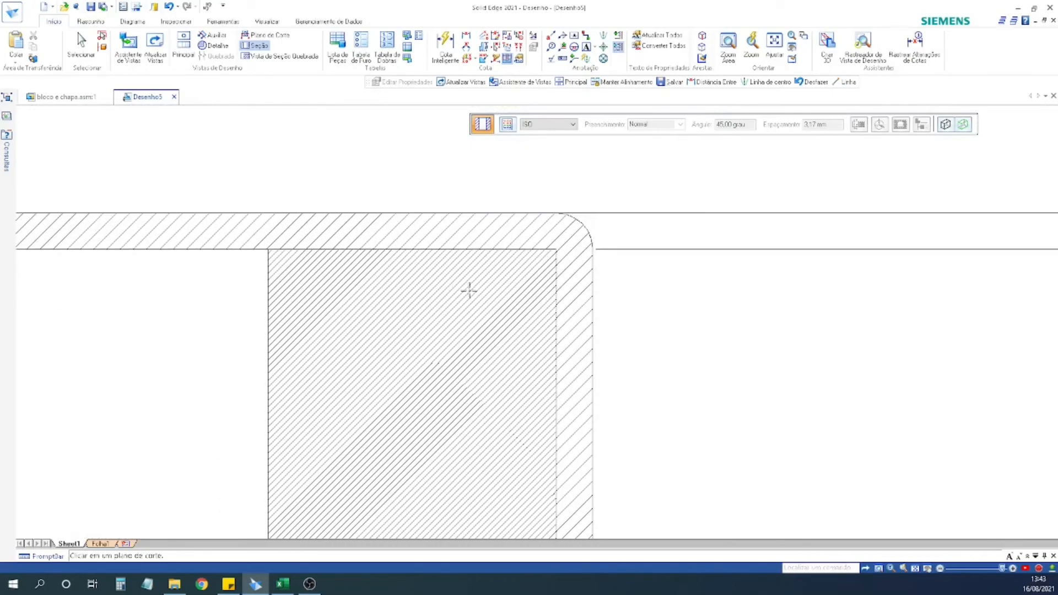
{"action": "scroll", "coordinate": [490, 308], "scroll_direction": "down", "scroll_amount": 5}
{"action": "middle_click_drag", "start_coordinate": [456, 222], "coordinate": [418, 186]}
{"action": "scroll", "coordinate": [408, 300], "scroll_direction": "down", "scroll_amount": 2}
{"action": "middle_click_drag", "start_coordinate": [551, 316], "coordinate": [420, 437]}
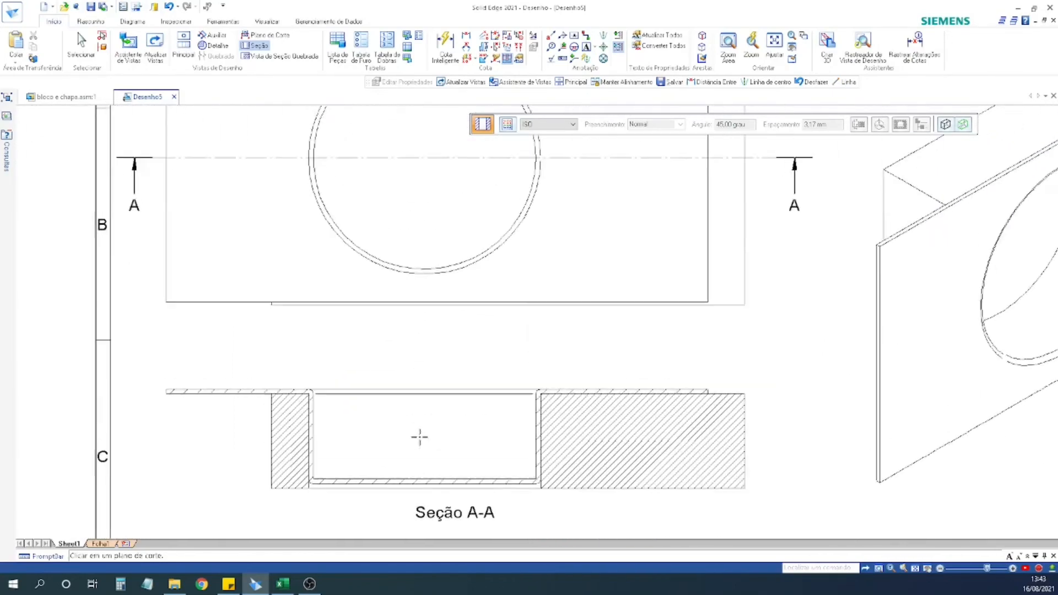
Dimension the plate's overall length above the top view and the diameter of its round hole with Smart Dimension.
{"action": "scroll", "coordinate": [408, 432], "scroll_direction": "down", "scroll_amount": 4}
{"action": "middle_click_drag", "start_coordinate": [398, 399], "coordinate": [389, 397]}
{"action": "left_click", "coordinate": [445, 47]}
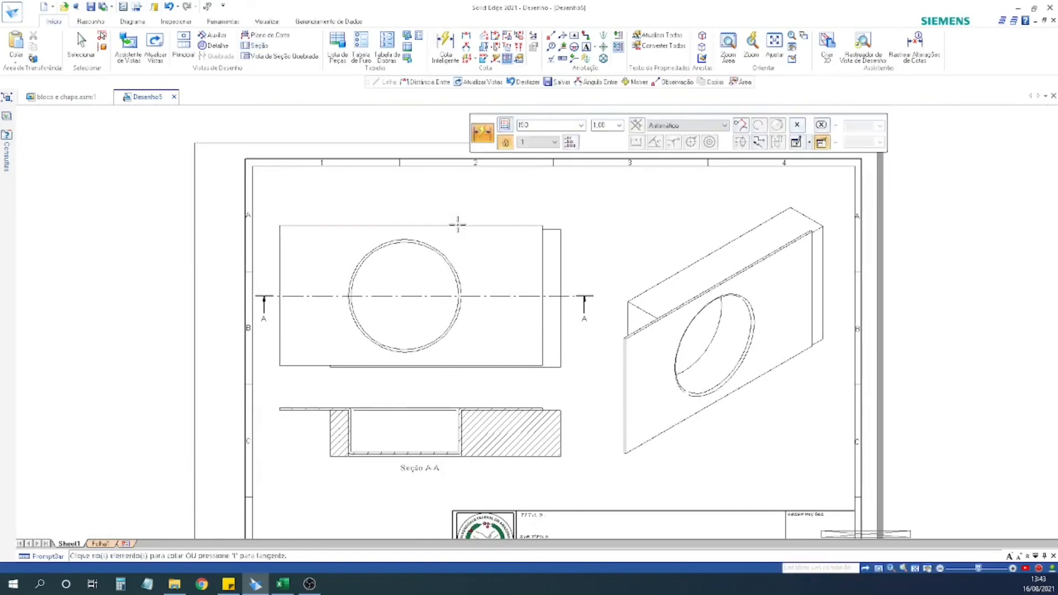
{"action": "left_click", "coordinate": [457, 224]}
{"action": "left_click", "coordinate": [460, 210]}
{"action": "left_click", "coordinate": [439, 249]}
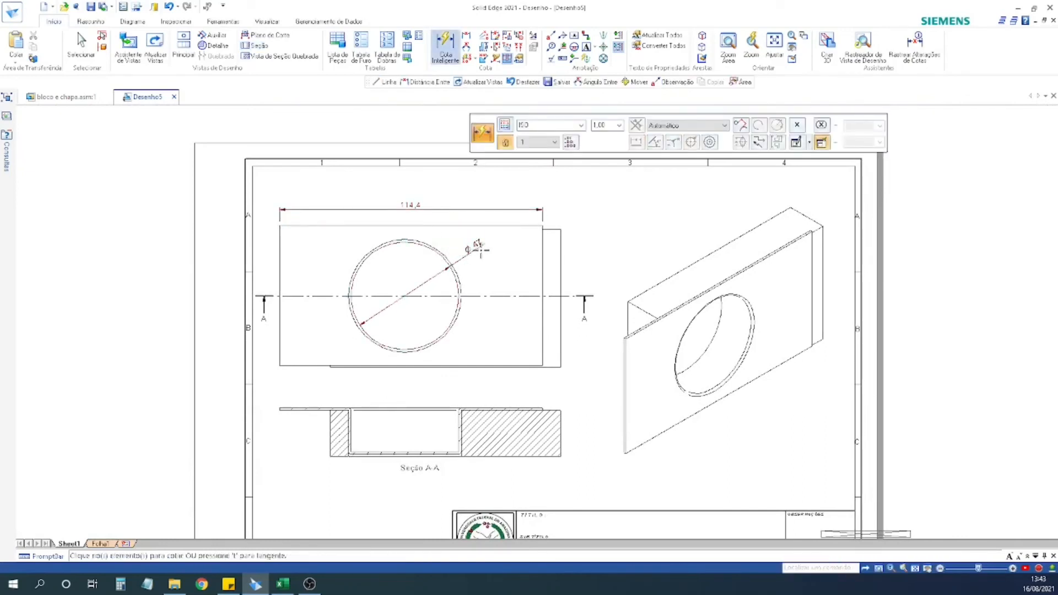
{"action": "key", "text": "Escape"}
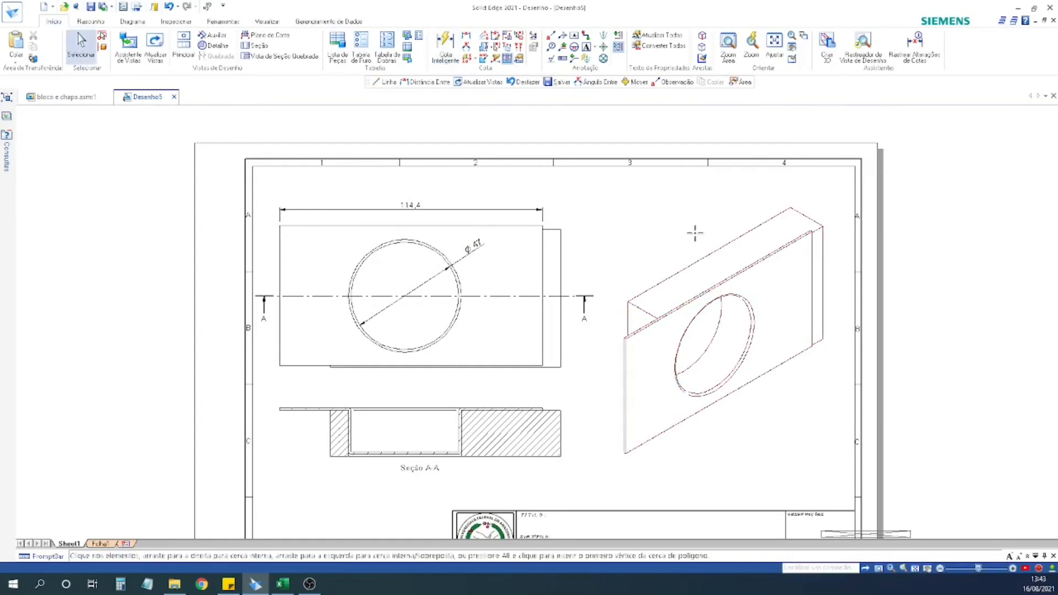
Apply shading to the isometric view and update it so the assembly displays in colour.
{"action": "left_click", "coordinate": [694, 231]}
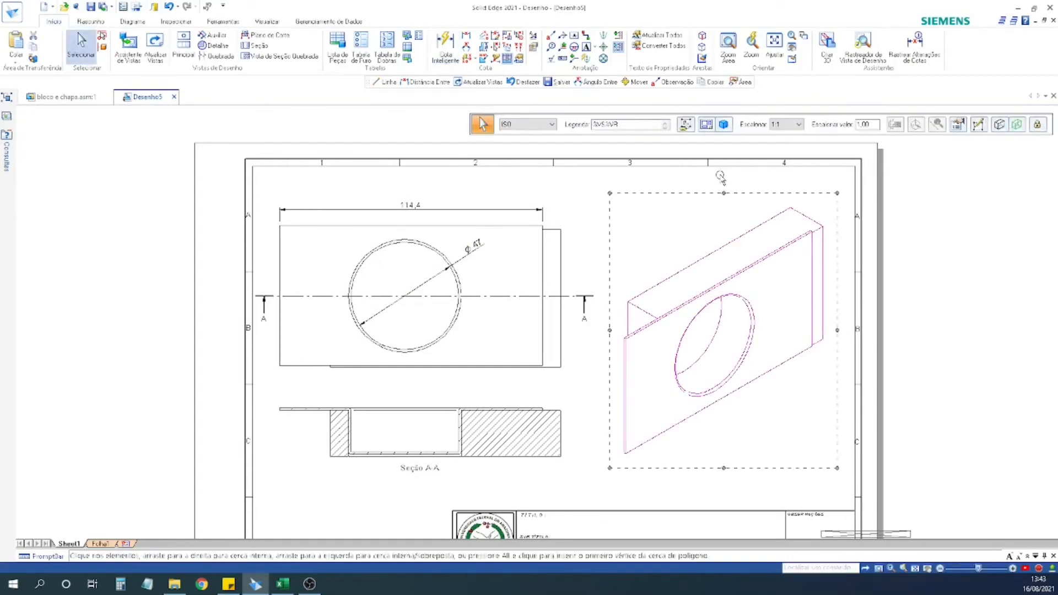
{"action": "left_click", "coordinate": [1011, 125]}
{"action": "left_click", "coordinate": [928, 160]}
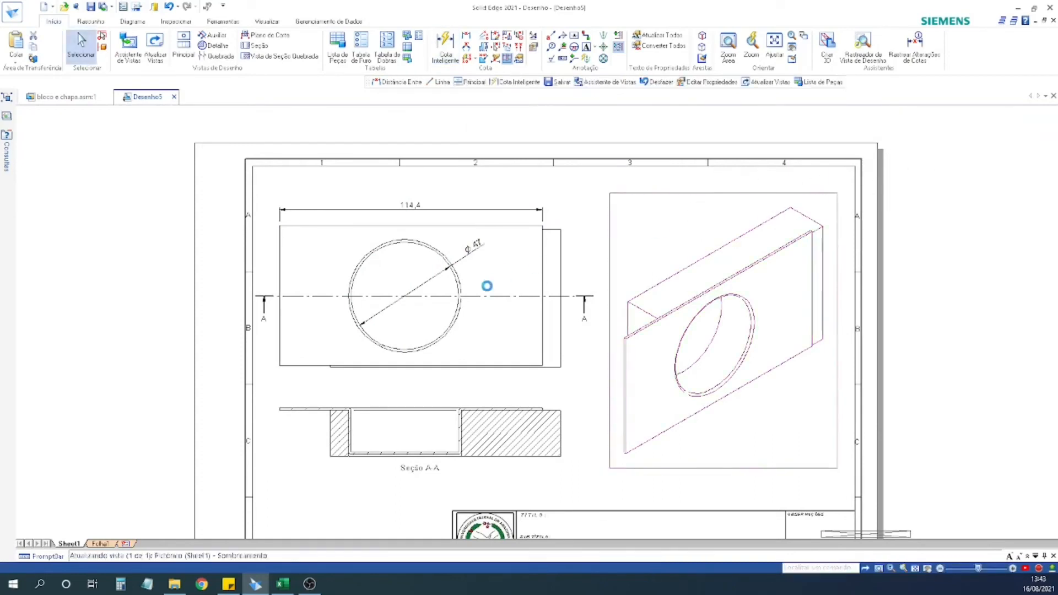
{"action": "left_click", "coordinate": [81, 49]}
{"action": "scroll", "coordinate": [195, 291], "scroll_direction": "down", "scroll_amount": 1}
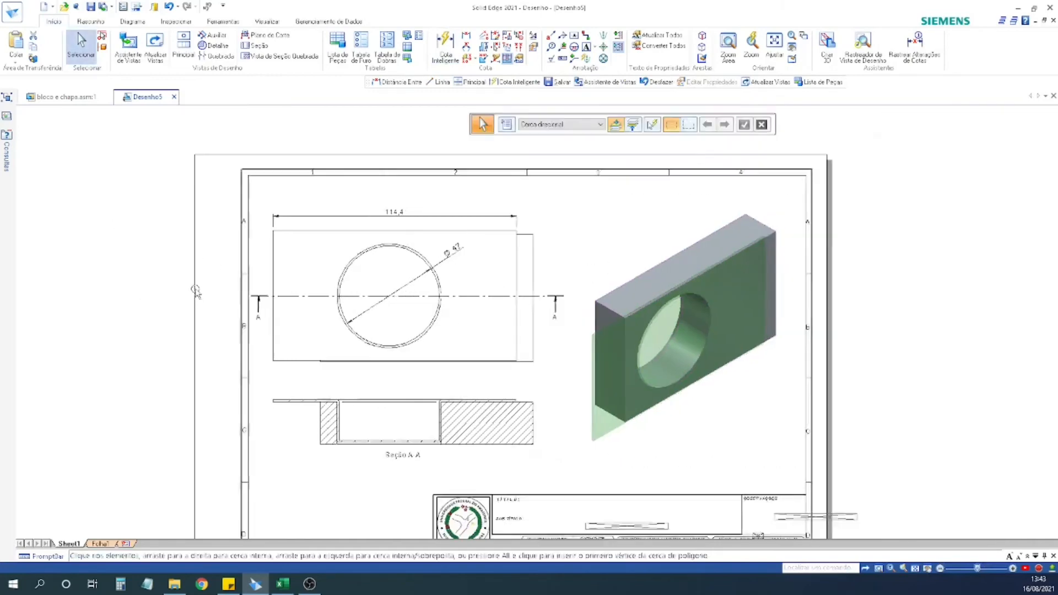
{"action": "scroll", "coordinate": [213, 265], "scroll_direction": "down", "scroll_amount": 1}
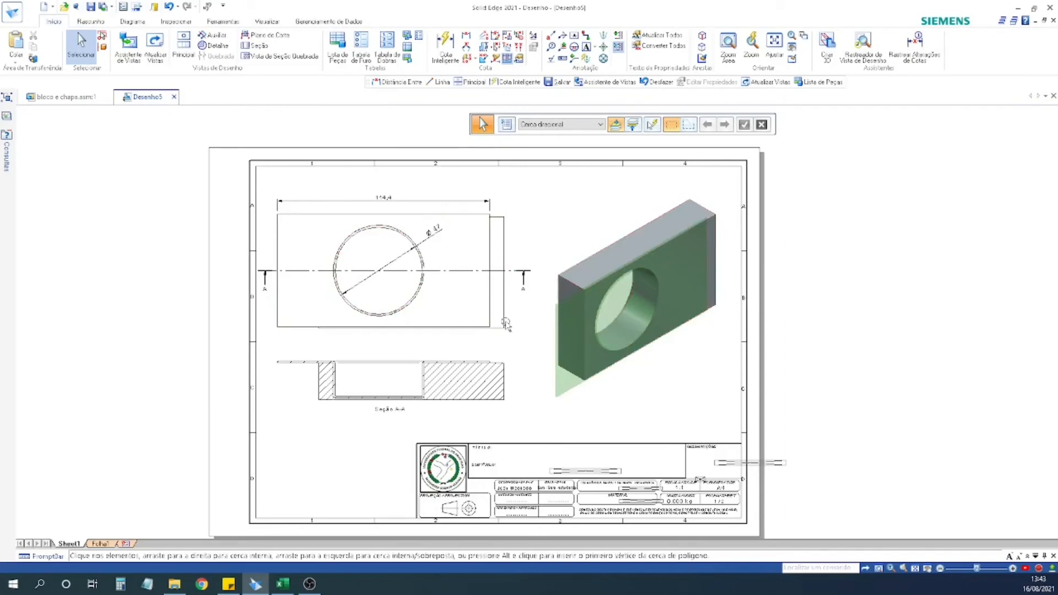
Open the source assembly from the isometric view and open the stamped plate component in its own document.
{"action": "double_click", "coordinate": [613, 274]}
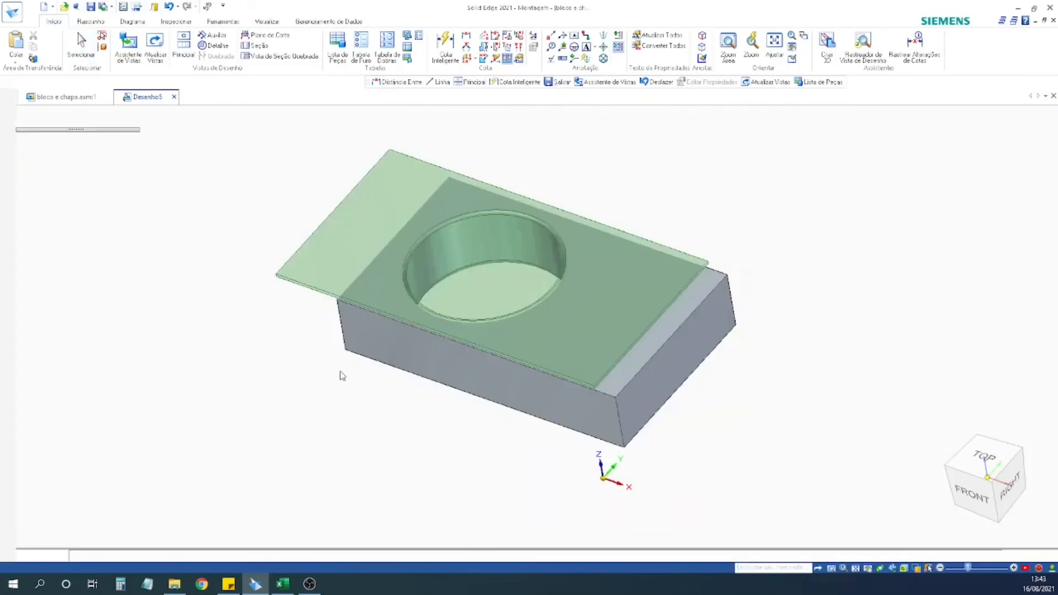
{"action": "middle_click_drag", "start_coordinate": [351, 417], "coordinate": [363, 358]}
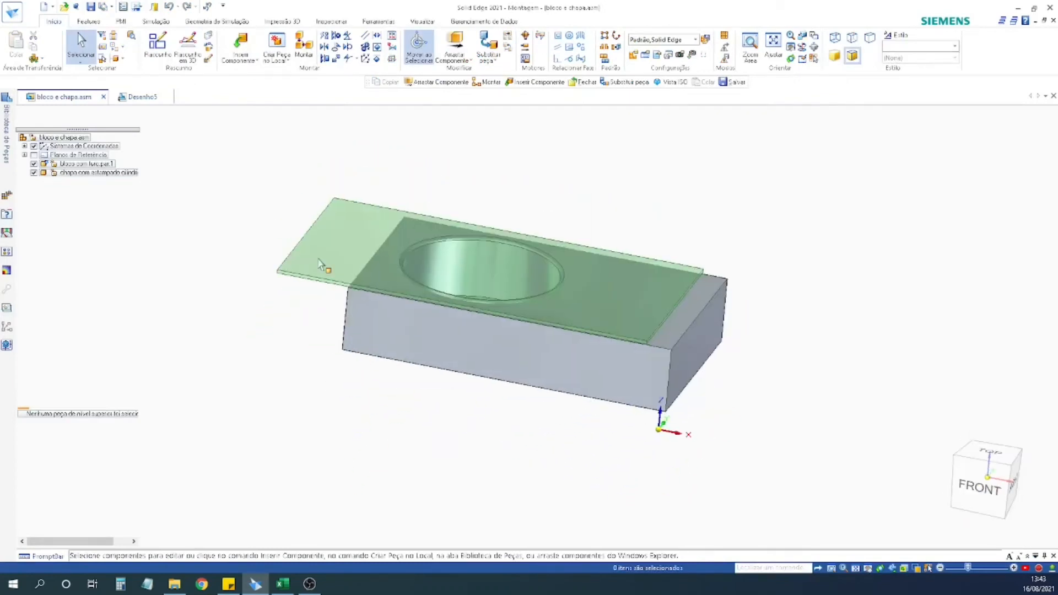
{"action": "left_click", "coordinate": [335, 236]}
{"action": "right_click", "coordinate": [336, 236]}
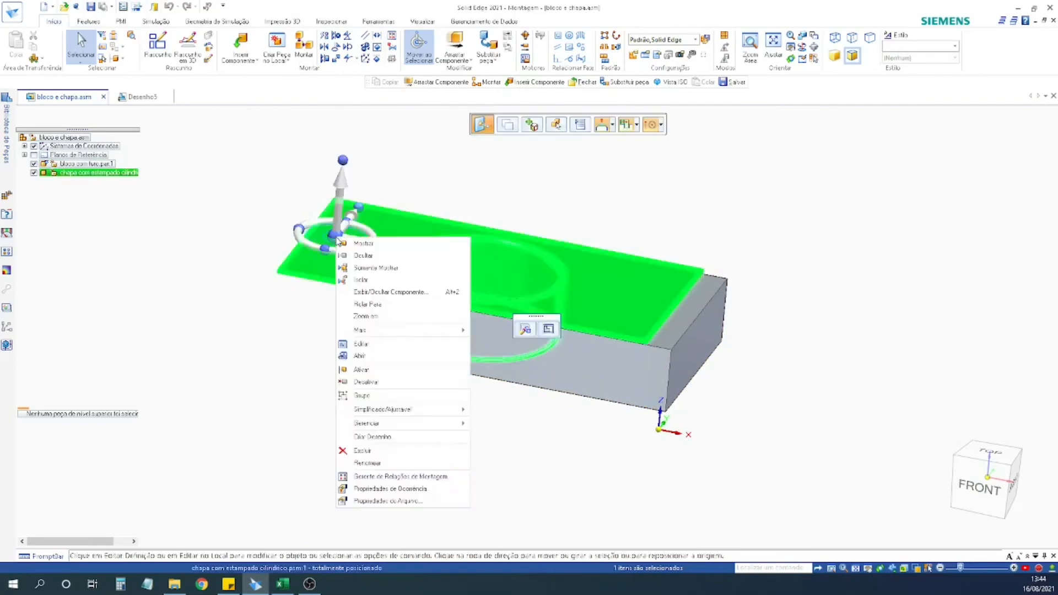
{"action": "left_click", "coordinate": [367, 358]}
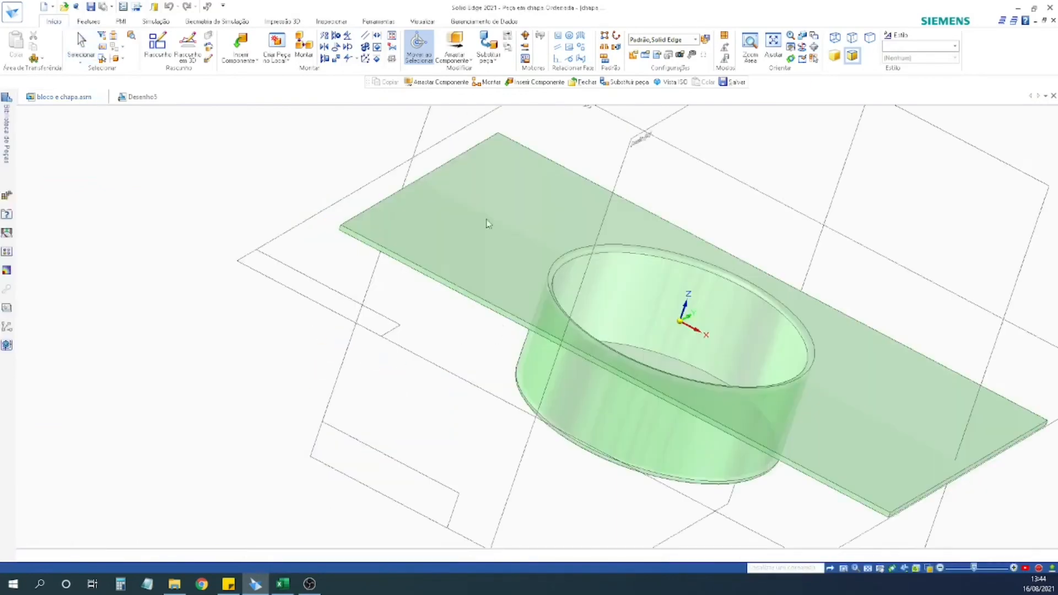
{"action": "middle_click_drag", "start_coordinate": [368, 321], "coordinate": [321, 182]}
Return to the bloco e chapa assembly and open the block with the hole for editing.
{"action": "left_click", "coordinate": [64, 97]}
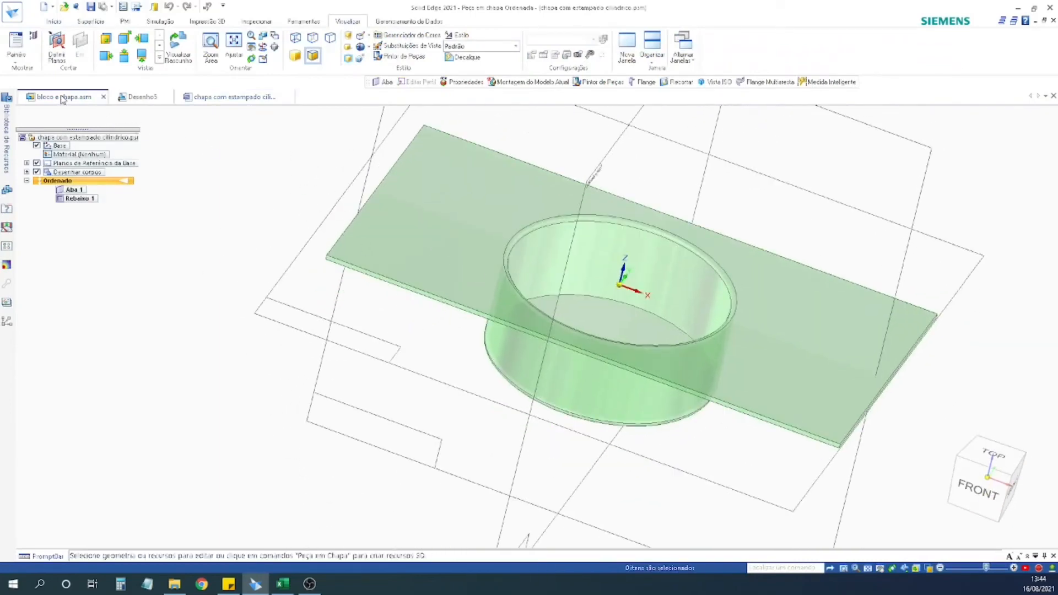
{"action": "left_click", "coordinate": [140, 97]}
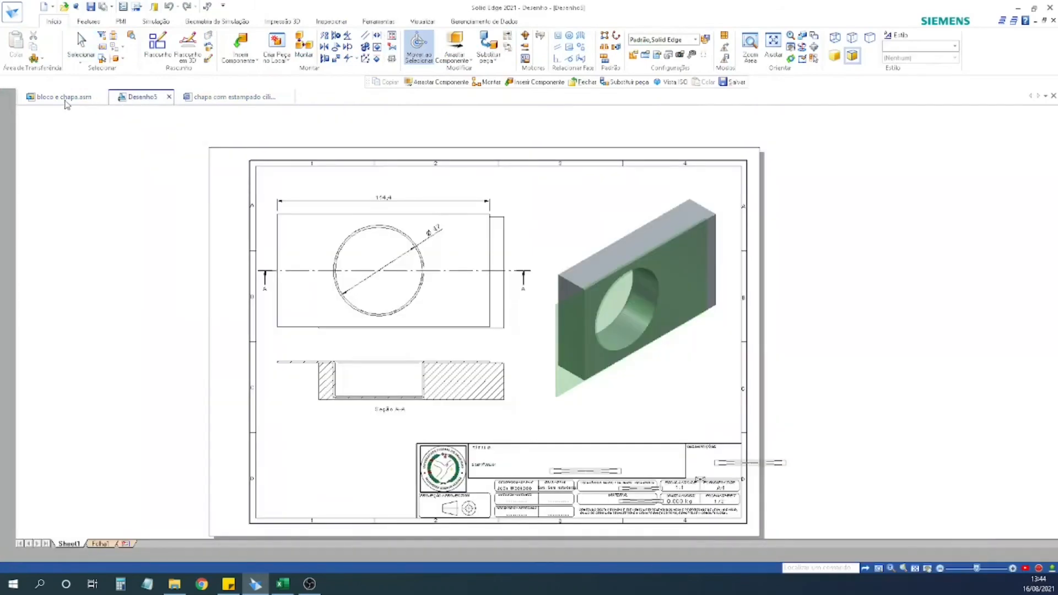
{"action": "left_click", "coordinate": [74, 98]}
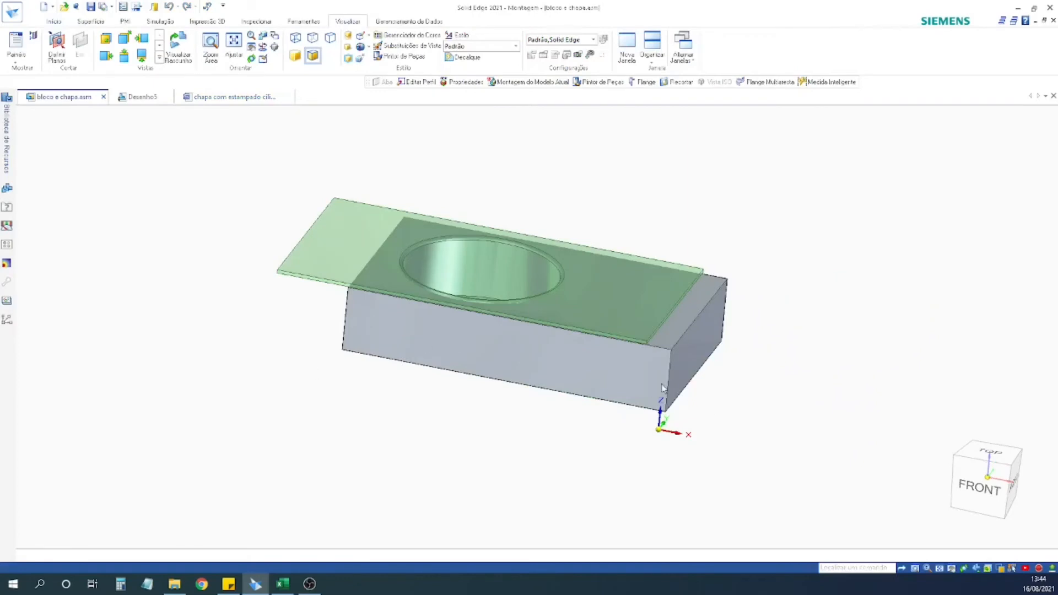
{"action": "left_click", "coordinate": [609, 365]}
{"action": "right_click", "coordinate": [610, 363]}
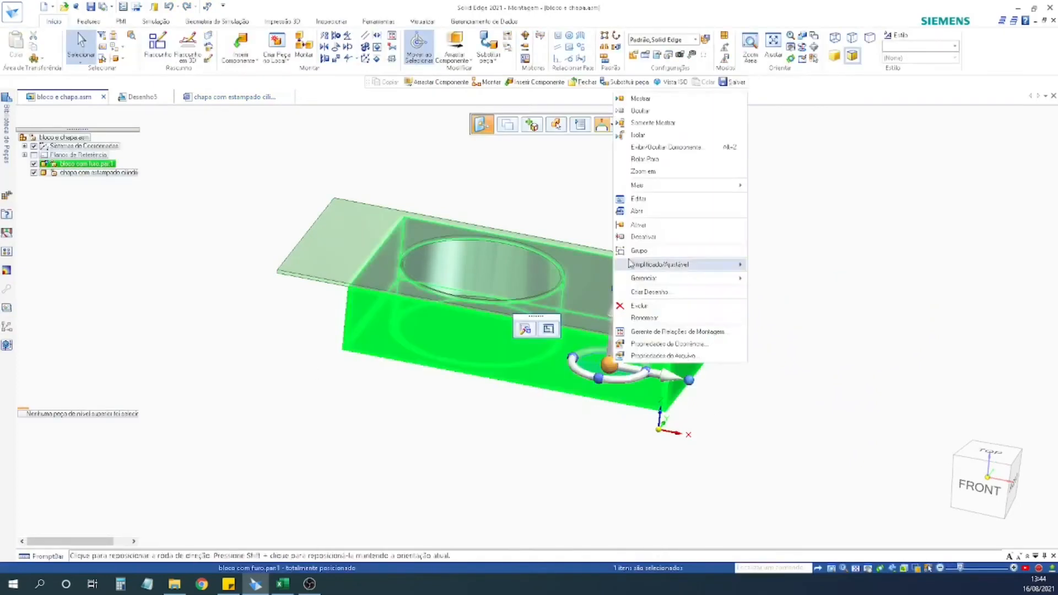
{"action": "left_click", "coordinate": [638, 199]}
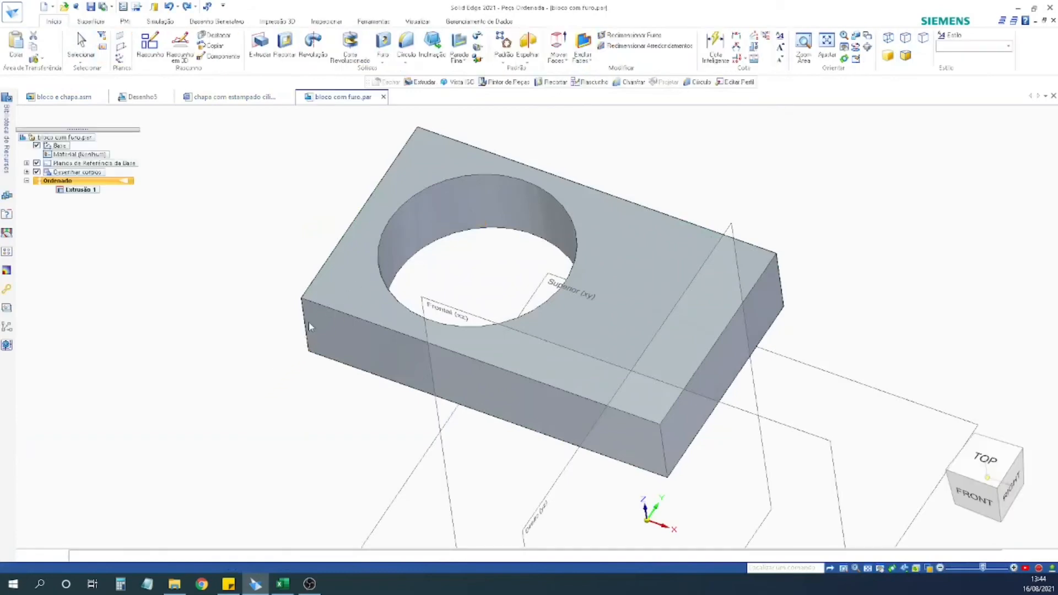
Hide the base reference planes in the block part.
{"action": "middle_click_drag", "start_coordinate": [309, 327], "coordinate": [334, 294]}
{"action": "middle_click_drag", "start_coordinate": [252, 395], "coordinate": [368, 219]}
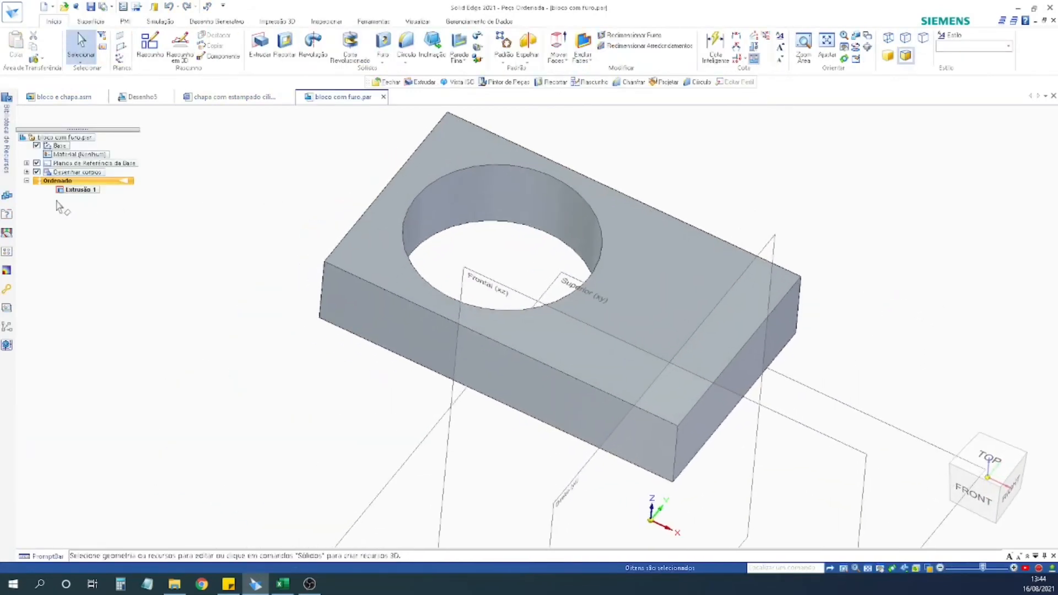
{"action": "left_click", "coordinate": [36, 163]}
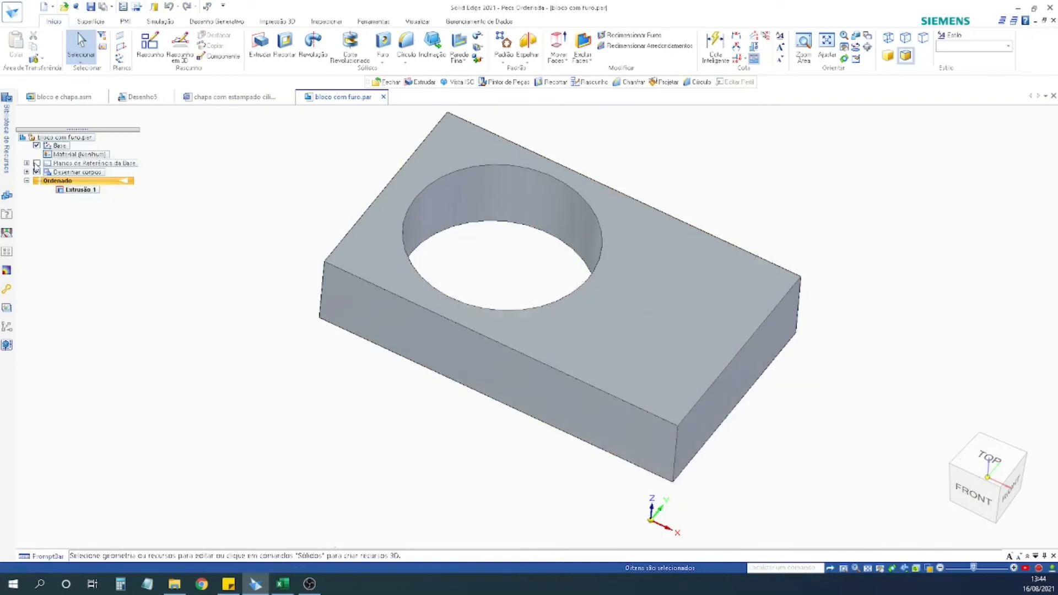
{"action": "middle_click_drag", "start_coordinate": [259, 197], "coordinate": [255, 230], "text": "shift"}
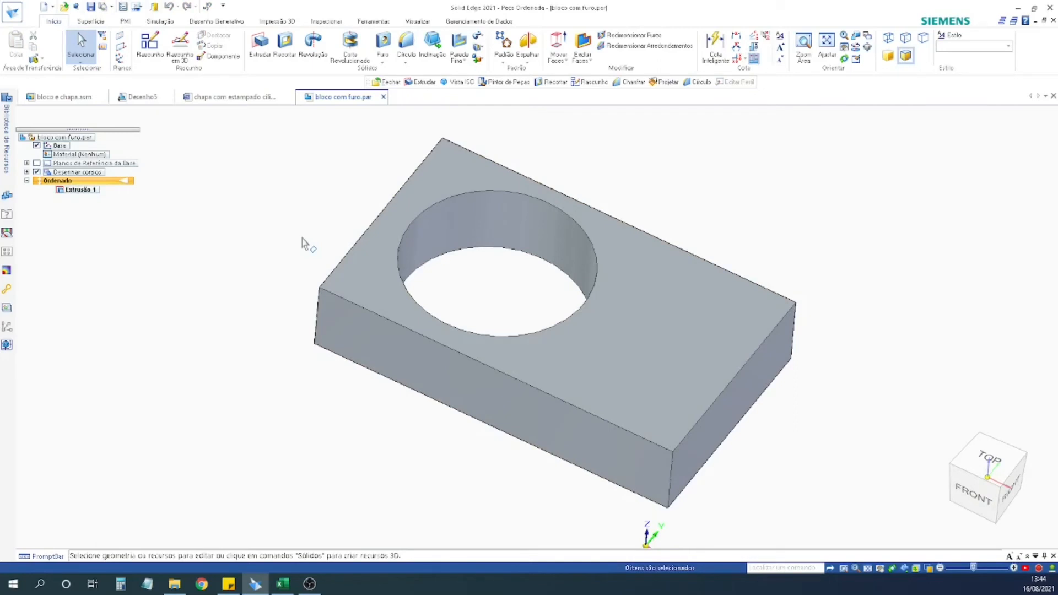
Set the block to the isometric orientation, inspect it by rotating, zooming and panning, and bring it back into view.
{"action": "key", "text": "ctrl+i"}
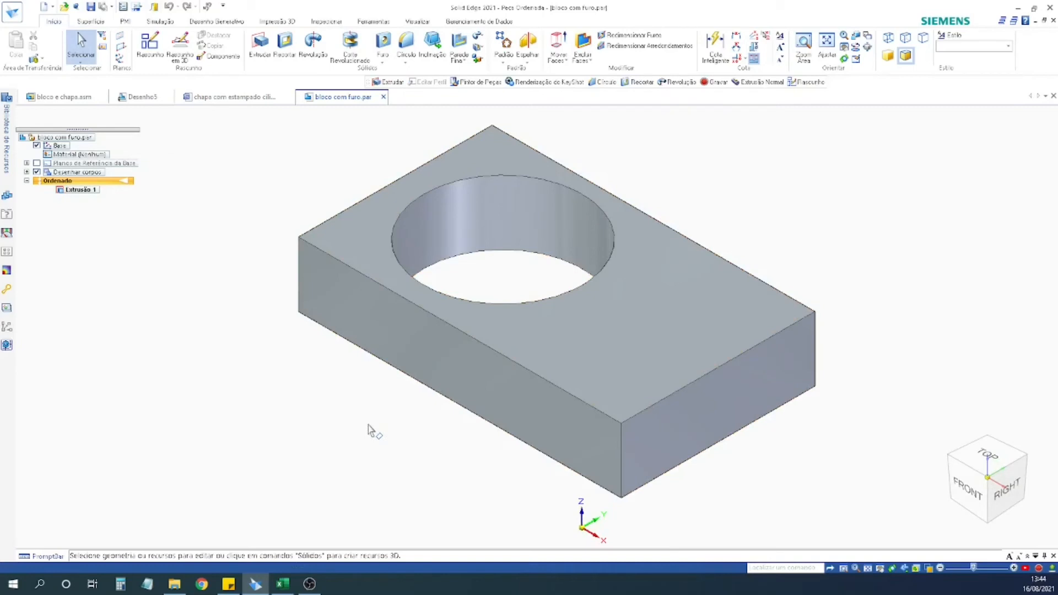
{"action": "middle_click_drag", "start_coordinate": [440, 447], "coordinate": [1057, 243], "text": "ctrl"}
{"action": "middle_click_drag", "start_coordinate": [408, 433], "coordinate": [400, 348]}
{"action": "key", "text": "ctrl+i"}
{"action": "middle_click_drag", "start_coordinate": [367, 408], "coordinate": [454, 94], "text": "ctrl"}
{"action": "middle_click_drag", "start_coordinate": [426, 400], "coordinate": [533, 345], "text": "shift"}
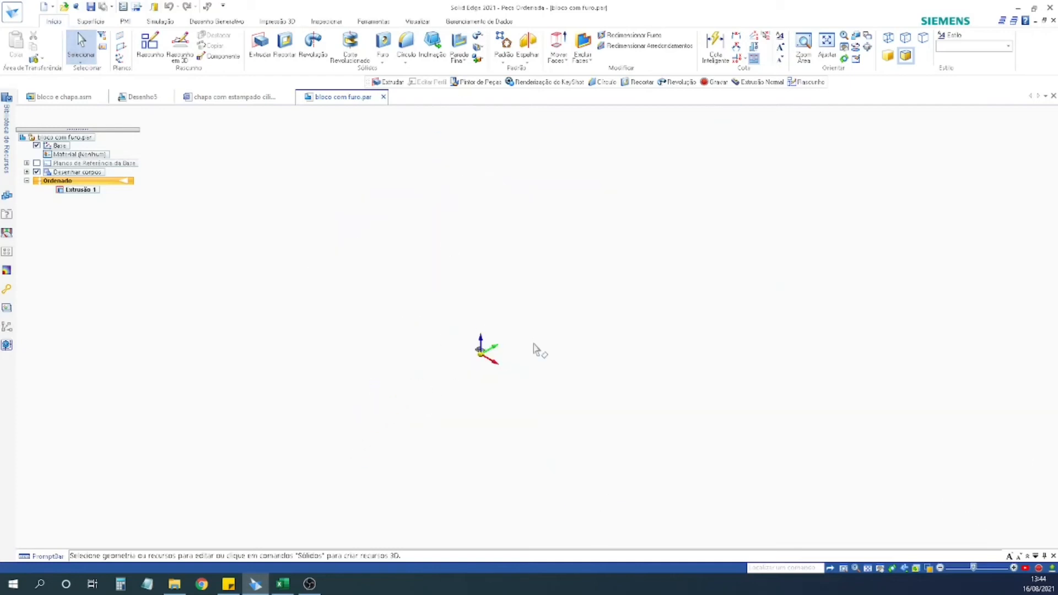
{"action": "key", "text": "ctrl+f"}
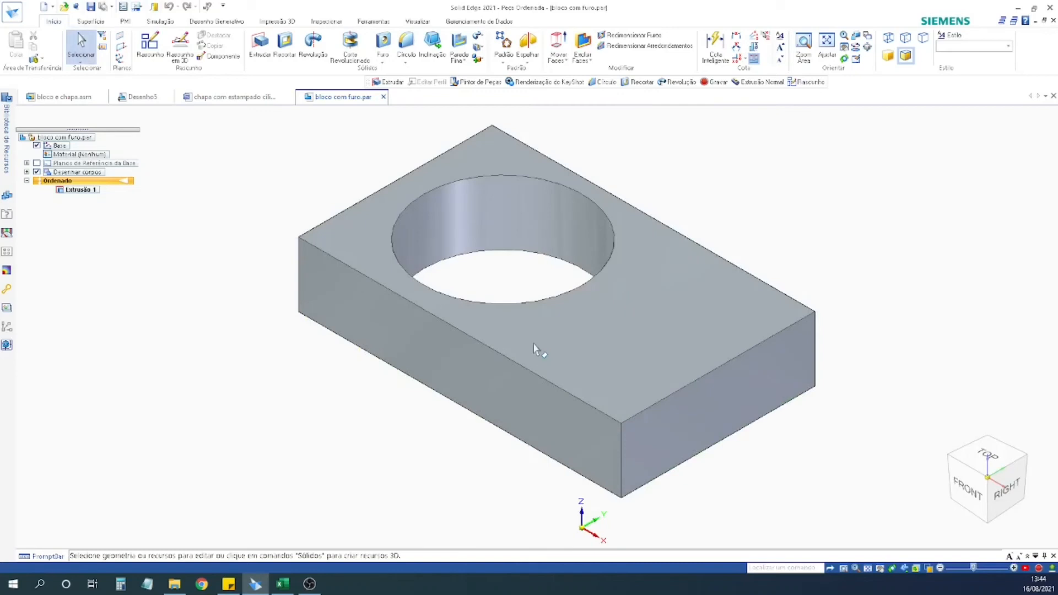
Inspect the block in the front, top, left and right standard orientations, returning to the isometric orientation between them.
{"action": "left_click", "coordinate": [296, 388]}
{"action": "key", "text": "ctrl+f"}
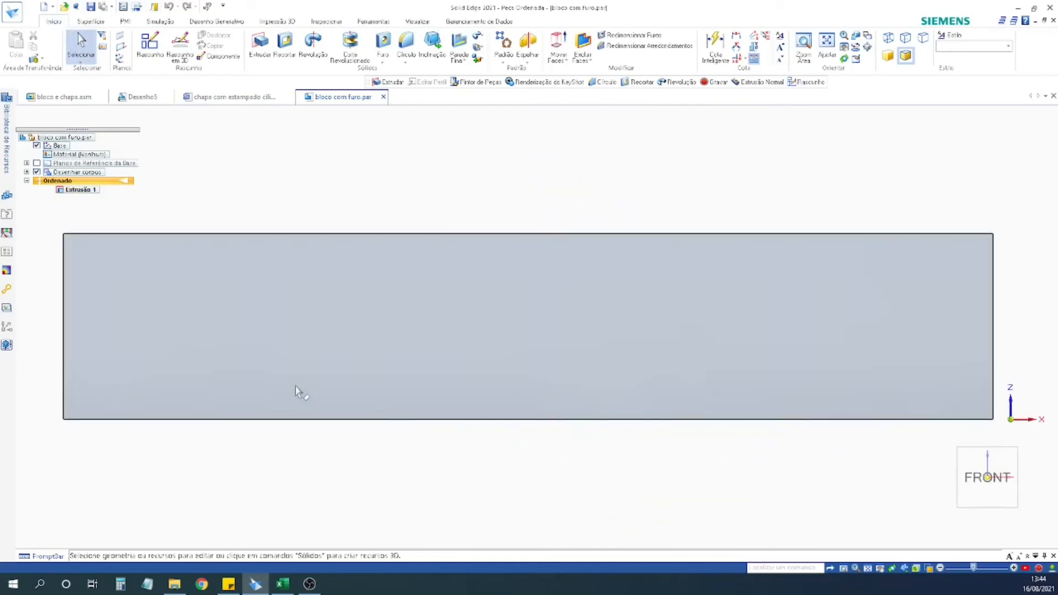
{"action": "key", "text": "ctrl+i"}
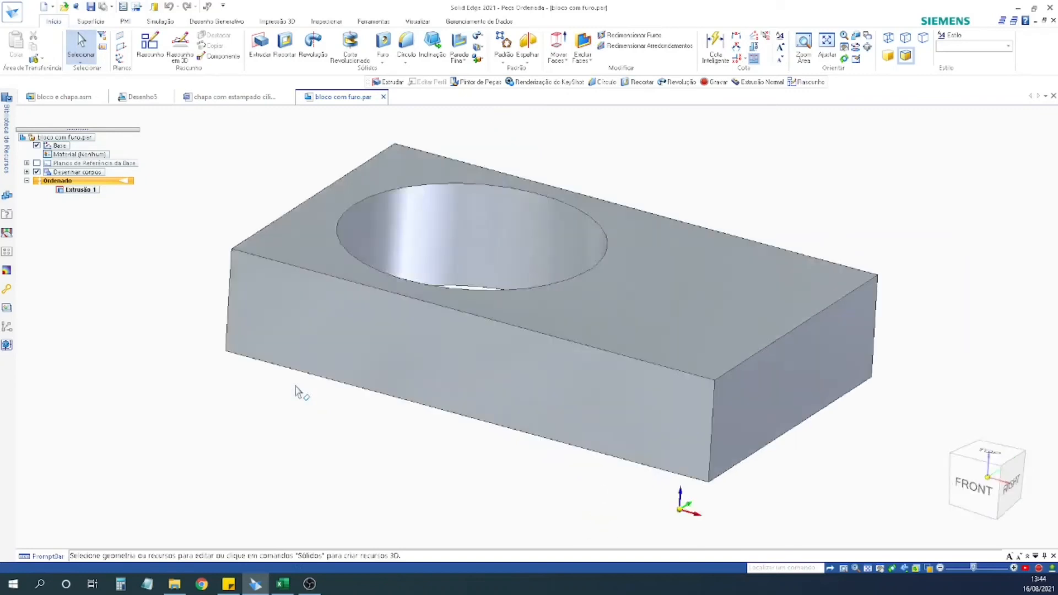
{"action": "key", "text": "ctrl+f"}
{"action": "key", "text": "ctrl+t"}
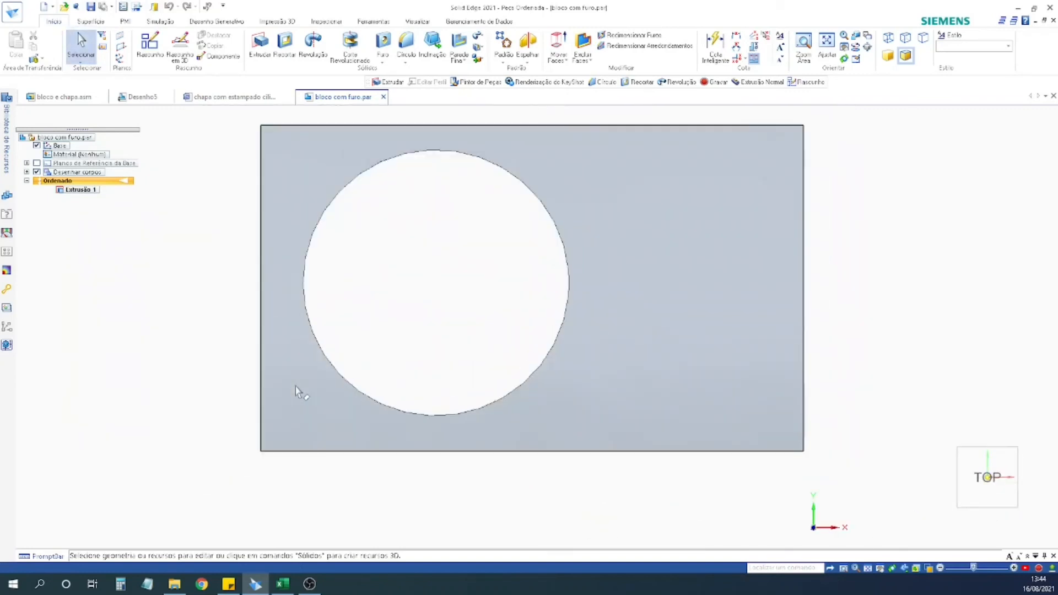
{"action": "key", "text": "ctrl+f"}
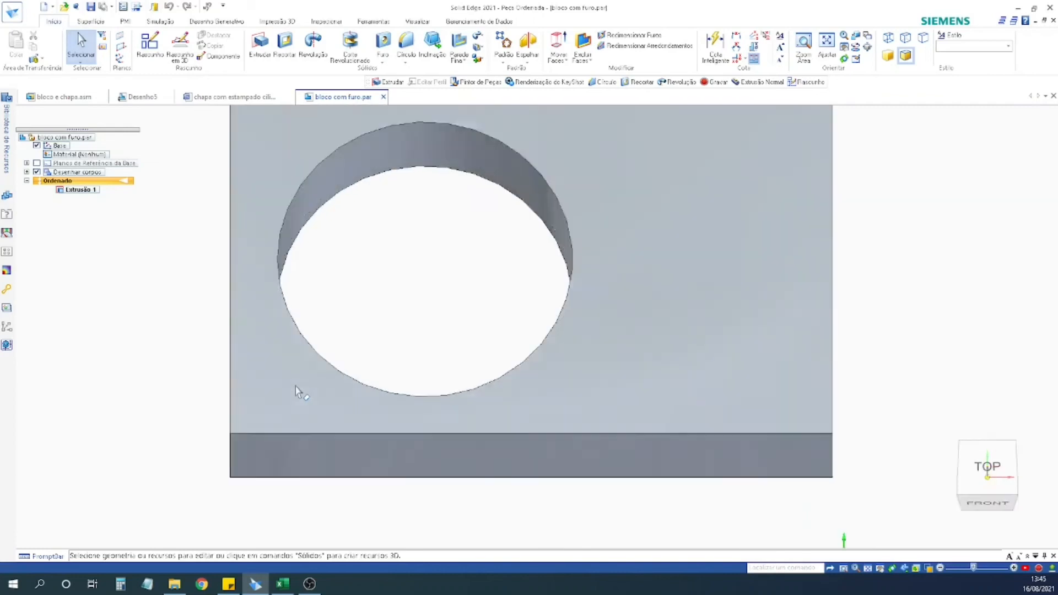
{"action": "key", "text": "ctrl+i"}
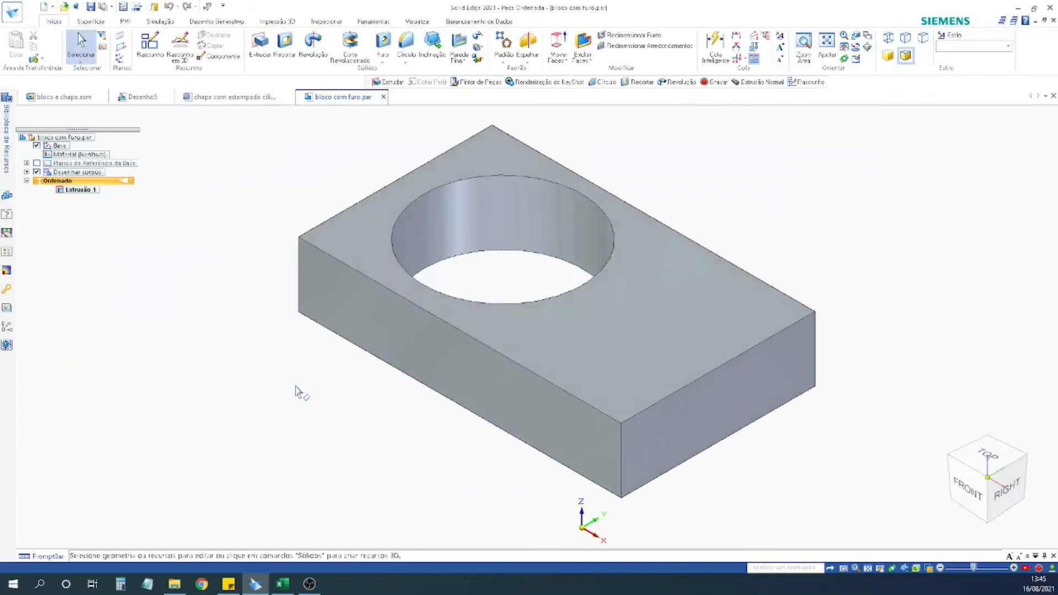
{"action": "key", "text": "ctrl+t"}
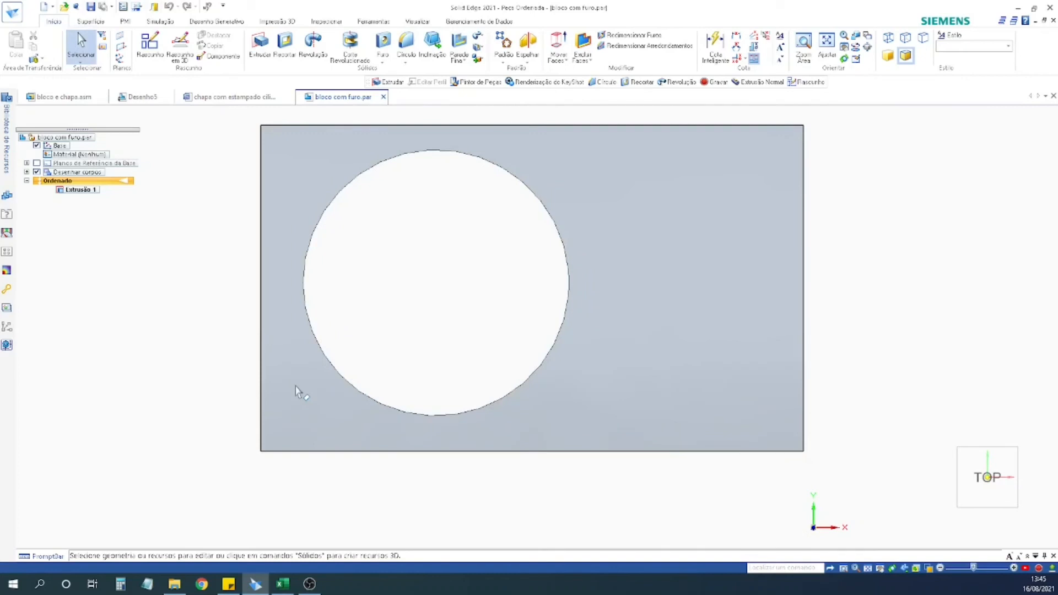
{"action": "key", "text": "ctrl+l"}
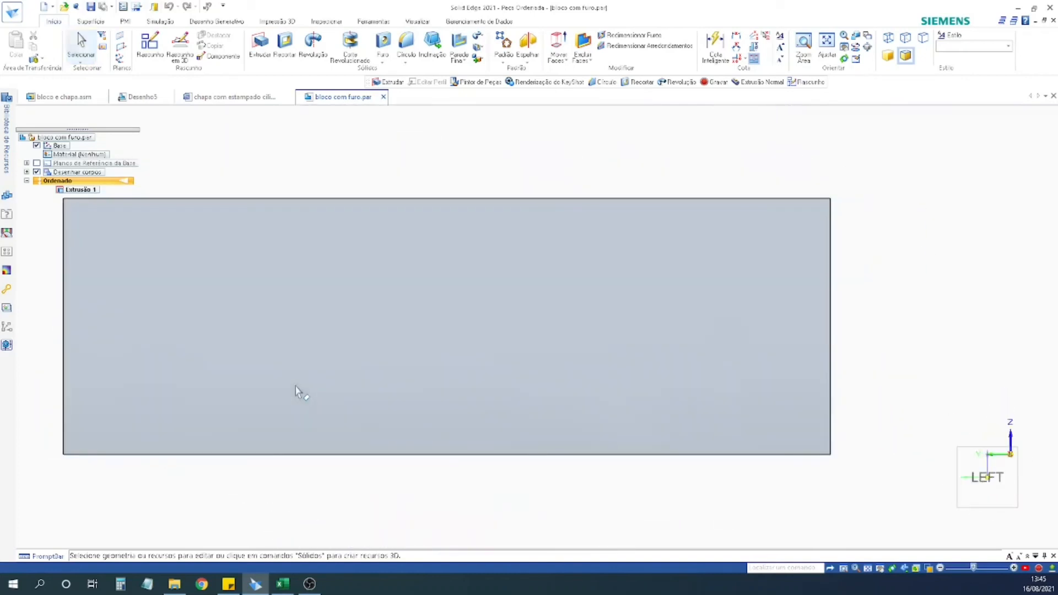
{"action": "key", "text": "ctrl+r"}
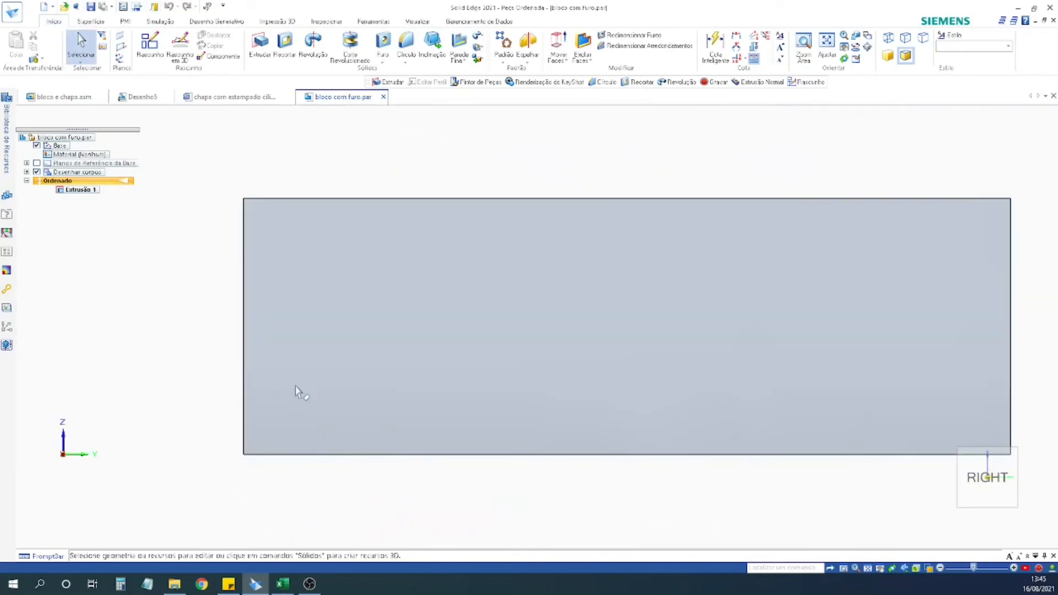
{"action": "key", "text": "ctrl+i"}
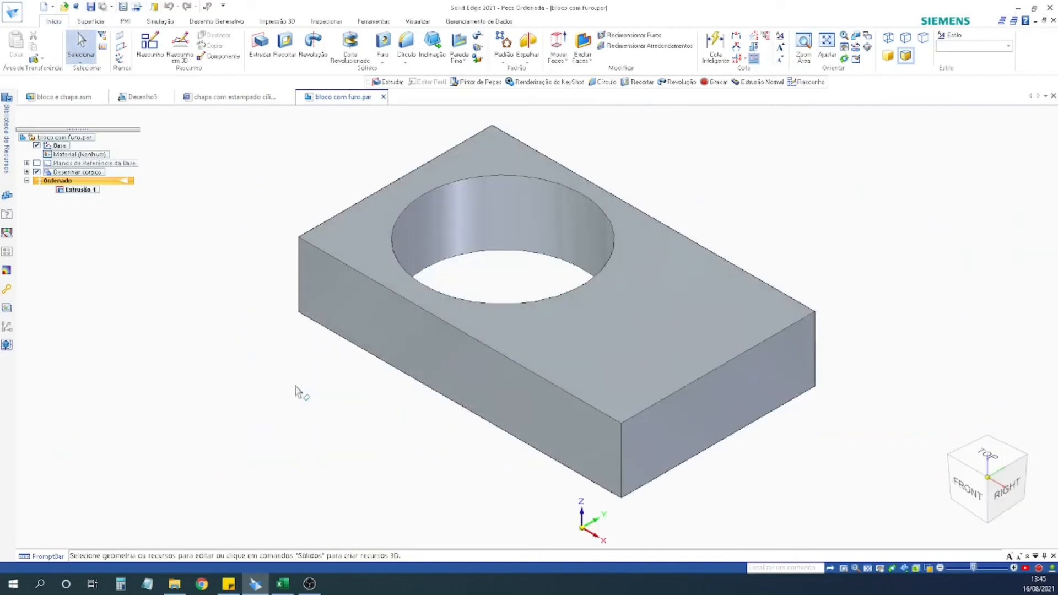
{"action": "key", "text": "ctrl+l"}
{"action": "key", "text": "ctrl+i"}
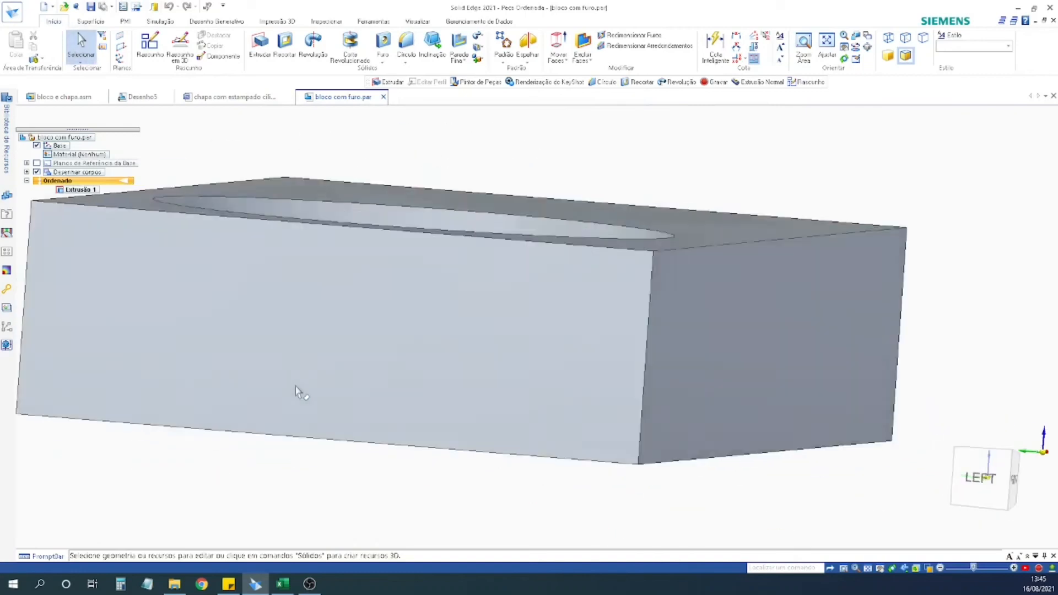
{"action": "key", "text": "ctrl+r"}
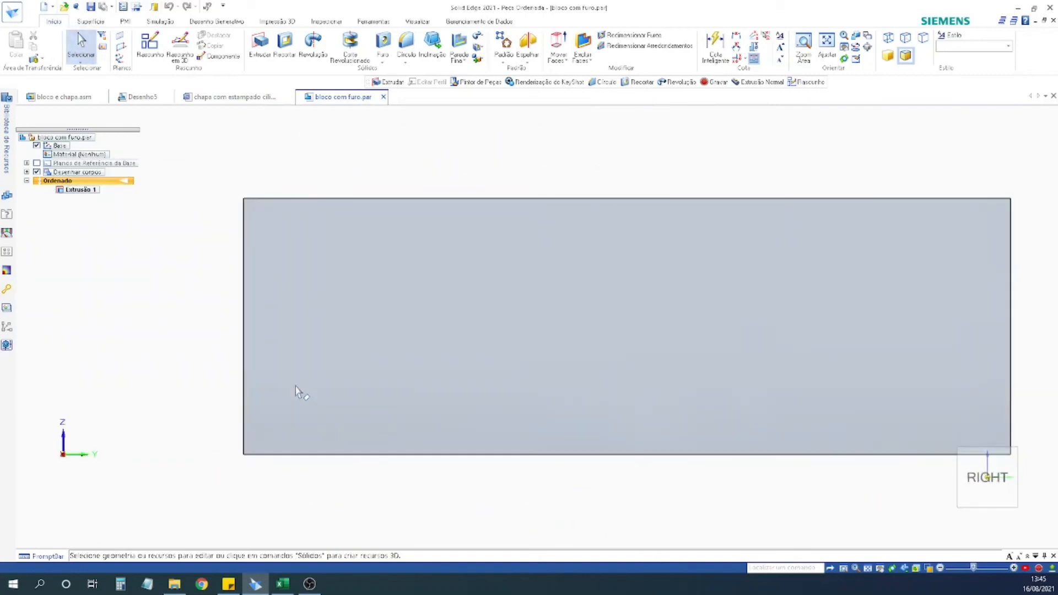
{"action": "key", "text": "ctrl+i"}
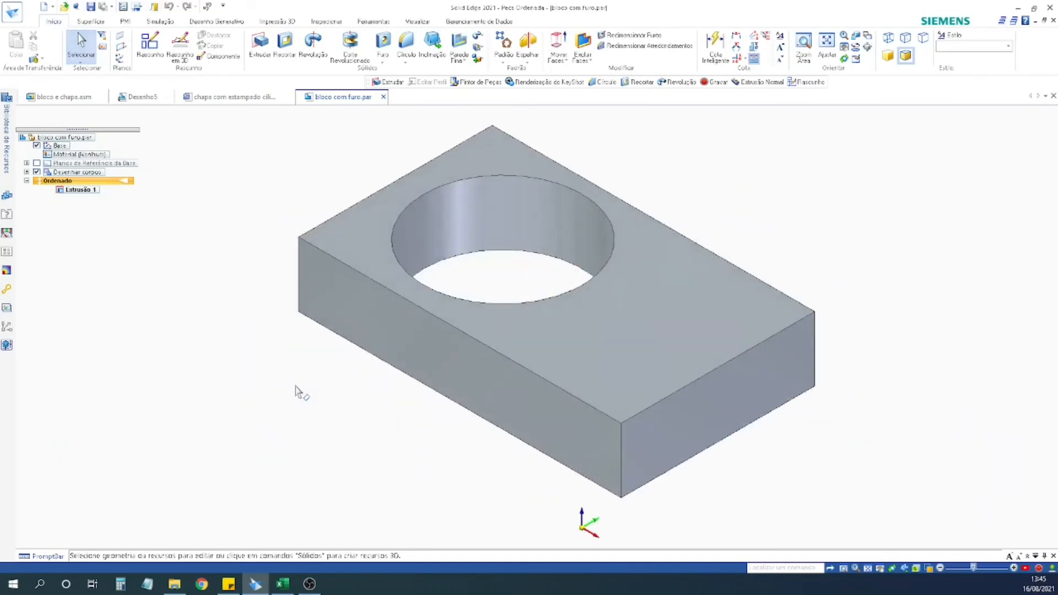
{"action": "middle_click_drag", "start_coordinate": [419, 403], "coordinate": [425, 368]}
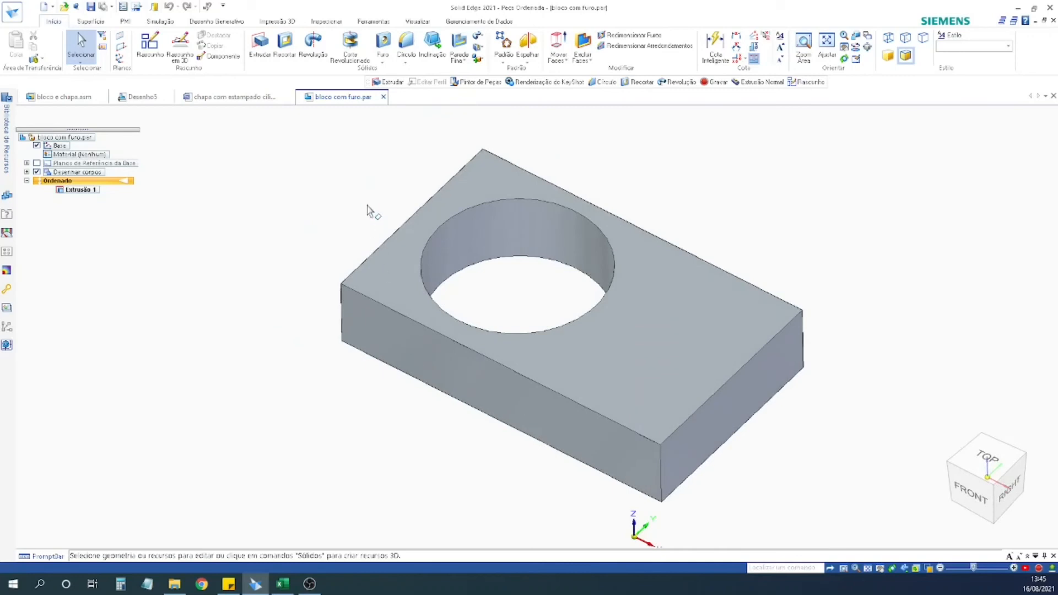
Close the block with the hole part and return to the bloco e chapa assembly.
{"action": "scroll", "coordinate": [384, 198], "scroll_direction": "up", "scroll_amount": 2}
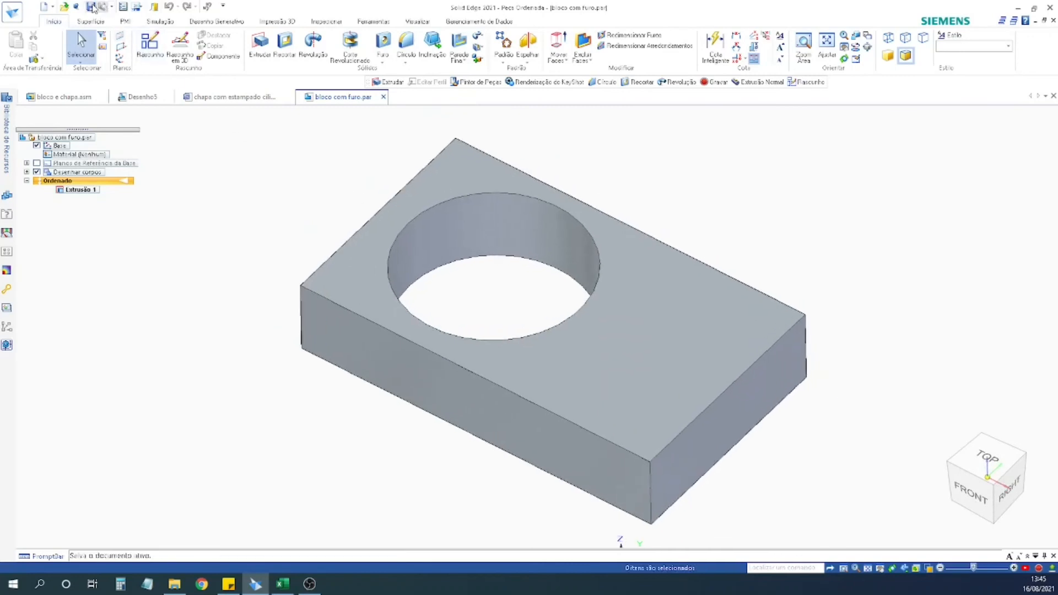
{"action": "left_click", "coordinate": [383, 97]}
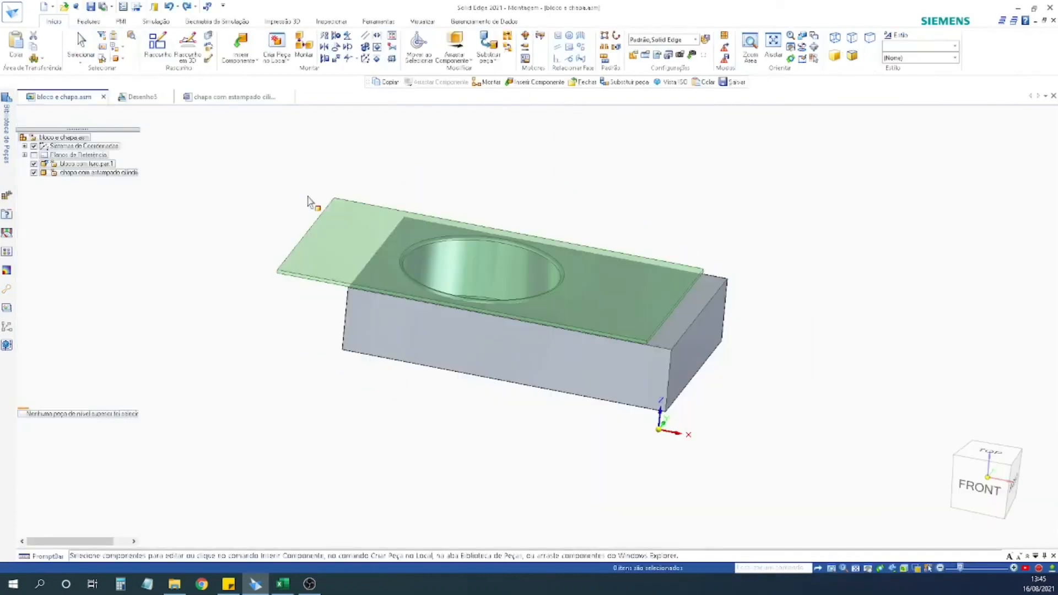
{"action": "middle_click_drag", "start_coordinate": [535, 208], "coordinate": [578, 196]}
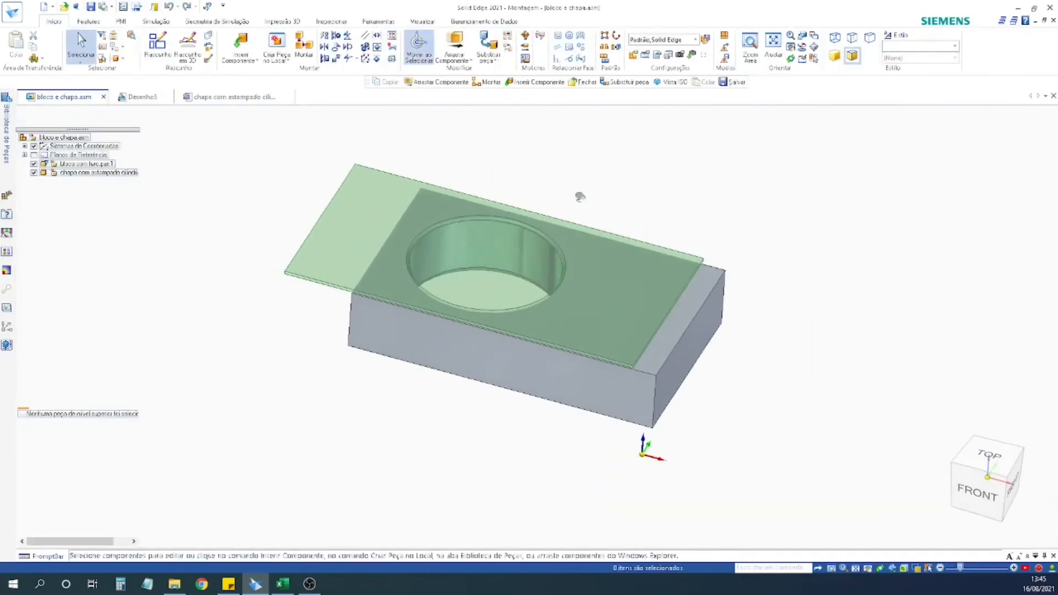
Switch to the stamped sheet part and inspect it in the top, front, left and right standard orientations, ending in the isometric orientation.
{"action": "left_click", "coordinate": [219, 100]}
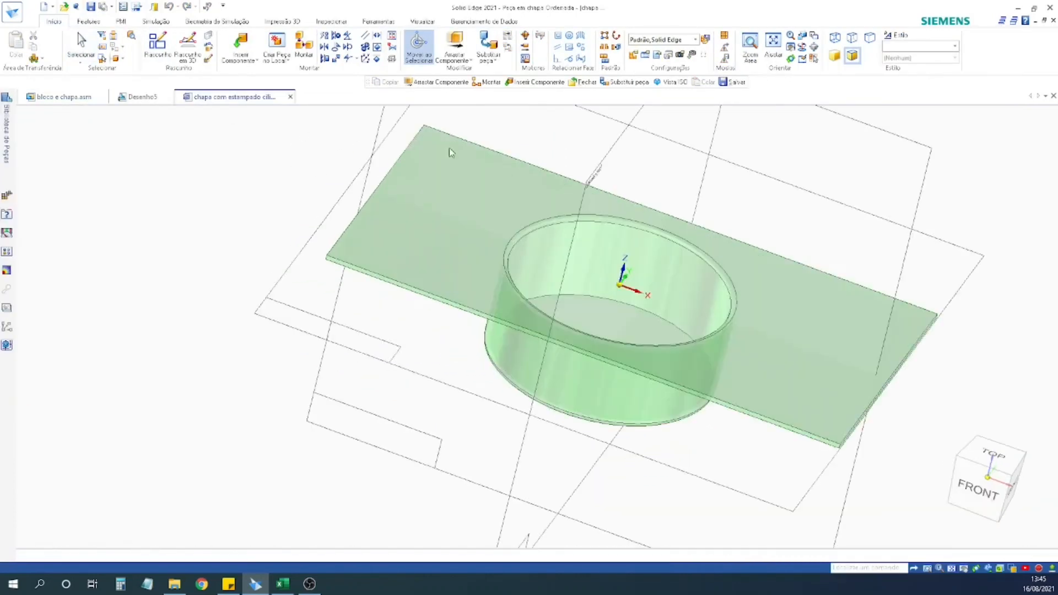
{"action": "scroll", "coordinate": [269, 193], "scroll_direction": "down", "scroll_amount": 2}
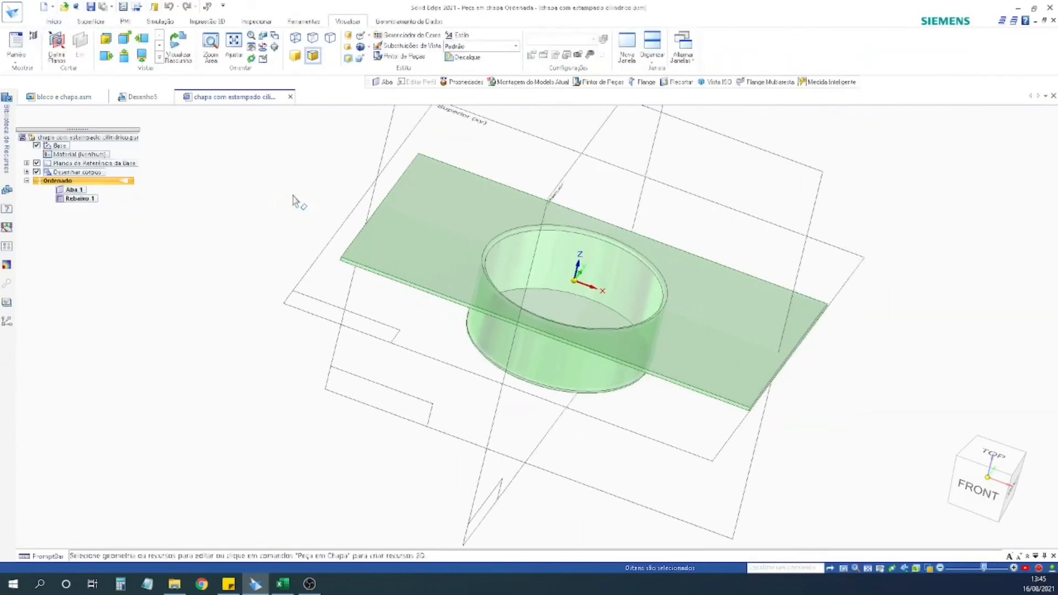
{"action": "key", "text": "ctrl+t"}
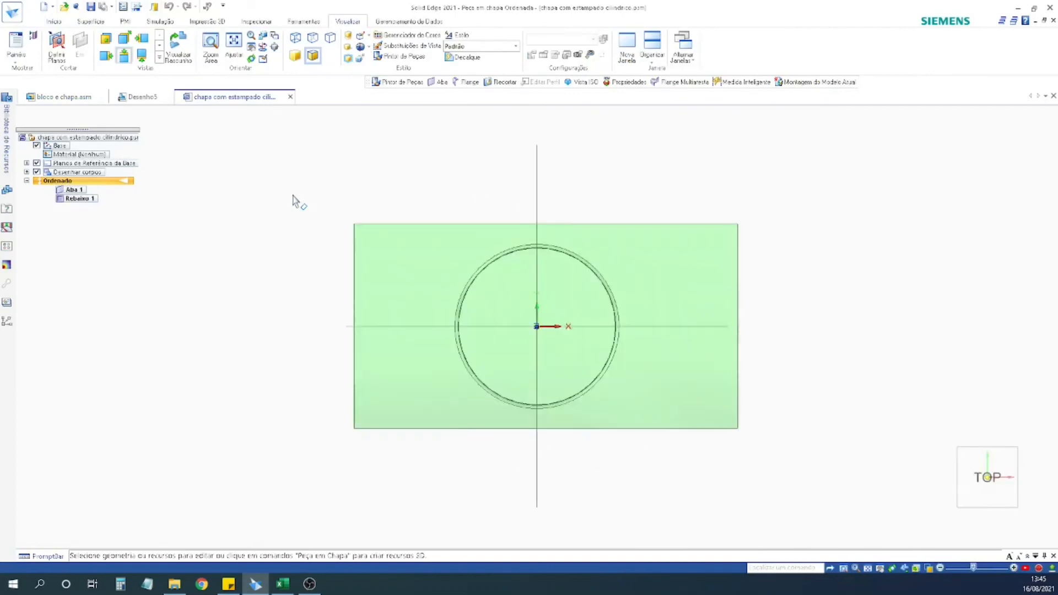
{"action": "key", "text": "ctrl+f"}
{"action": "key", "text": "ctrl+l"}
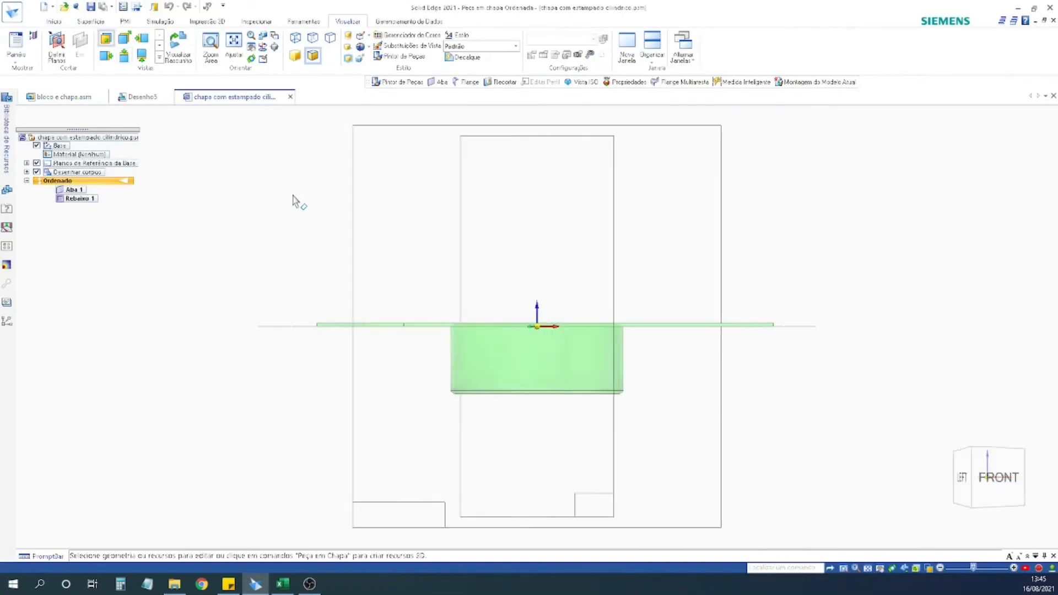
{"action": "key", "text": "ctrl+r"}
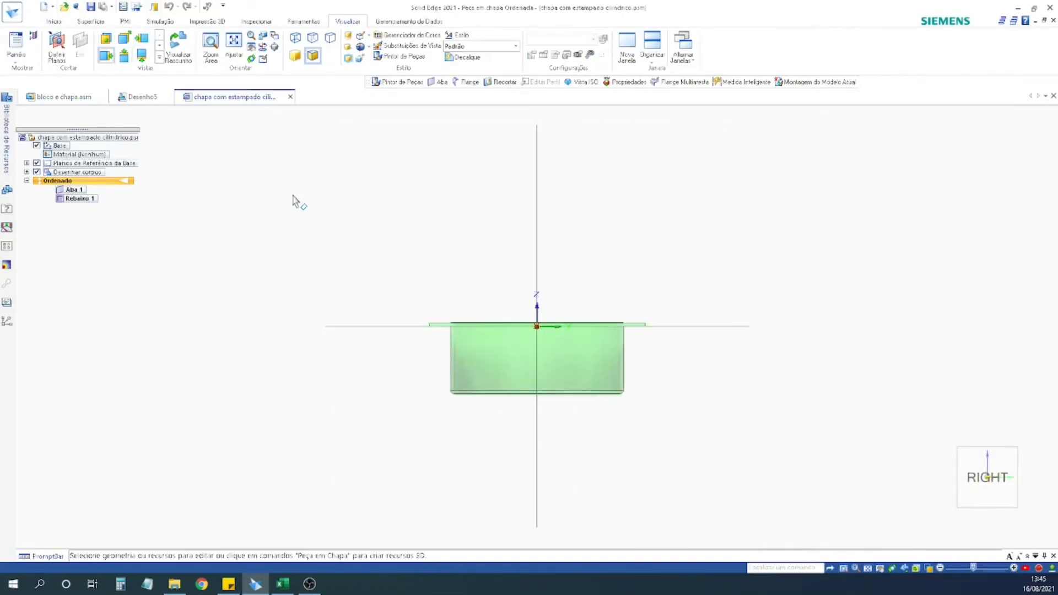
{"action": "key", "text": "ctrl+i"}
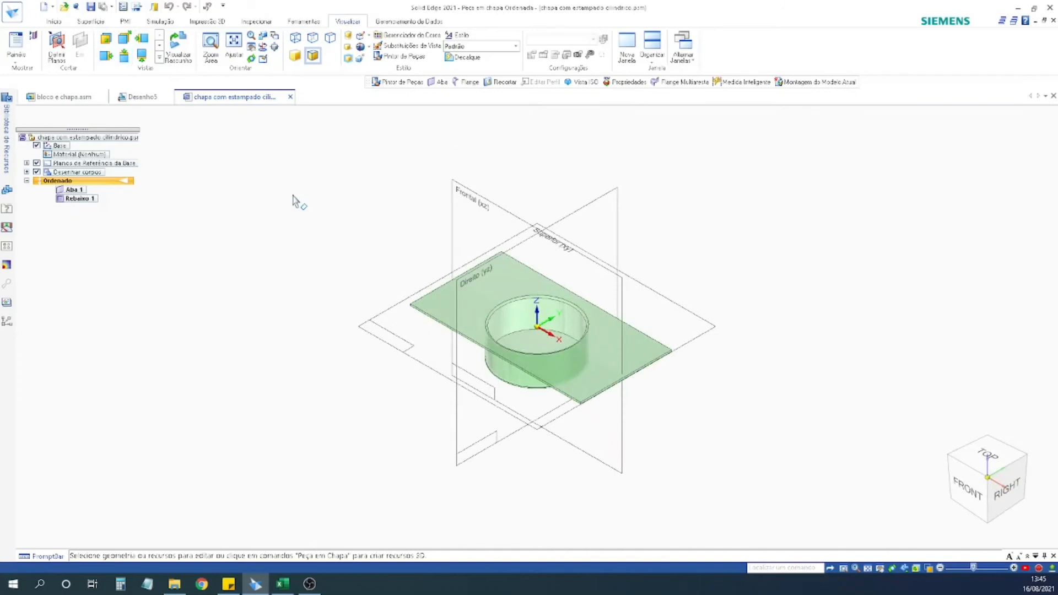
{"action": "key", "text": "ctrl+l"}
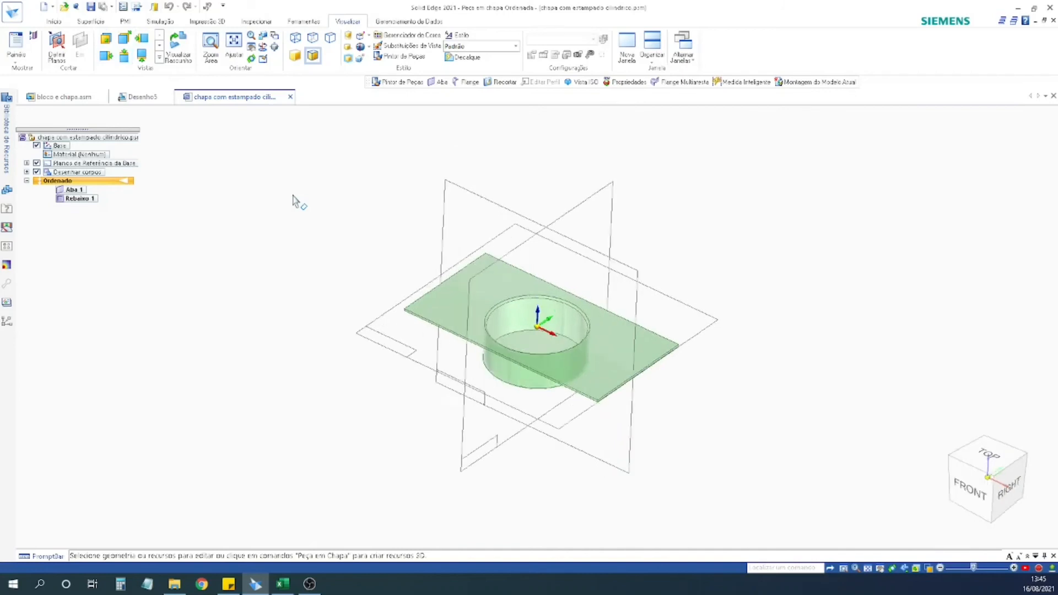
{"action": "key", "text": "ctrl+r"}
{"action": "key", "text": "ctrl+l"}
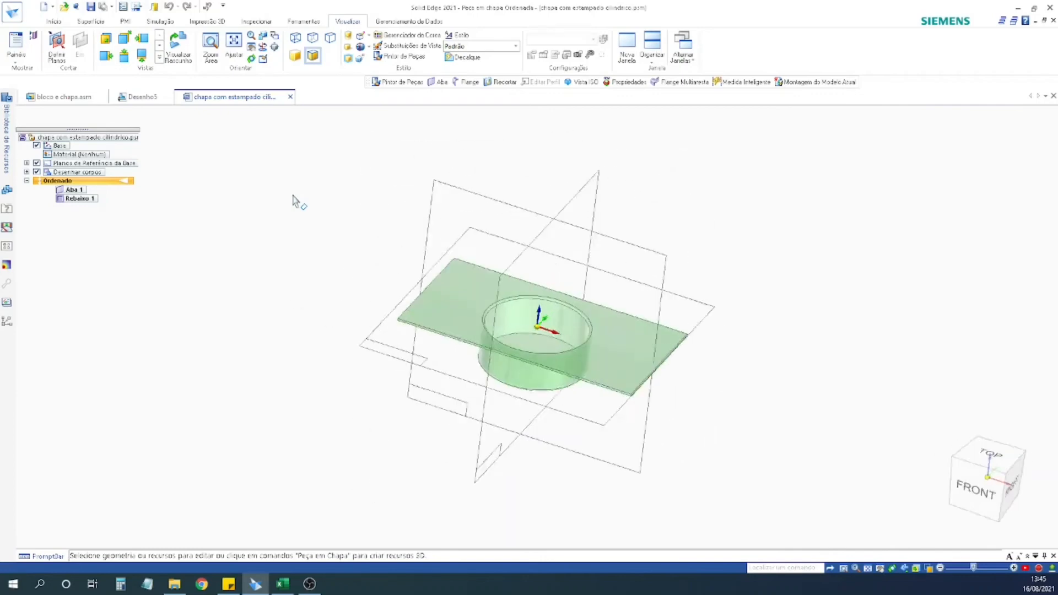
{"action": "key", "text": "ctrl+r"}
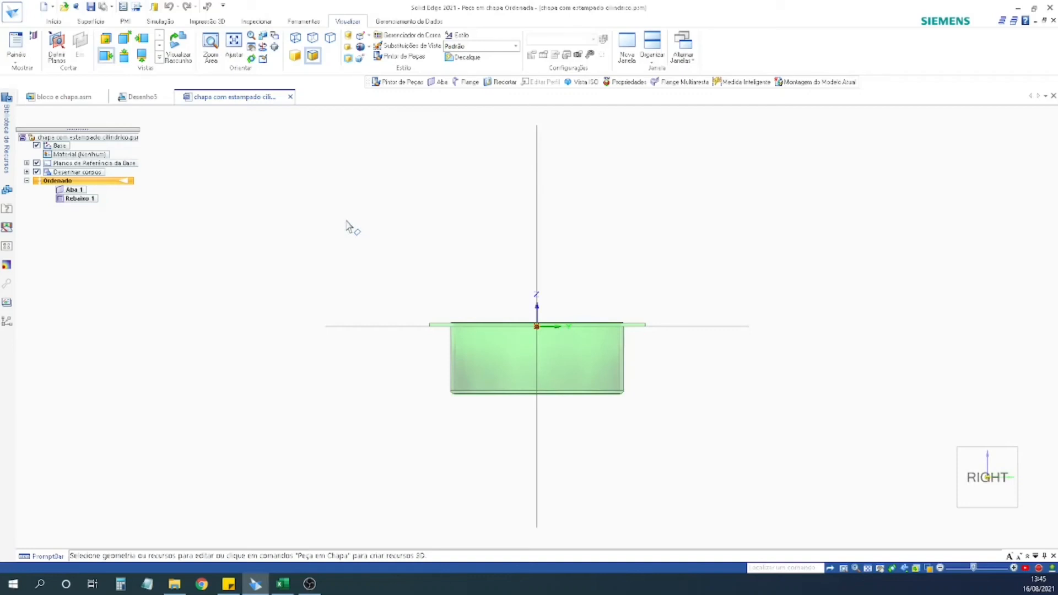
{"action": "key", "text": "ctrl+i"}
{"action": "key", "text": "ctrl+h"}
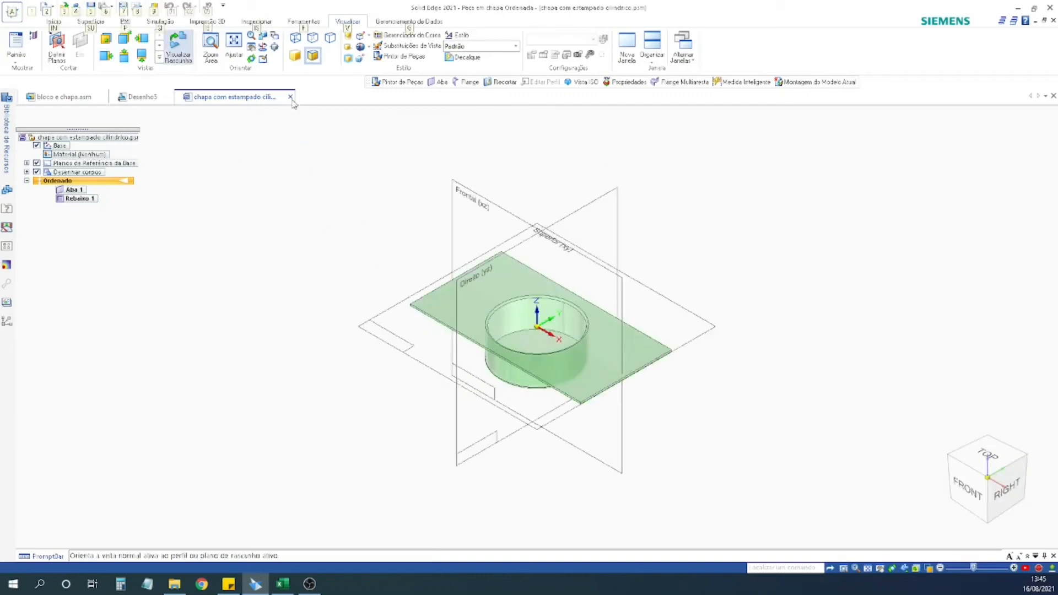
Save the stamped sheet part and close it.
{"action": "left_click", "coordinate": [91, 6]}
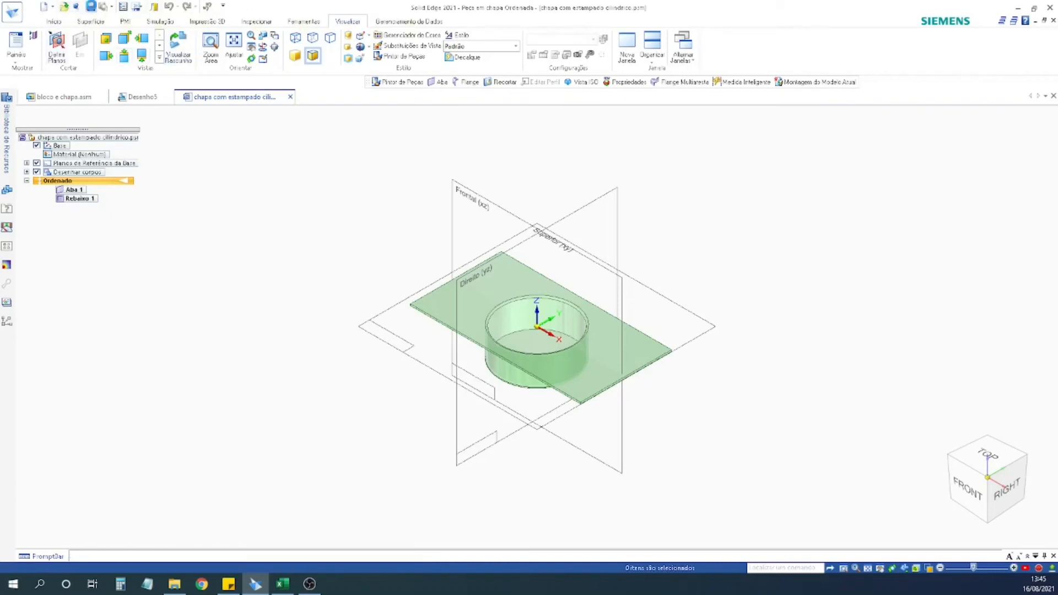
{"action": "left_click", "coordinate": [291, 97]}
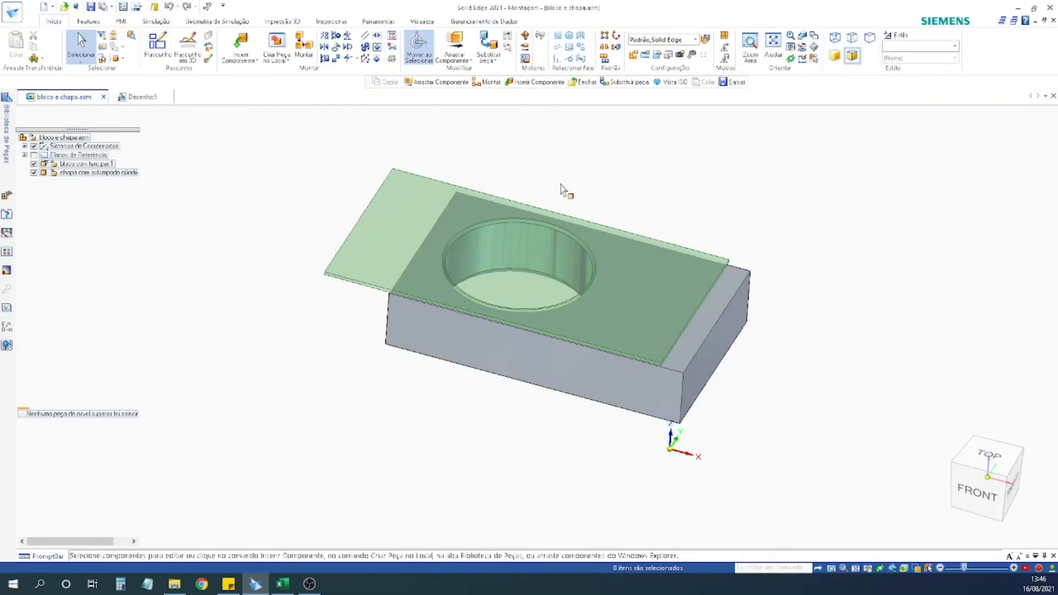
Inspect the bloco e chapa assembly from above and below by rotating it, and set it to the isometric orientation.
{"action": "middle_click_drag", "start_coordinate": [561, 189], "coordinate": [692, 146]}
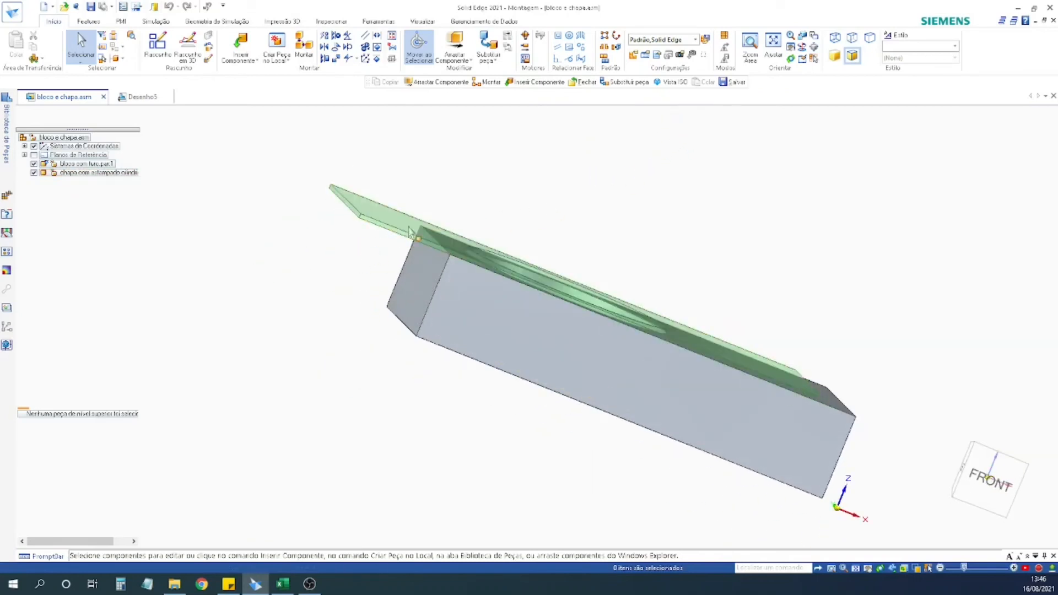
{"action": "middle_click_drag", "start_coordinate": [480, 204], "coordinate": [505, 134]}
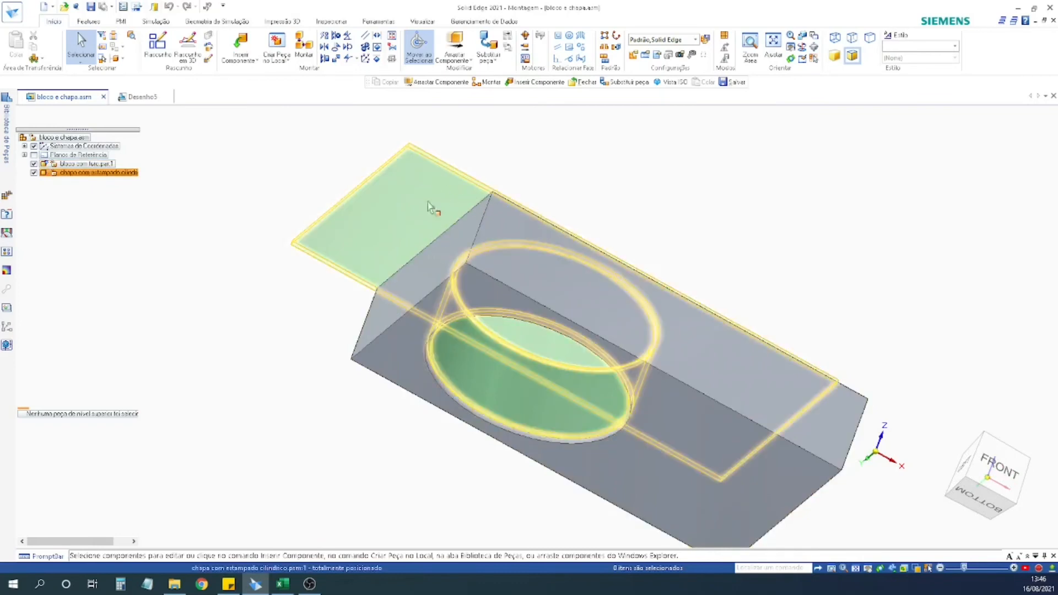
{"action": "middle_click_drag", "start_coordinate": [602, 184], "coordinate": [602, 208]}
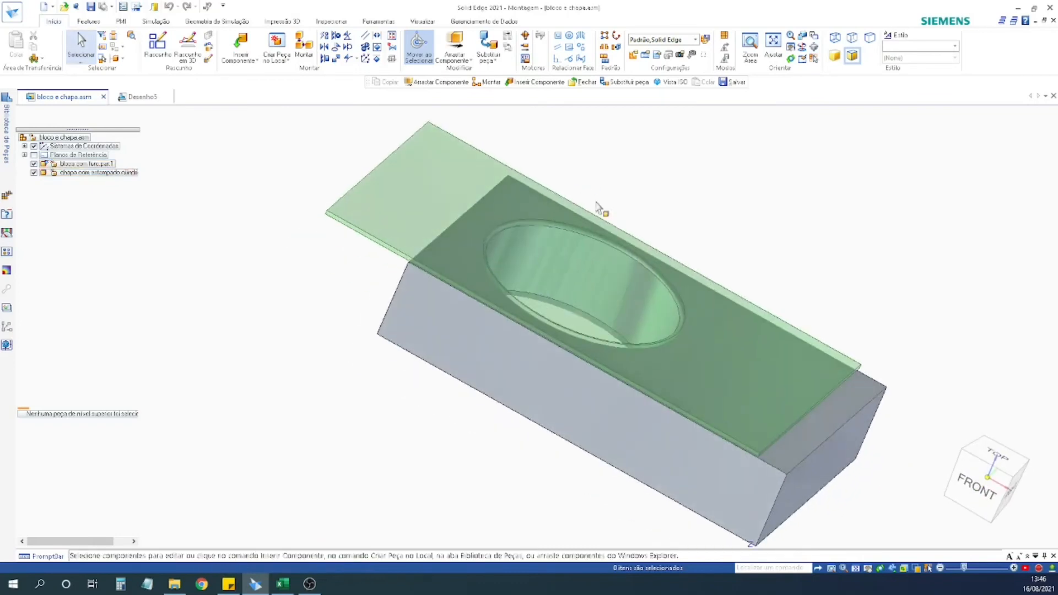
{"action": "middle_click_drag", "start_coordinate": [656, 245], "coordinate": [595, 190]}
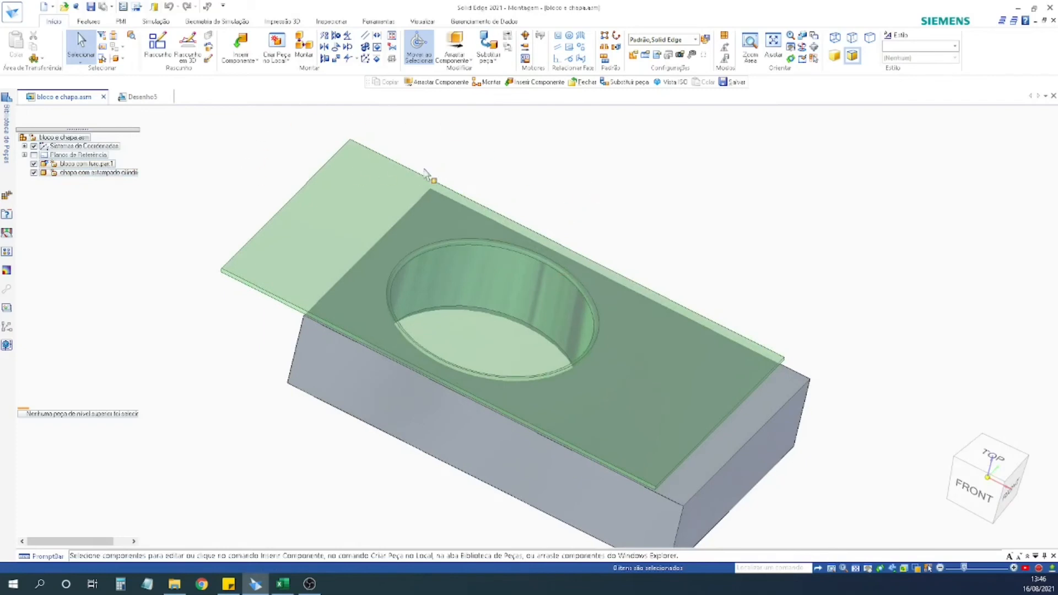
{"action": "key", "text": "ctrl+i"}
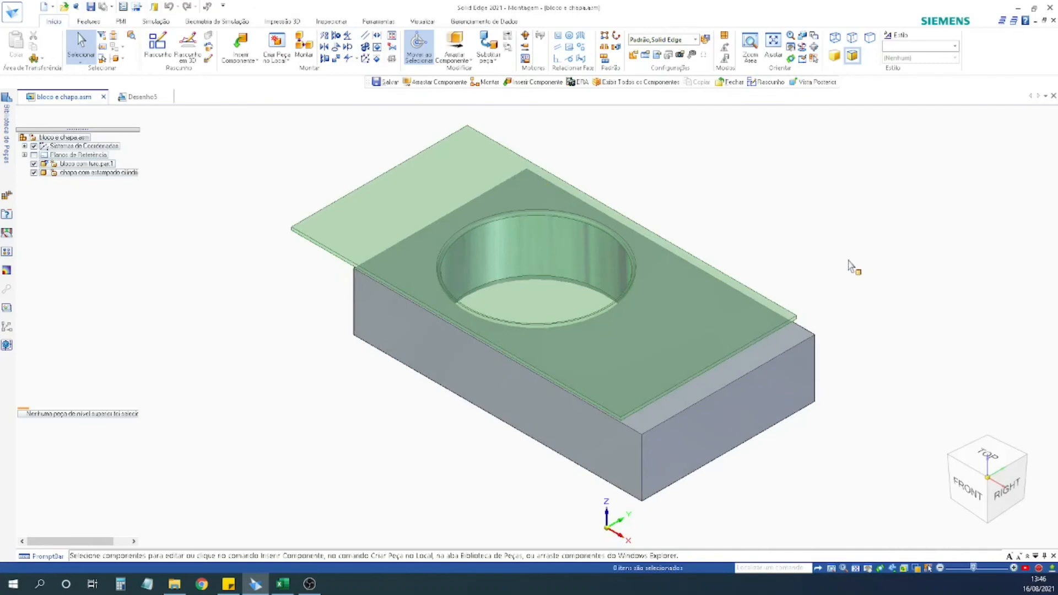
Show the assembly's reference planes to examine their position relative to the parts, and hide them again.
{"action": "mouse_move", "coordinate": [279, 406]}
{"action": "middle_mouse_down"}
{"action": "mouse_move", "coordinate": [347, 371]}
{"action": "mouse_move", "coordinate": [346, 456]}
{"action": "mouse_move", "coordinate": [276, 390]}
{"action": "middle_mouse_up"}
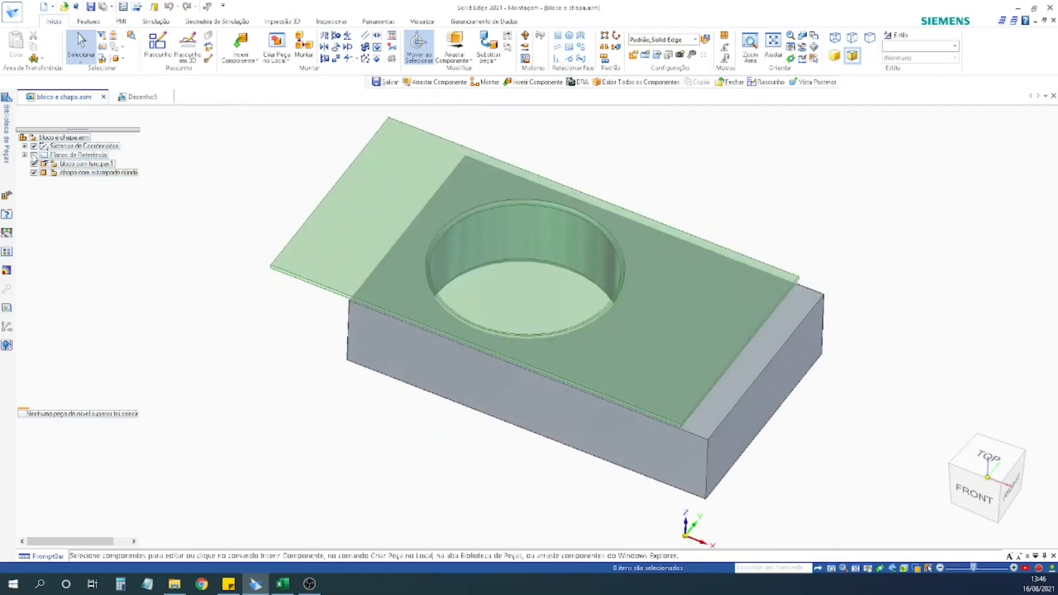
{"action": "left_click", "coordinate": [25, 155]}
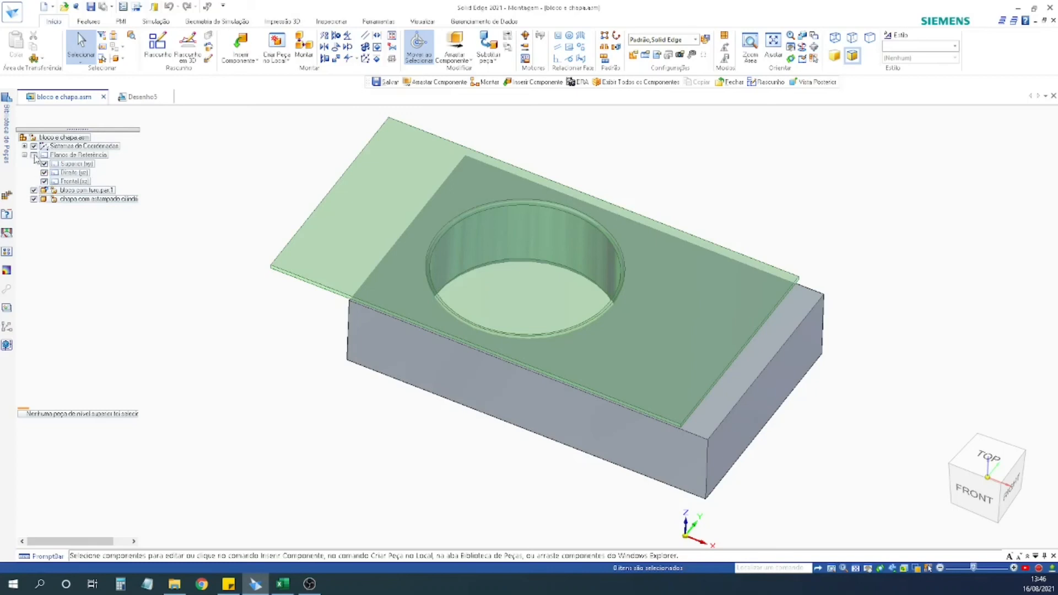
{"action": "left_click", "coordinate": [34, 156]}
{"action": "scroll", "coordinate": [407, 385], "scroll_direction": "down", "scroll_amount": 4}
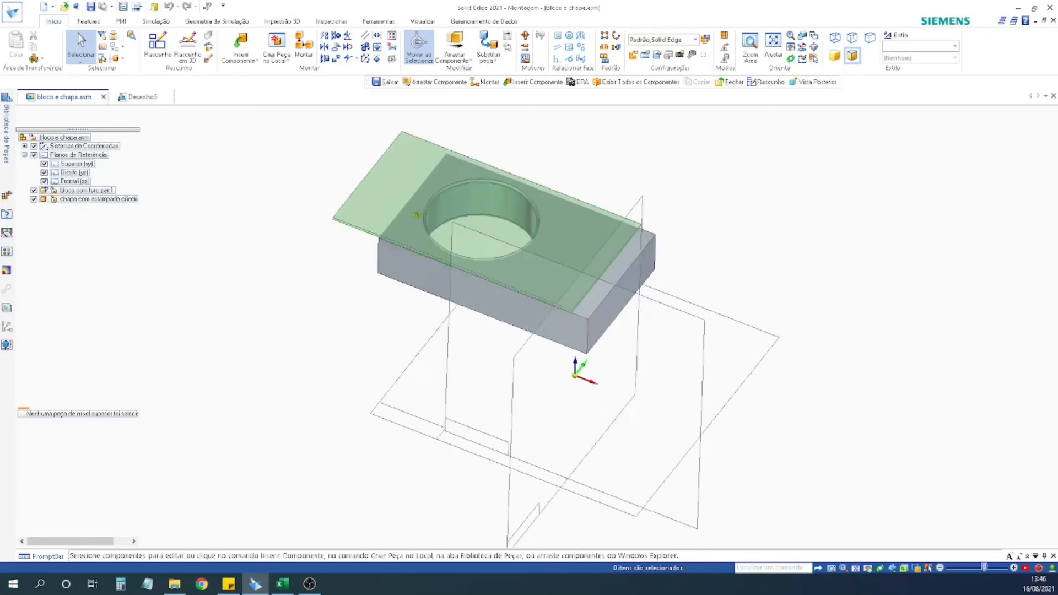
{"action": "middle_click_drag", "start_coordinate": [418, 353], "coordinate": [385, 342]}
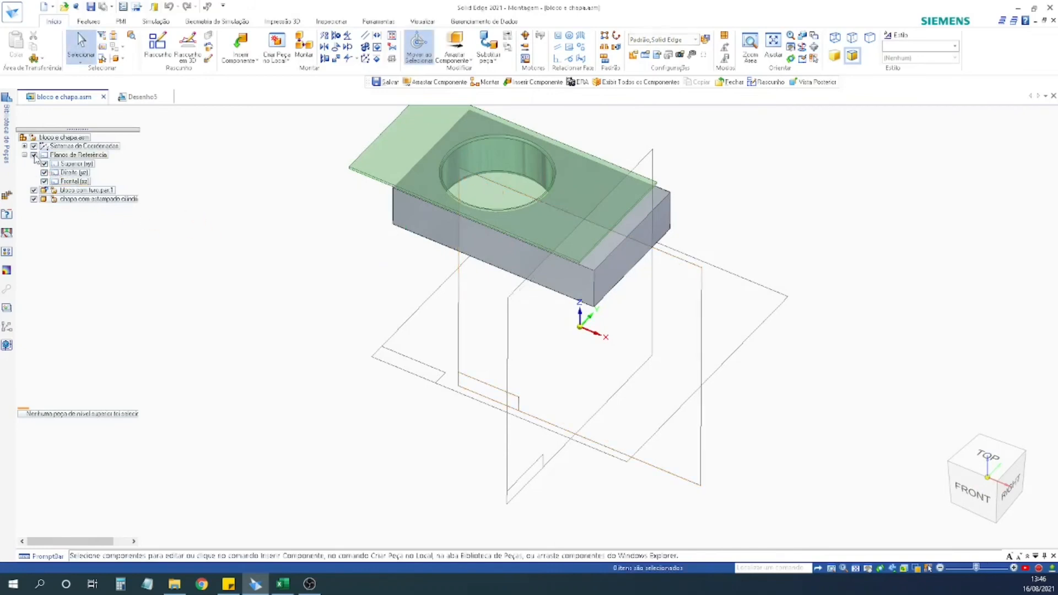
{"action": "left_click", "coordinate": [34, 155]}
{"action": "middle_click_drag", "start_coordinate": [380, 256], "coordinate": [366, 315], "text": "shift"}
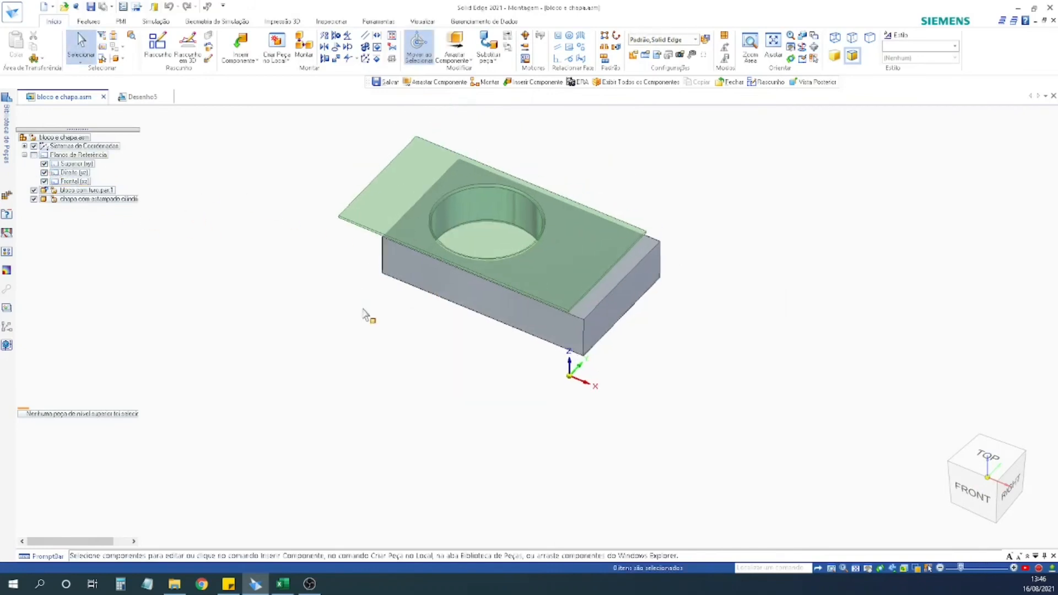
Inspect the assembly in the front, right, top, left and back standard orientations, returning to the isometric orientation between them.
{"action": "key", "text": "ctrl+f"}
{"action": "key", "text": "ctrl+i"}
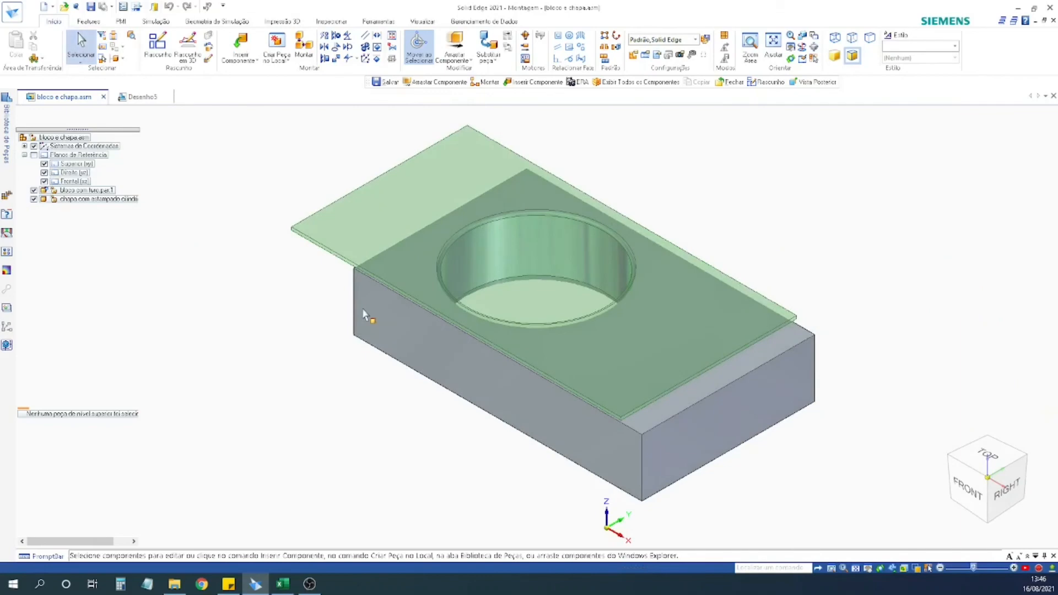
{"action": "key", "text": "ctrl+r"}
{"action": "key", "text": "ctrl+t"}
{"action": "key", "text": "ctrl+r"}
{"action": "key", "text": "ctrl+t"}
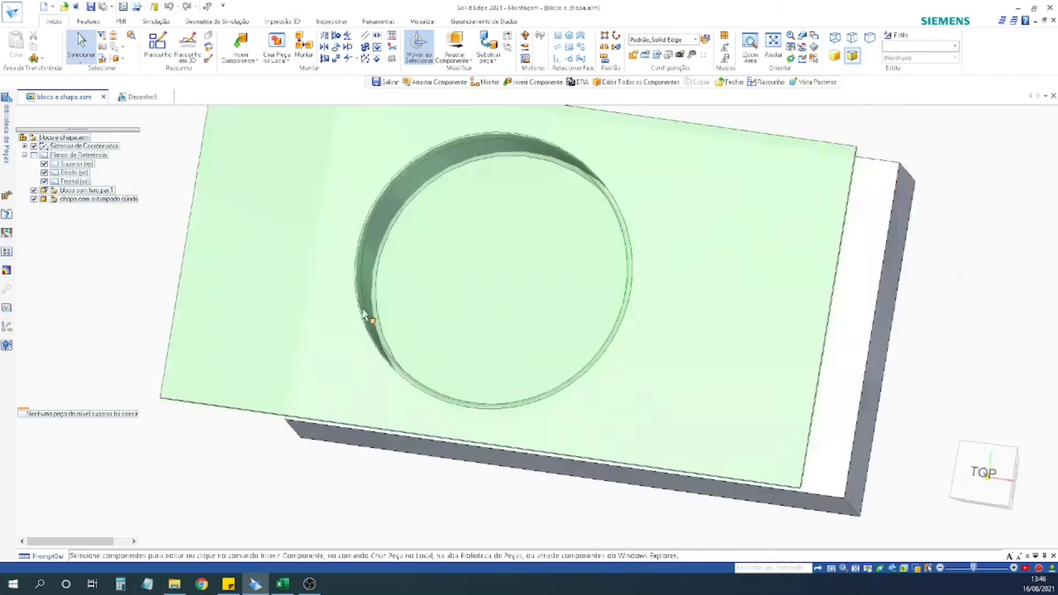
{"action": "key", "text": "ctrl+r"}
{"action": "key", "text": "ctrl+l"}
{"action": "key", "text": "ctrl+i"}
{"action": "key", "text": "ctrl+k"}
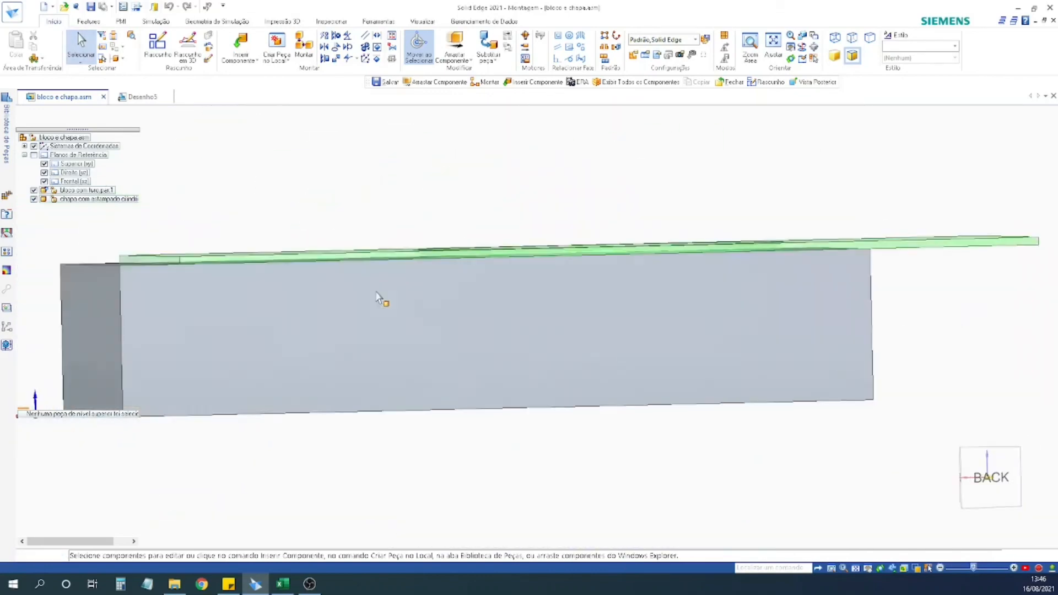
{"action": "key", "text": "ctrl+i"}
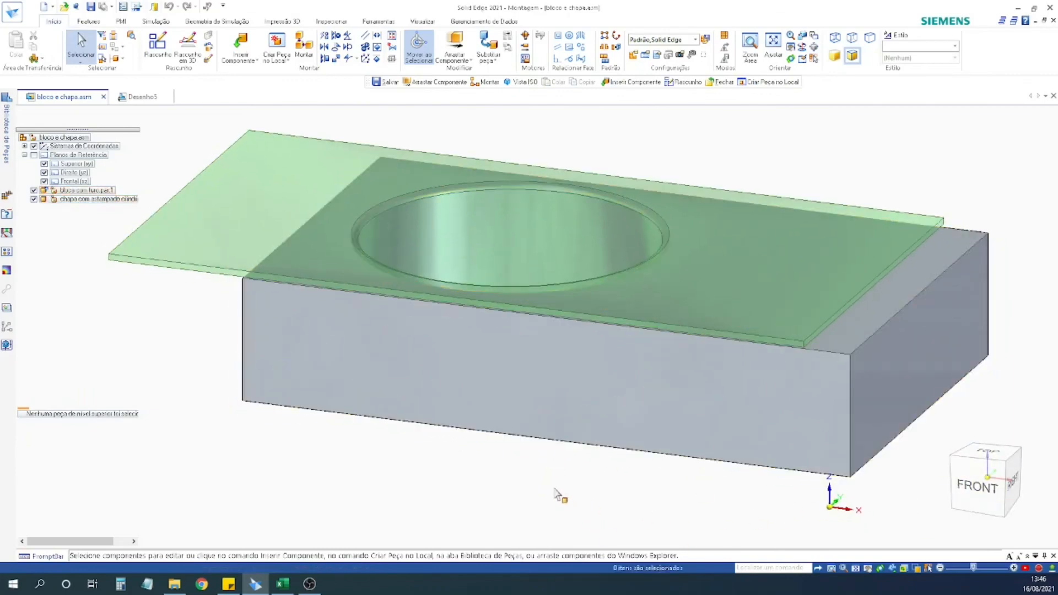
Zoom far out from the assembly, fit it back into view, and reduce its display size with the Zoom tool and zoom slider.
{"action": "scroll", "coordinate": [556, 493], "scroll_direction": "down", "scroll_amount": 10}
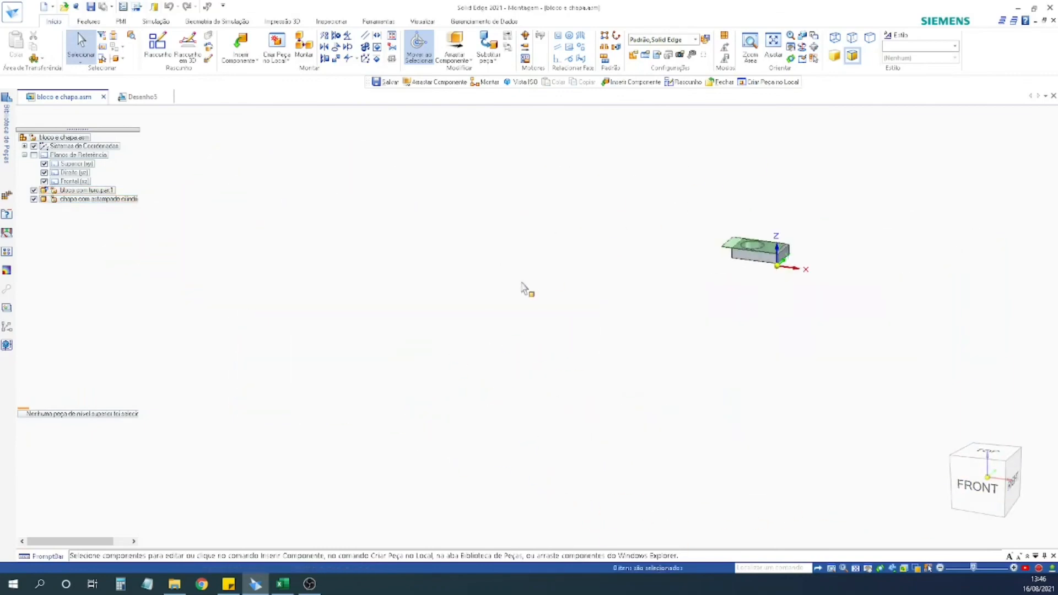
{"action": "key", "text": "ctrl+f"}
{"action": "scroll", "coordinate": [393, 386], "scroll_direction": "down", "scroll_amount": 5}
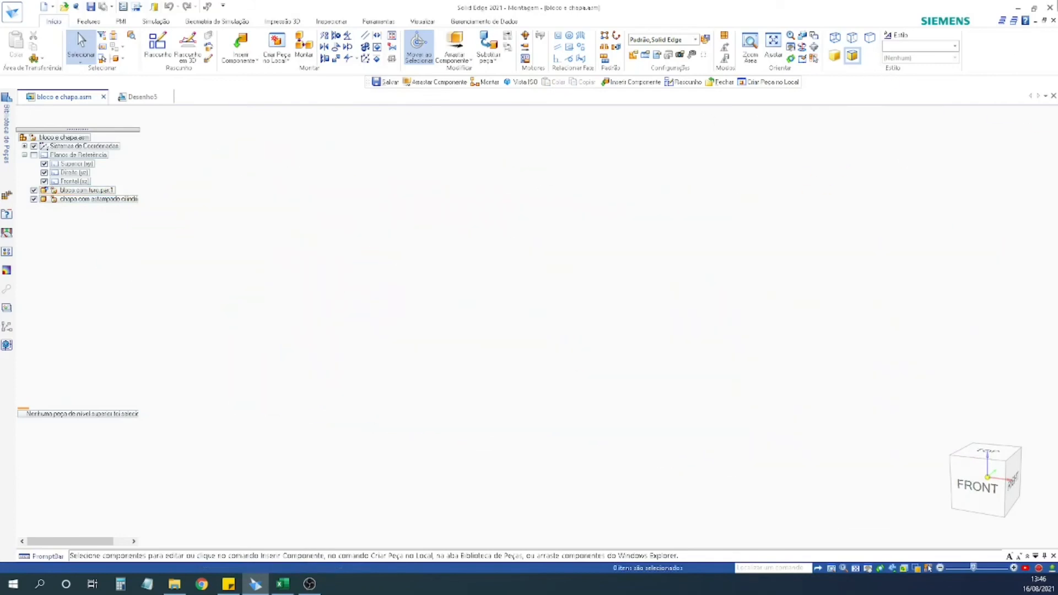
{"action": "left_click", "coordinate": [857, 570]}
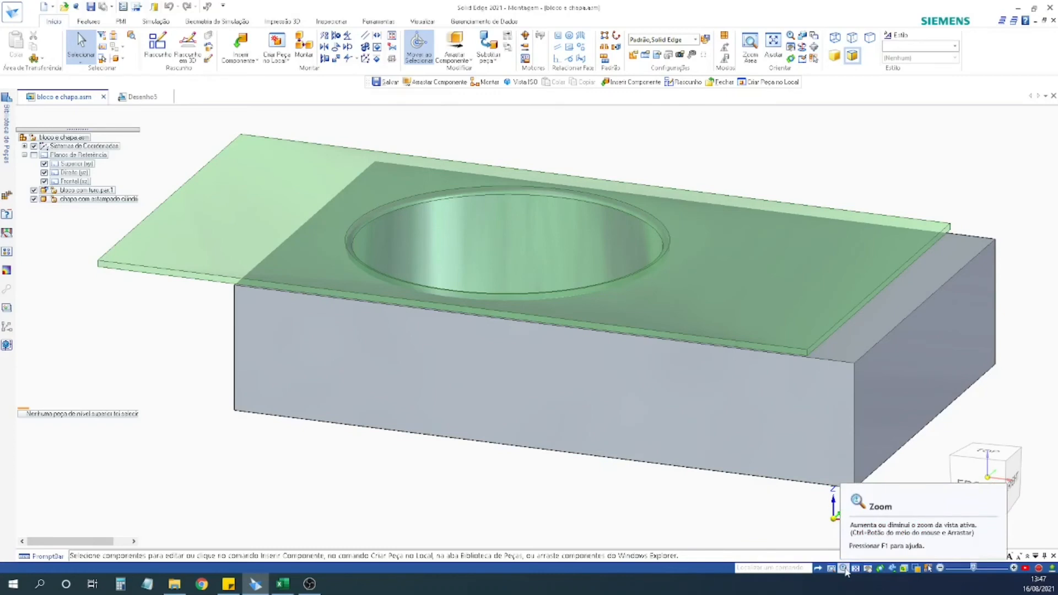
{"action": "left_click", "coordinate": [844, 569]}
{"action": "left_click_drag", "start_coordinate": [217, 281], "coordinate": [248, 240]}
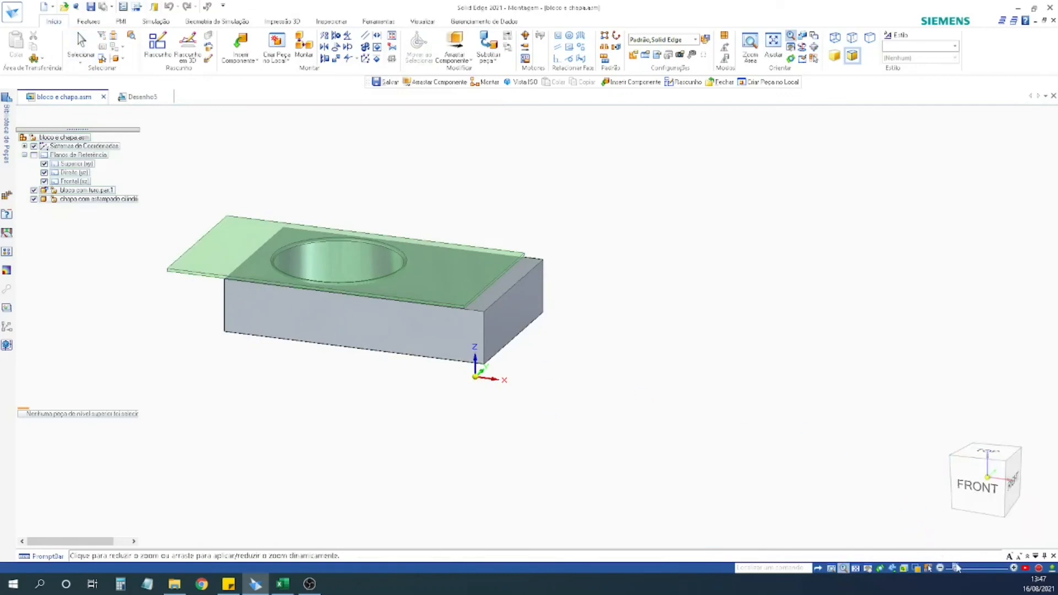
{"action": "mouse_move", "coordinate": [954, 568]}
{"action": "left_mouse_down"}
{"action": "mouse_move", "coordinate": [967, 569]}
{"action": "mouse_move", "coordinate": [954, 569]}
{"action": "left_mouse_up"}
Set the assembly's view style to wireframe.
{"action": "mouse_move", "coordinate": [916, 571]}
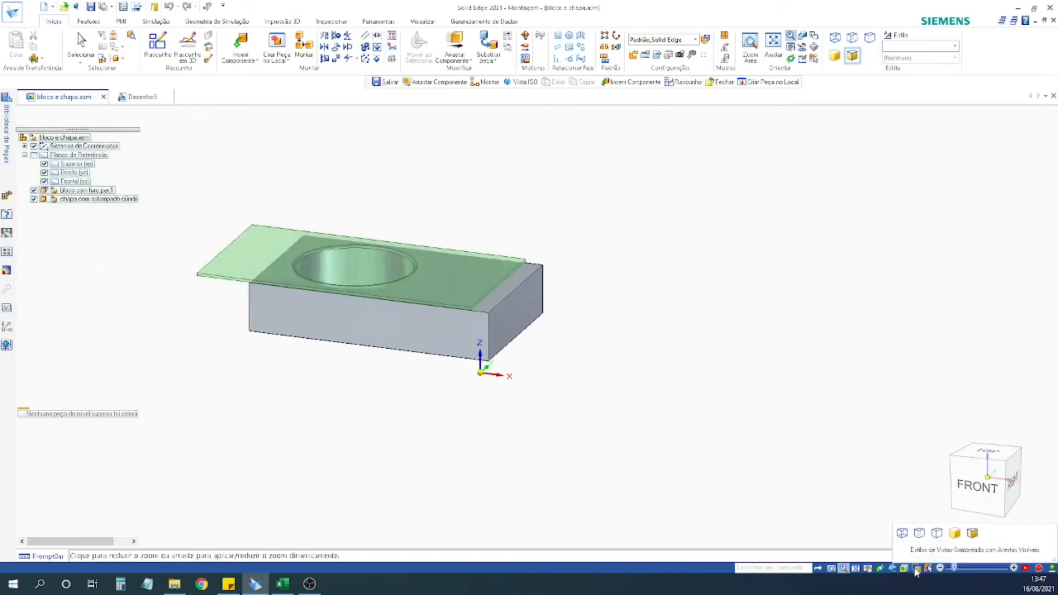
{"action": "left_click", "coordinate": [917, 538]}
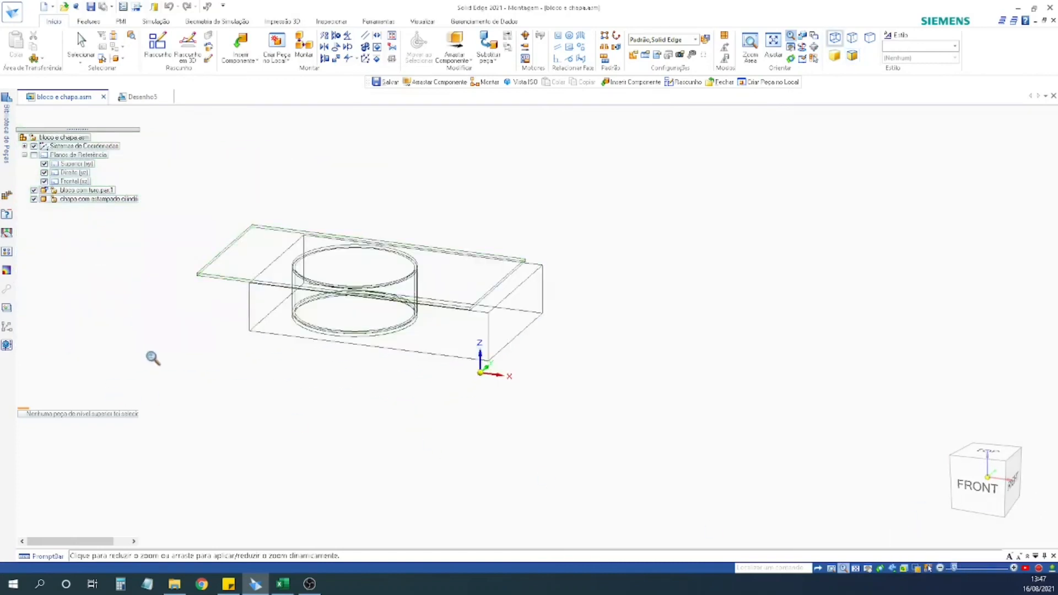
Examine the wireframe assembly from different angles and zoom levels, including the isometric orientation.
{"action": "middle_click_drag", "start_coordinate": [272, 317], "coordinate": [490, 336], "text": "shift"}
{"action": "middle_click_drag", "start_coordinate": [576, 265], "coordinate": [573, 397]}
{"action": "scroll", "coordinate": [569, 437], "scroll_direction": "up", "scroll_amount": 5}
{"action": "scroll", "coordinate": [638, 405], "scroll_direction": "down", "scroll_amount": 1}
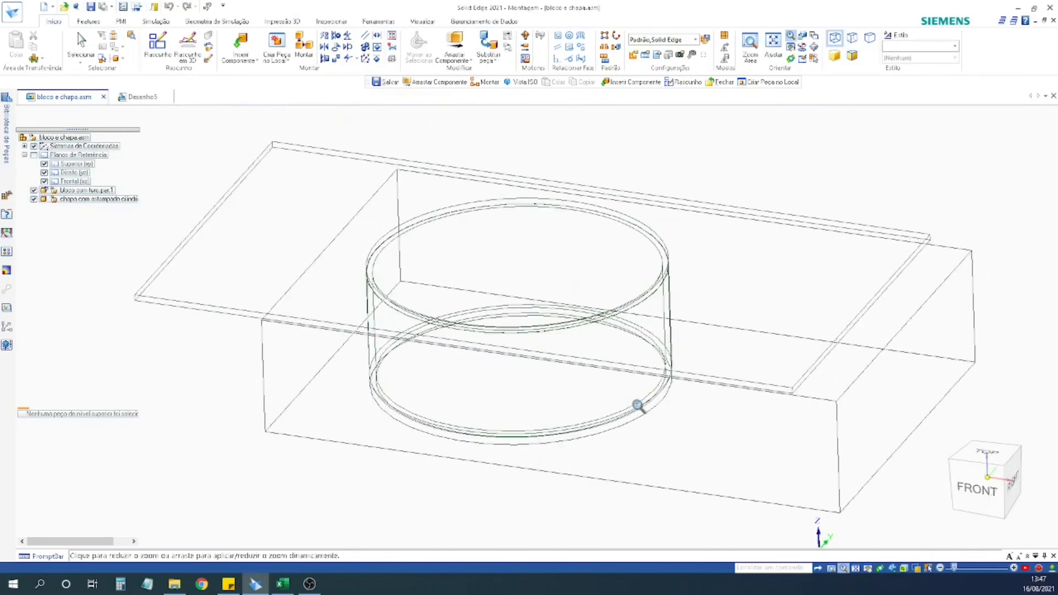
{"action": "scroll", "coordinate": [528, 406], "scroll_direction": "down", "scroll_amount": 6}
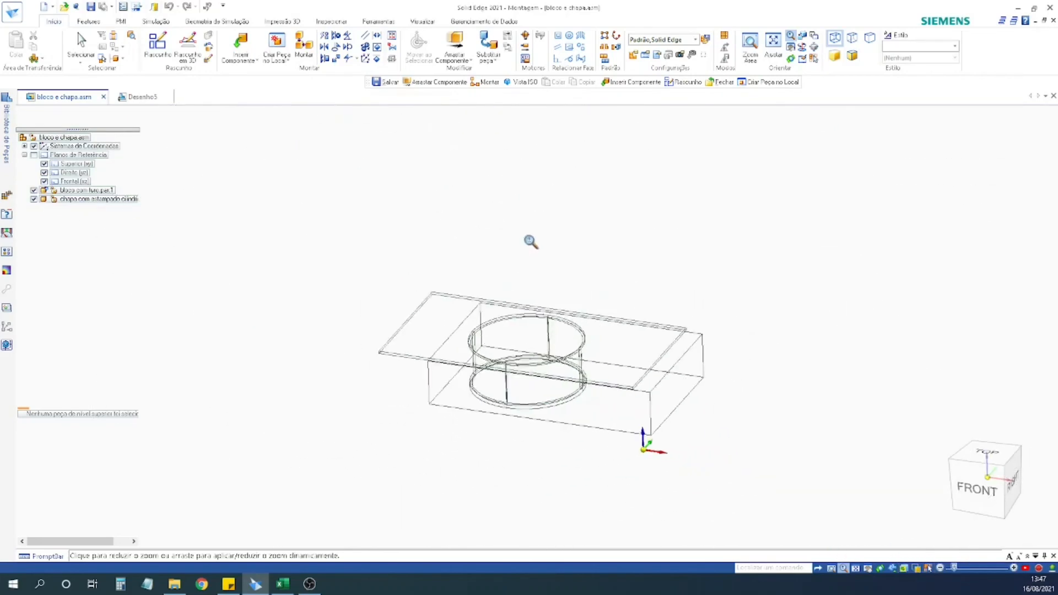
{"action": "key", "text": "ctrl+i"}
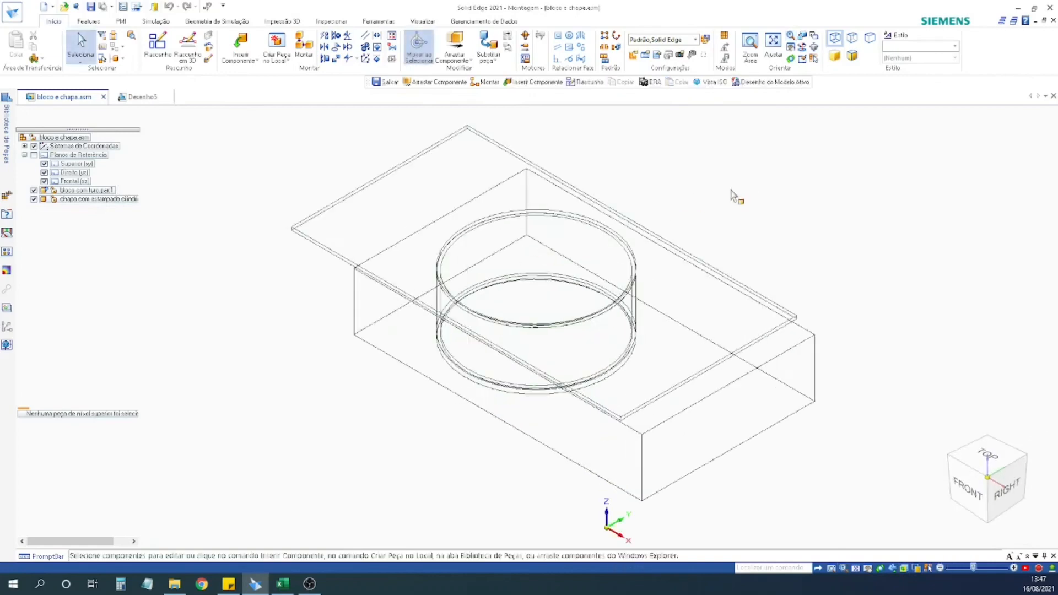
{"action": "middle_click_drag", "start_coordinate": [703, 206], "coordinate": [653, 243]}
Set the assembly's view style to shaded with visible edges and hide its coordinate systems.
{"action": "mouse_move", "coordinate": [915, 572]}
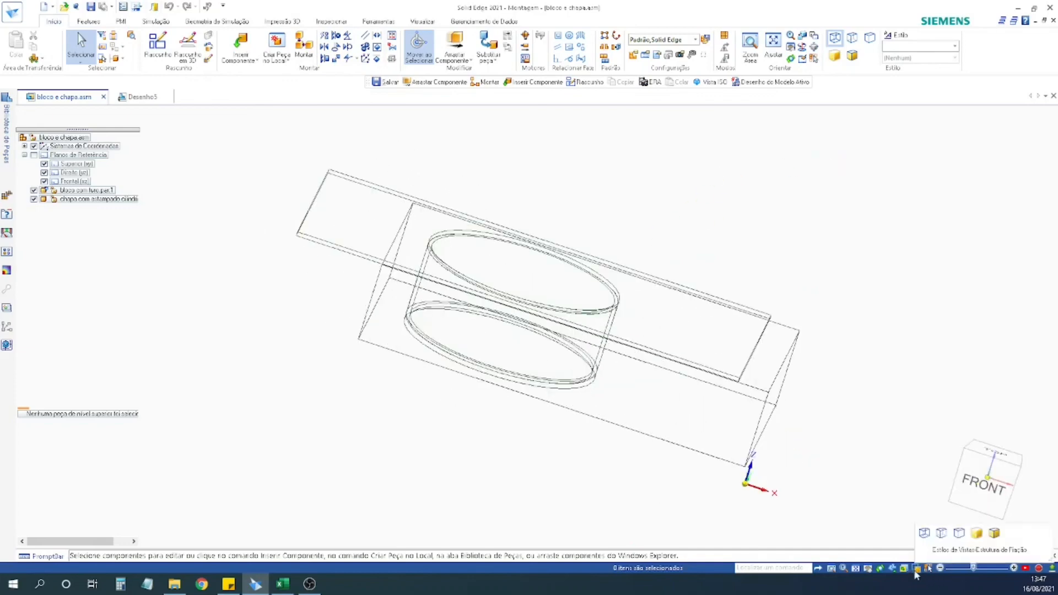
{"action": "left_click", "coordinate": [992, 534]}
{"action": "mouse_move", "coordinate": [566, 158]}
{"action": "middle_mouse_down"}
{"action": "mouse_move", "coordinate": [514, 158]}
{"action": "mouse_move", "coordinate": [521, 204]}
{"action": "mouse_move", "coordinate": [479, 196]}
{"action": "mouse_move", "coordinate": [541, 127]}
{"action": "mouse_move", "coordinate": [524, 189]}
{"action": "mouse_move", "coordinate": [485, 234]}
{"action": "middle_mouse_up"}
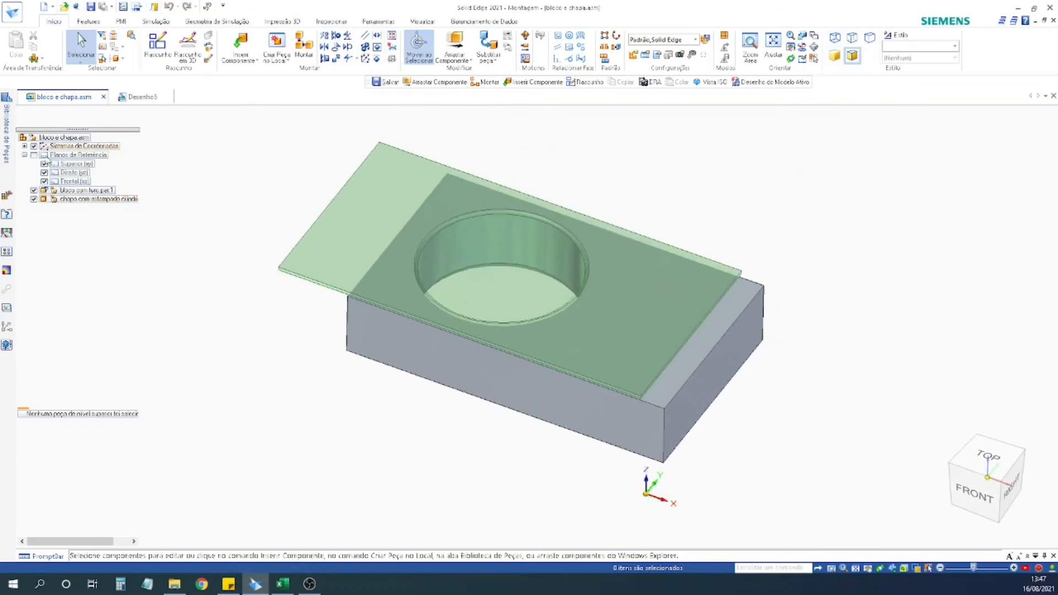
{"action": "left_click", "coordinate": [34, 146]}
{"action": "middle_click_drag", "start_coordinate": [404, 430], "coordinate": [481, 381]}
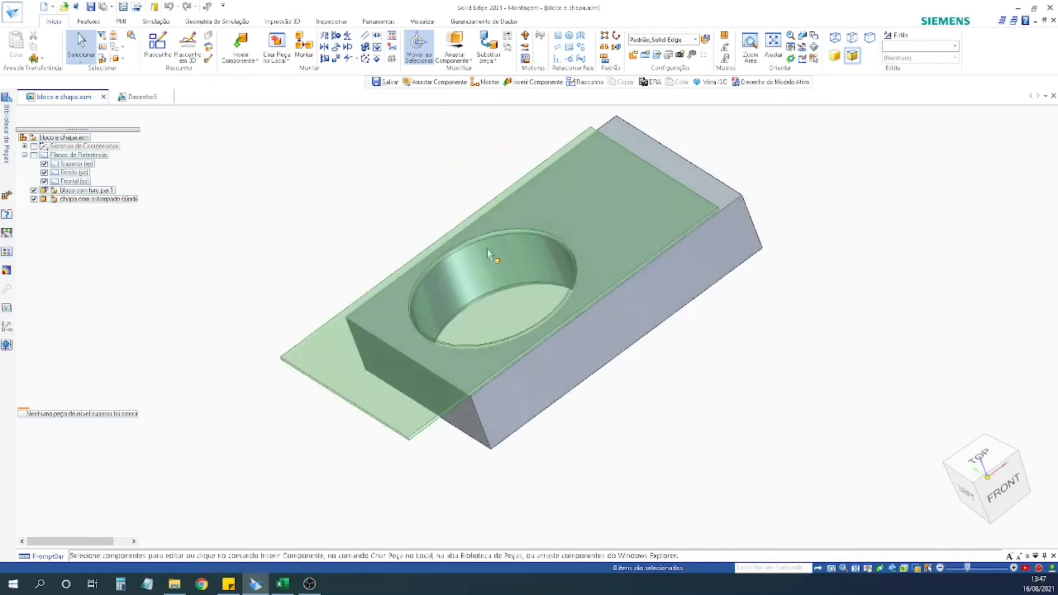
Close the assembly and examine the top, section A-A and shaded isometric views on the drawing sheet.
{"action": "left_click", "coordinate": [103, 97]}
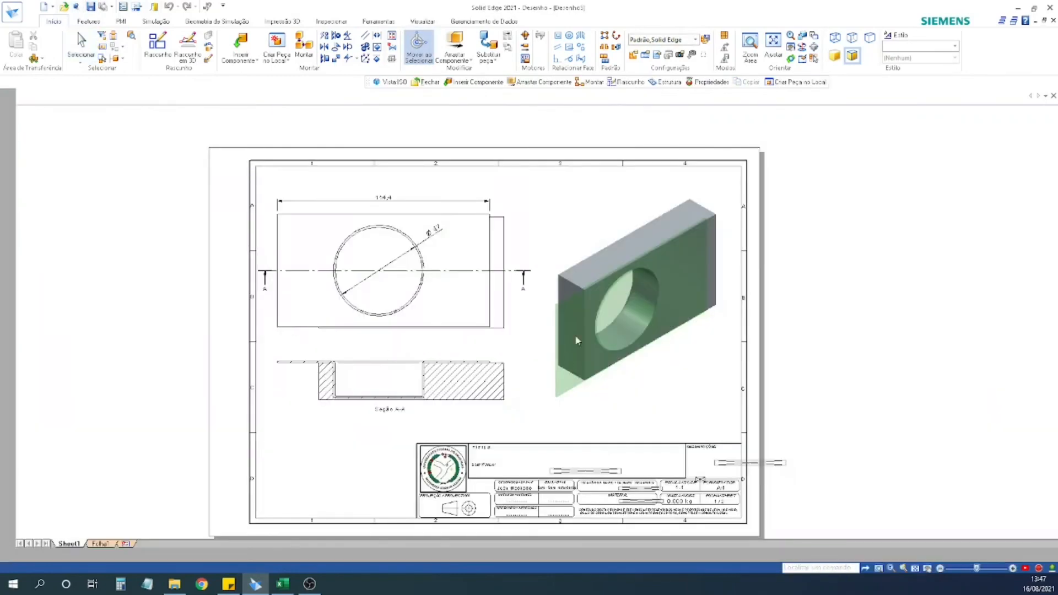
{"action": "scroll", "coordinate": [512, 381], "scroll_direction": "up", "scroll_amount": 3}
{"action": "middle_click_drag", "start_coordinate": [512, 389], "coordinate": [540, 452]}
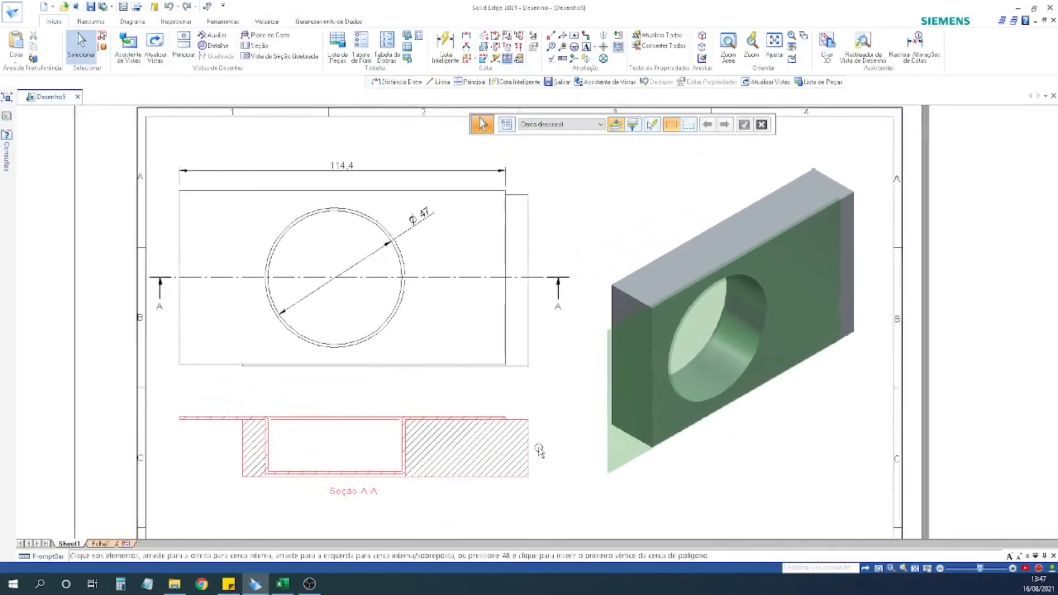
{"action": "scroll", "coordinate": [536, 381], "scroll_direction": "down", "scroll_amount": 2}
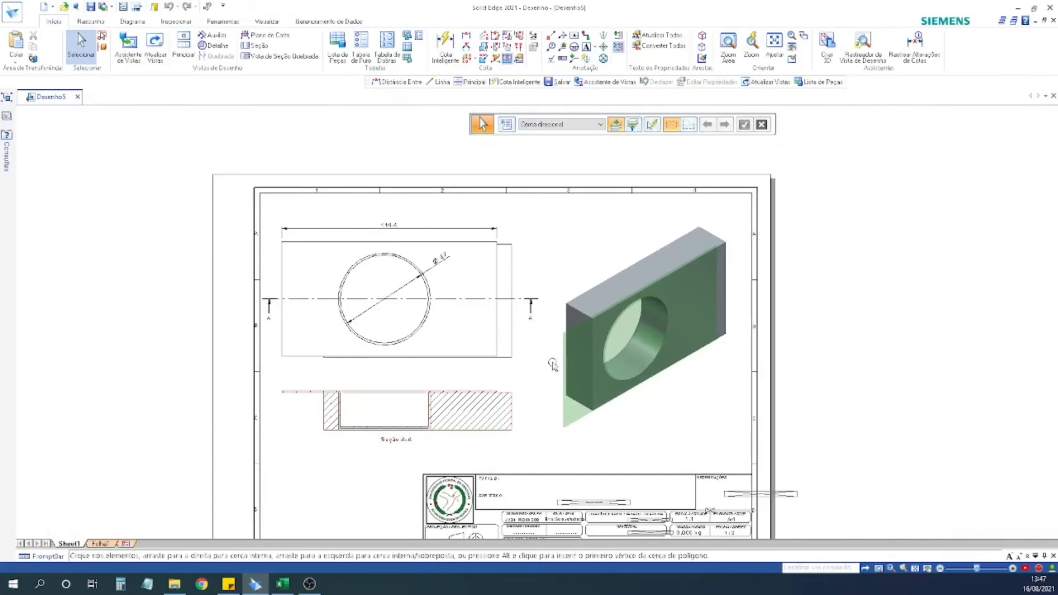
{"action": "scroll", "coordinate": [553, 365], "scroll_direction": "up", "scroll_amount": 3}
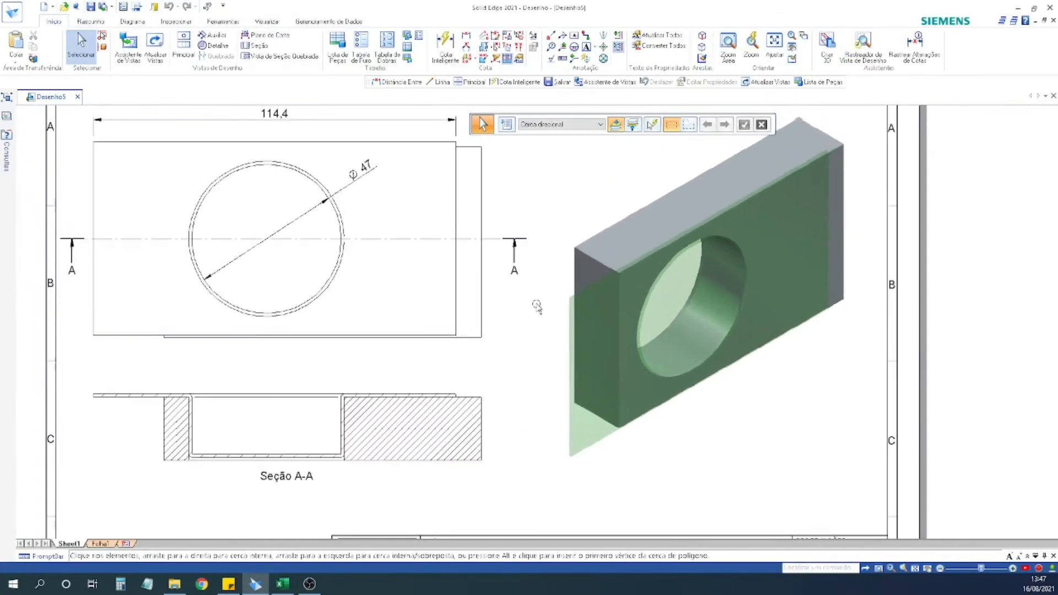
{"action": "scroll", "coordinate": [521, 386], "scroll_direction": "down", "scroll_amount": 2}
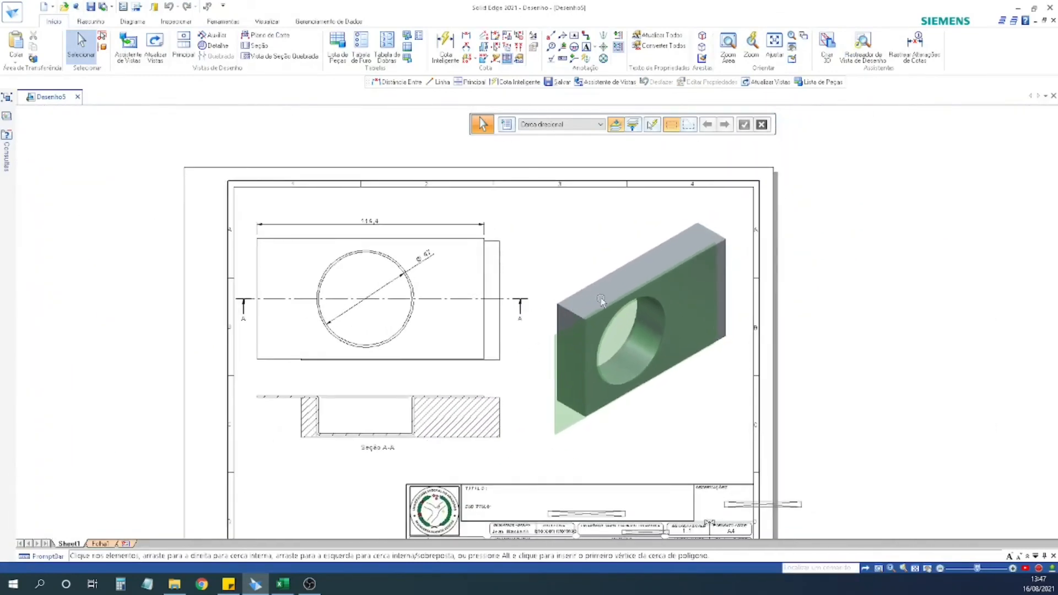
Open the assembly from the drawing's shaded isometric view and start editing the stamped plate in place.
{"action": "double_click", "coordinate": [639, 260]}
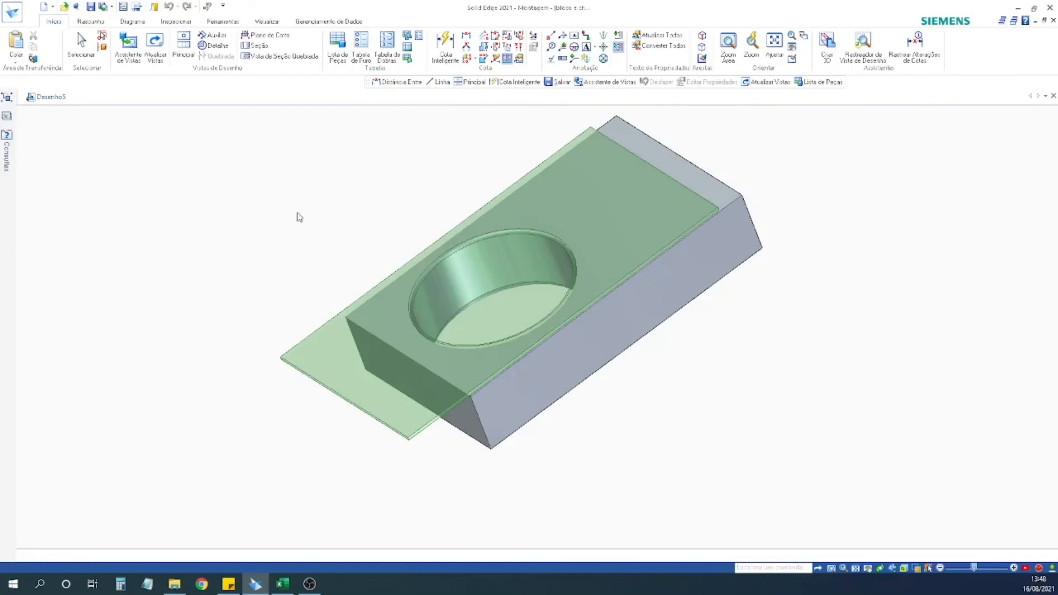
{"action": "left_click", "coordinate": [639, 324]}
{"action": "left_click", "coordinate": [220, 386]}
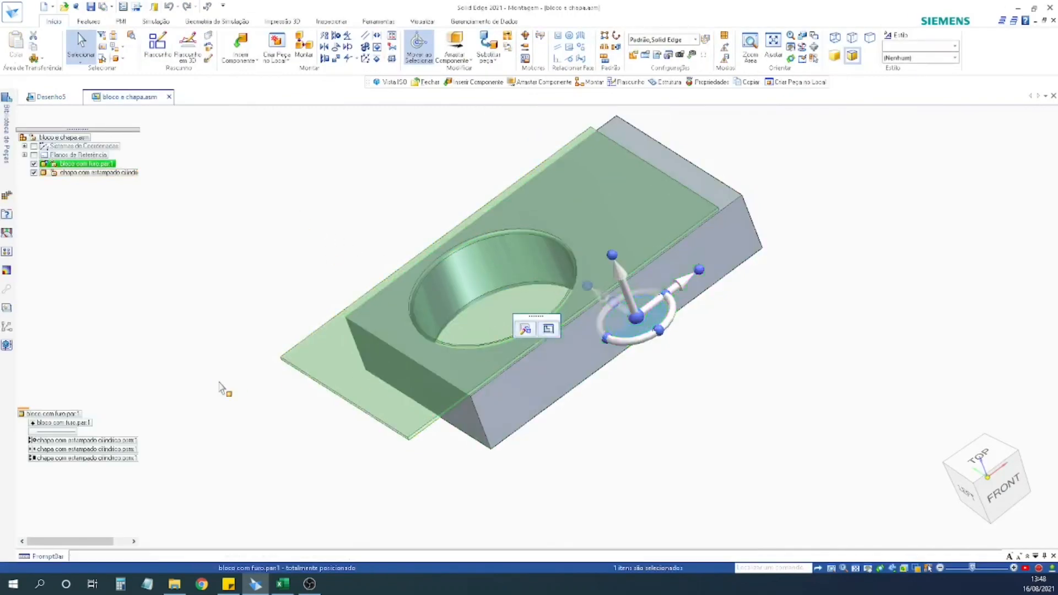
{"action": "left_click", "coordinate": [330, 383]}
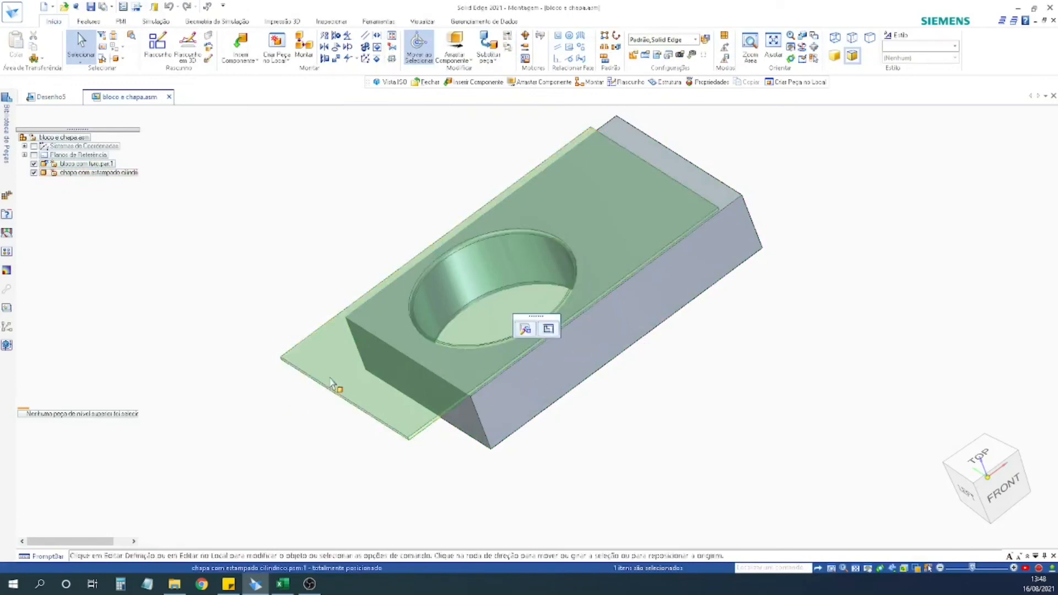
{"action": "double_click", "coordinate": [352, 385]}
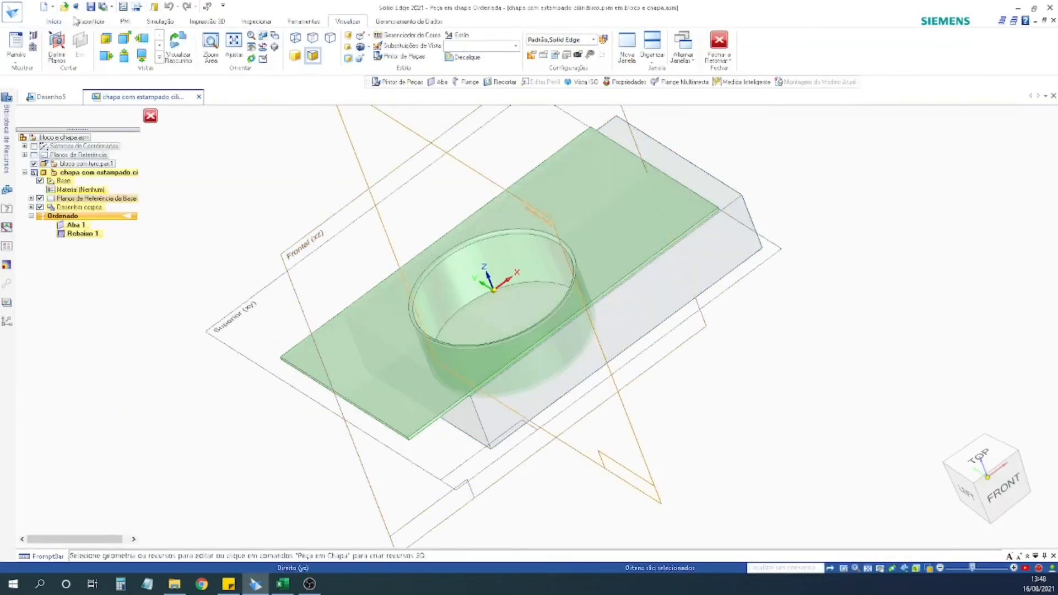
Round the two corners at the plate's overhanging end with a 20 mm Break Corner and return to the assembly.
{"action": "left_click", "coordinate": [54, 22]}
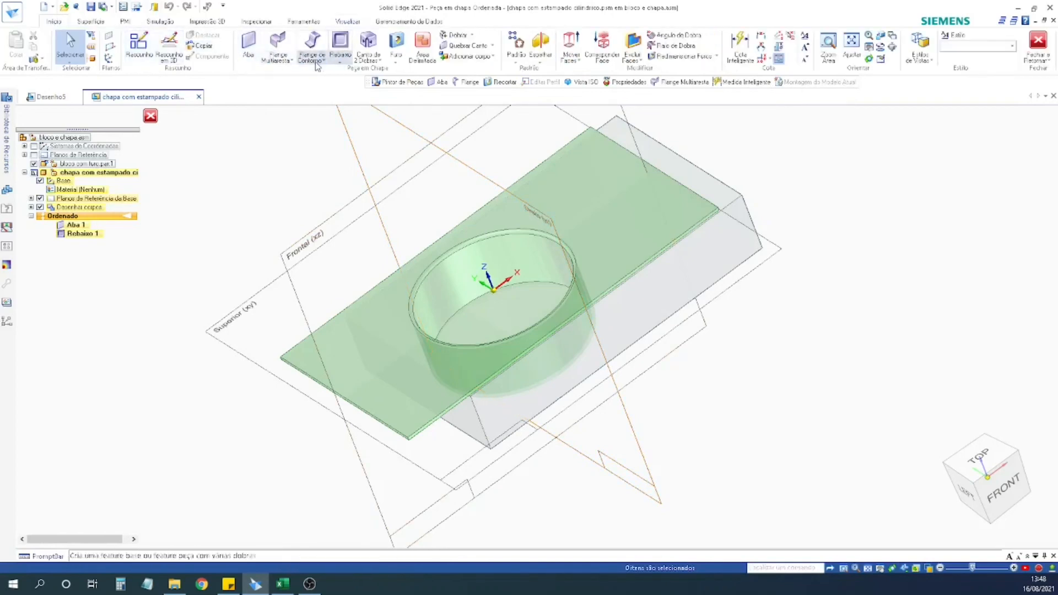
{"action": "left_click", "coordinate": [341, 64]}
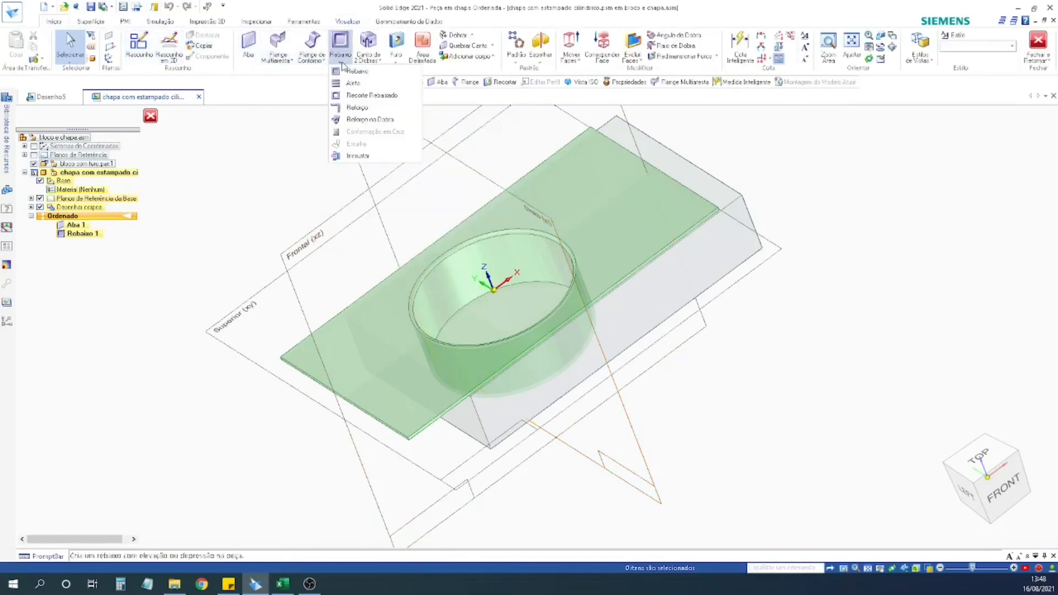
{"action": "left_click", "coordinate": [400, 63]}
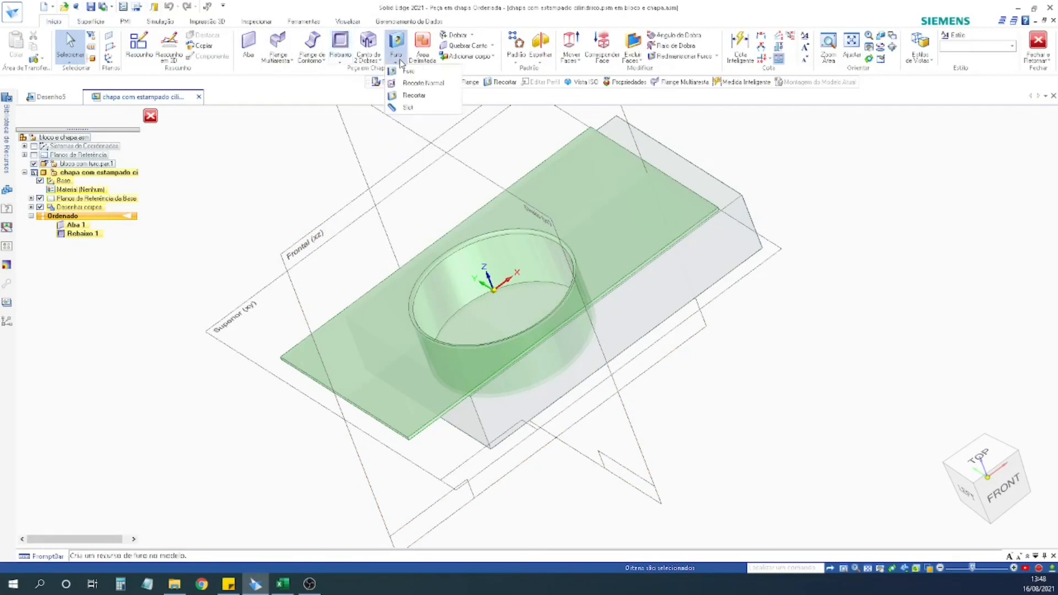
{"action": "left_click", "coordinate": [488, 46]}
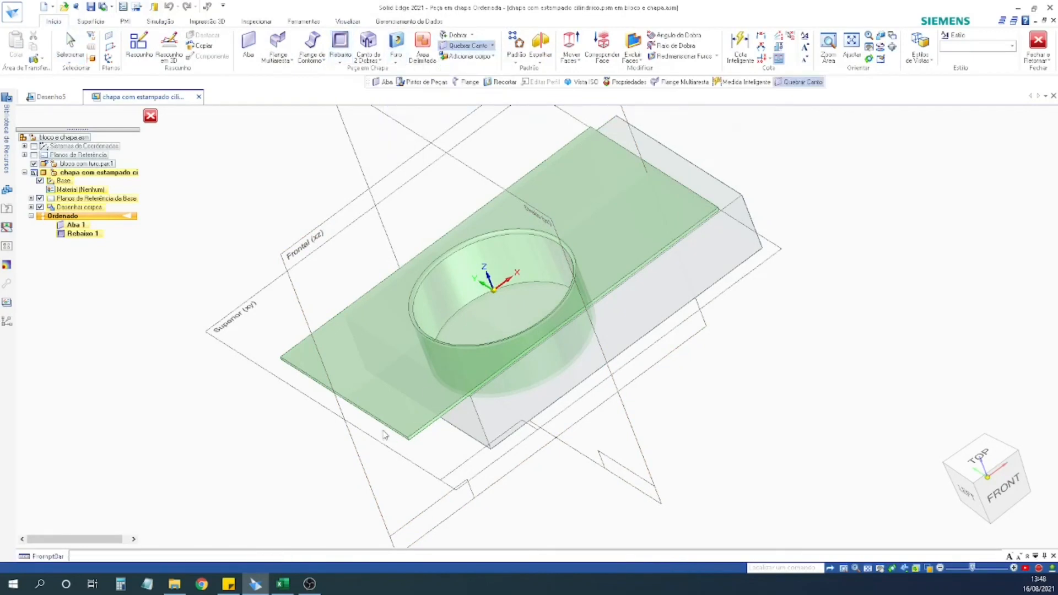
{"action": "scroll", "coordinate": [495, 474], "scroll_direction": "up", "scroll_amount": 3}
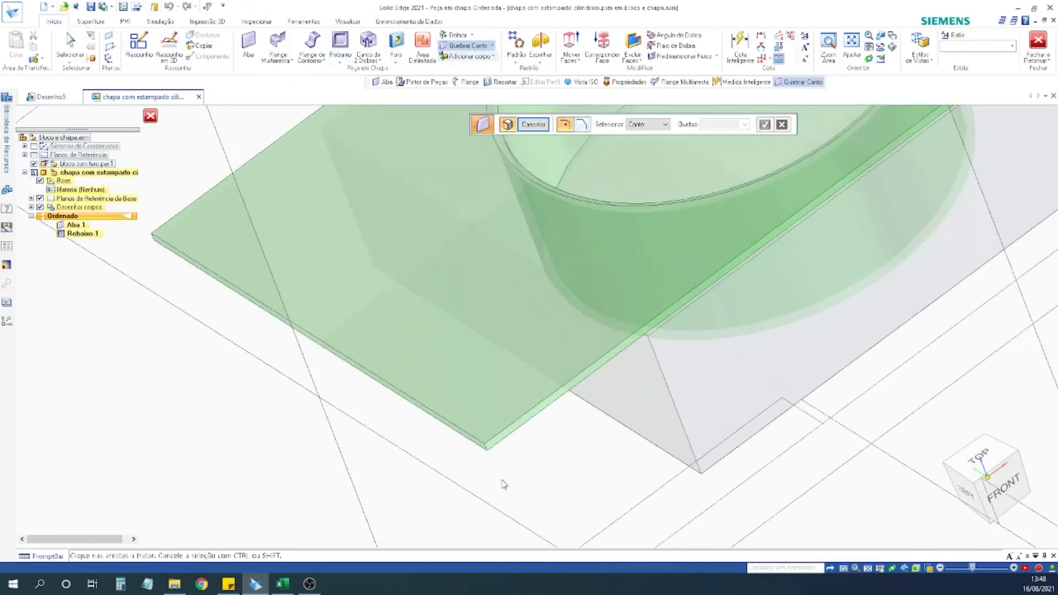
{"action": "left_click", "coordinate": [469, 449]}
{"action": "left_click", "coordinate": [152, 241]}
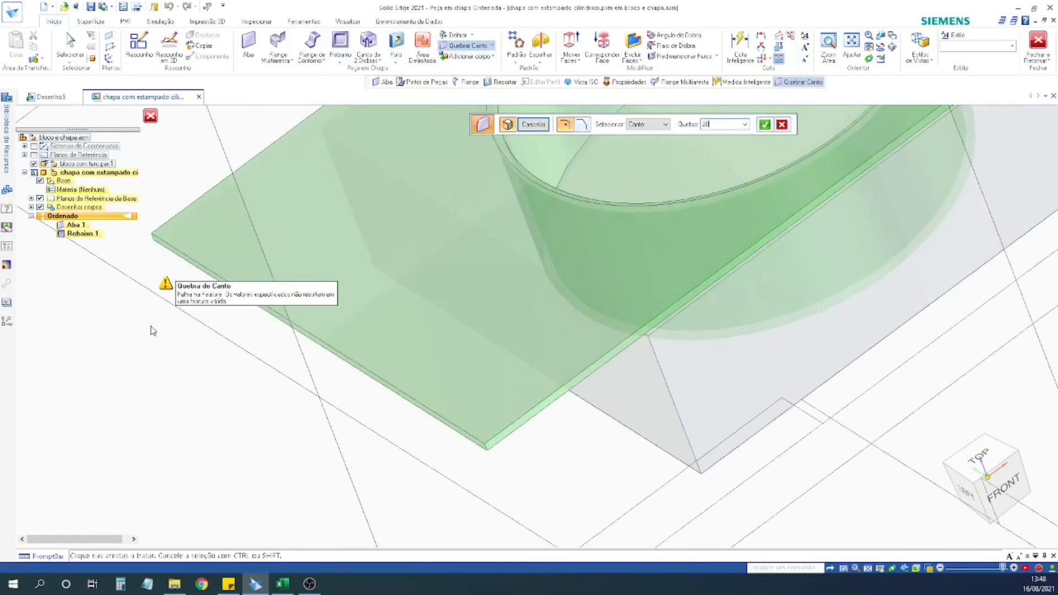
{"action": "key", "text": "Return"}
{"action": "middle_click_drag", "start_coordinate": [435, 297], "coordinate": [403, 342]}
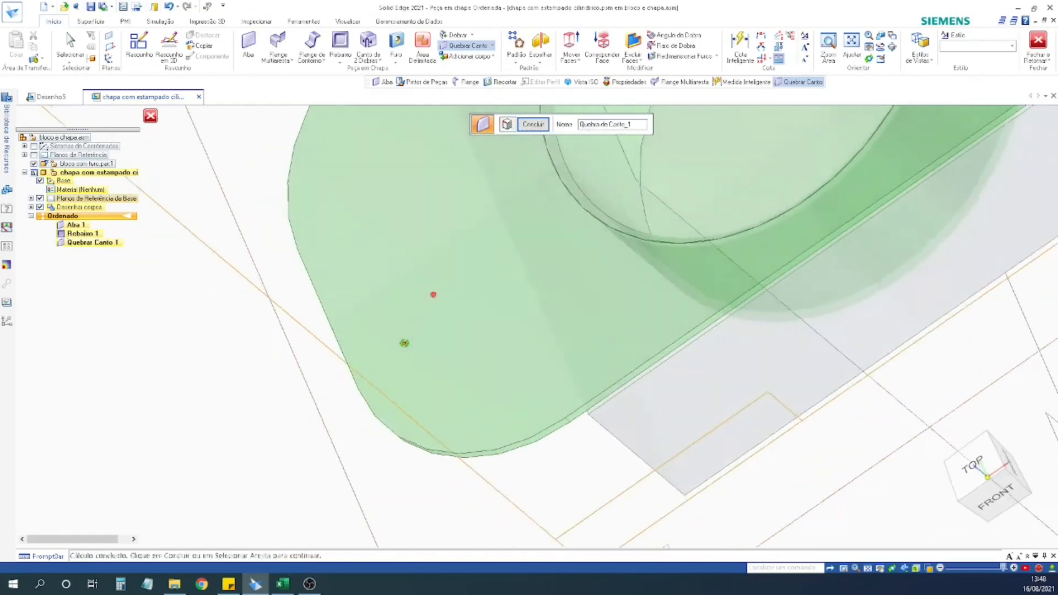
{"action": "scroll", "coordinate": [429, 287], "scroll_direction": "down", "scroll_amount": 4}
{"action": "middle_click_drag", "start_coordinate": [427, 274], "coordinate": [410, 196]}
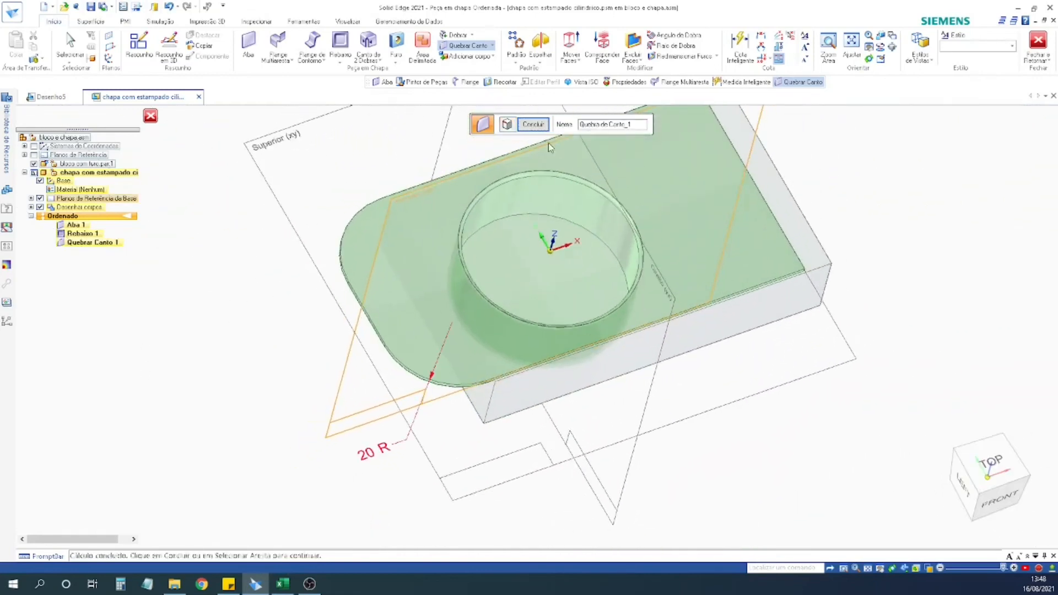
{"action": "left_click", "coordinate": [533, 123]}
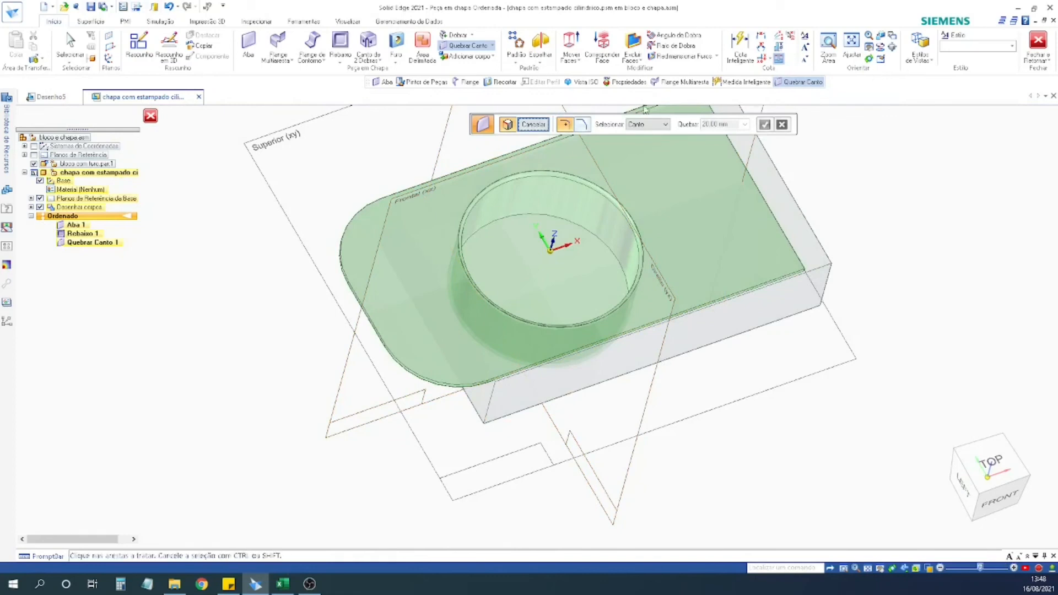
{"action": "left_click", "coordinate": [150, 118]}
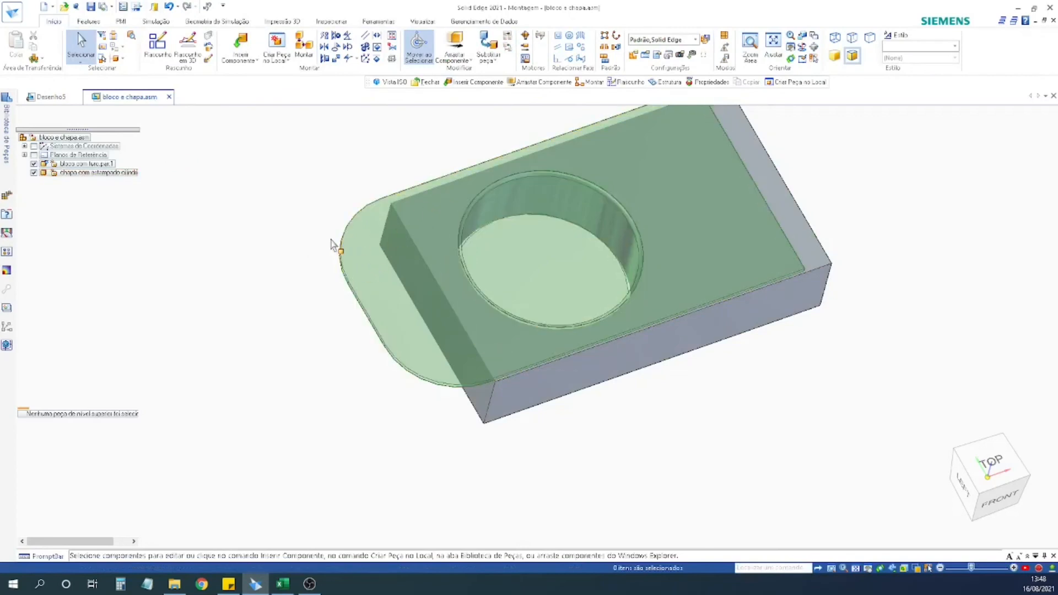
Edit the stamped plate in place again and select its corner break feature to examine it.
{"action": "middle_click_drag", "start_coordinate": [307, 448], "coordinate": [345, 355]}
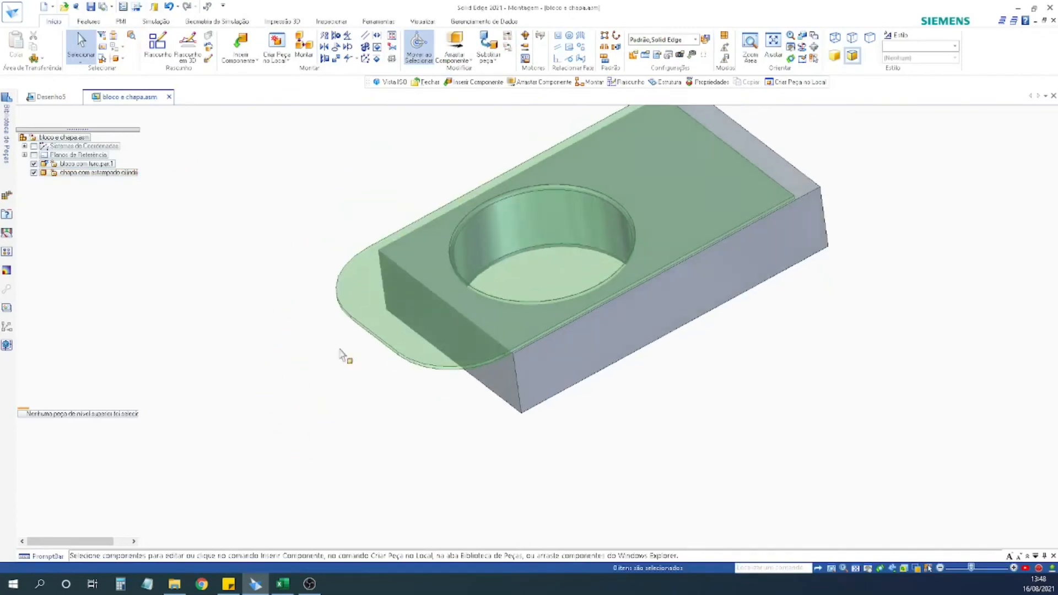
{"action": "left_click", "coordinate": [376, 299]}
{"action": "right_click", "coordinate": [376, 299]}
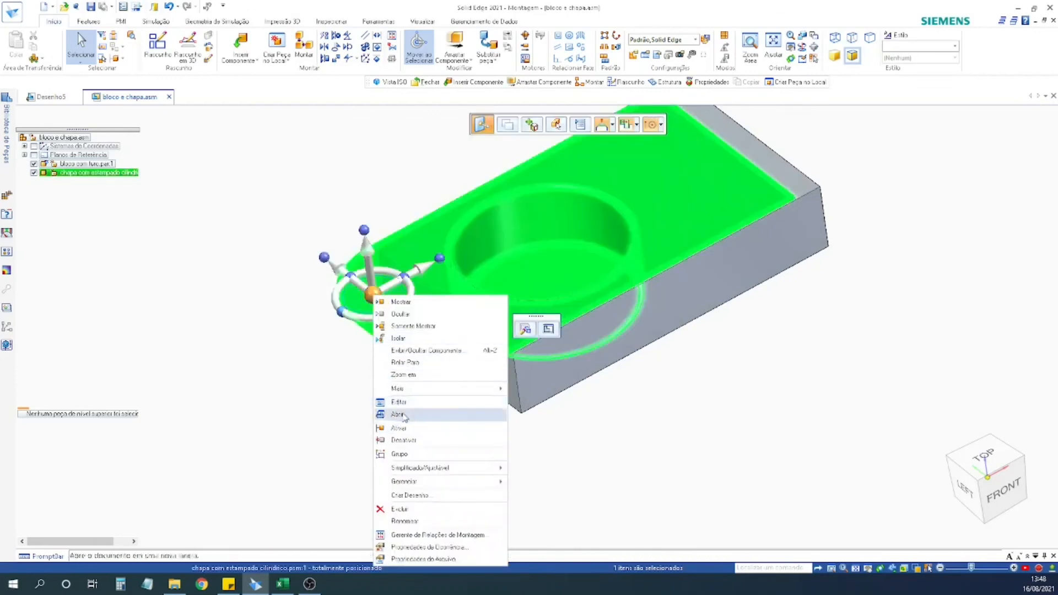
{"action": "left_click", "coordinate": [401, 406]}
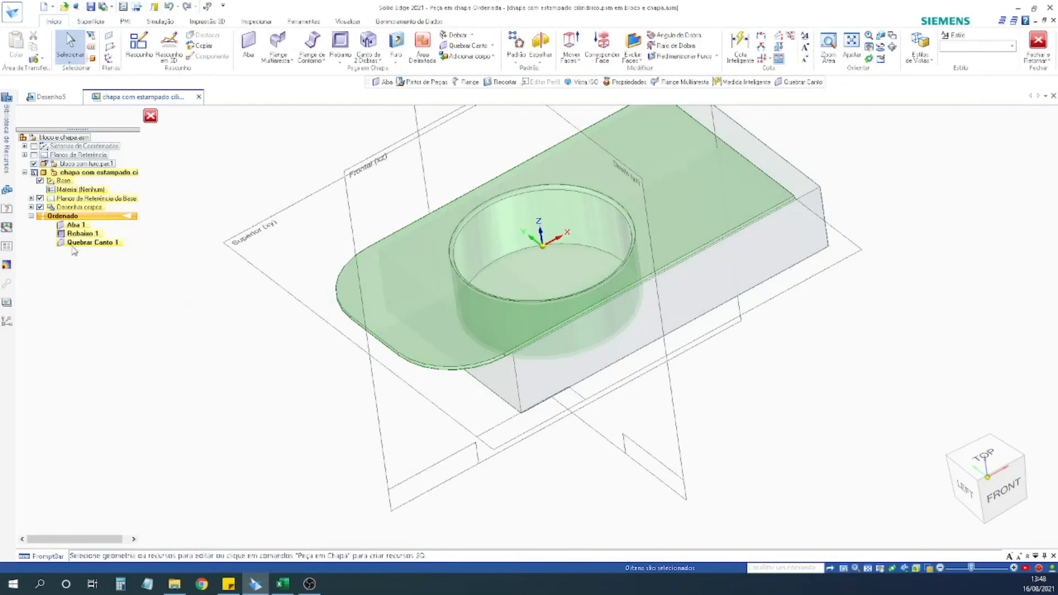
{"action": "left_click", "coordinate": [88, 244]}
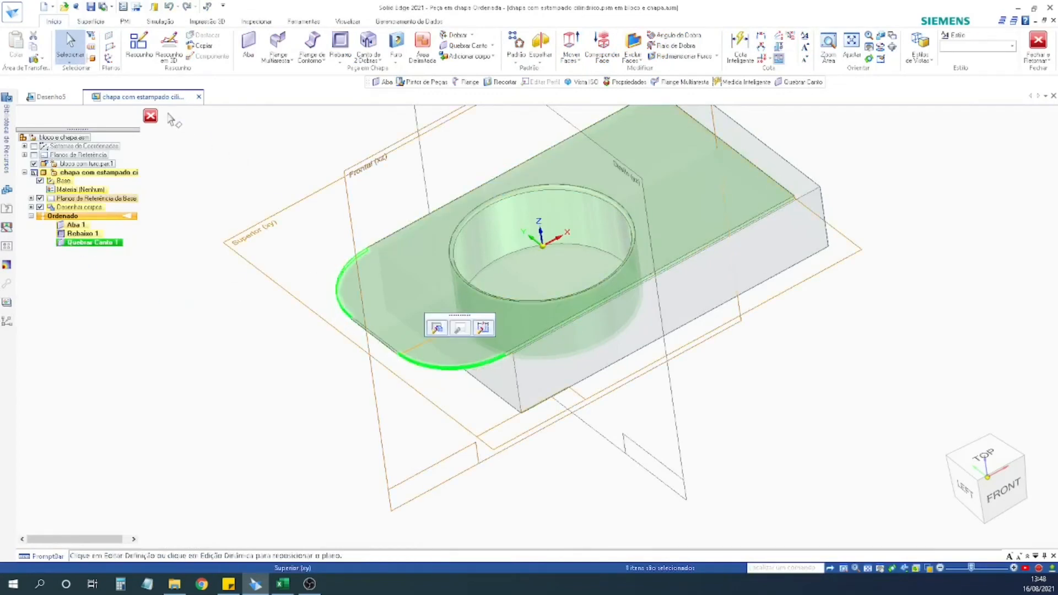
Return to the assembly, save it and close it to get back to the drawing.
{"action": "left_click", "coordinate": [150, 116]}
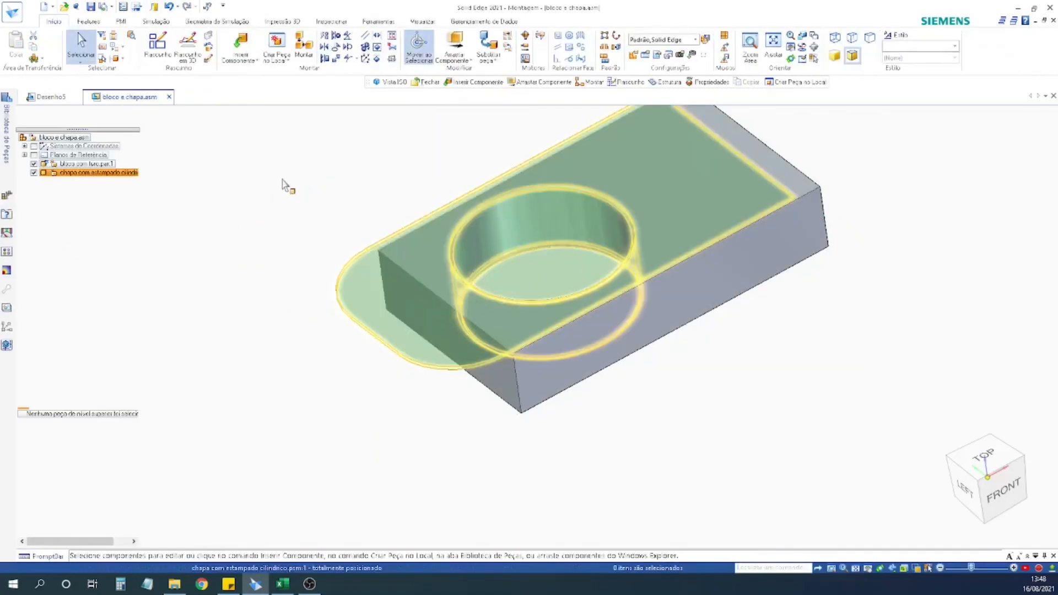
{"action": "key", "text": "ctrl+s"}
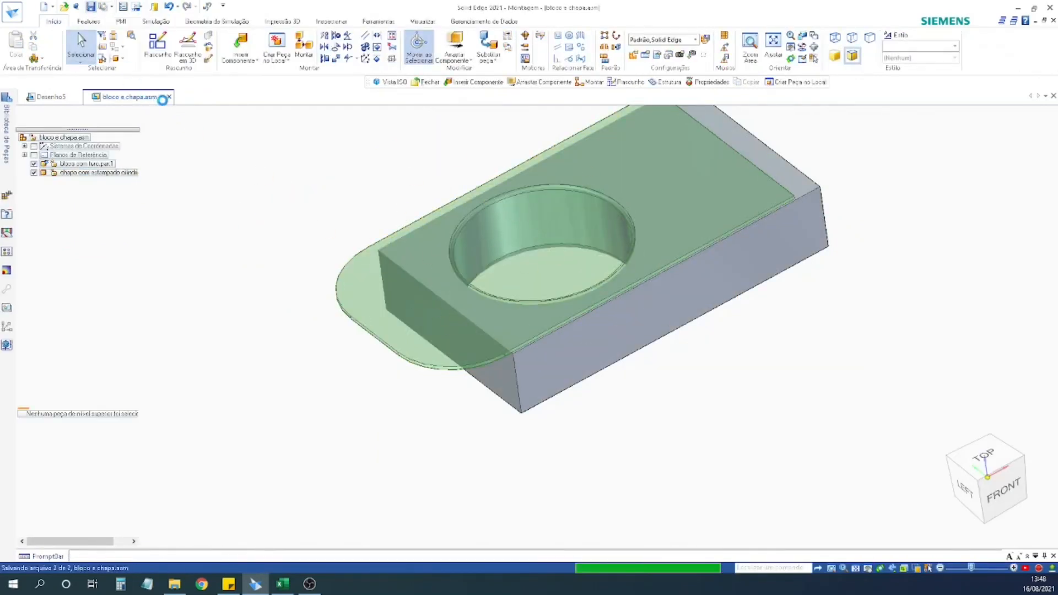
{"action": "left_click", "coordinate": [169, 97]}
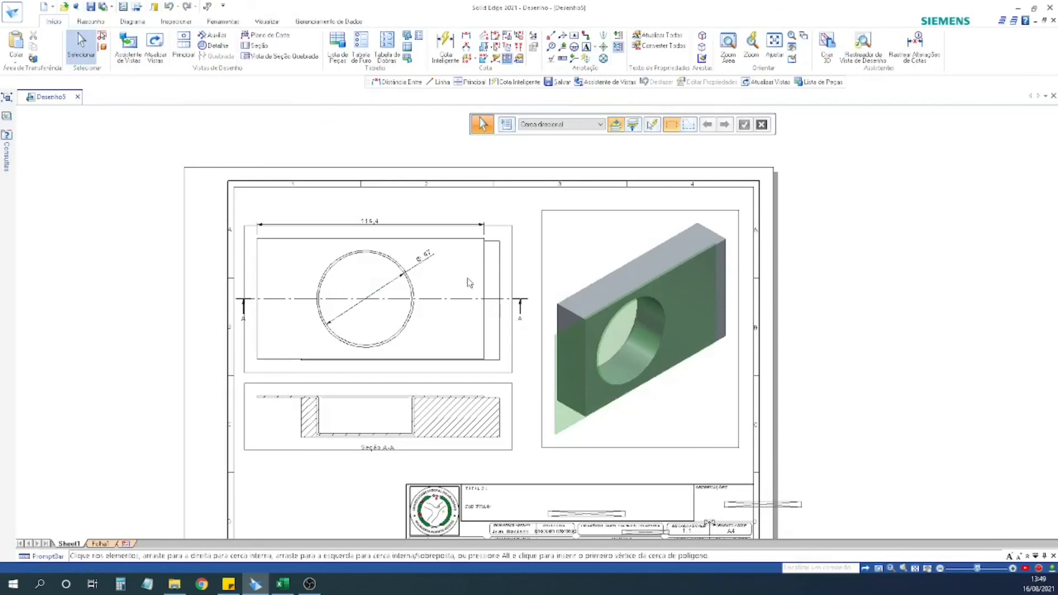
Move the isometric and top views slightly up the sheet and the section A-A view slightly down.
{"action": "left_click", "coordinate": [580, 206]}
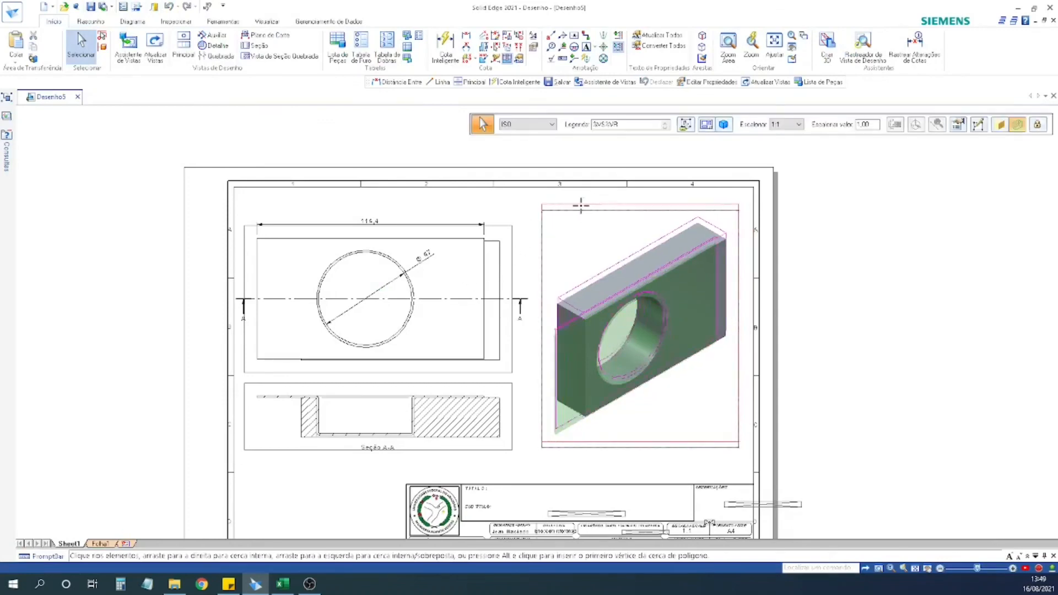
{"action": "left_click", "coordinate": [394, 237]}
{"action": "left_click_drag", "start_coordinate": [398, 228], "coordinate": [397, 200]}
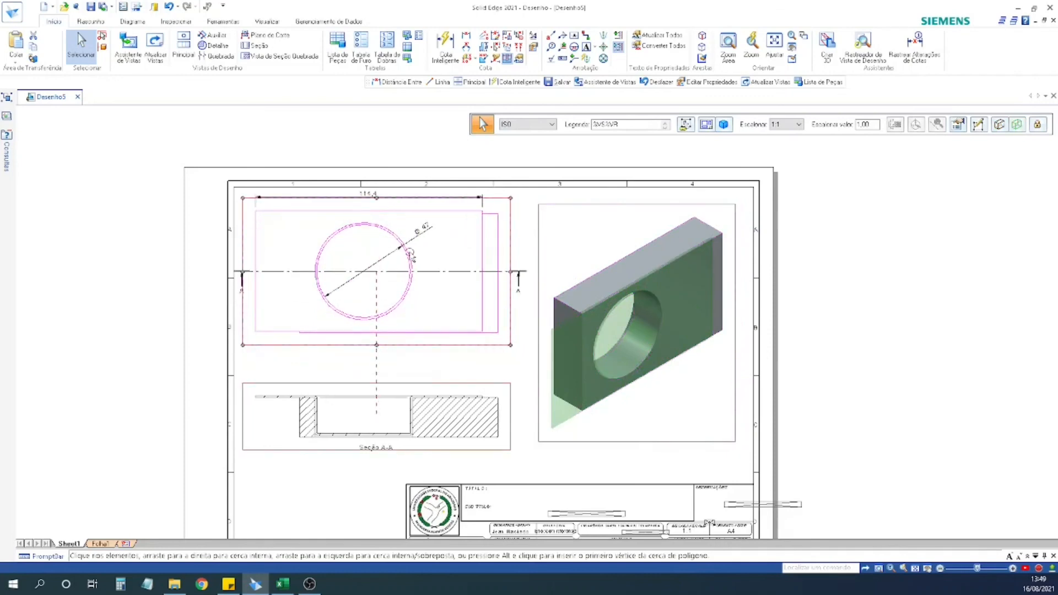
{"action": "left_click", "coordinate": [419, 395]}
{"action": "left_click_drag", "start_coordinate": [419, 395], "coordinate": [422, 405]}
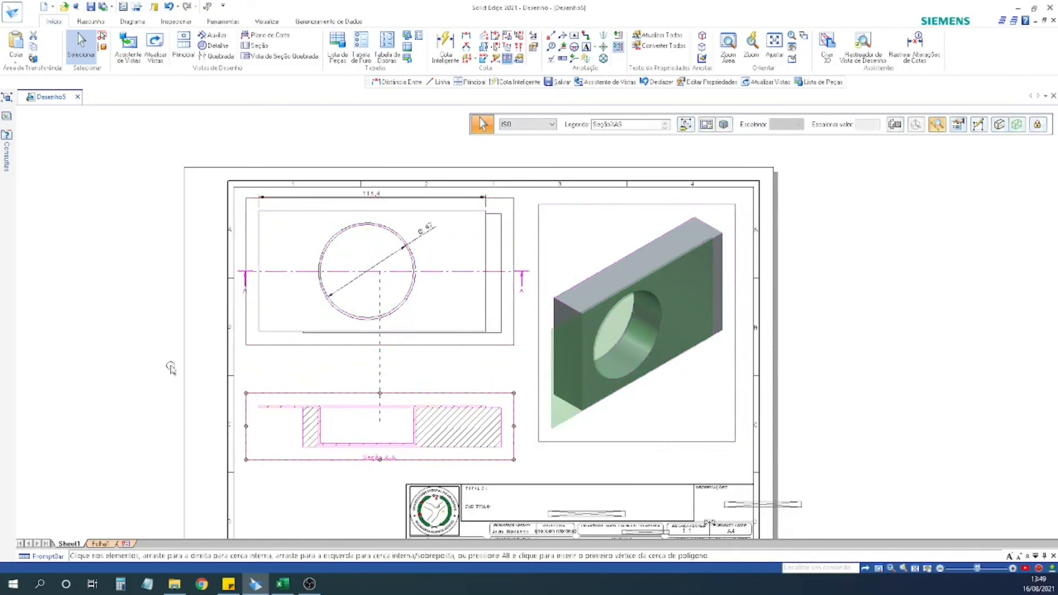
Examine the plate's overhanging end up close in the shaded isometric view, checking the corners against the model change.
{"action": "scroll", "coordinate": [599, 353], "scroll_direction": "up", "scroll_amount": 5}
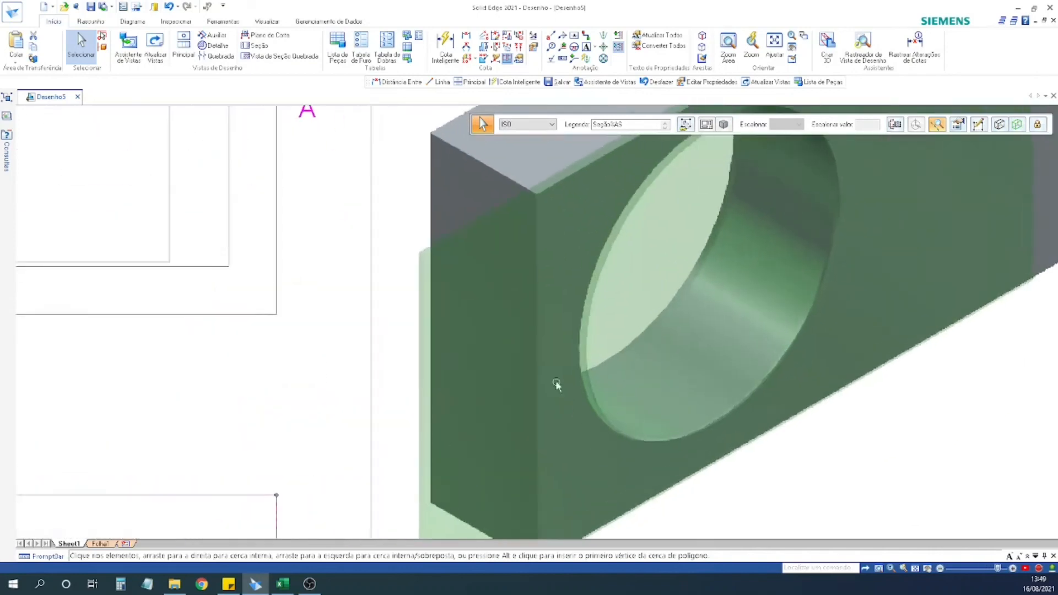
{"action": "scroll", "coordinate": [557, 382], "scroll_direction": "down", "scroll_amount": 3}
{"action": "scroll", "coordinate": [596, 390], "scroll_direction": "down", "scroll_amount": 3}
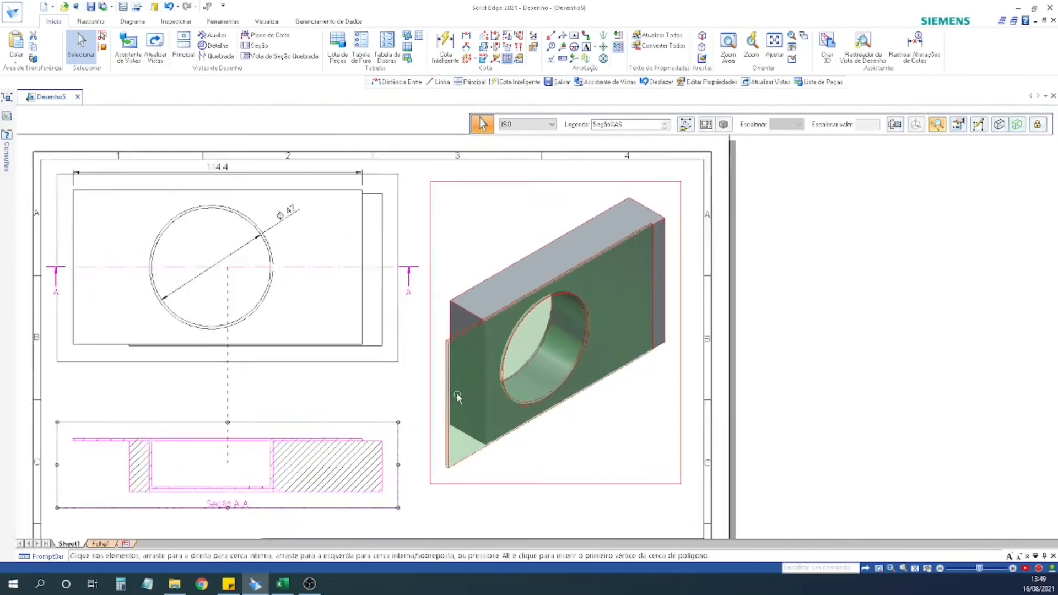
{"action": "scroll", "coordinate": [456, 369], "scroll_direction": "up", "scroll_amount": 4}
{"action": "scroll", "coordinate": [435, 306], "scroll_direction": "up", "scroll_amount": 5}
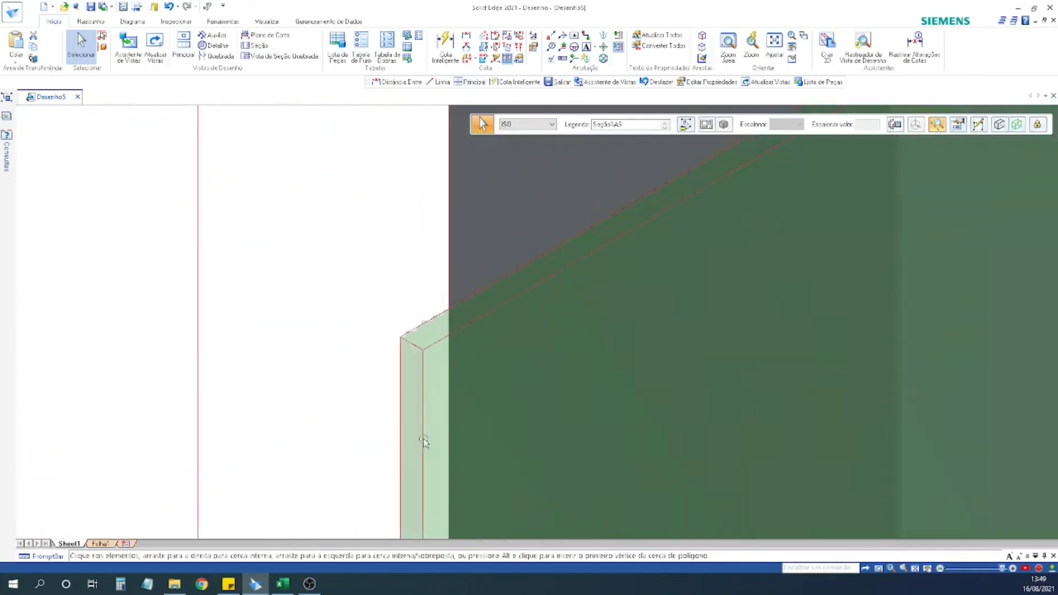
{"action": "left_click", "coordinate": [408, 359]}
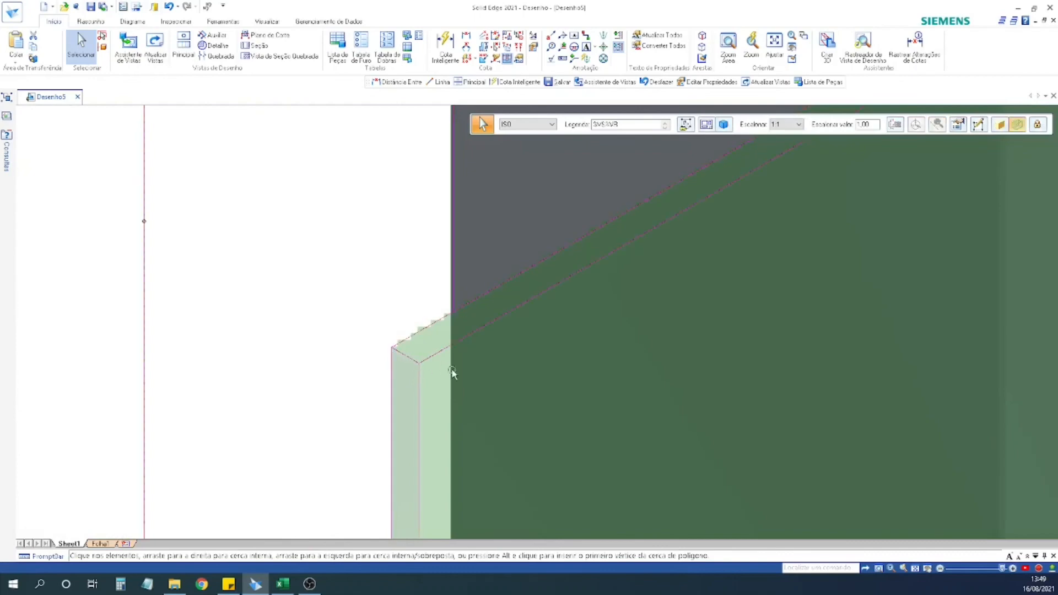
{"action": "scroll", "coordinate": [490, 476], "scroll_direction": "down", "scroll_amount": 3}
{"action": "scroll", "coordinate": [512, 383], "scroll_direction": "up", "scroll_amount": 4}
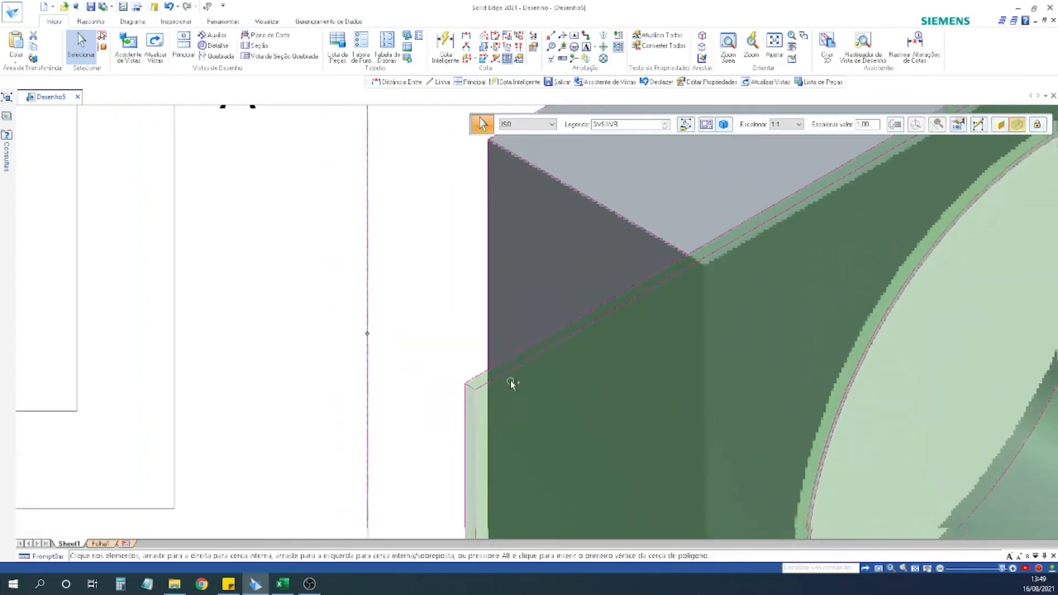
{"action": "scroll", "coordinate": [480, 380], "scroll_direction": "down", "scroll_amount": 4}
{"action": "mouse_move", "coordinate": [482, 380]}
{"action": "middle_mouse_down"}
{"action": "mouse_move", "coordinate": [487, 307]}
{"action": "mouse_move", "coordinate": [469, 221]}
{"action": "mouse_move", "coordinate": [472, 269]}
{"action": "middle_mouse_up"}
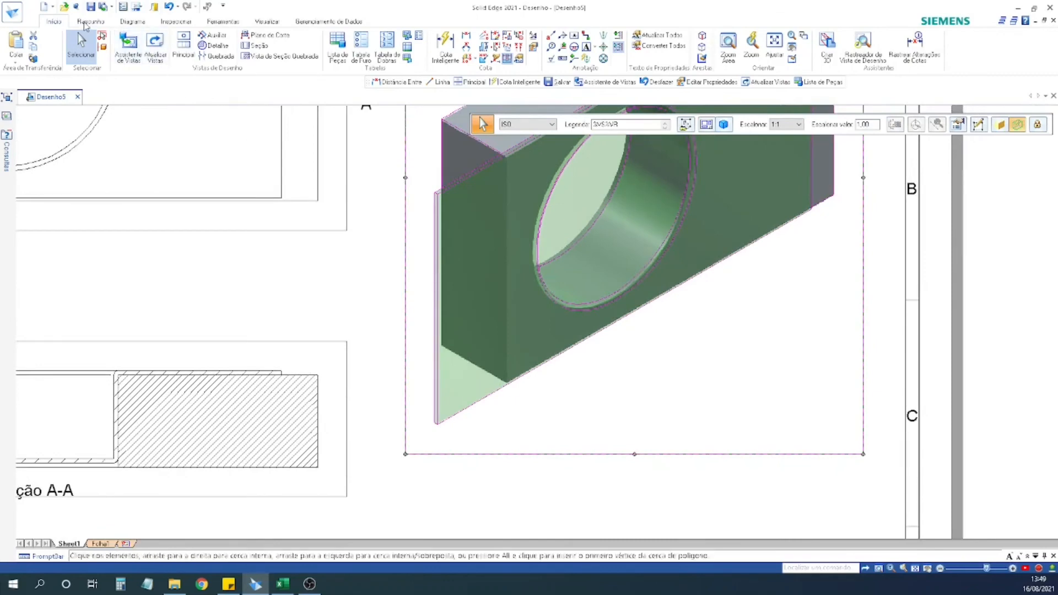
{"action": "left_click", "coordinate": [272, 273]}
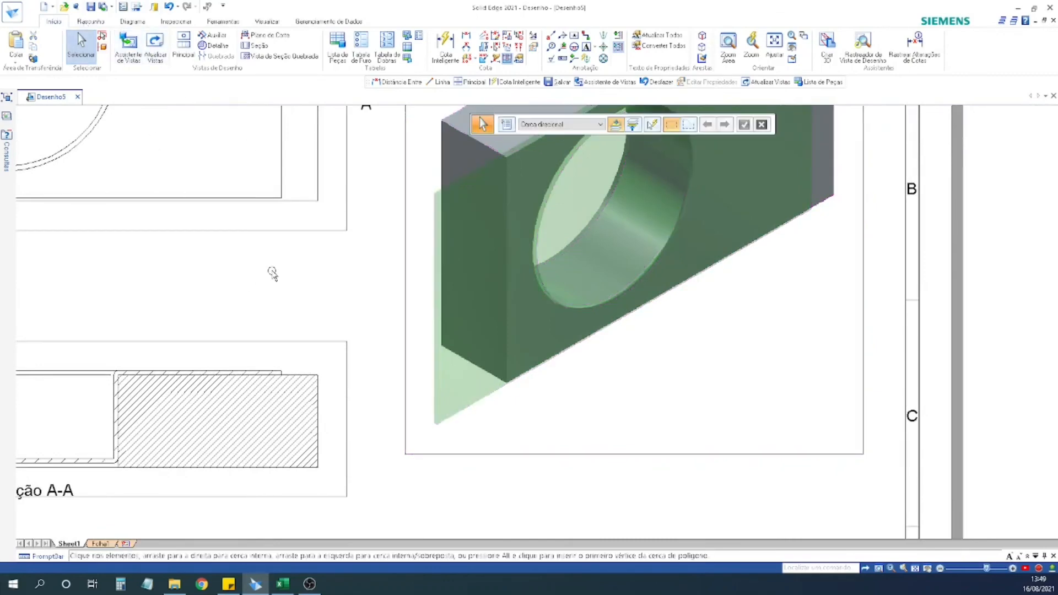
Capture the screen area around the isometric view, mark the plate's rounded corners in red, and discard the capture.
{"action": "key", "text": "Print"}
{"action": "left_click_drag", "start_coordinate": [261, 137], "coordinate": [785, 482]}
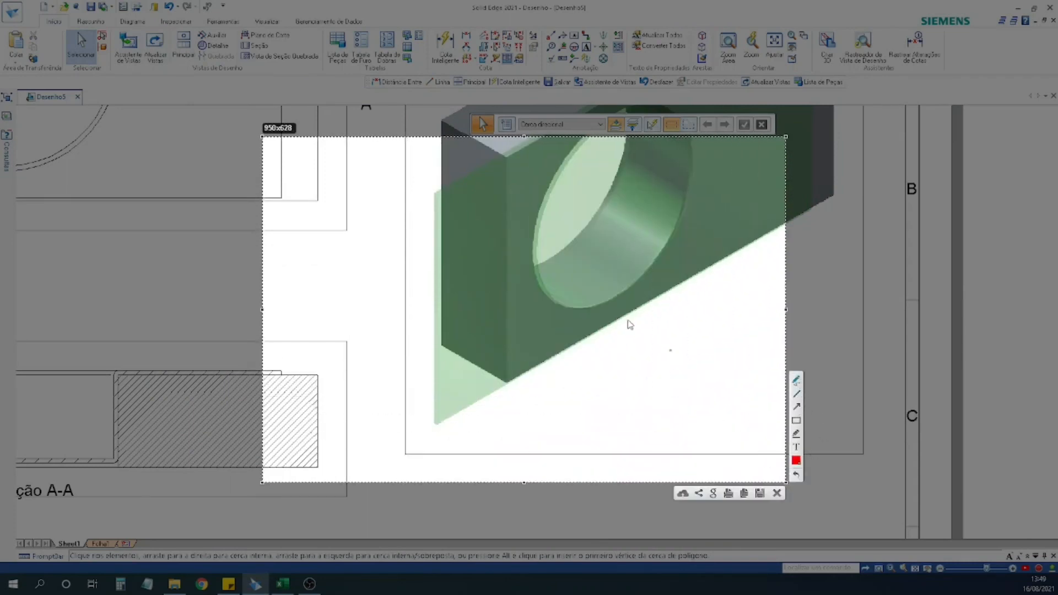
{"action": "left_click_drag", "start_coordinate": [480, 168], "coordinate": [468, 174]}
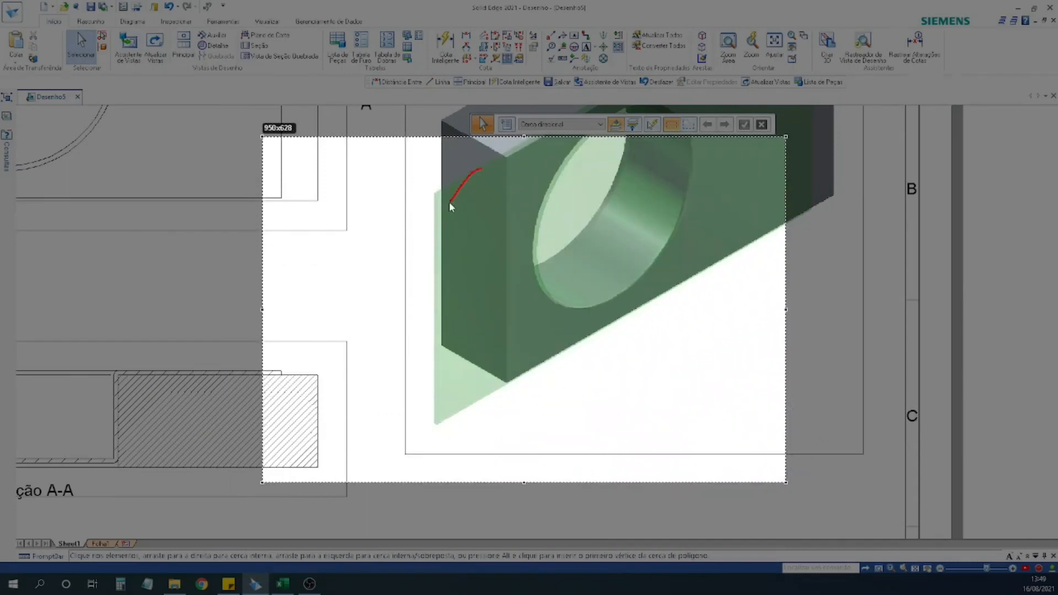
{"action": "left_click_drag", "start_coordinate": [438, 257], "coordinate": [437, 290]}
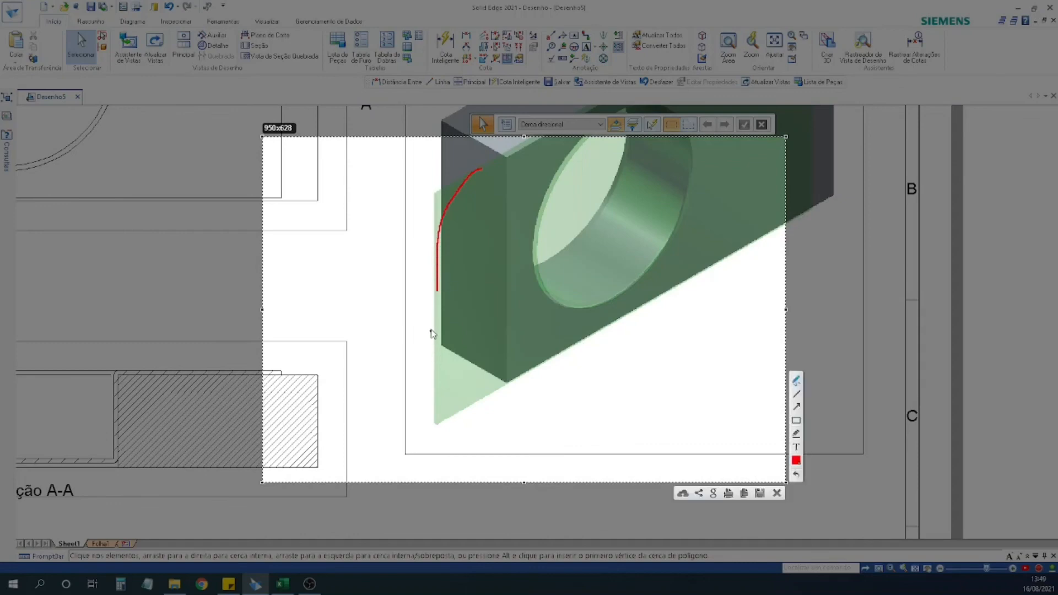
{"action": "left_click_drag", "start_coordinate": [435, 330], "coordinate": [436, 343]}
{"action": "mouse_move", "coordinate": [450, 381]}
{"action": "left_mouse_down"}
{"action": "mouse_move", "coordinate": [494, 397]}
{"action": "mouse_move", "coordinate": [514, 385]}
{"action": "left_mouse_up"}
{"action": "key", "text": "Escape"}
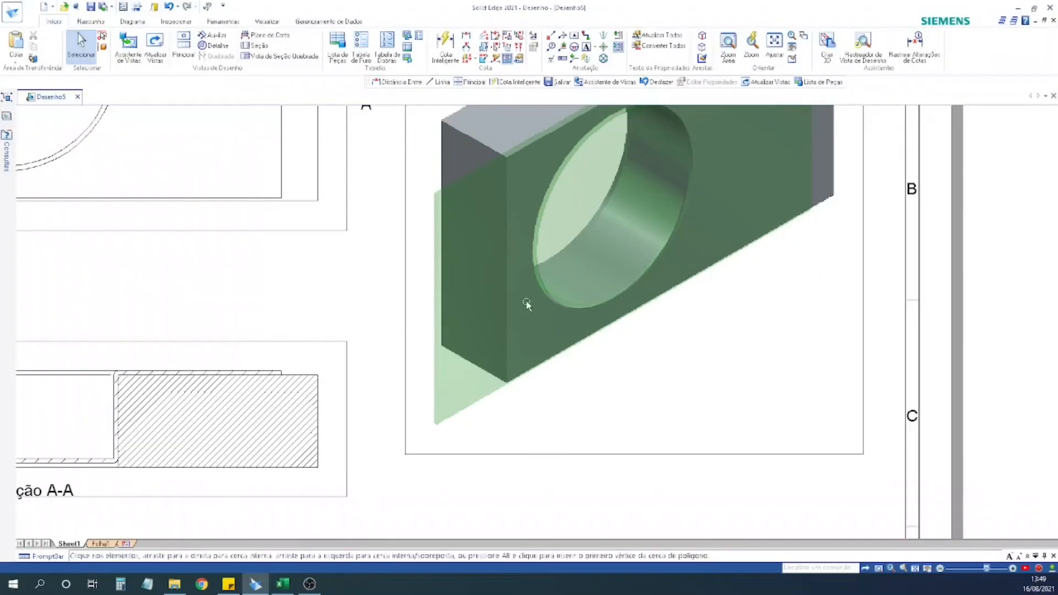
Update the drawing views so they pick up the plate's rounded corners.
{"action": "scroll", "coordinate": [470, 340], "scroll_direction": "down", "scroll_amount": 7}
{"action": "mouse_move", "coordinate": [474, 308]}
{"action": "middle_mouse_down"}
{"action": "mouse_move", "coordinate": [495, 297]}
{"action": "mouse_move", "coordinate": [466, 282]}
{"action": "mouse_move", "coordinate": [467, 242]}
{"action": "middle_mouse_up"}
{"action": "scroll", "coordinate": [467, 282], "scroll_direction": "up", "scroll_amount": 2}
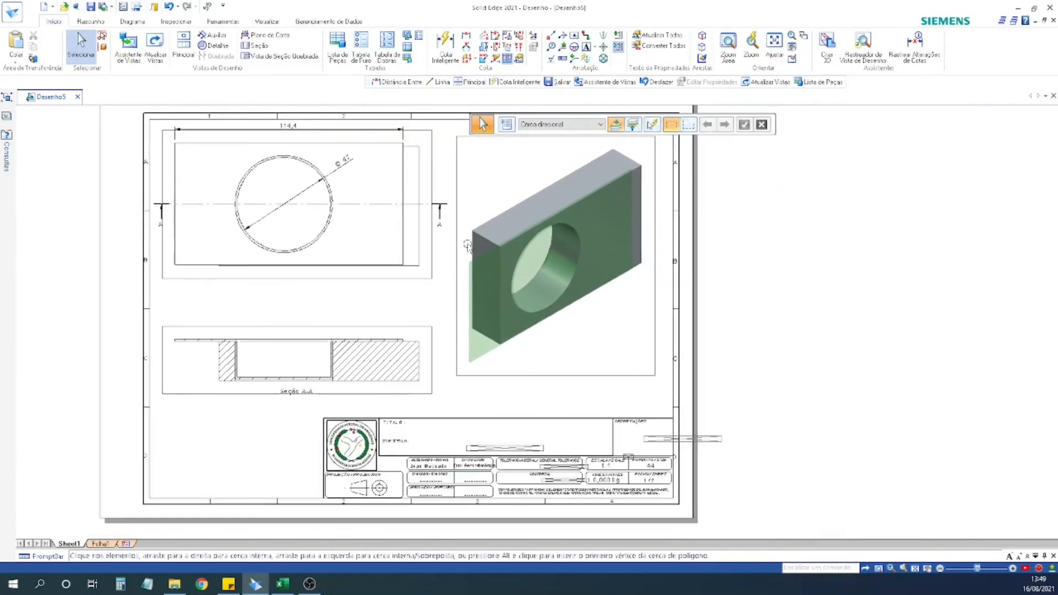
{"action": "left_click", "coordinate": [153, 47]}
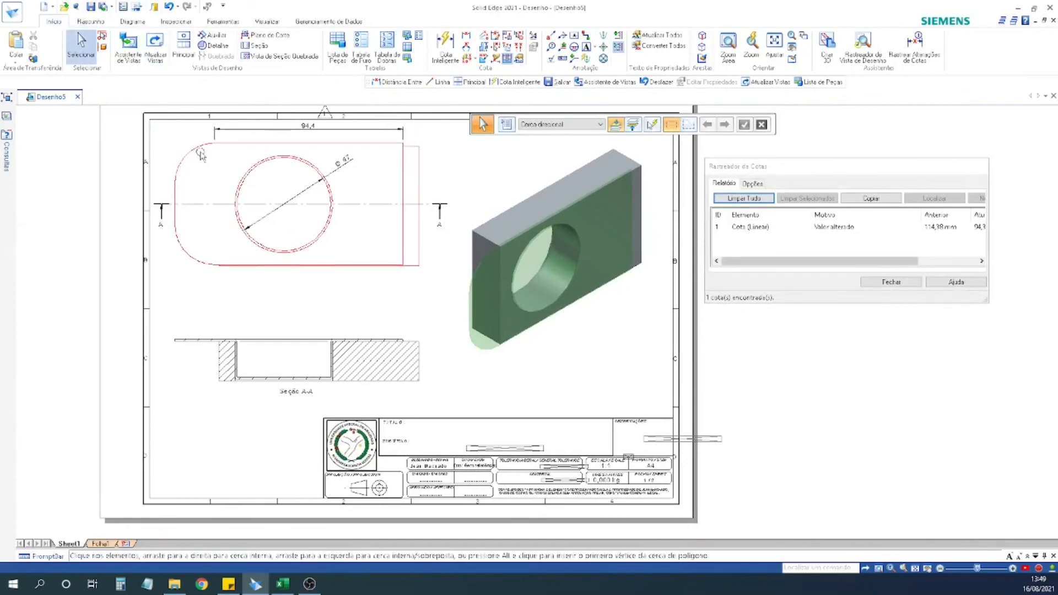
Switch the isometric view's shading to show the model edges, and deselect the view.
{"action": "scroll", "coordinate": [501, 275], "scroll_direction": "up", "scroll_amount": 6}
{"action": "middle_click_drag", "start_coordinate": [477, 331], "coordinate": [439, 330]}
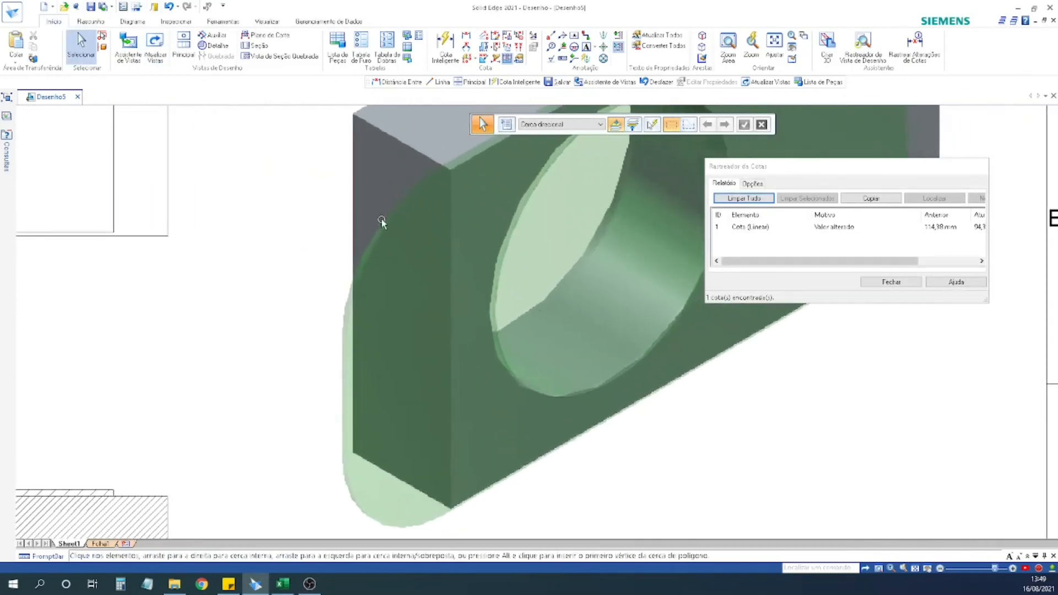
{"action": "left_click", "coordinate": [451, 169]}
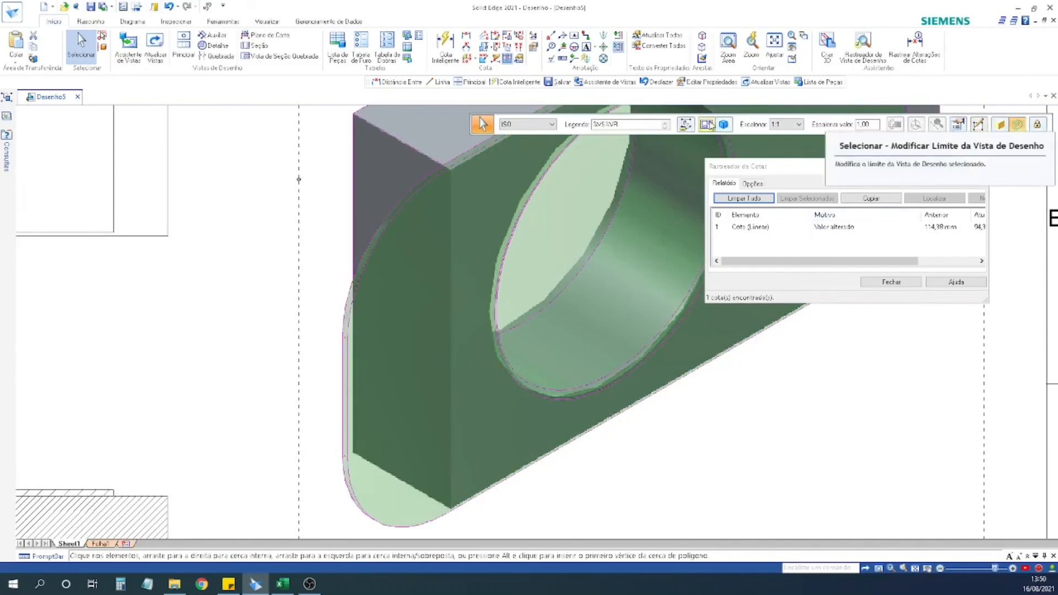
{"action": "left_click", "coordinate": [723, 125]}
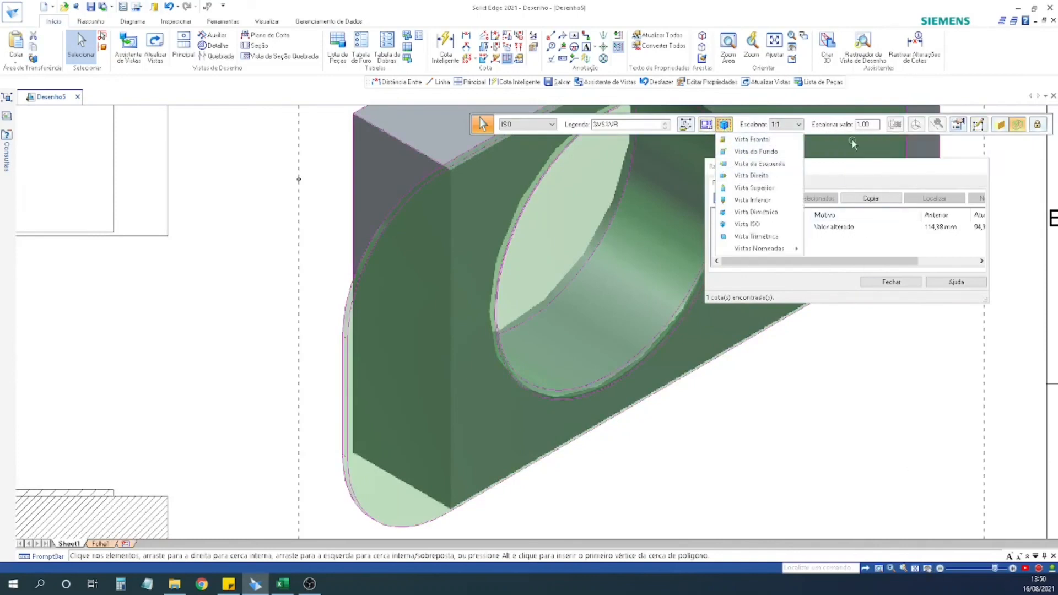
{"action": "left_click", "coordinate": [1016, 125]}
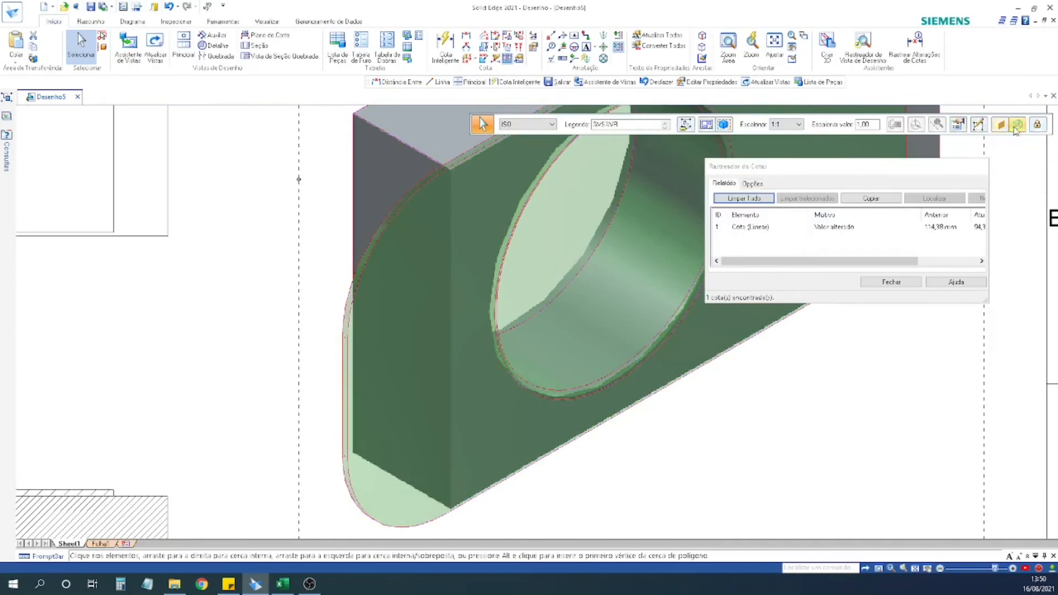
{"action": "left_click", "coordinate": [1016, 127]}
{"action": "left_click", "coordinate": [923, 177]}
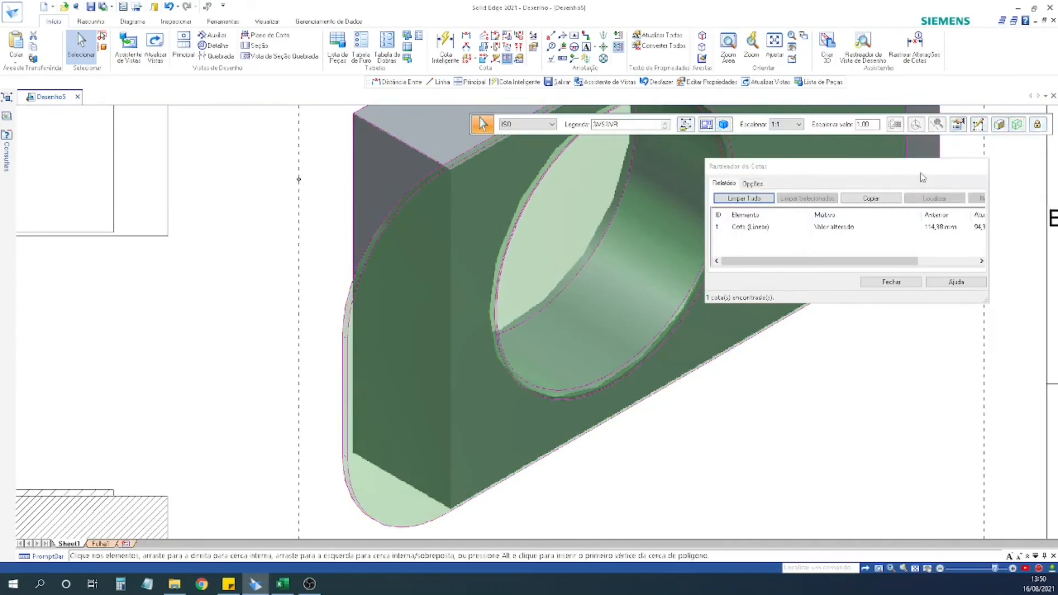
{"action": "left_click", "coordinate": [753, 323]}
{"action": "left_click", "coordinate": [419, 171]}
{"action": "left_click", "coordinate": [267, 250]}
{"action": "left_click", "coordinate": [390, 205]}
{"action": "scroll", "coordinate": [725, 413], "scroll_direction": "down", "scroll_amount": 3}
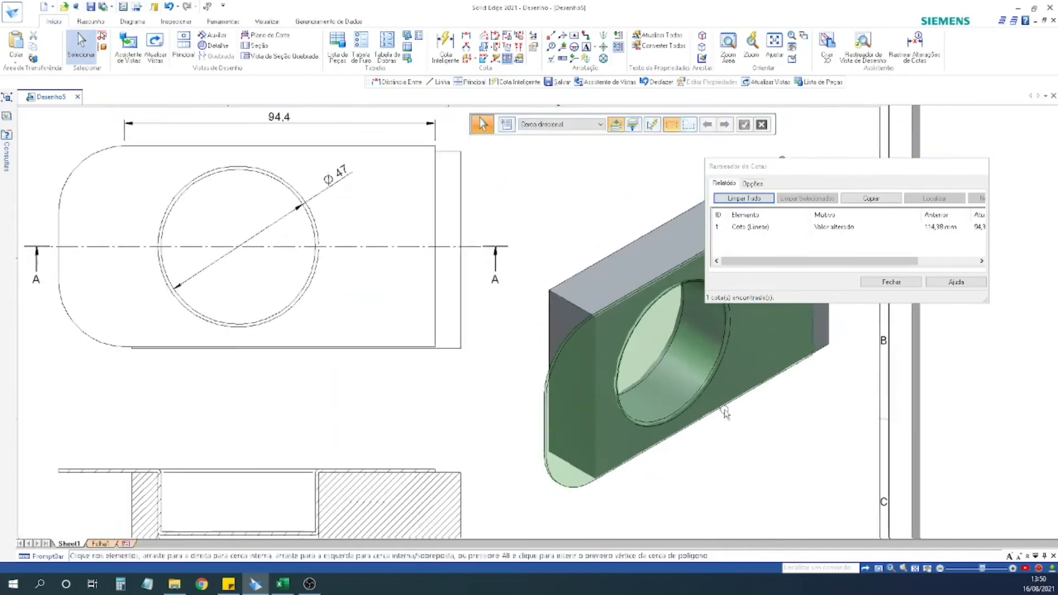
Clear all entries from the dimension tracker report and close it.
{"action": "left_click", "coordinate": [742, 201]}
{"action": "scroll", "coordinate": [683, 463], "scroll_direction": "down", "scroll_amount": 2}
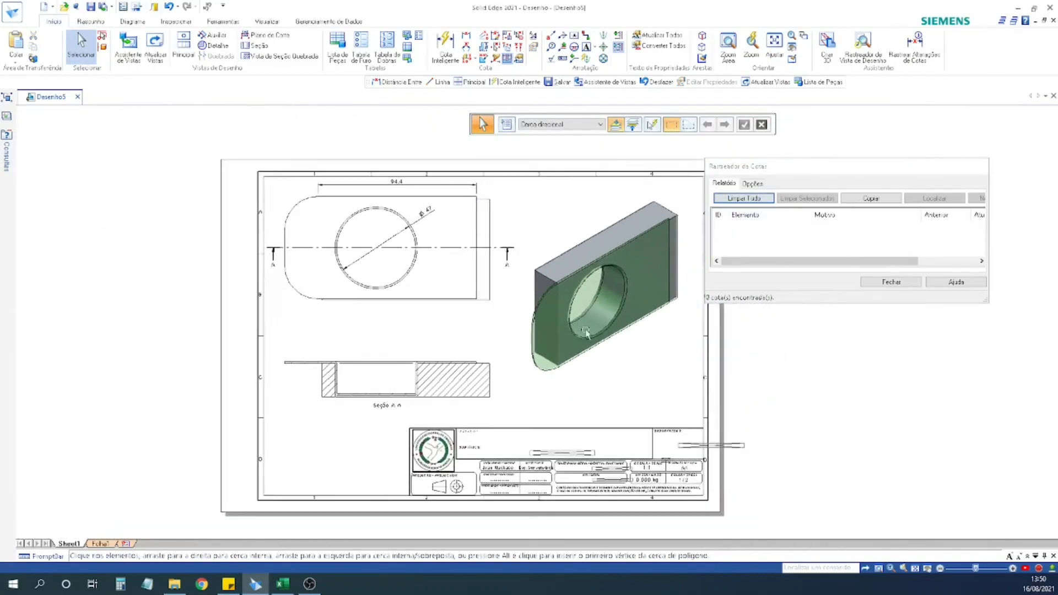
{"action": "left_click", "coordinate": [891, 282]}
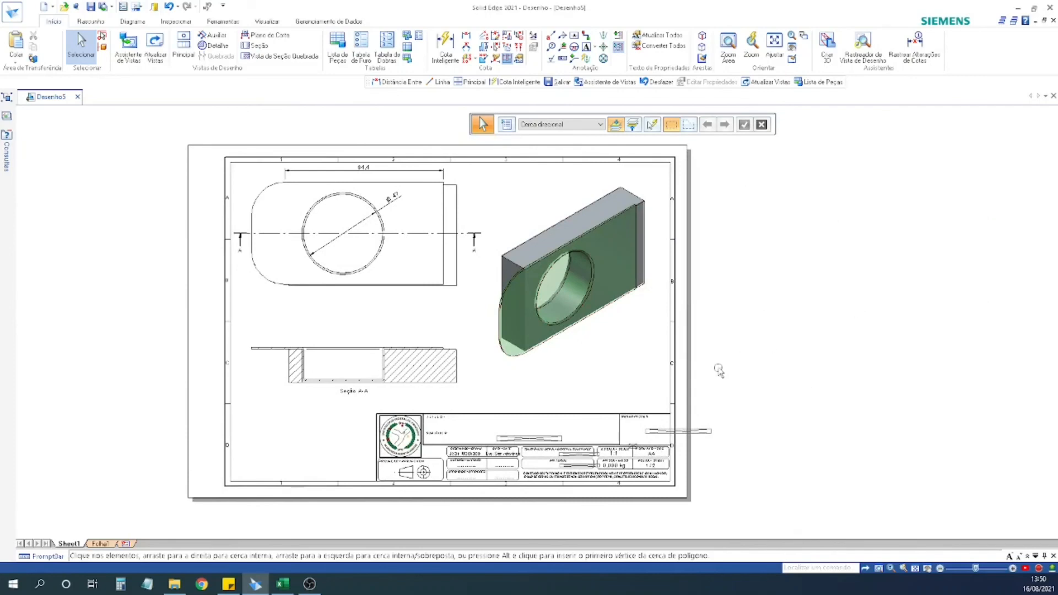
{"action": "scroll", "coordinate": [716, 380], "scroll_direction": "up", "scroll_amount": 1}
{"action": "scroll", "coordinate": [782, 392], "scroll_direction": "down", "scroll_amount": 1}
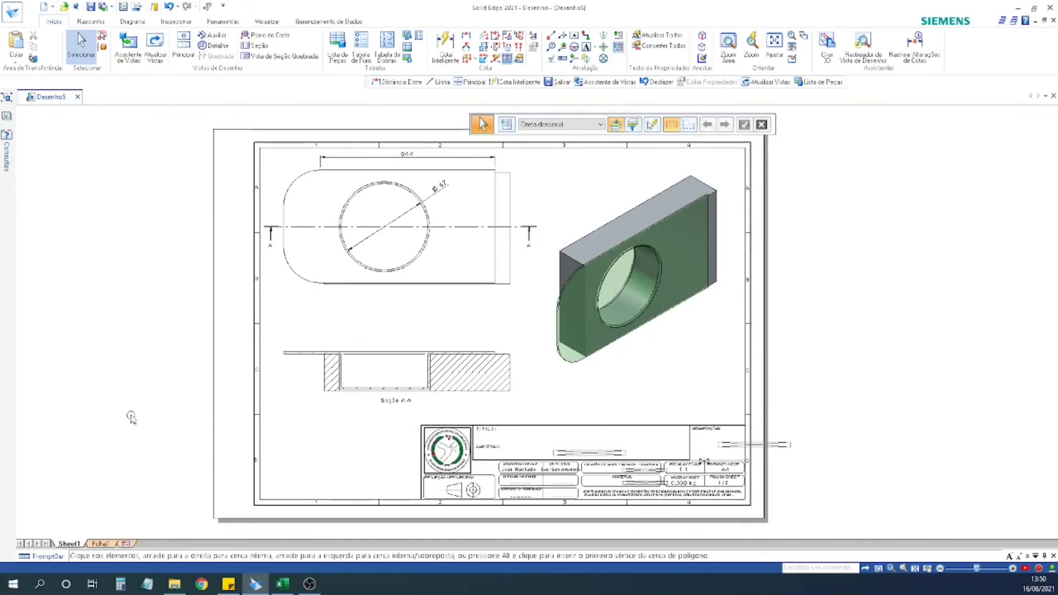
{"action": "scroll", "coordinate": [165, 416], "scroll_direction": "down", "scroll_amount": 1}
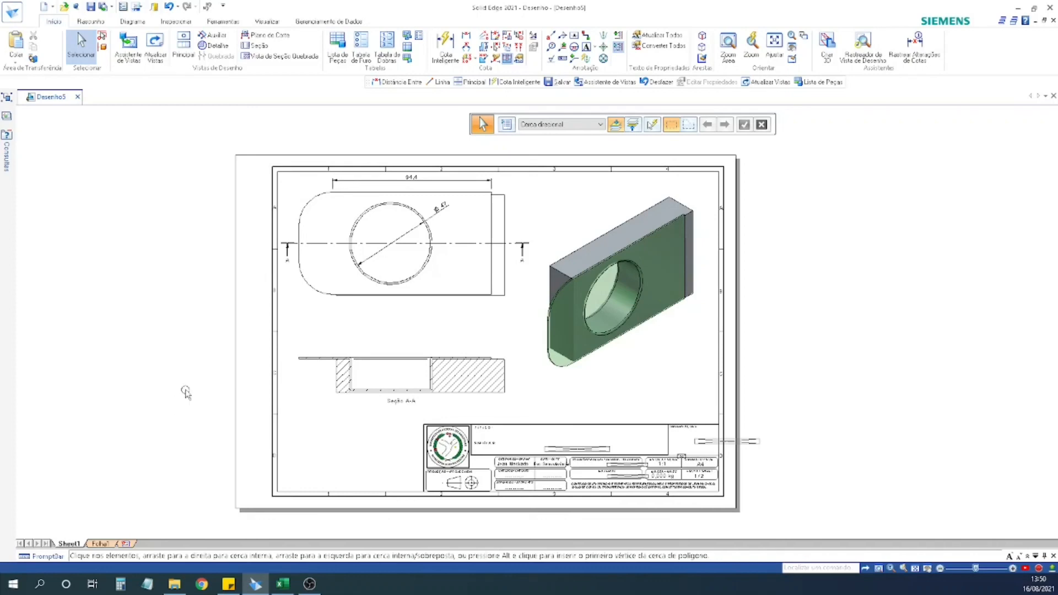
{"action": "mouse_move", "coordinate": [185, 394]}
{"action": "middle_mouse_down"}
{"action": "mouse_move", "coordinate": [215, 397]}
{"action": "mouse_move", "coordinate": [217, 377]}
{"action": "middle_mouse_up"}
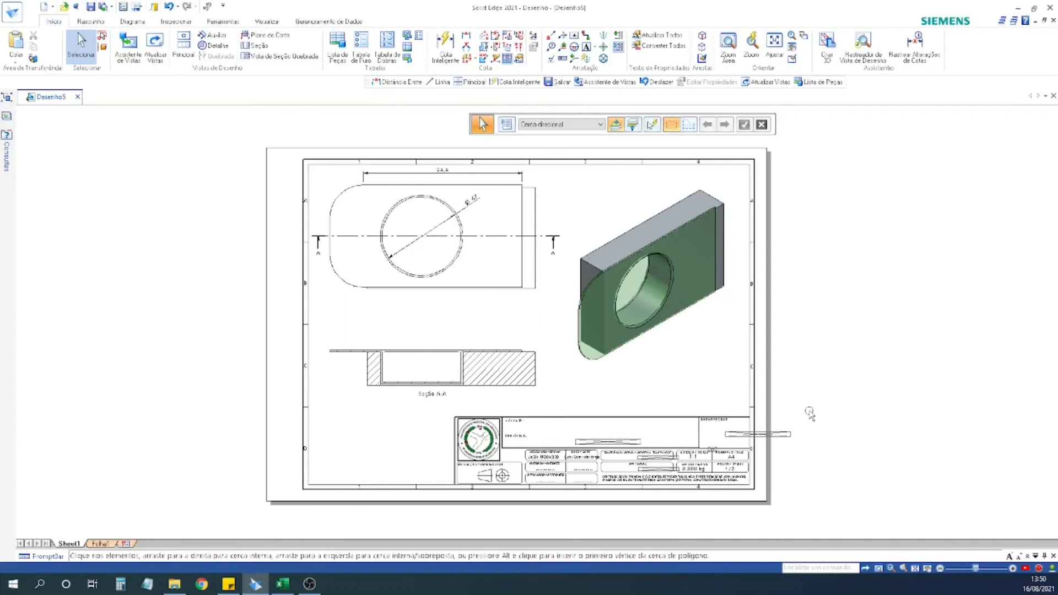
{"action": "scroll", "coordinate": [479, 303], "scroll_direction": "down", "scroll_amount": 2}
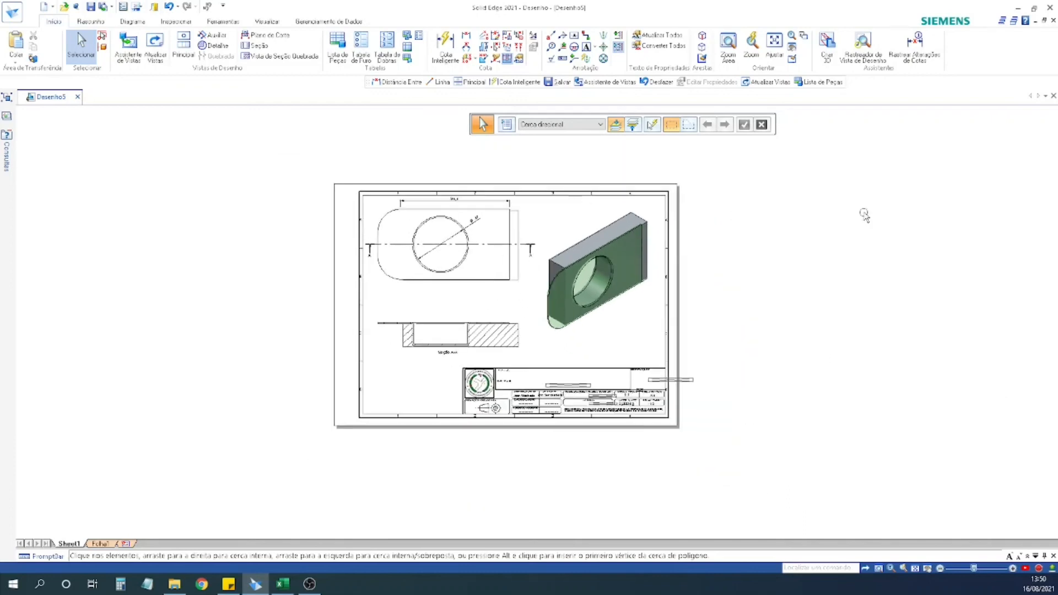
Close the drawing, saving it as the draft document "bloco e chapa" in the "aula de demonstração" folder.
{"action": "left_click", "coordinate": [1053, 96]}
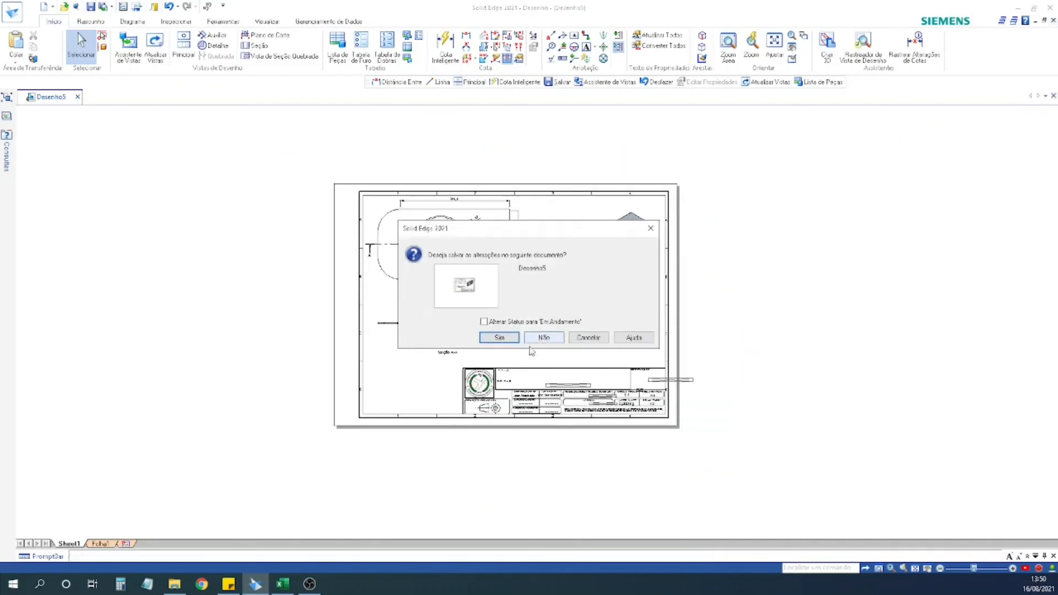
{"action": "left_click", "coordinate": [498, 337]}
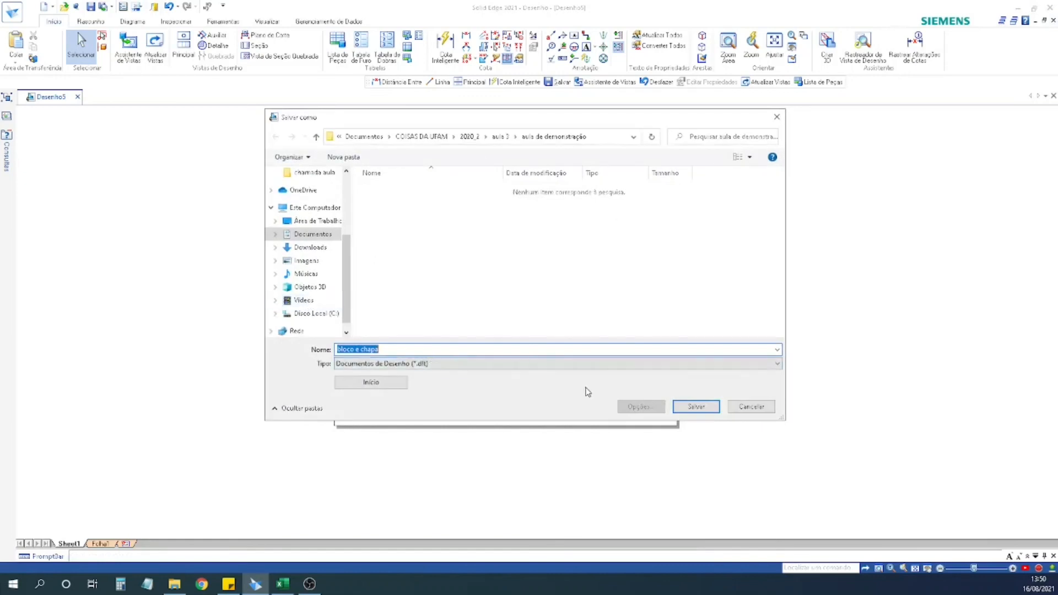
{"action": "left_click", "coordinate": [695, 403]}
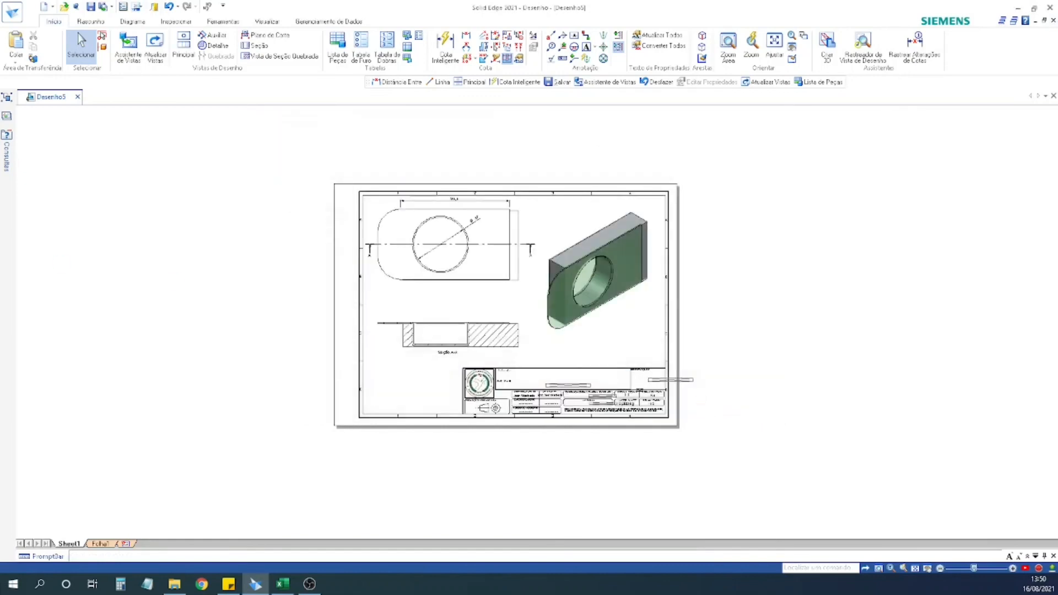